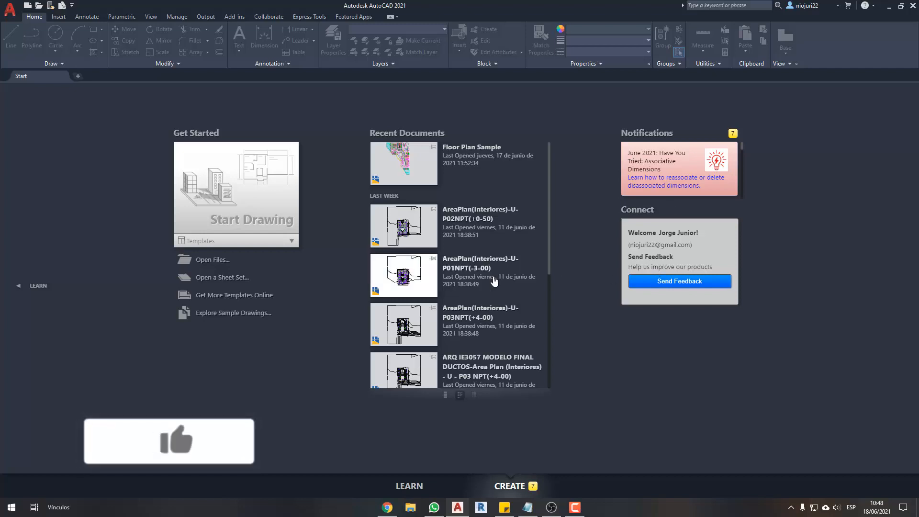
# - Create a new drawing from the acadiso.dwt template
pyautogui.click(244, 247)
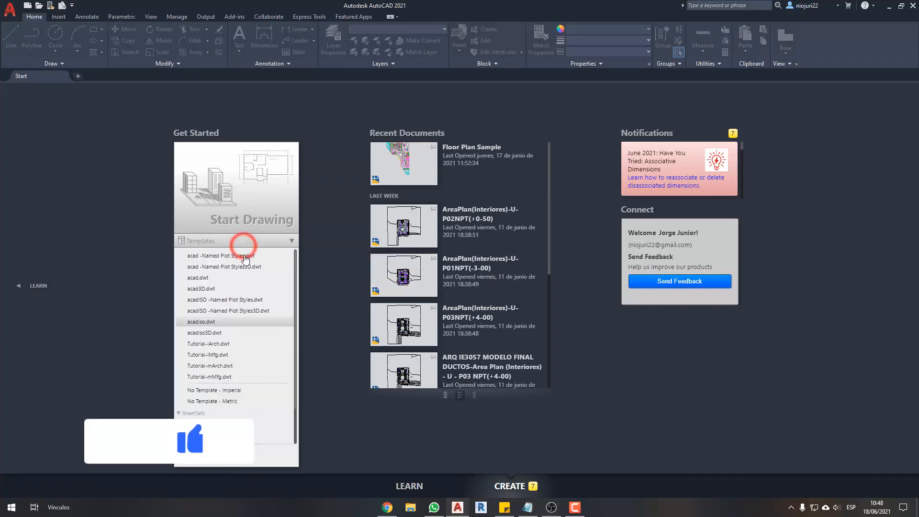
pyautogui.click(230, 322)
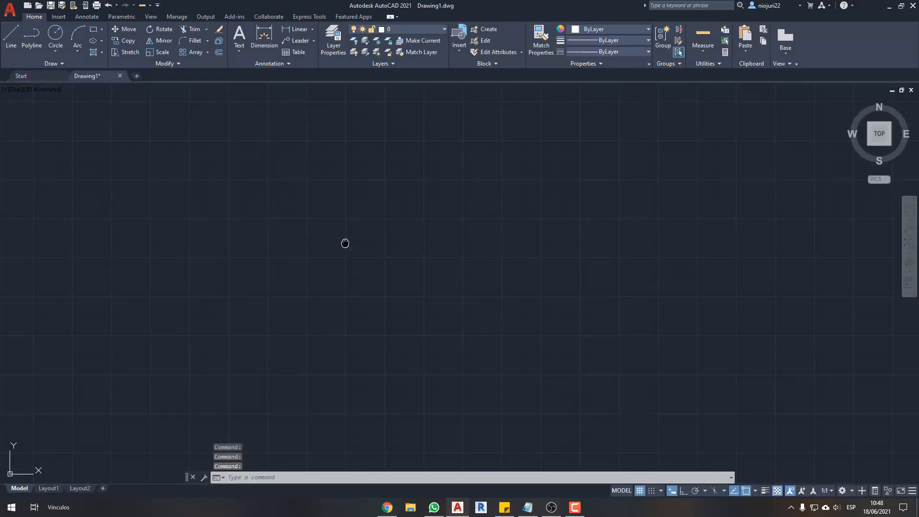
pyautogui.middleClick(336, 251)
pyautogui.middleClick(336, 251)
pyautogui.moveTo(336, 253); pyautogui.dragTo(365, 200, button='middle')
pyautogui.scroll(4, 294, 327)
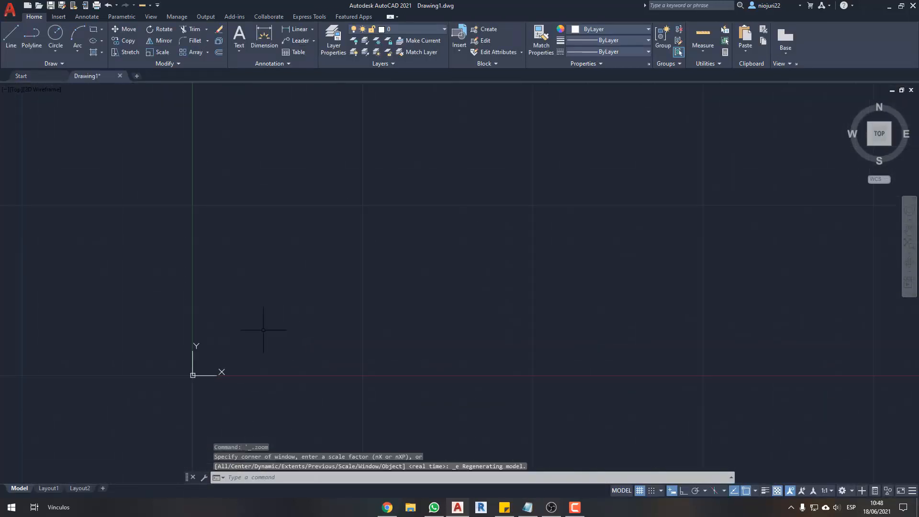
# - Draw a small horizontal rectangle above and beside the origin, placing its two opposite corners freehand
pyautogui.moveTo(269, 322); pyautogui.dragTo(324, 301, button='middle')
pyautogui.moveTo(359, 262); pyautogui.dragTo(382, 308, button='middle')
pyautogui.write('rec')
pyautogui.press('Return')
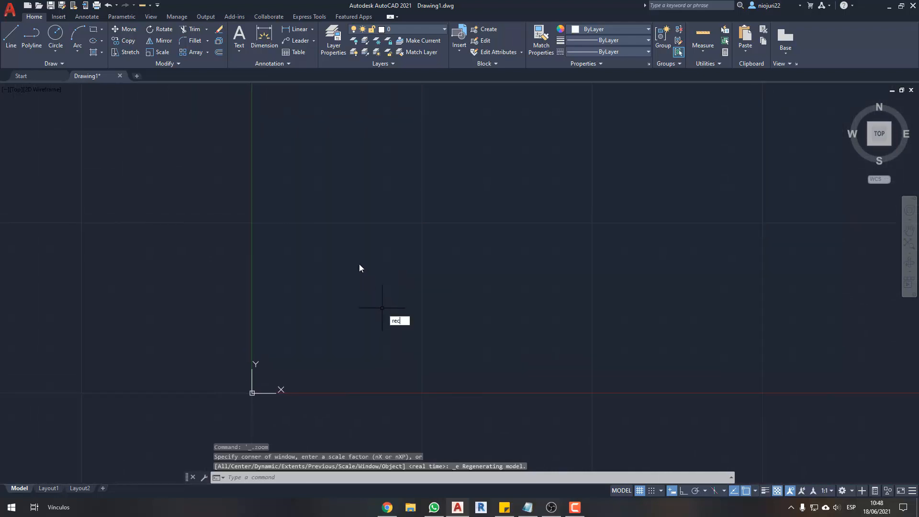
pyautogui.click(339, 216)
pyautogui.click(444, 284)
pyautogui.press('Escape')
pyautogui.moveTo(485, 296); pyautogui.dragTo(455, 306, button='middle')
# - Start ZoomIt through the system search, accept its settings, and leave its screen annotation mode
pyautogui.press('super')
pyautogui.write('zoomit')
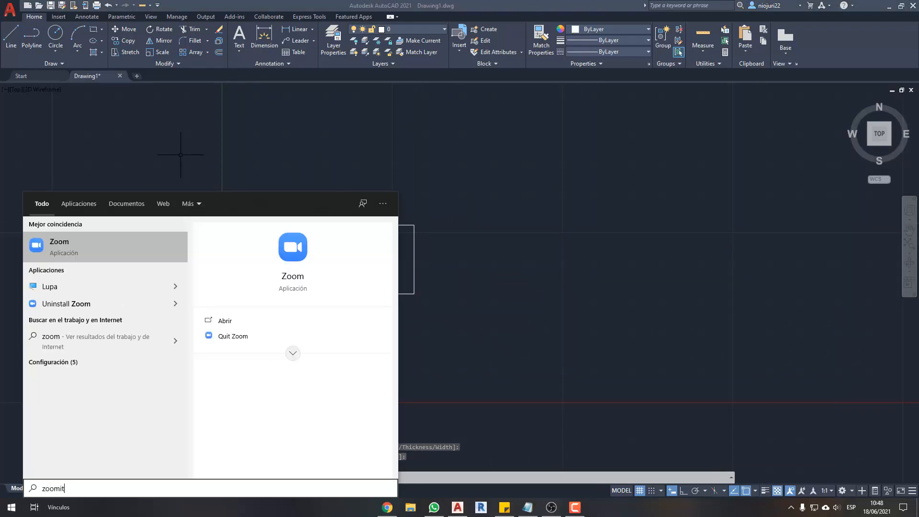
pyautogui.press('Return')
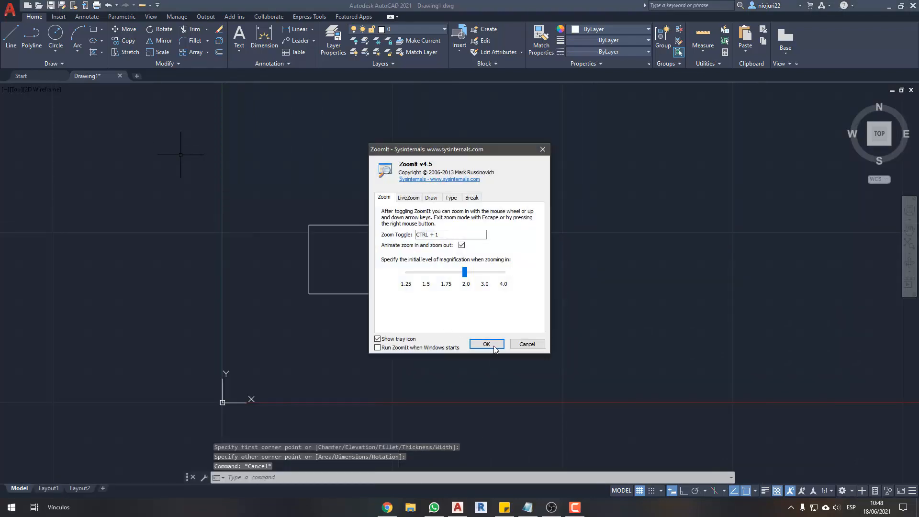
pyautogui.click(487, 345)
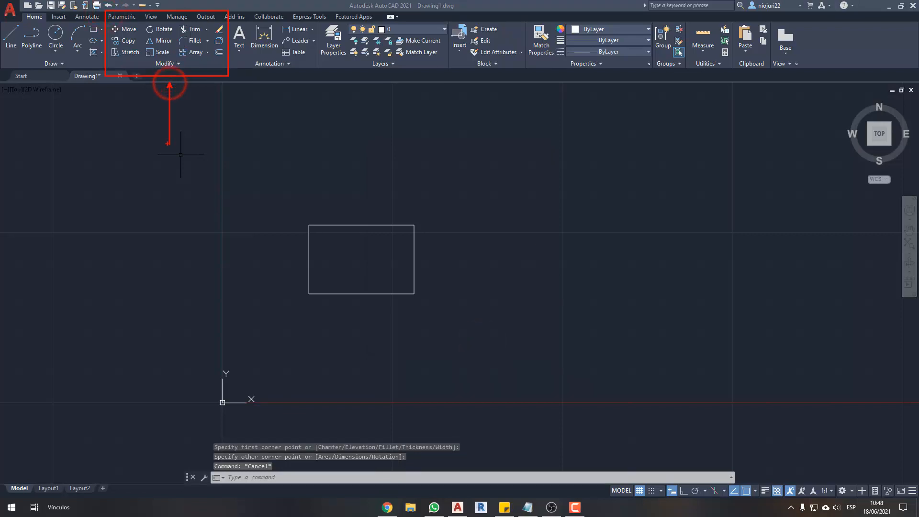
pyautogui.press('Escape')
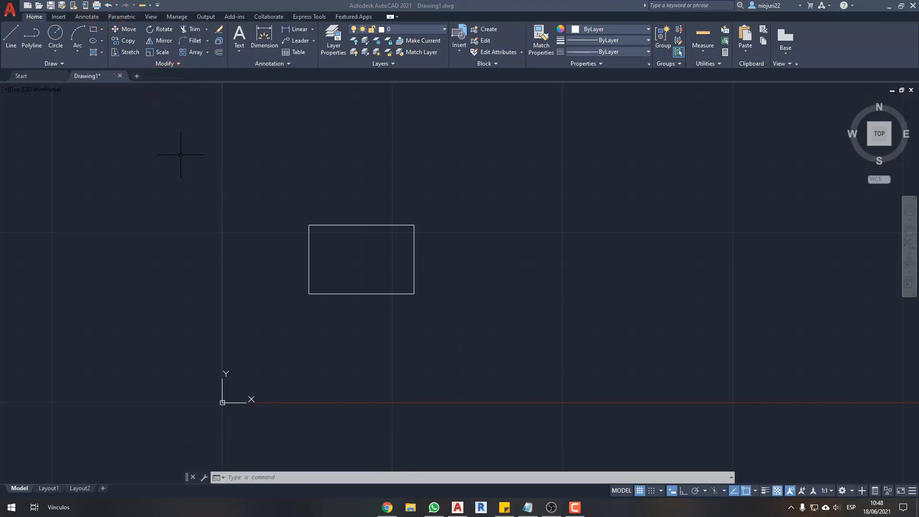
# - Draw a circle freehand to the right of the rectangle, setting its center and radius by eye
pyautogui.click(535, 197)
pyautogui.moveTo(526, 230); pyautogui.dragTo(478, 266, button='middle')
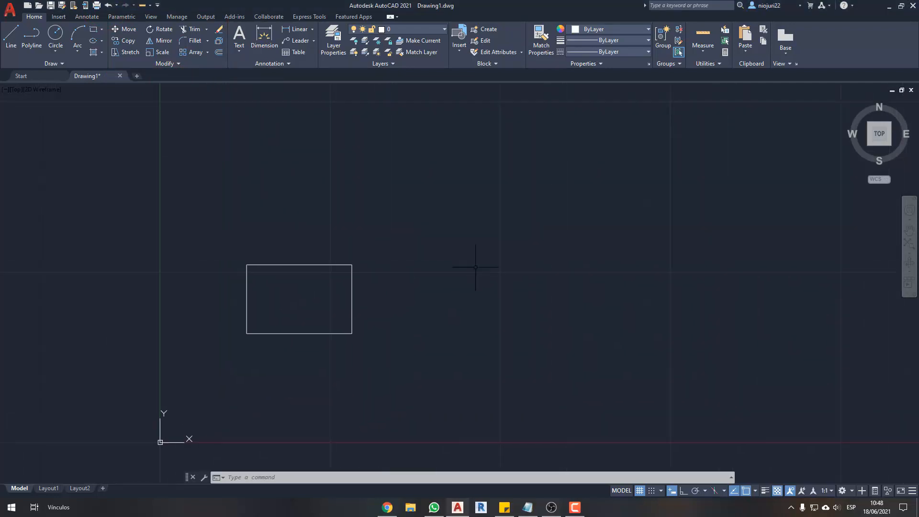
pyautogui.write('c')
pyautogui.press('Return')
pyautogui.click(475, 254)
pyautogui.click(518, 257)
# - Draw a zigzag of four connected line segments above the rectangle with the Line command
pyautogui.moveTo(318, 172); pyautogui.dragTo(375, 220, button='middle')
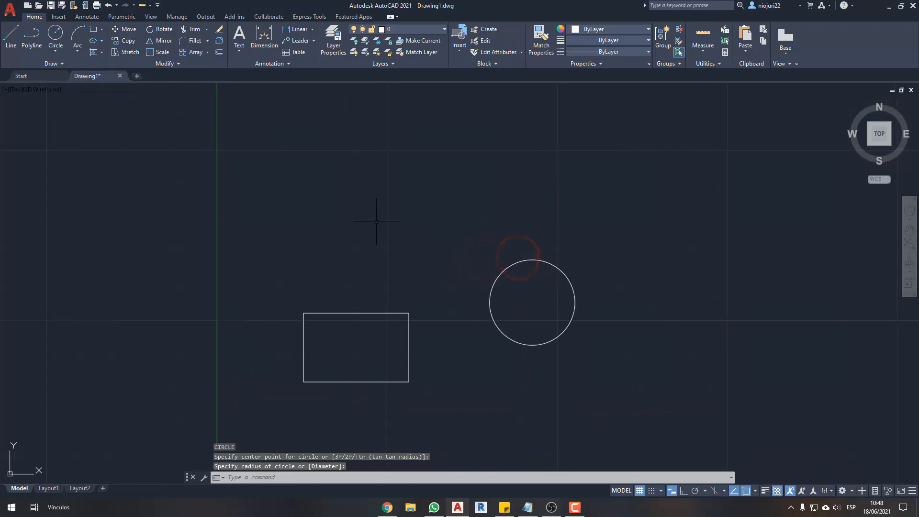
pyautogui.write('l')
pyautogui.press('Return')
pyautogui.click(308, 254)
pyautogui.click(297, 268)
pyautogui.click(355, 152)
pyautogui.click(431, 265)
pyautogui.click(475, 147)
pyautogui.press('Escape')
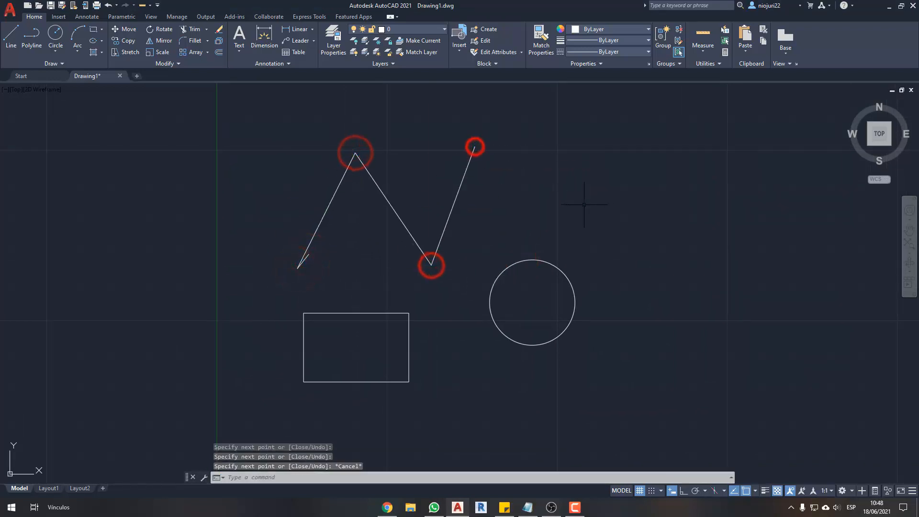
pyautogui.press('Escape')
# - Draw an open, zigzag polyline of five segments from below the circle up its right side
pyautogui.moveTo(561, 221); pyautogui.dragTo(575, 199, button='middle')
pyautogui.moveTo(475, 268); pyautogui.dragTo(487, 243, button='middle')
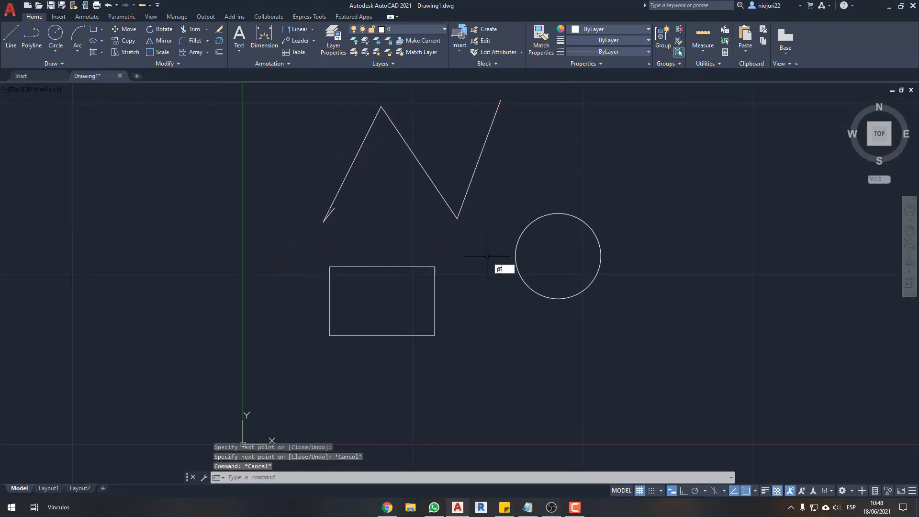
pyautogui.write('pl')
pyautogui.press('Return')
pyautogui.click(544, 422)
pyautogui.click(607, 355)
pyautogui.click(693, 401)
pyautogui.click(694, 286)
pyautogui.click(776, 263)
pyautogui.click(729, 177)
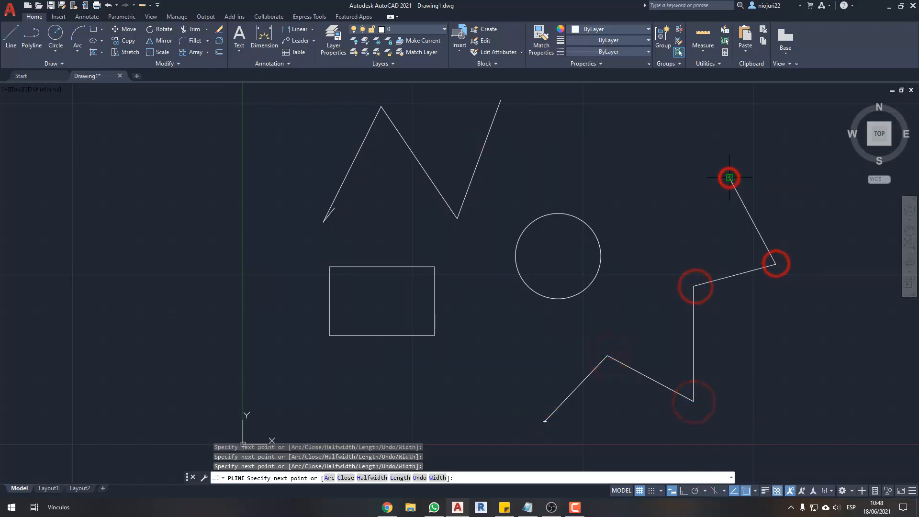
pyautogui.press('Escape')
pyautogui.scroll(3, 493, 322)
pyautogui.moveTo(493, 322)
pyautogui.mouseDown(button='middle')
pyautogui.moveTo(520, 314)
pyautogui.moveTo(515, 323)
pyautogui.mouseUp(button='middle')
pyautogui.scroll(-3, 550, 301)
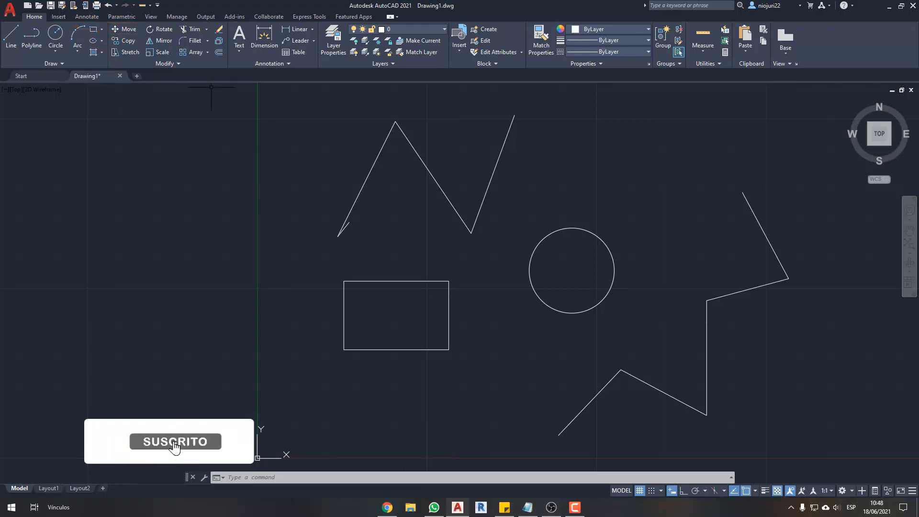
pyautogui.moveTo(392, 254); pyautogui.dragTo(404, 246, button='middle')
pyautogui.click(423, 247)
pyautogui.click(397, 284)
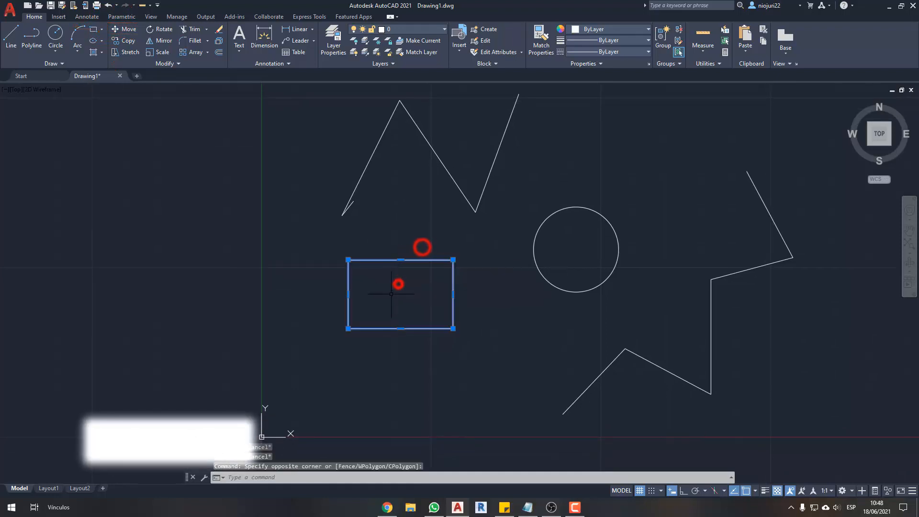
pyautogui.press('Escape')
pyautogui.press('Escape')
pyautogui.moveTo(397, 287); pyautogui.dragTo(379, 261, button='middle')
# - Move the rectangle freehand without the Move command to the left of the Y axis and back beneath the zigzag lines
pyautogui.click(413, 227)
pyautogui.click(392, 262)
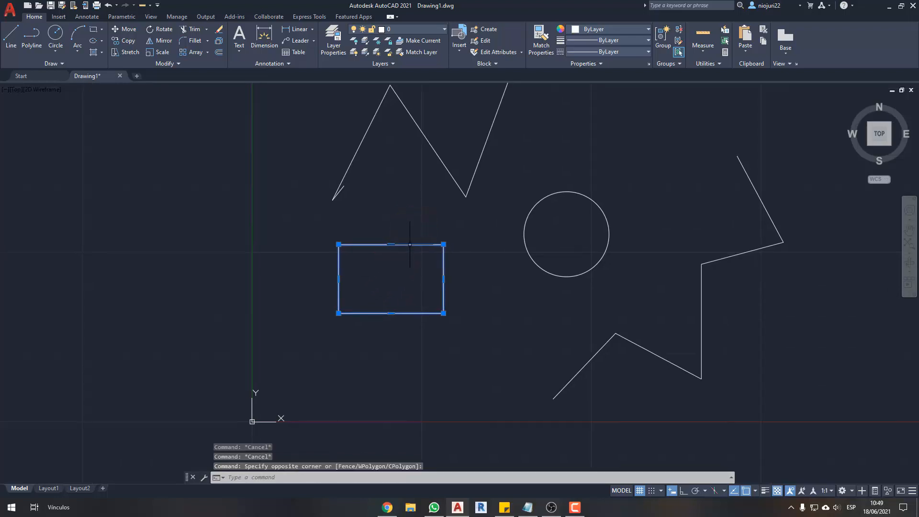
pyautogui.moveTo(410, 244); pyautogui.dragTo(464, 221)
pyautogui.moveTo(401, 299); pyautogui.dragTo(202, 253)
pyautogui.click(201, 252)
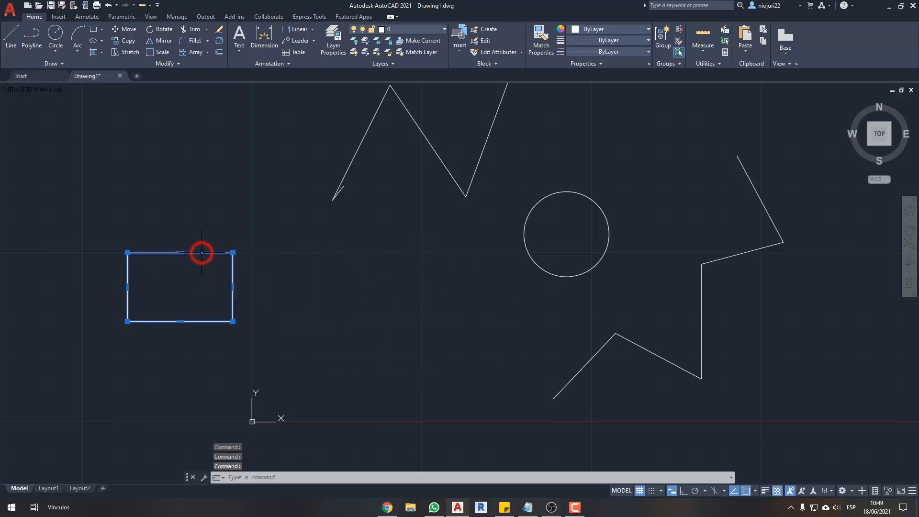
pyautogui.moveTo(402, 254); pyautogui.dragTo(434, 255)
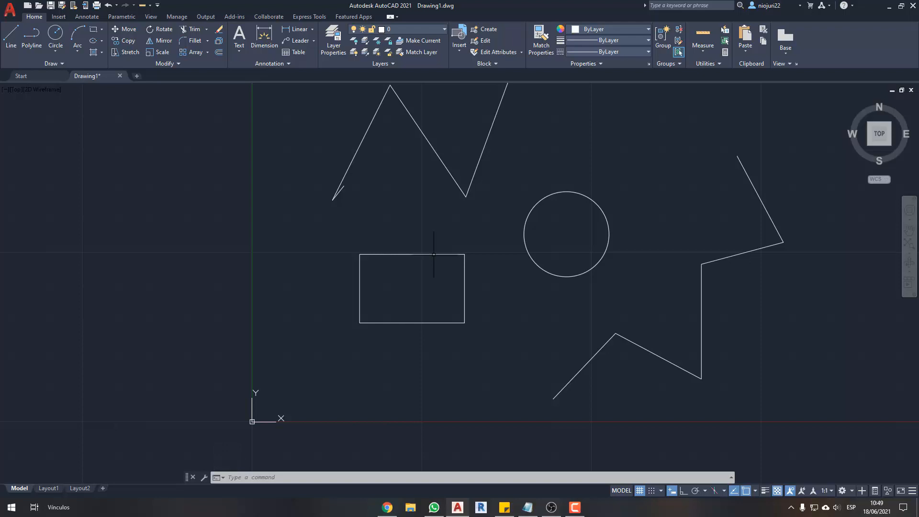
pyautogui.click(434, 255)
pyautogui.press('Escape')
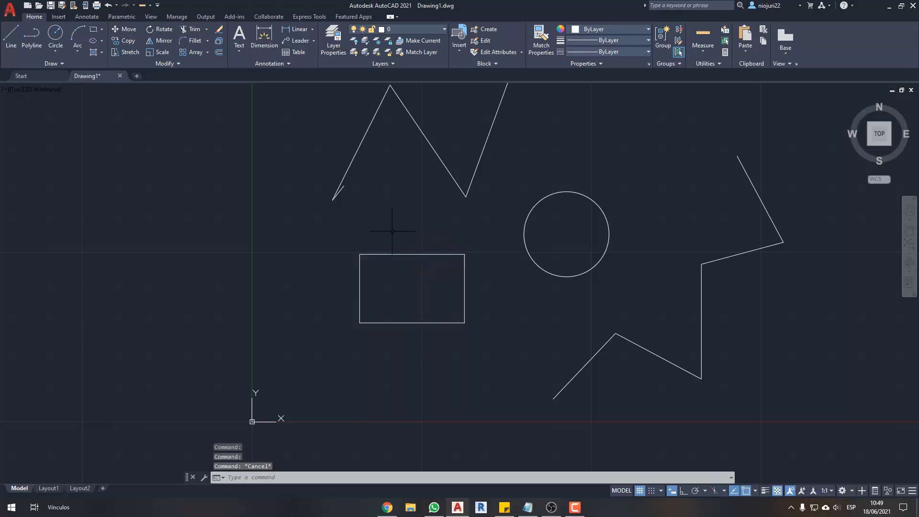
# - Move the rectangle with the Move command from its upper-left corner straight down by its own height
pyautogui.click(400, 230)
pyautogui.click(366, 278)
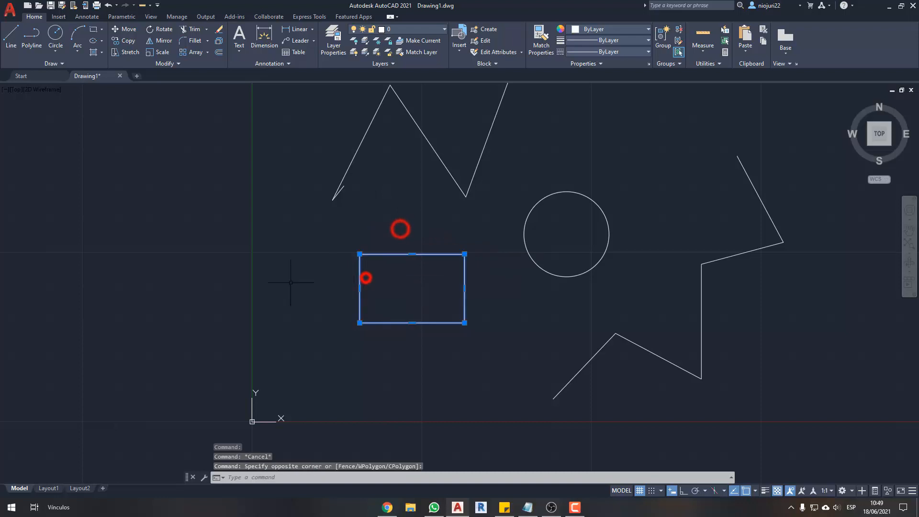
pyautogui.click(123, 30)
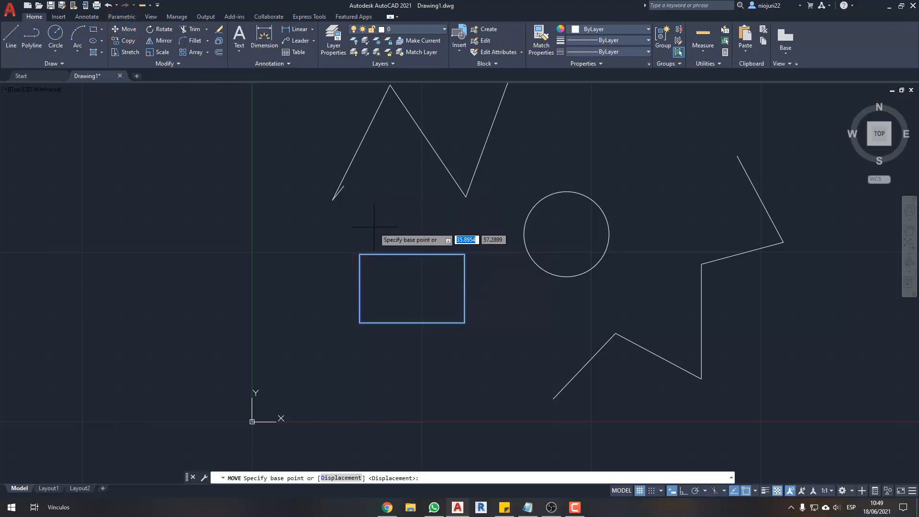
pyautogui.scroll(2, 381, 249)
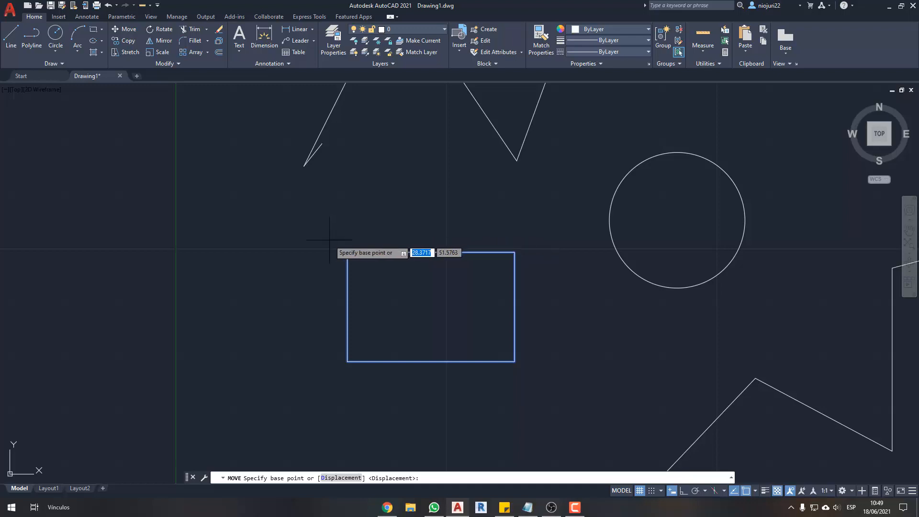
pyautogui.click(347, 251)
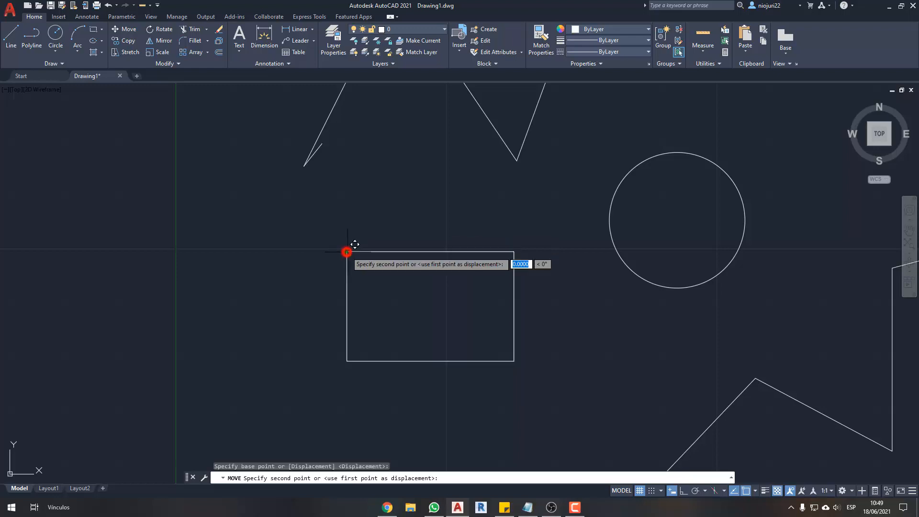
pyautogui.scroll(-2, 354, 245)
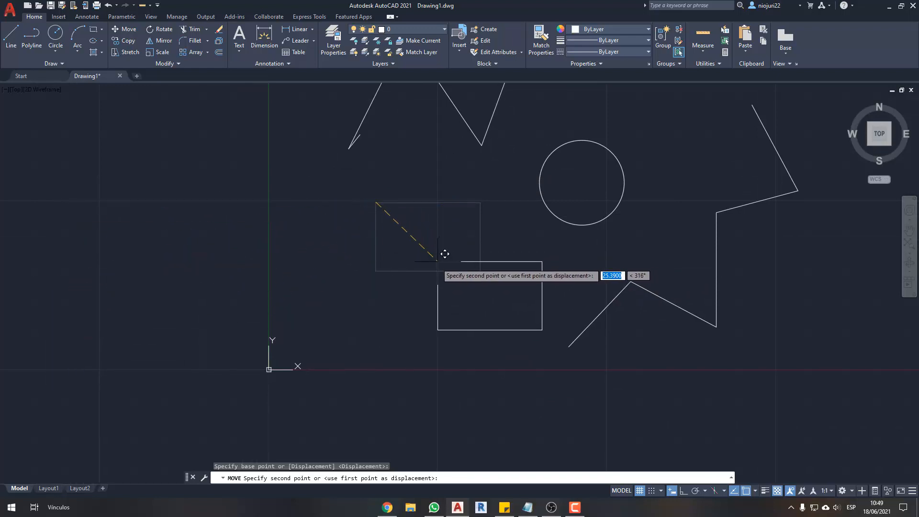
pyautogui.click(376, 272)
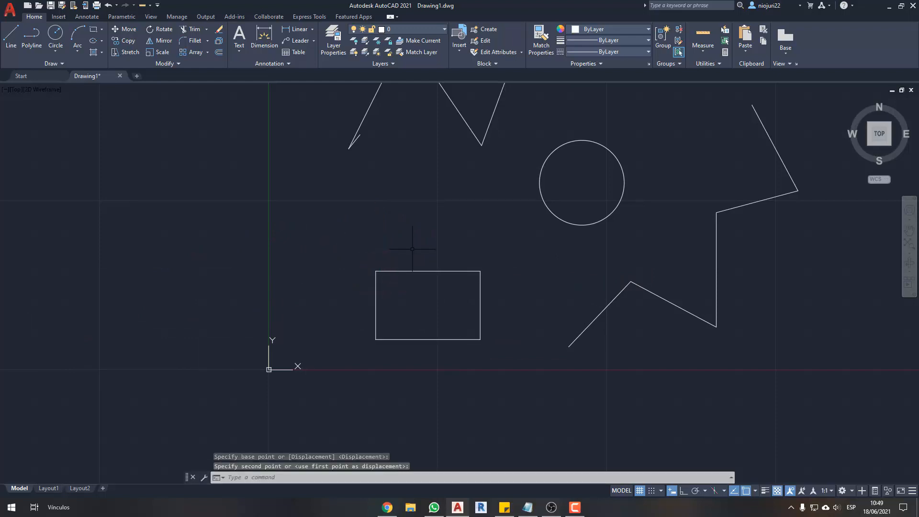
# - Move the circle from a base point near its center onto the Y axis, left of the rectangle
pyautogui.moveTo(436, 238); pyautogui.dragTo(415, 283, button='middle')
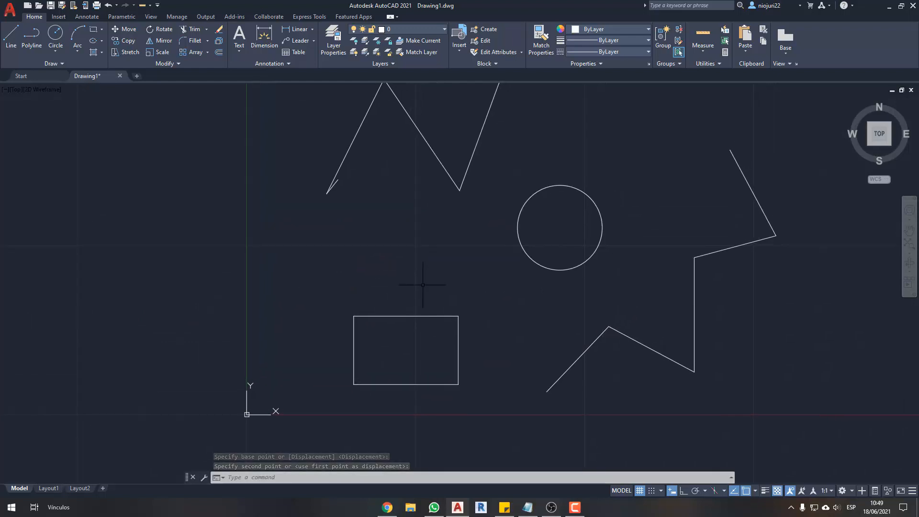
pyautogui.press('Escape')
pyautogui.moveTo(507, 273); pyautogui.dragTo(498, 286, button='middle')
pyautogui.click(527, 259)
pyautogui.click(481, 271)
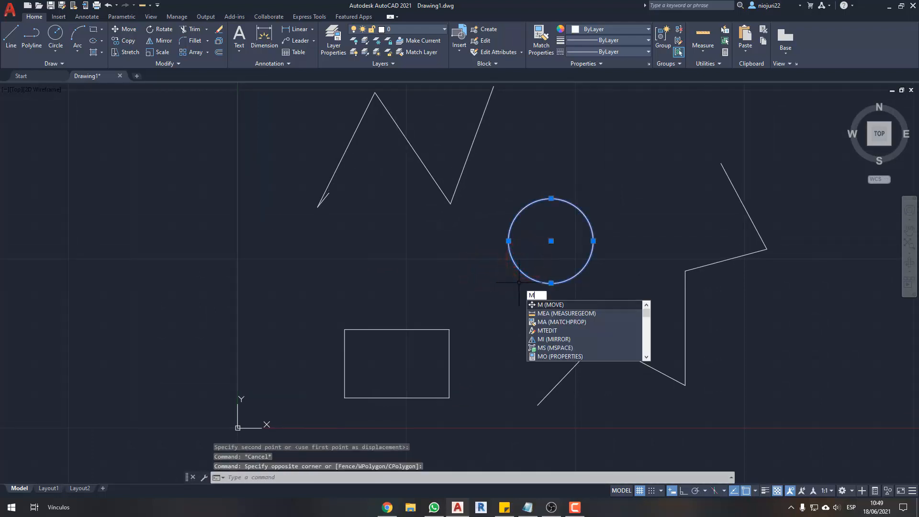
pyautogui.press('Return')
pyautogui.click(551, 240)
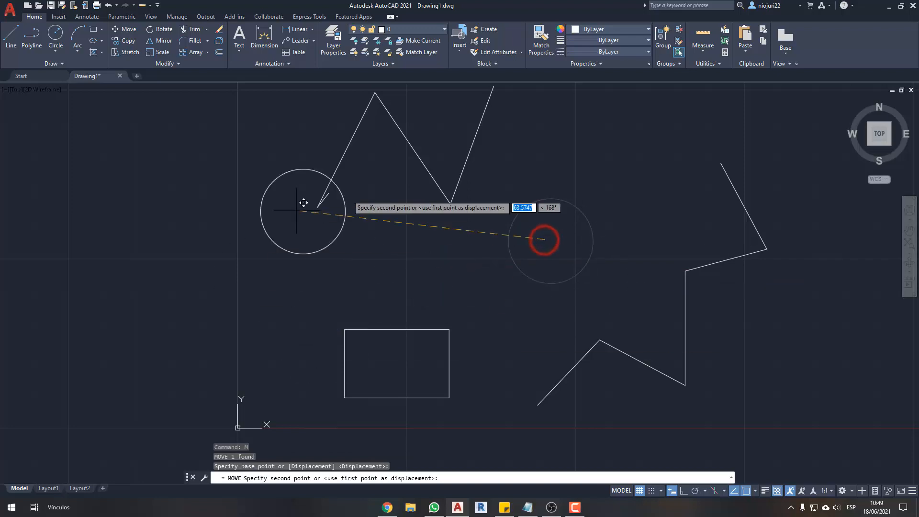
pyautogui.moveTo(324, 307); pyautogui.dragTo(398, 267, button='middle')
pyautogui.click(298, 257)
# - Select the circle and the rectangle and move them together to the upper right, beyond the polyline's upper end
pyautogui.click(390, 233)
pyautogui.click(336, 262)
pyautogui.click(477, 235)
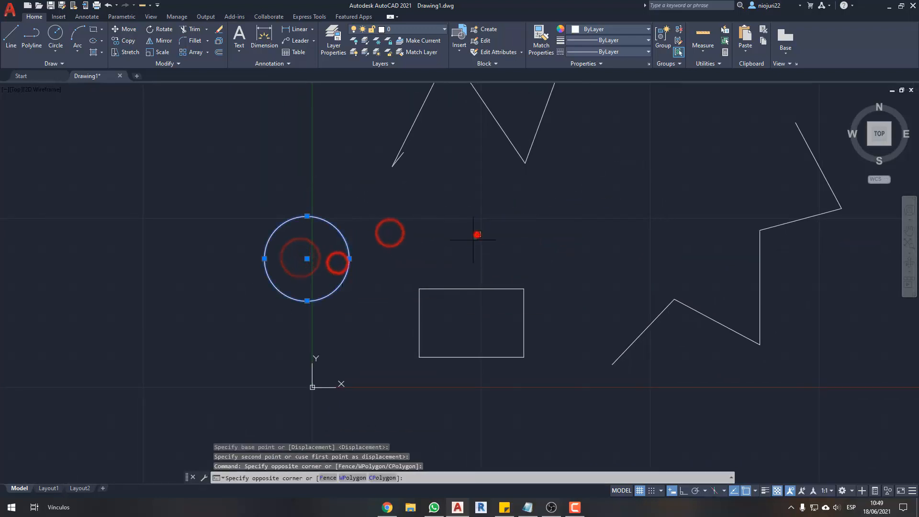
pyautogui.click(285, 368)
pyautogui.write('m')
pyautogui.press('Return')
pyautogui.click(372, 326)
pyautogui.moveTo(525, 218); pyautogui.dragTo(299, 341, button='middle')
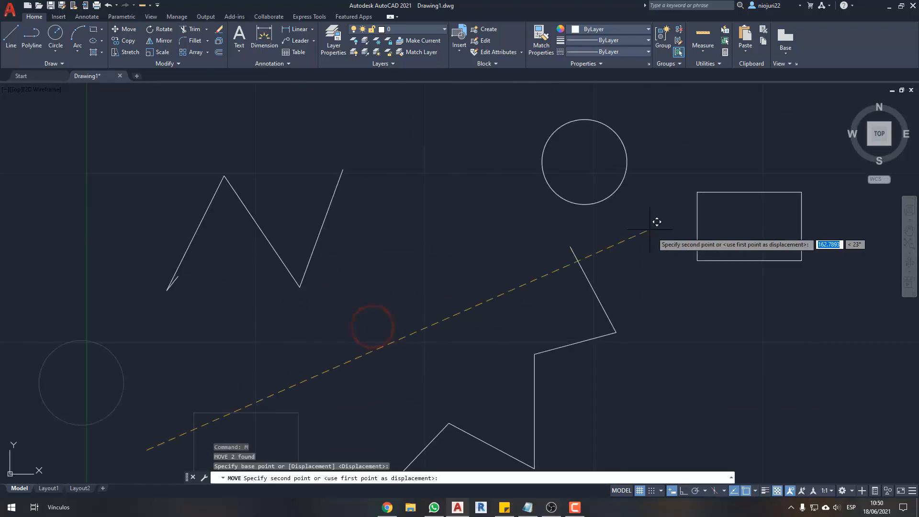
pyautogui.click(655, 240)
# - Move the circle, rectangle, polyline and last zigzag segment together down and to the right
pyautogui.scroll(-2, 523, 211)
pyautogui.click(766, 361)
pyautogui.click(401, 197)
pyautogui.write('m')
pyautogui.press('Return')
pyautogui.click(682, 287)
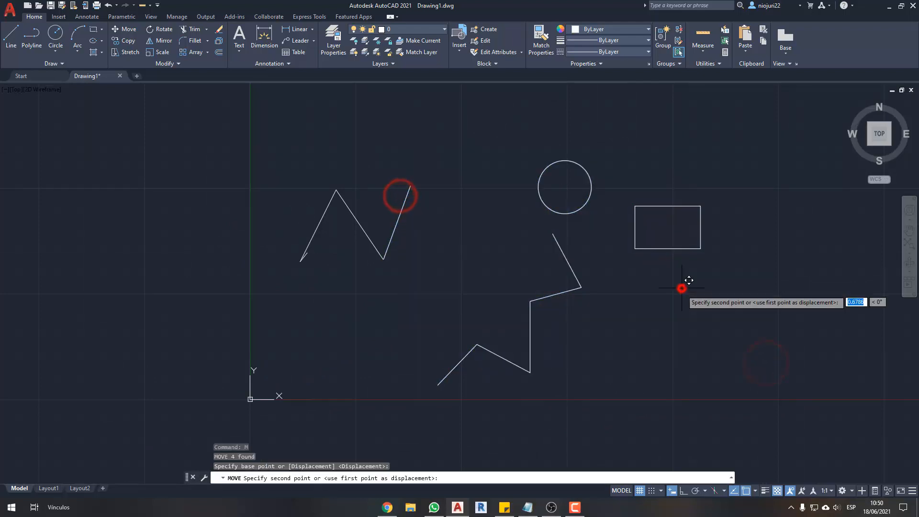
pyautogui.click(768, 339)
# - Select all seven objects in the drawing and move them together up and to the left
pyautogui.click(776, 388)
pyautogui.click(259, 138)
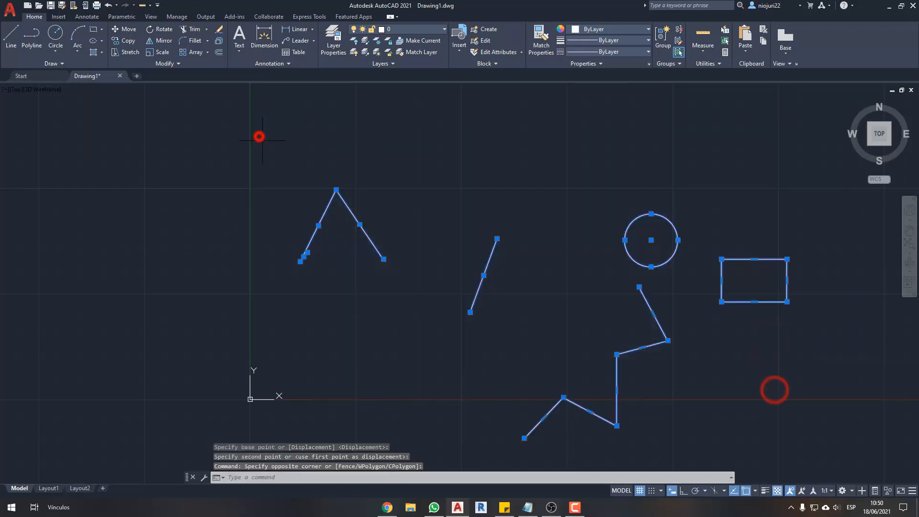
pyautogui.write('m')
pyautogui.press('Return')
pyautogui.click(612, 269)
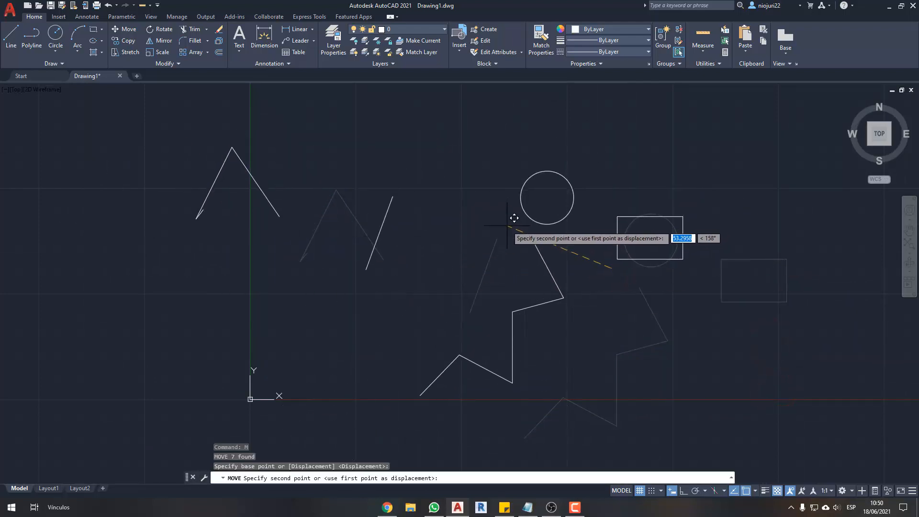
pyautogui.click(507, 226)
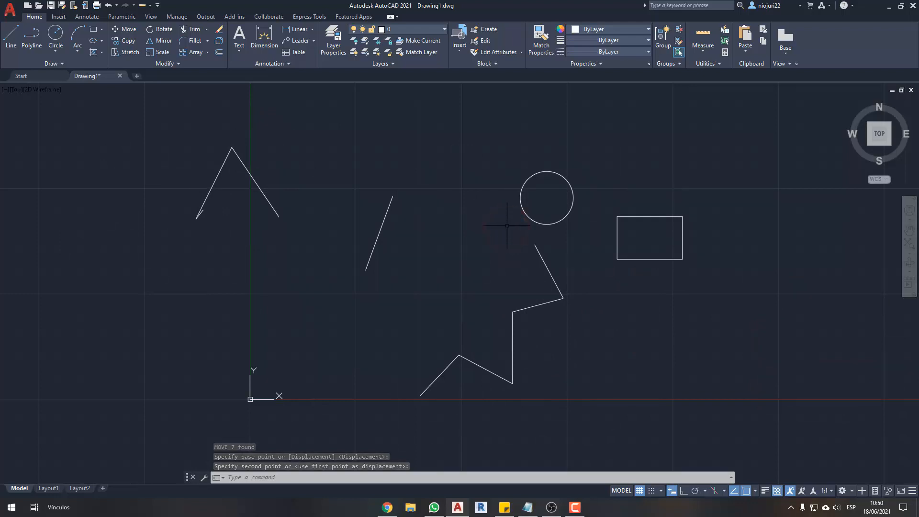
pyautogui.moveTo(507, 226); pyautogui.dragTo(507, 211, button='middle')
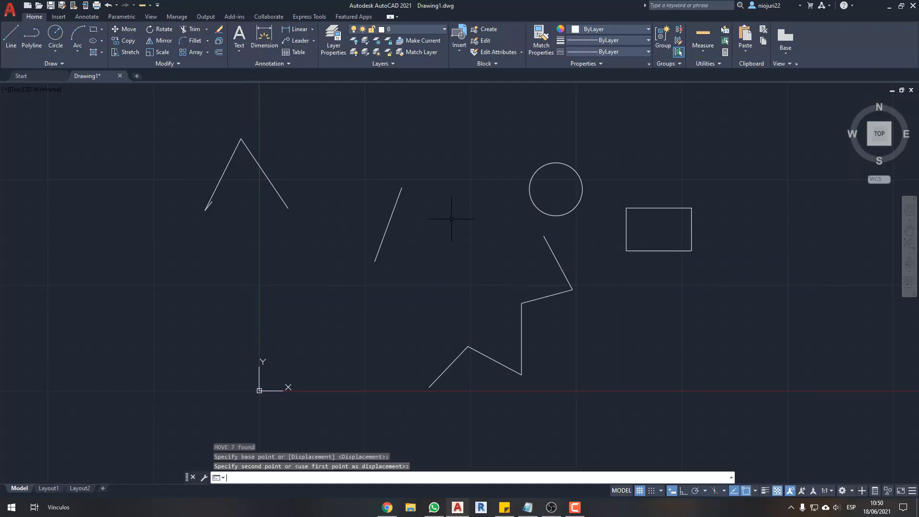
# - Select the three zigzag segments and the single slanted line together and move them down and to the right
pyautogui.moveTo(441, 216); pyautogui.dragTo(443, 216, button='middle')
pyautogui.click(171, 111)
pyautogui.click(437, 267)
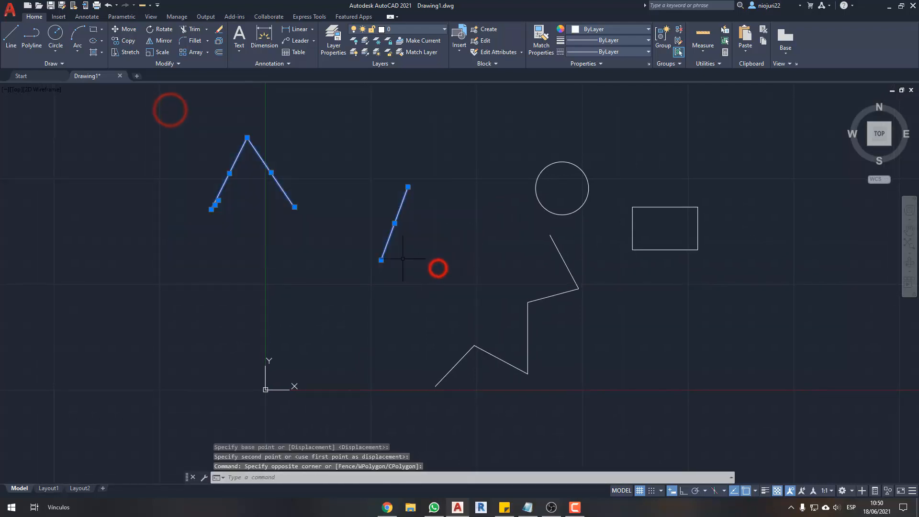
pyautogui.write('m')
pyautogui.press('Return')
pyautogui.click(331, 262)
pyautogui.click(439, 290)
# - Select only the three zigzag segments and move them slightly down and to the right, toward the slanted line
pyautogui.click(443, 292)
pyautogui.click(281, 154)
pyautogui.write('m')
pyautogui.press('Return')
pyautogui.click(279, 180)
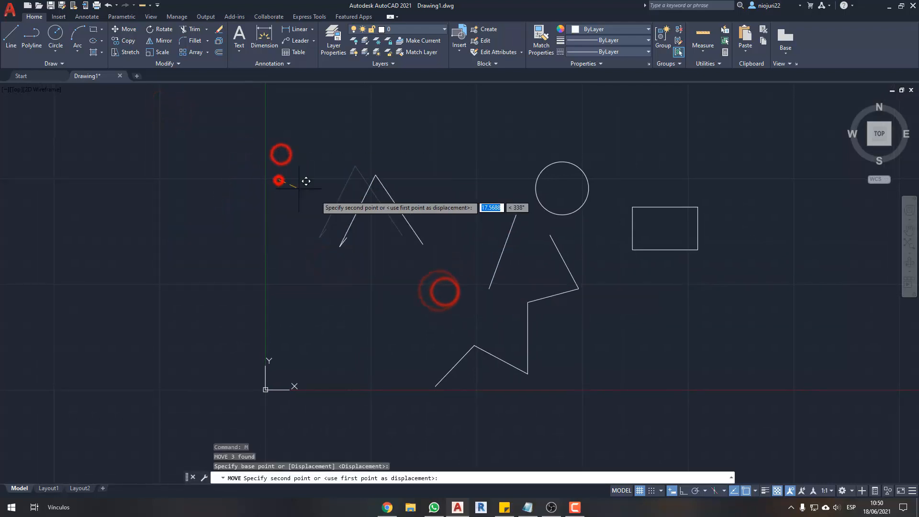
pyautogui.click(334, 197)
# - Copy the rectangle using its top edge's midpoint as base point and place the first copy to its right
pyautogui.scroll(2, 430, 271)
pyautogui.moveTo(466, 277); pyautogui.dragTo(439, 293, button='middle')
pyautogui.moveTo(525, 274); pyautogui.dragTo(416, 293, button='middle')
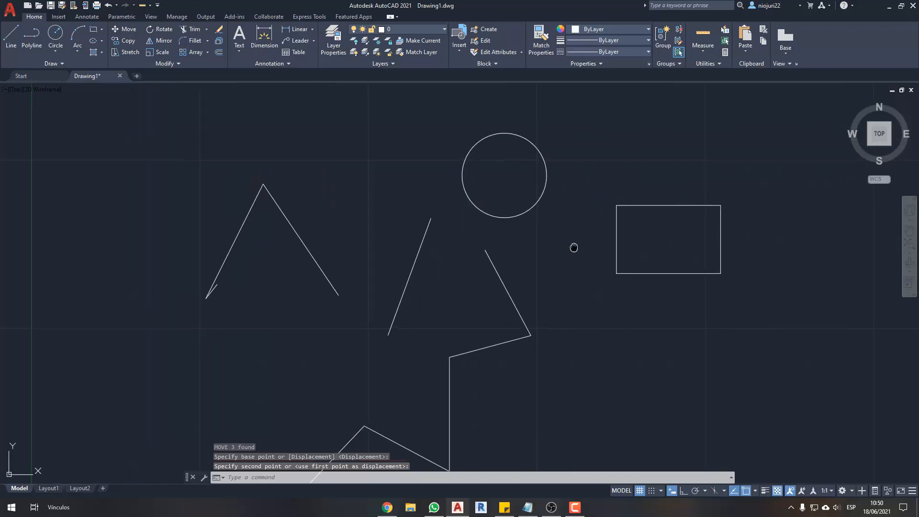
pyautogui.moveTo(575, 249); pyautogui.dragTo(380, 283, button='middle')
pyautogui.scroll(2, 426, 258)
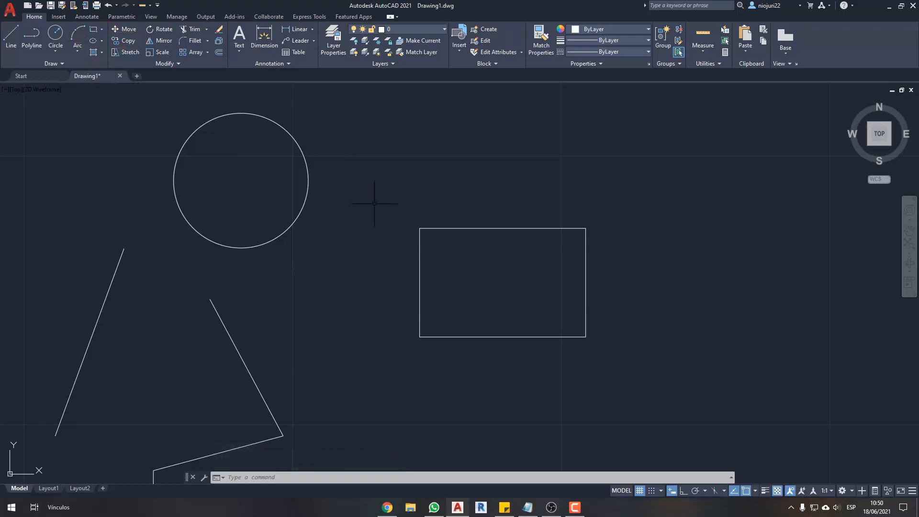
pyautogui.click(505, 175)
pyautogui.click(405, 300)
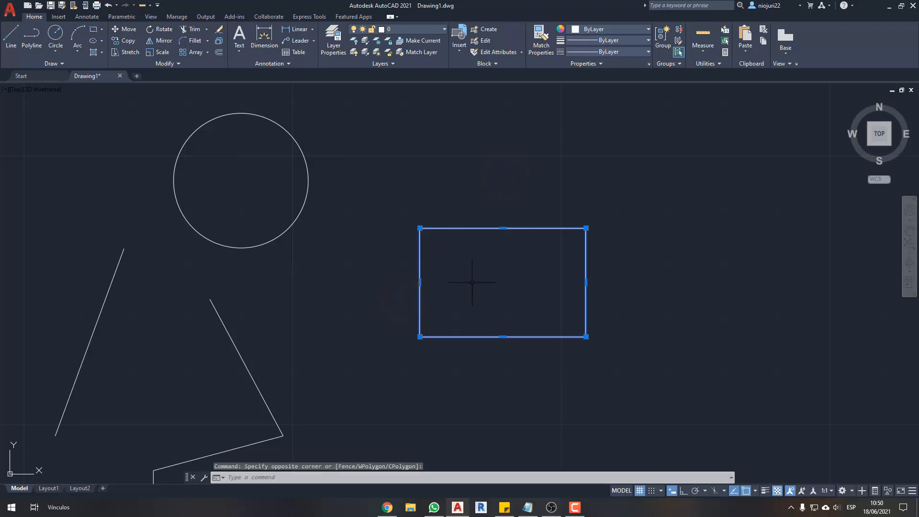
pyautogui.click(123, 41)
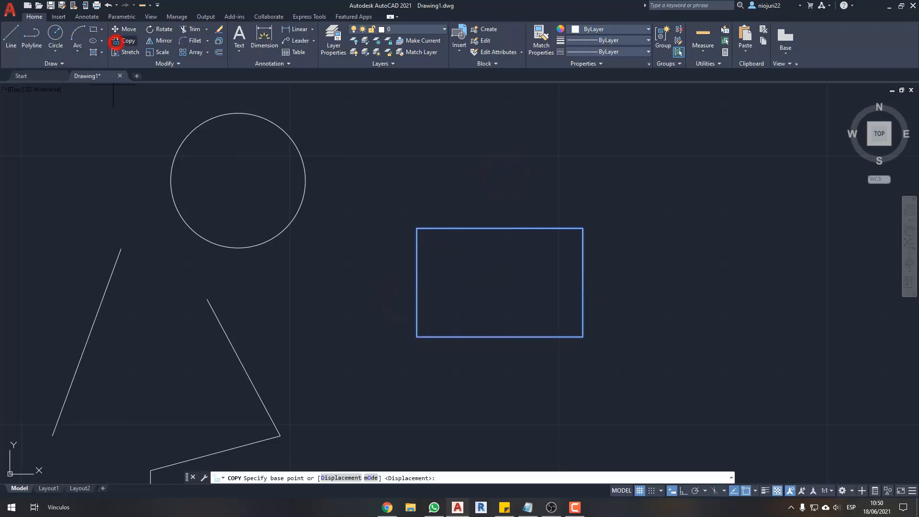
pyautogui.click(499, 229)
pyautogui.scroll(-4, 499, 230)
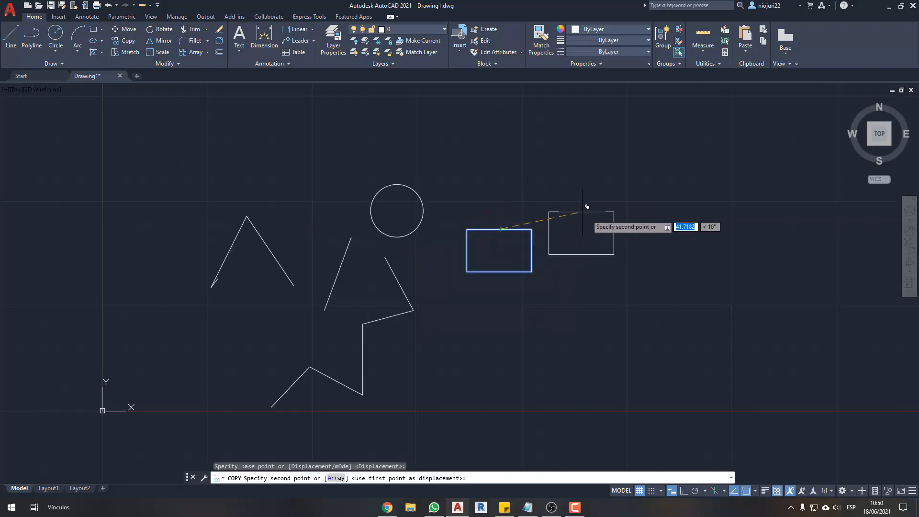
pyautogui.scroll(2, 600, 225)
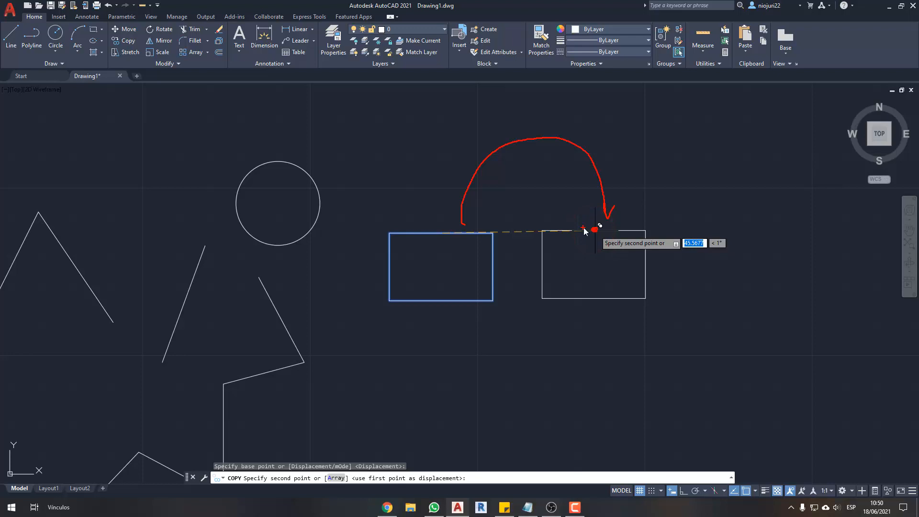
pyautogui.click(585, 231)
# - Place nine more copies of the rectangle scattered around the original and the other shapes, and end the Copy command
pyautogui.click(583, 331)
pyautogui.click(457, 356)
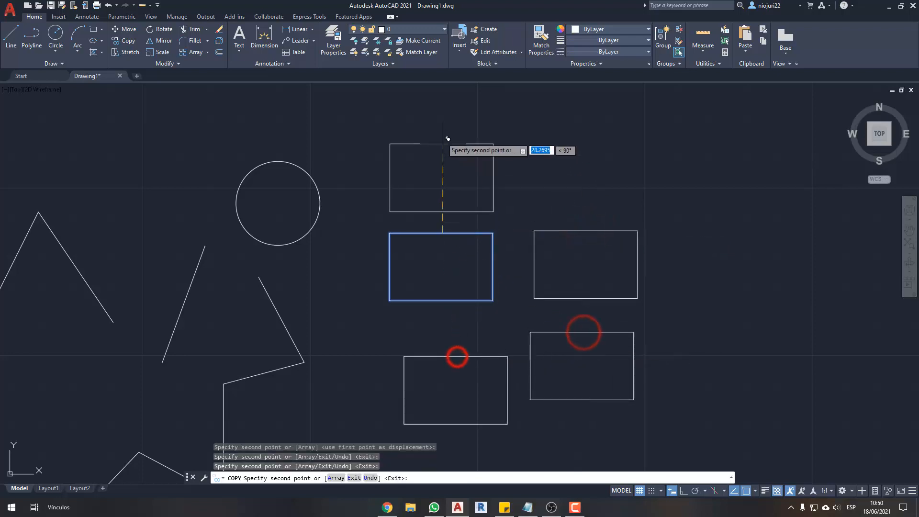
pyautogui.click(430, 124)
pyautogui.click(594, 119)
pyautogui.click(802, 239)
pyautogui.click(749, 405)
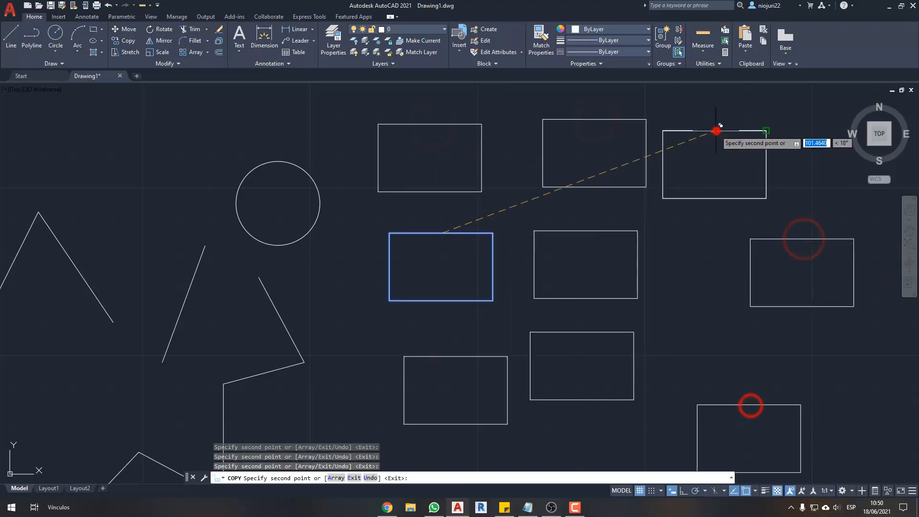
pyautogui.scroll(-2, 718, 130)
pyautogui.click(432, 86)
pyautogui.click(617, 334)
pyautogui.moveTo(479, 351); pyautogui.dragTo(525, 350, button='middle')
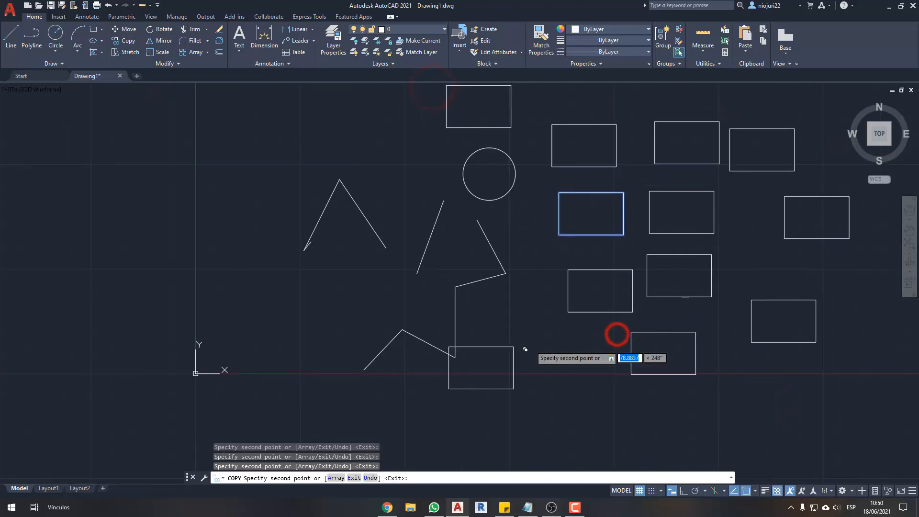
pyautogui.press('Escape')
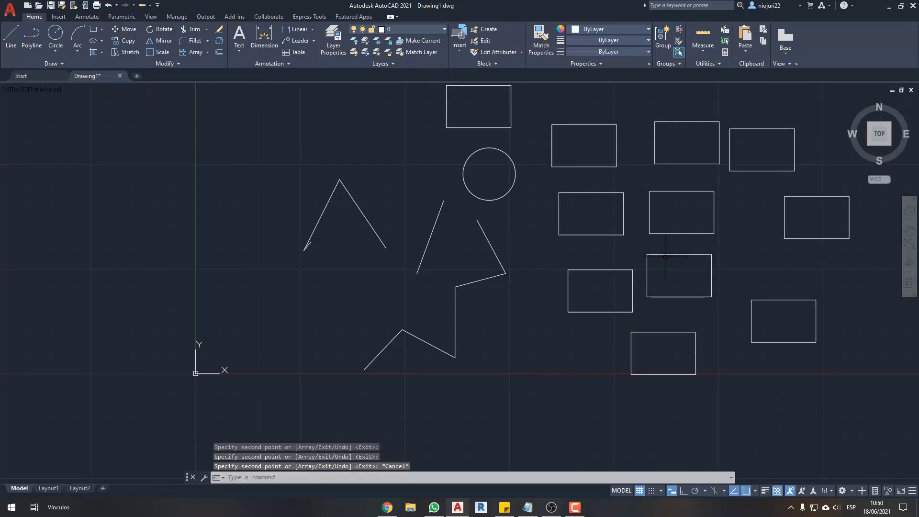
pyautogui.scroll(2, 441, 247)
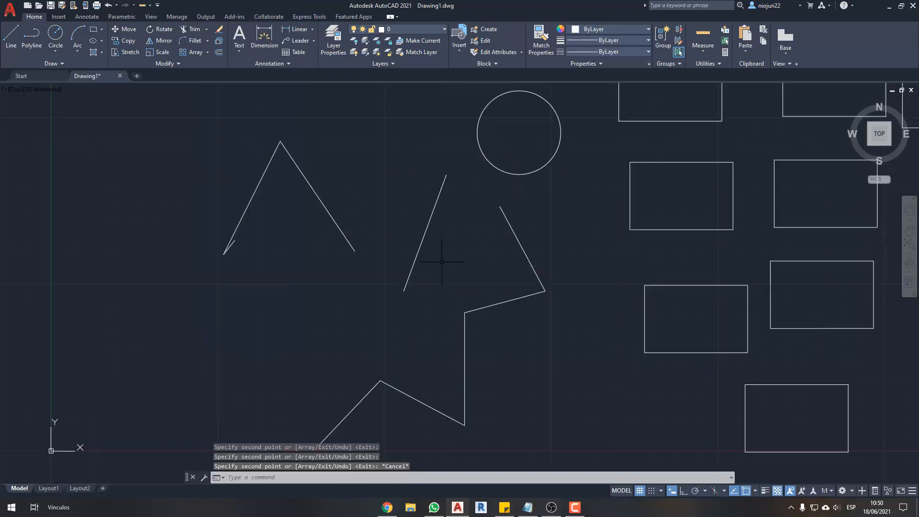
pyautogui.moveTo(430, 212); pyautogui.dragTo(440, 253, button='middle')
pyautogui.scroll(-2, 438, 253)
pyautogui.moveTo(569, 292)
pyautogui.mouseDown(button='middle')
pyautogui.moveTo(560, 302)
pyautogui.moveTo(512, 301)
pyautogui.mouseUp(button='middle')
pyautogui.press('Escape')
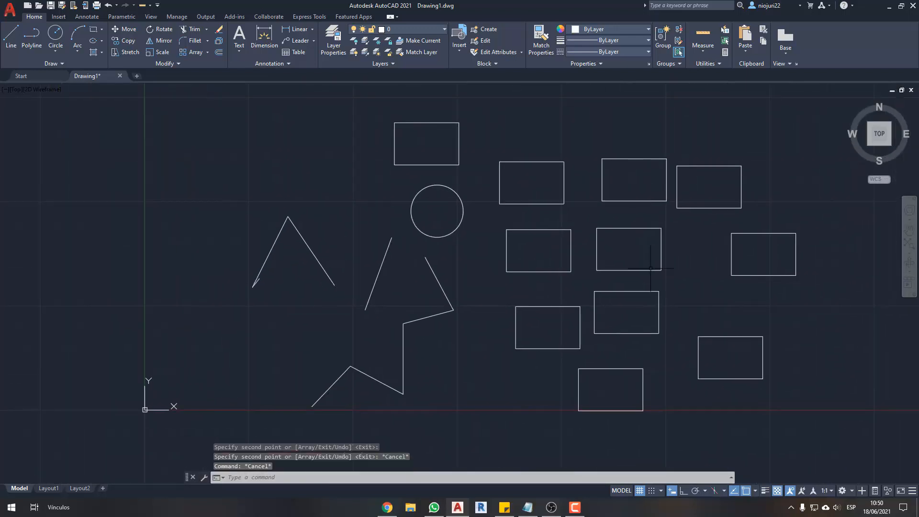
pyautogui.moveTo(650, 268); pyautogui.dragTo(615, 281, button='middle')
pyautogui.press('Escape')
# - Move the rectangle above the circle to the right, just above the nearest rectangle of the group
pyautogui.moveTo(423, 179); pyautogui.dragTo(443, 197, button='middle')
pyautogui.click(463, 162)
pyautogui.click(408, 169)
pyautogui.write('m')
pyautogui.press('Return')
pyautogui.click(415, 174)
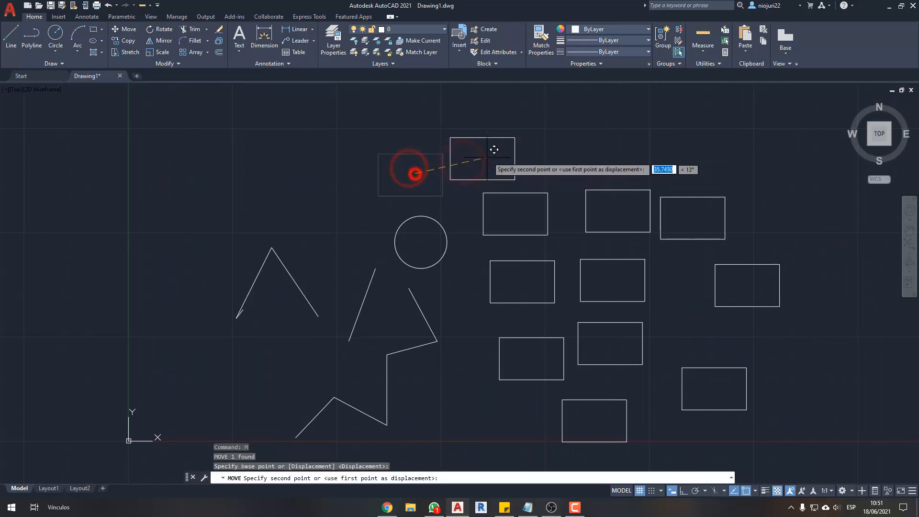
pyautogui.click(521, 164)
# - Move the uppermost rectangle by its lower-left corner down to the top edge of the rectangle beneath it
pyautogui.scroll(4, 502, 163)
pyautogui.click(503, 163)
pyautogui.click(423, 174)
pyautogui.write('m')
pyautogui.press('Return')
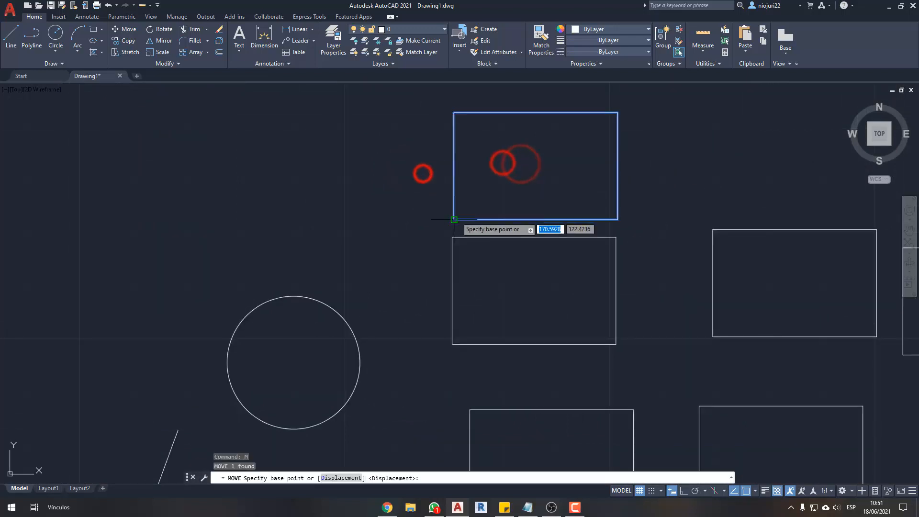
pyautogui.click(454, 219)
pyautogui.click(452, 230)
# - Move the upper rectangle slightly left so its lower-left corner meets the upper-left corner of the rectangle below
pyautogui.click(496, 197)
pyautogui.click(411, 206)
pyautogui.scroll(5, 493, 201)
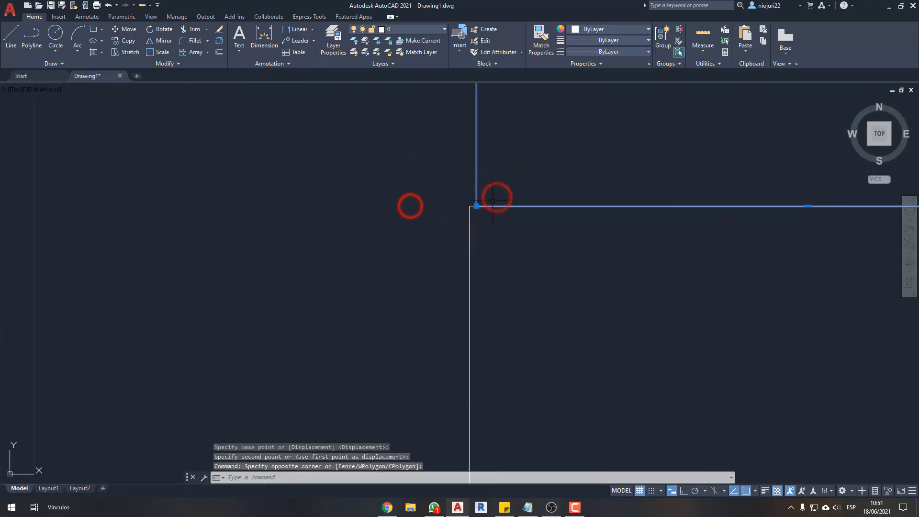
pyautogui.write('m')
pyautogui.press('Return')
pyautogui.click(450, 208)
pyautogui.click(432, 213)
pyautogui.scroll(-5, 502, 176)
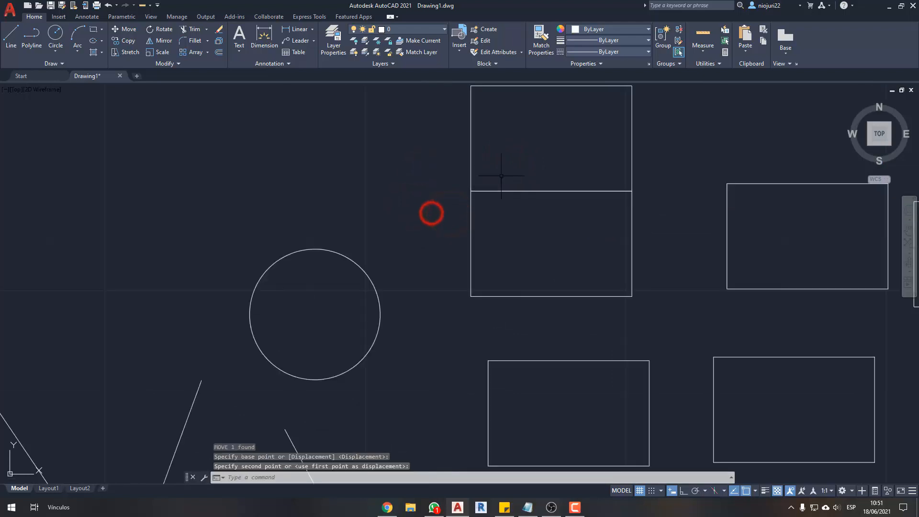
pyautogui.click(570, 174)
pyautogui.click(340, 203)
pyautogui.press('Escape')
pyautogui.press('Escape')
pyautogui.scroll(-5, 511, 213)
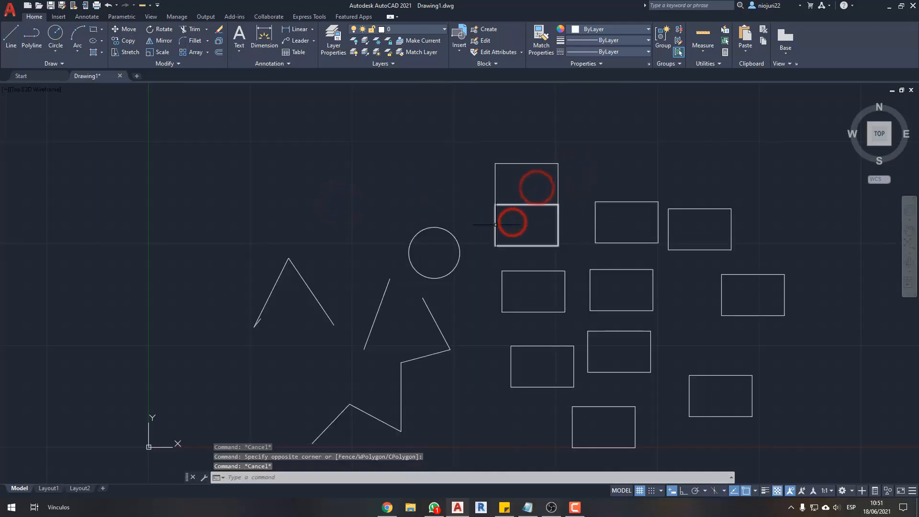
pyautogui.press('Escape')
pyautogui.press('Escape')
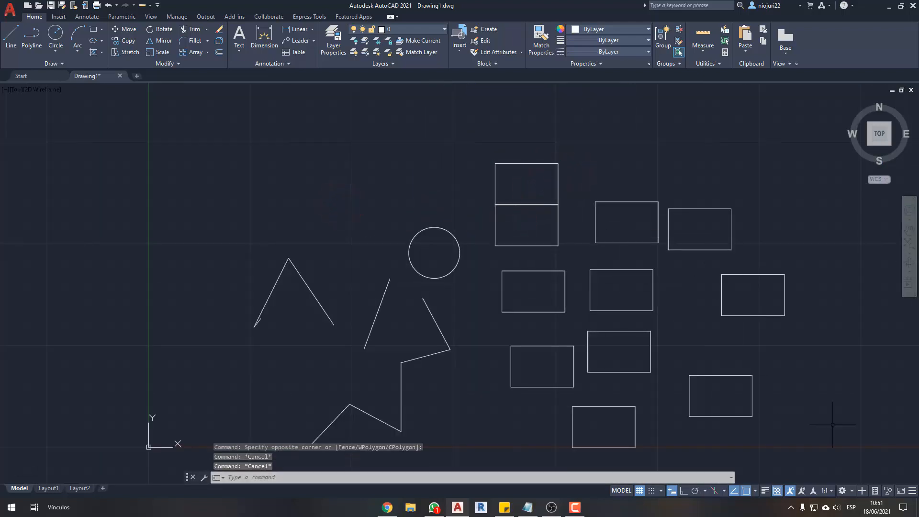
# - Erase the nine scattered rectangles, keeping only the stacked pair beside the circle
pyautogui.click(833, 424)
pyautogui.click(585, 232)
pyautogui.press('Delete')
pyautogui.click(640, 301)
pyautogui.click(518, 375)
pyautogui.press('Delete')
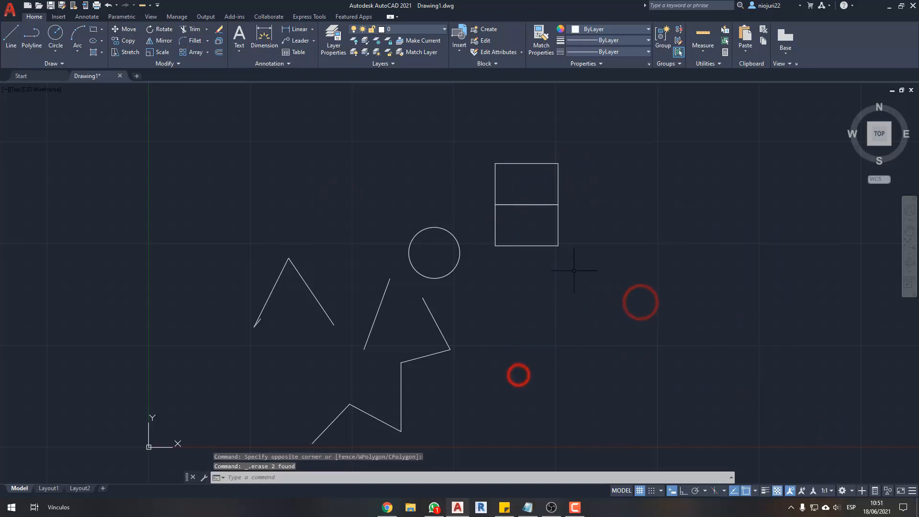
# - Move the lower rectangle of the stacked pair down and slightly to the right, separating it from the upper one
pyautogui.scroll(4, 574, 270)
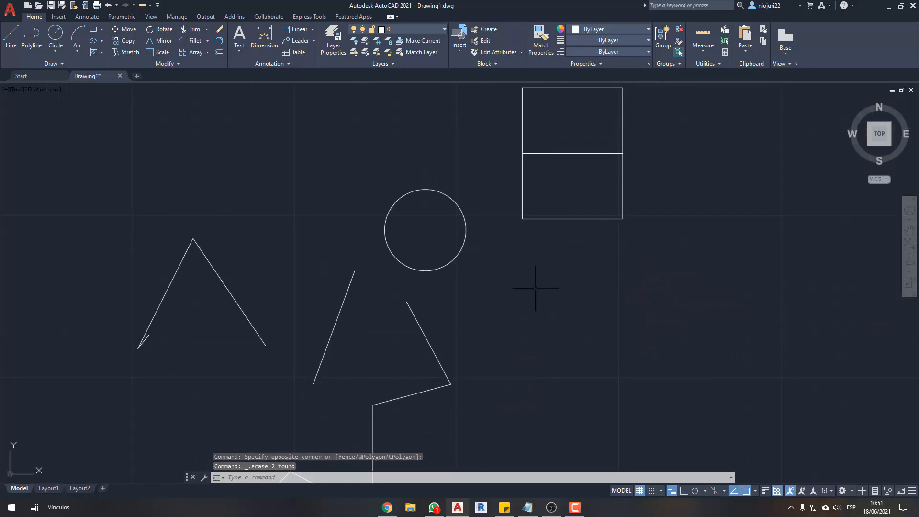
pyautogui.moveTo(528, 287); pyautogui.dragTo(533, 310, button='middle')
pyautogui.press('Escape')
pyautogui.click(611, 219)
pyautogui.click(594, 253)
pyautogui.write('m')
pyautogui.press('space')
pyautogui.click(690, 248)
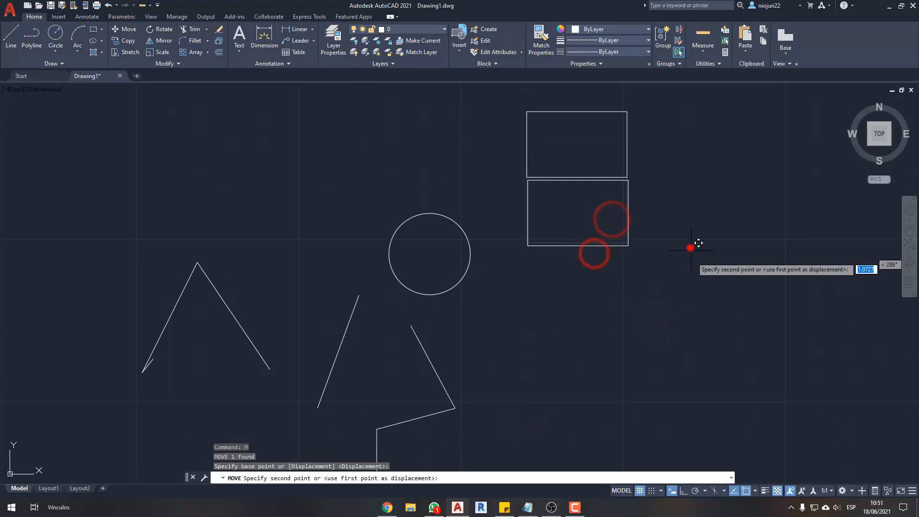
pyautogui.click(704, 335)
pyautogui.press('Escape')
pyautogui.press('Escape')
# - Try to stretch the lower rectangle's right side outward, using a crossing selection over its two right corners
pyautogui.scroll(2, 675, 297)
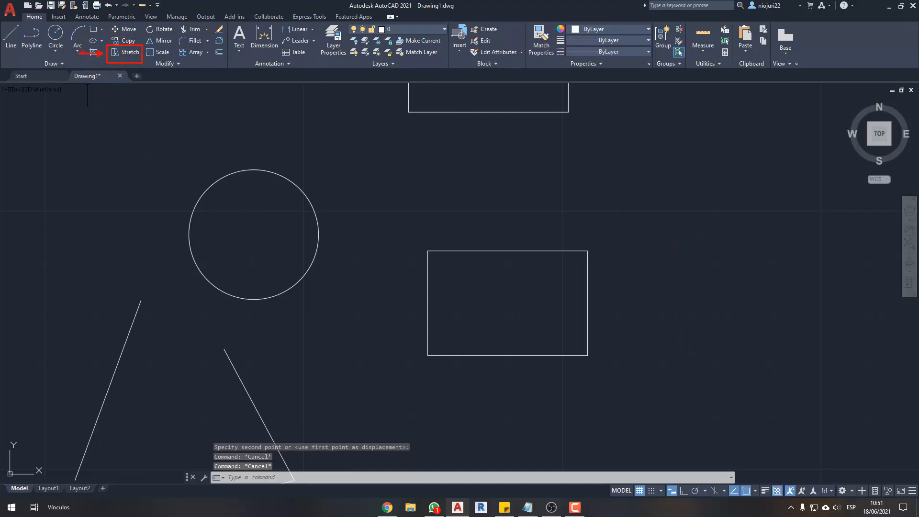
pyautogui.moveTo(510, 240); pyautogui.dragTo(451, 215, button='middle')
pyautogui.click(123, 51)
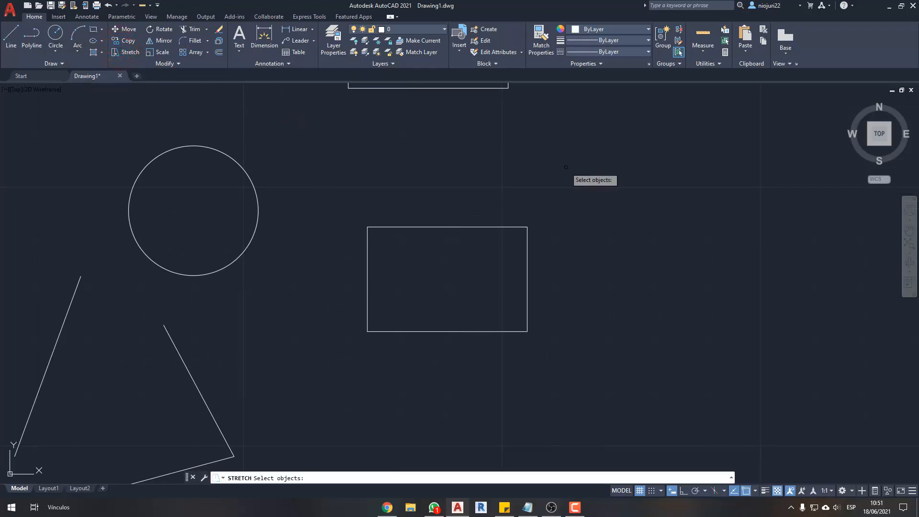
pyautogui.click(603, 175)
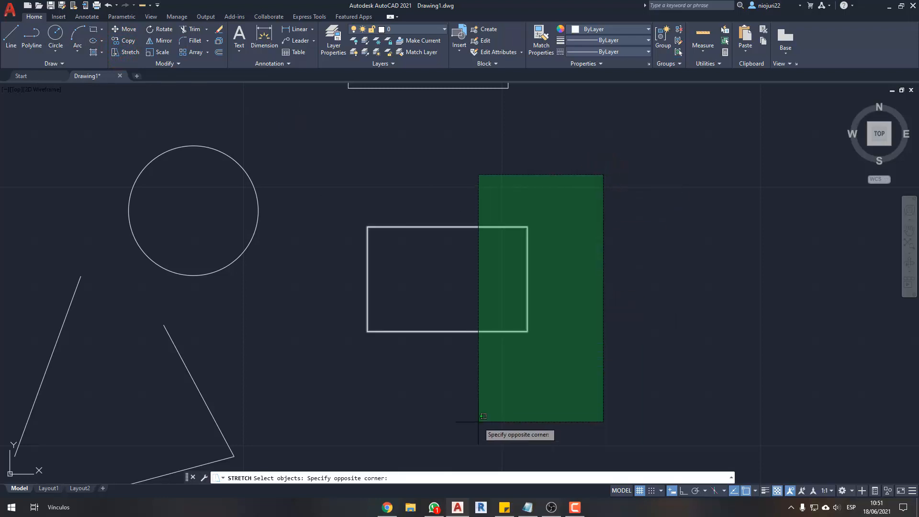
pyautogui.click(521, 389)
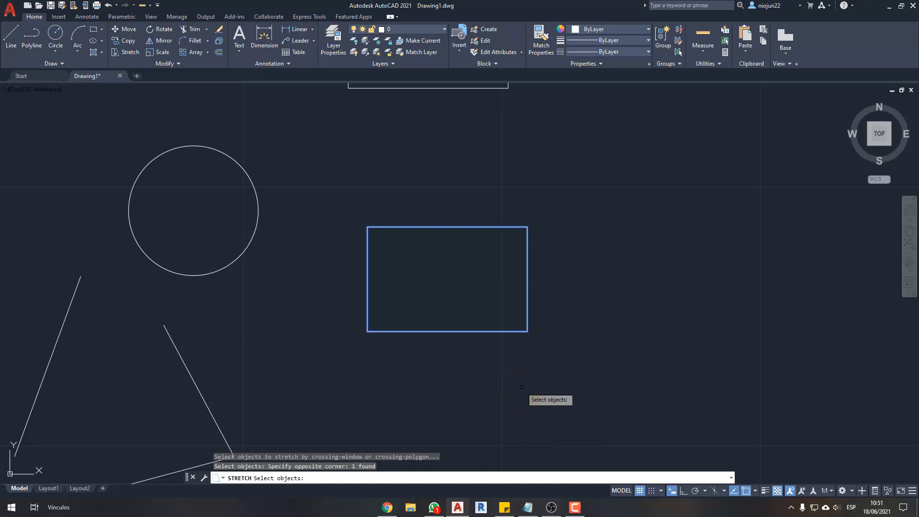
pyautogui.press('Return')
pyautogui.click(525, 382)
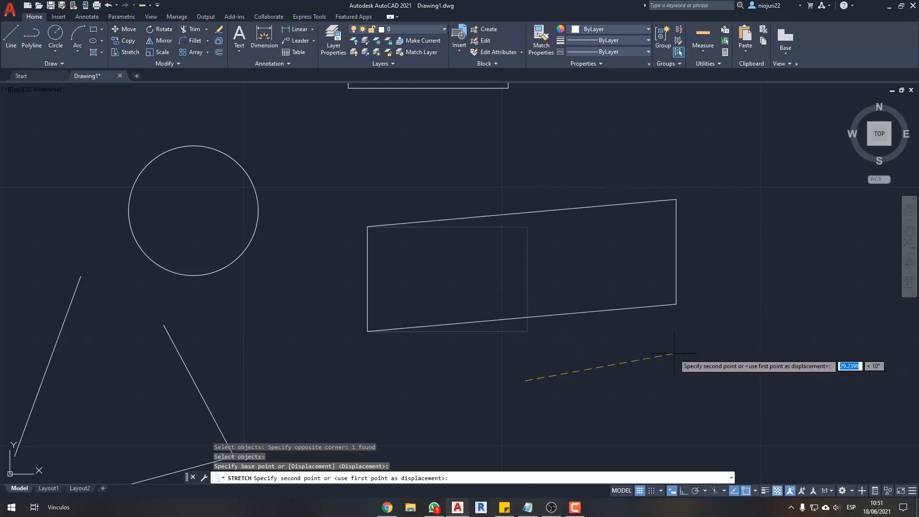
pyautogui.press('Escape')
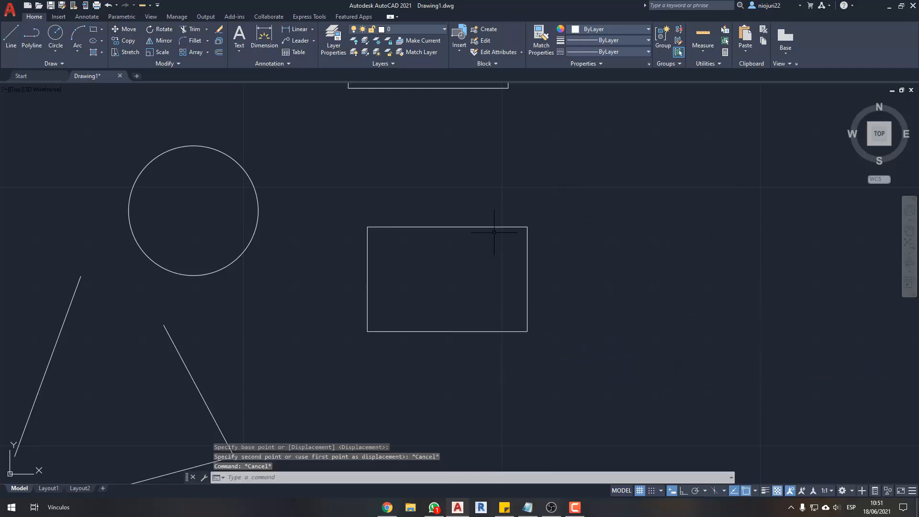
# - Try the Stretch command on the lower rectangle by picking its top edge directly instead of using a crossing selection
pyautogui.click(118, 48)
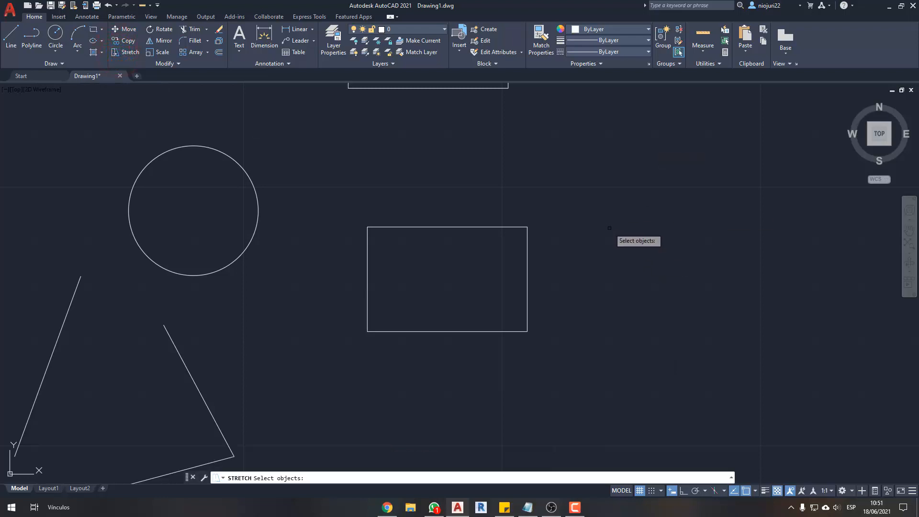
pyautogui.click(486, 227)
pyautogui.press('Return')
pyautogui.click(610, 316)
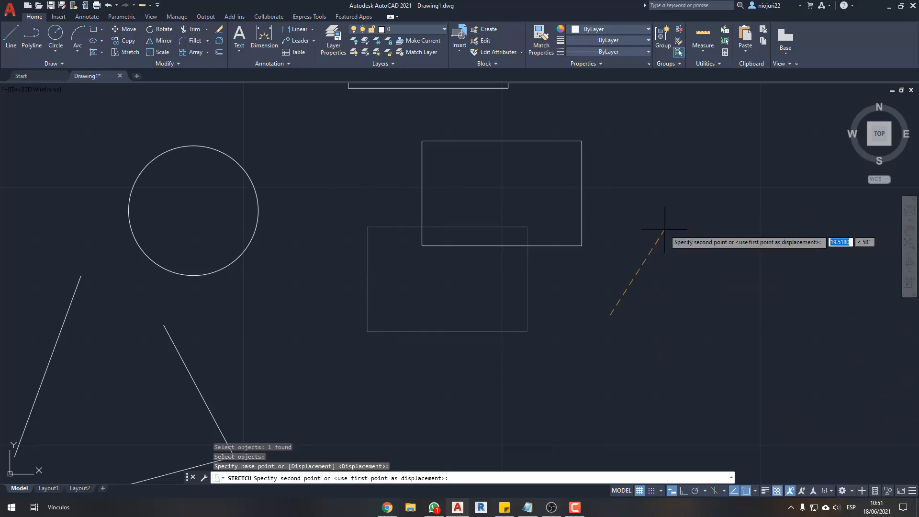
pyautogui.press('Escape')
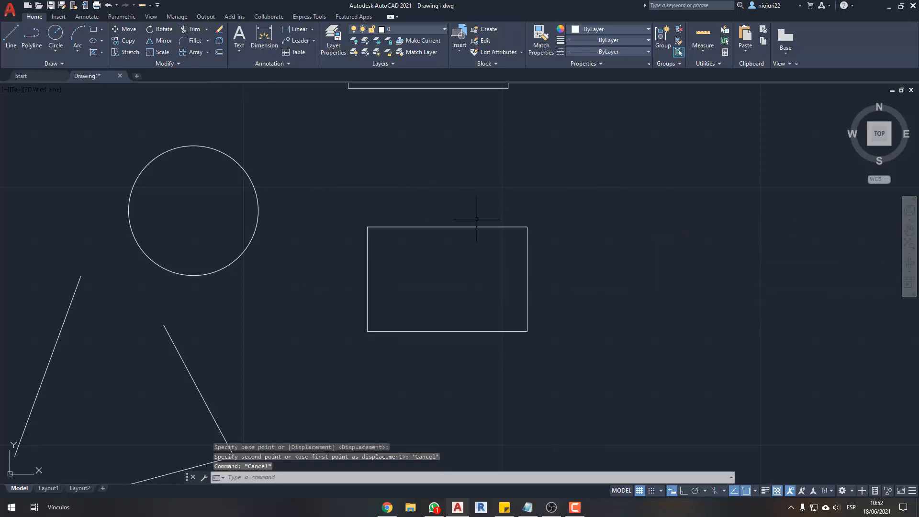
# - Try the Stretch command on the lower rectangle by picking only its right edge, with a base point just beside it
pyautogui.click(126, 53)
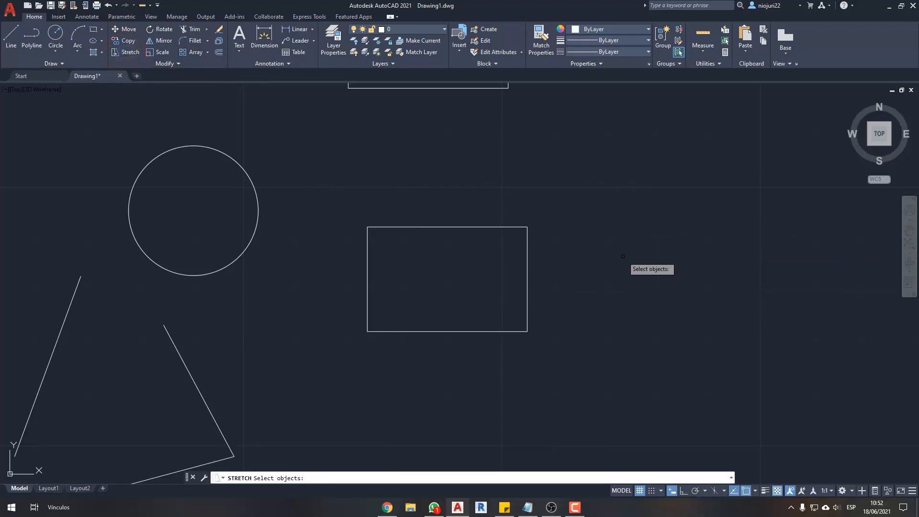
pyautogui.hotkey('ctrl', '2')
pyautogui.moveTo(642, 288); pyautogui.dragTo(670, 244)
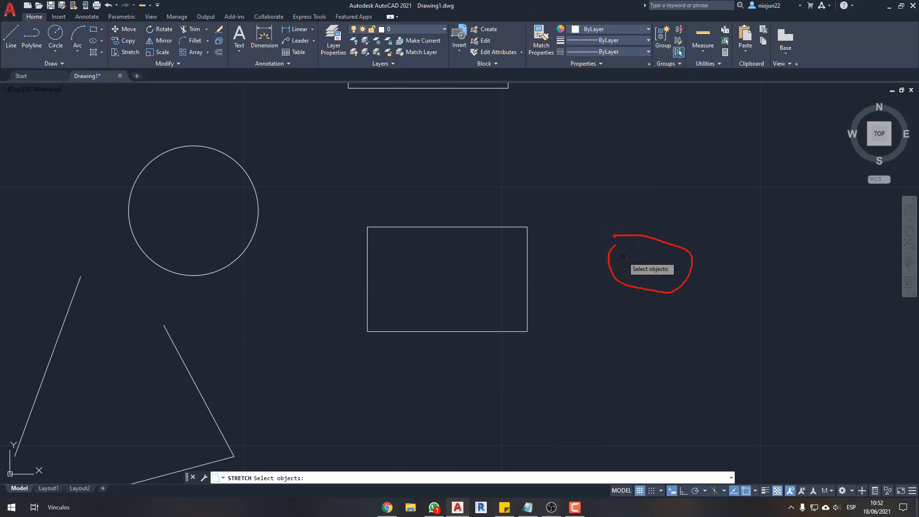
pyautogui.click(527, 235)
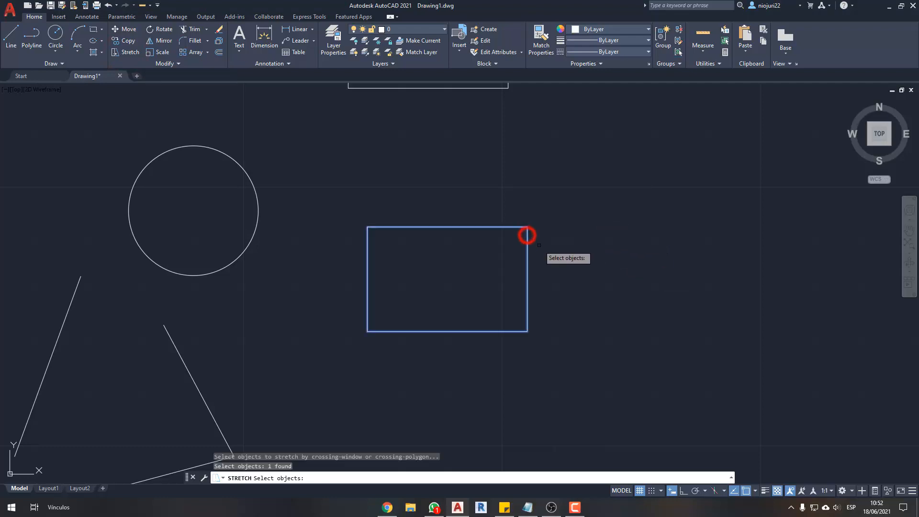
pyautogui.press('Return')
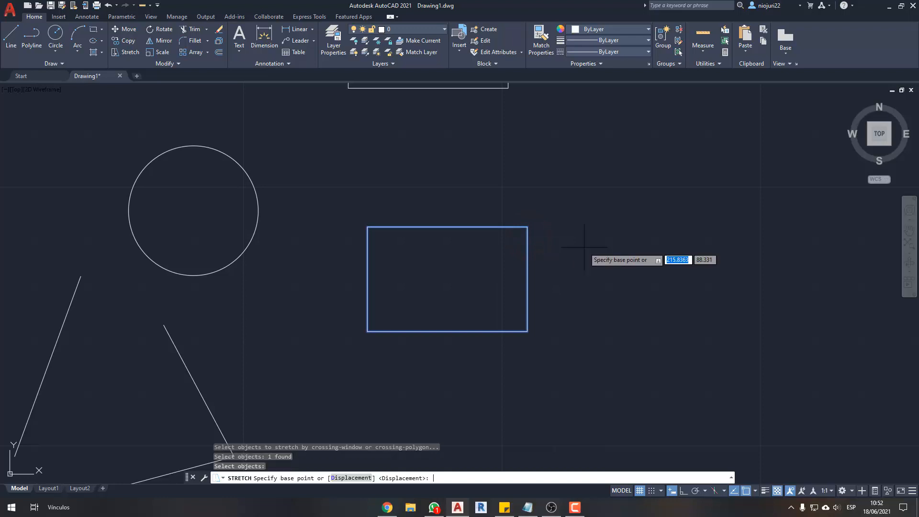
pyautogui.click(539, 227)
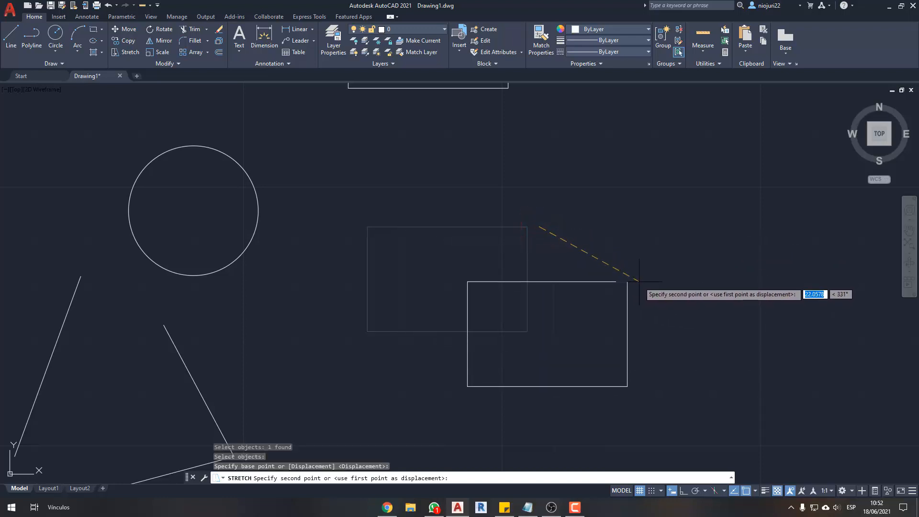
pyautogui.press('Escape')
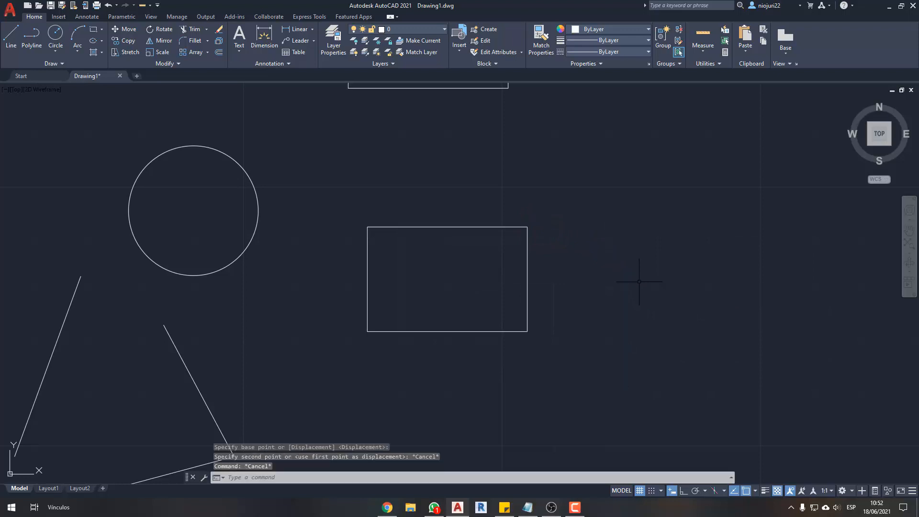
# - Try selecting the lower rectangle's two right corners for Stretch with a crossing window, then cancel the command
pyautogui.click(120, 53)
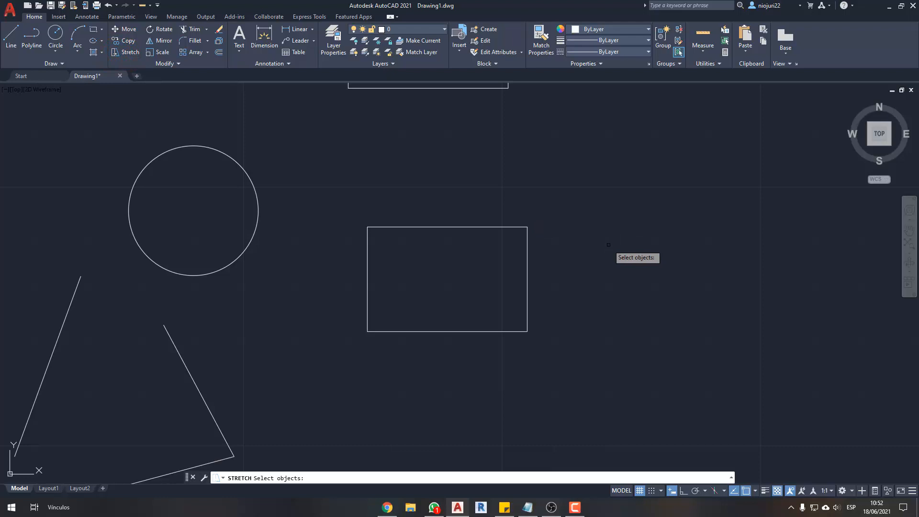
pyautogui.click(639, 207)
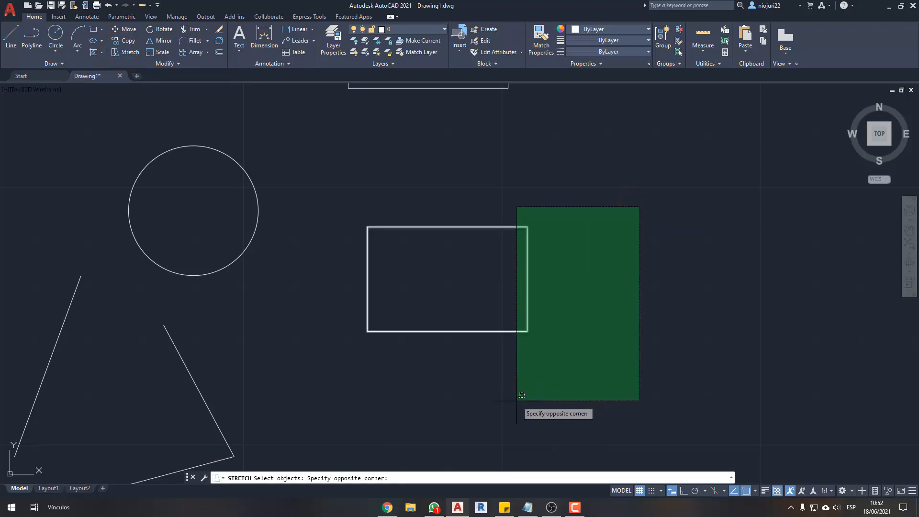
pyautogui.click(621, 266)
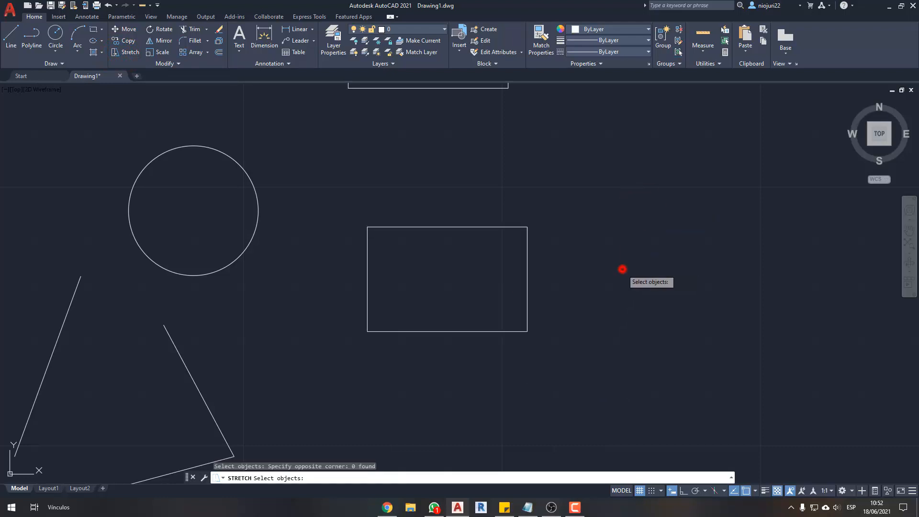
pyautogui.click(626, 209)
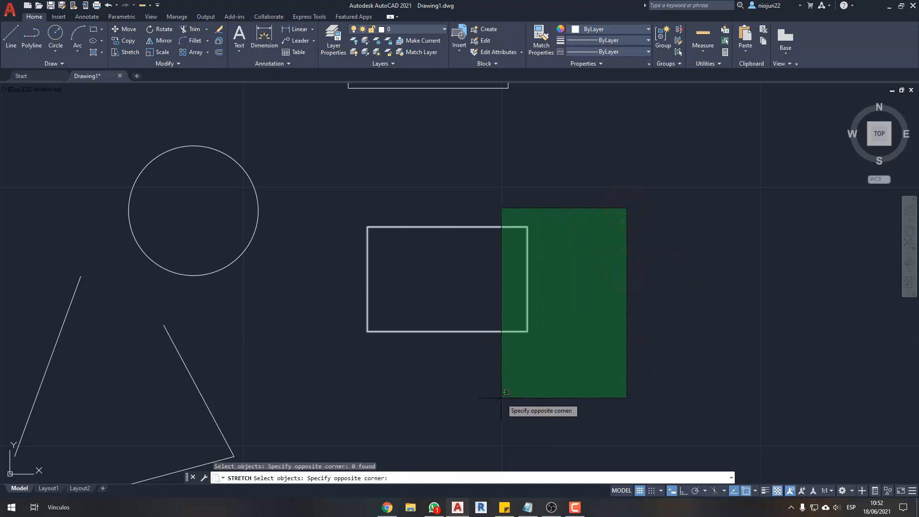
pyautogui.click(502, 398)
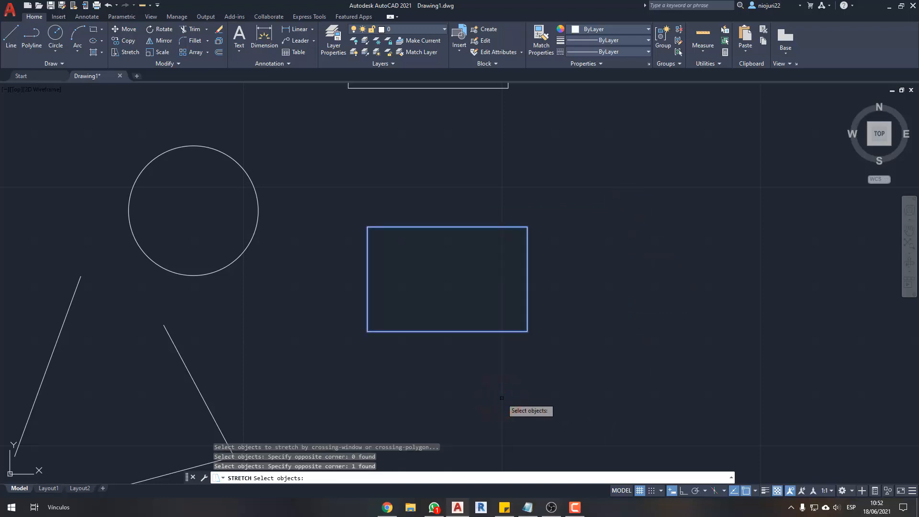
pyautogui.press('Escape')
pyautogui.press('Escape')
# - Try starting Stretch with the lower rectangle already selected by a crossing window over its top edge
pyautogui.click(421, 173)
pyautogui.click(394, 310)
pyautogui.write('s')
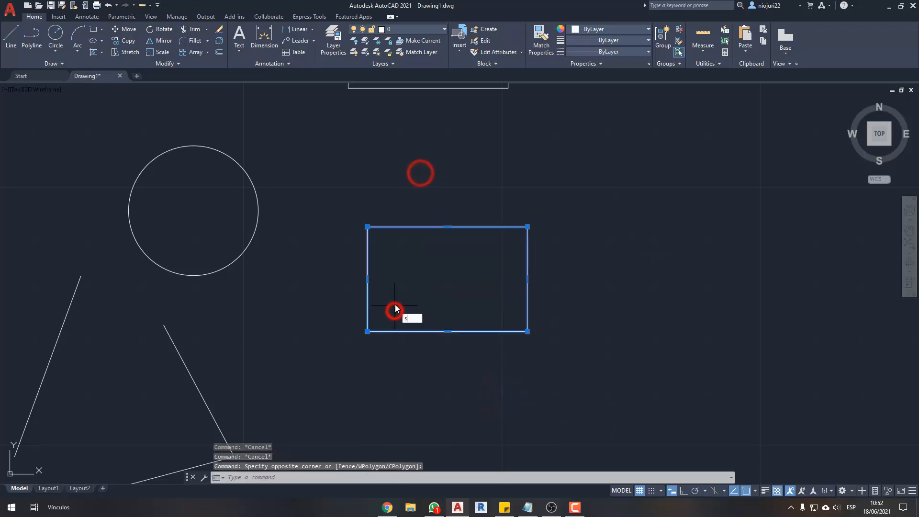
pyautogui.press('Return')
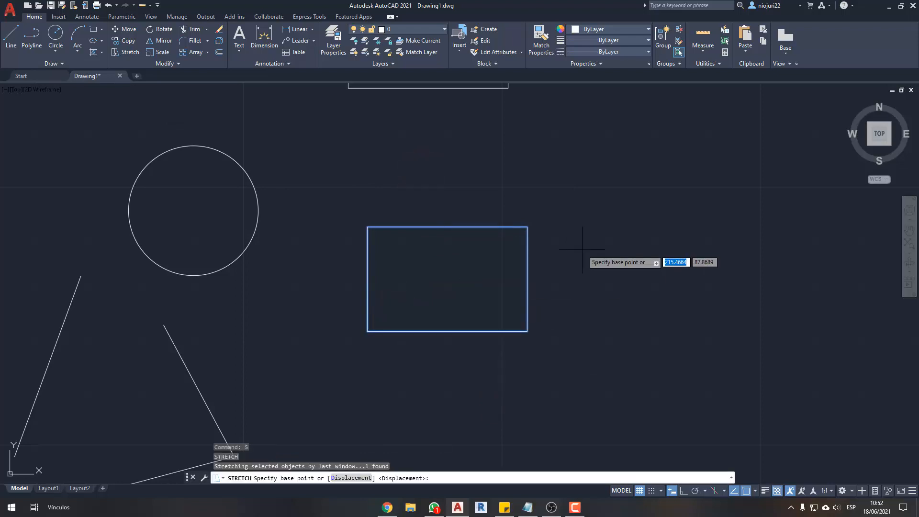
pyautogui.press('Escape')
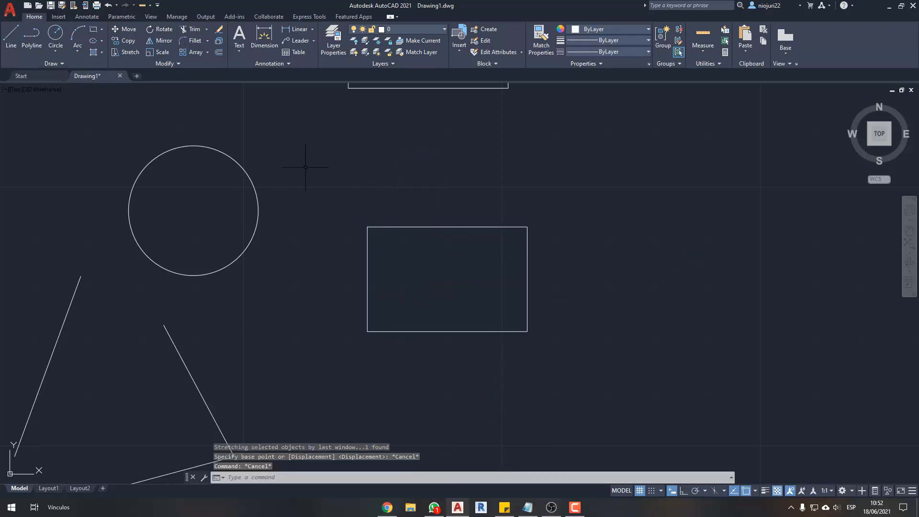
# - Stretch the lower rectangle's right side about 47 units horizontally outward, using a crossing window over its right corners and Ortho on
pyautogui.click(115, 52)
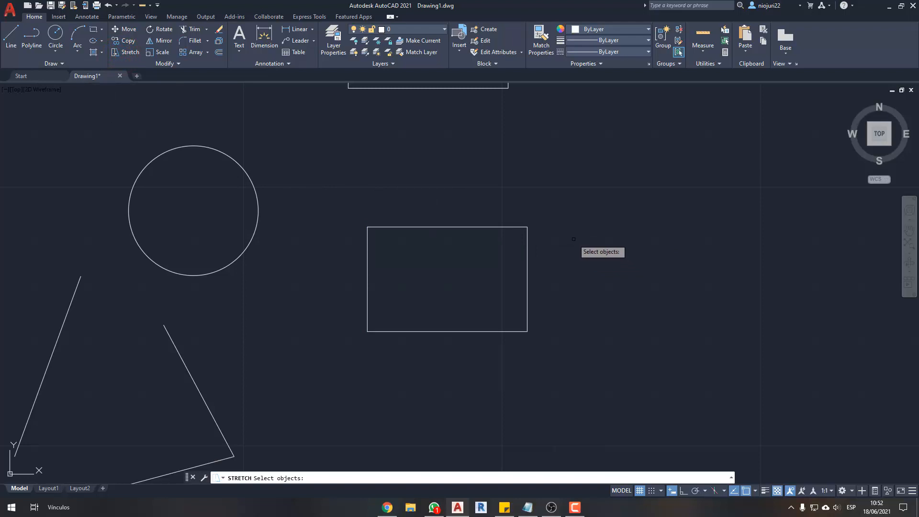
pyautogui.click(625, 175)
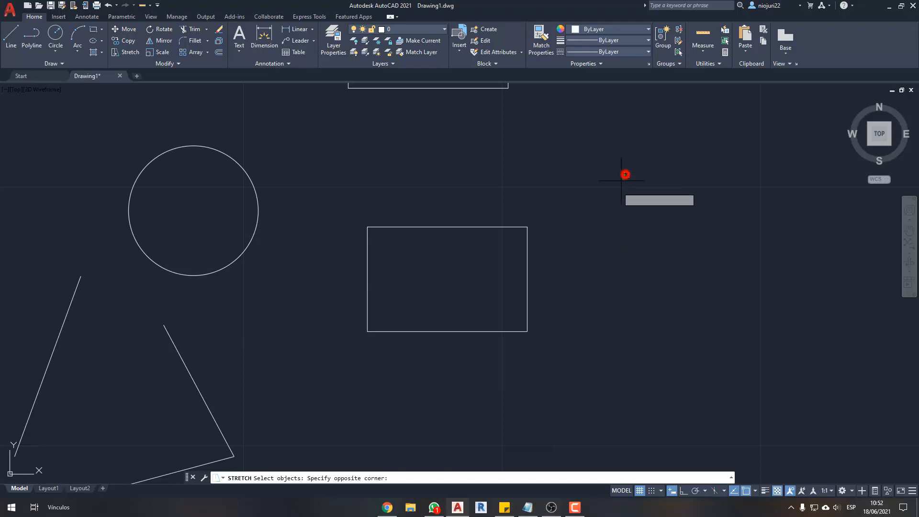
pyautogui.click(513, 386)
pyautogui.press('Return')
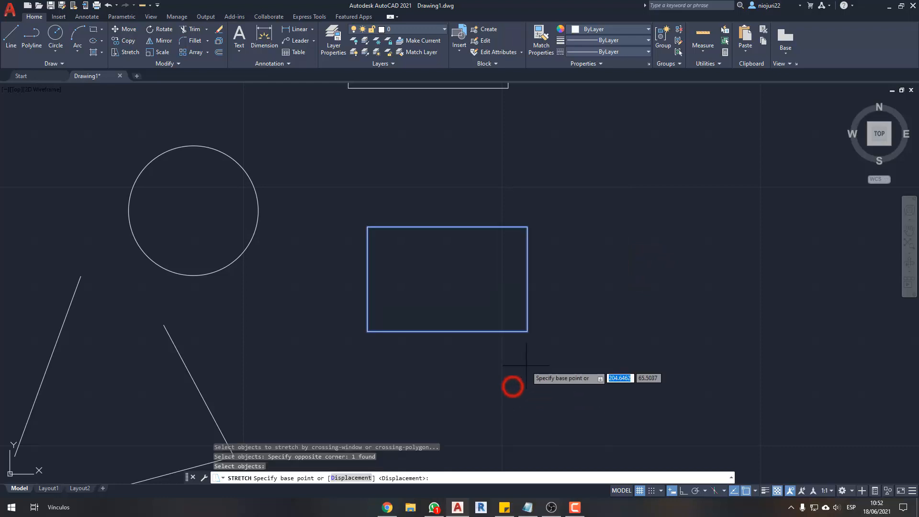
pyautogui.click(526, 366)
pyautogui.press('F8')
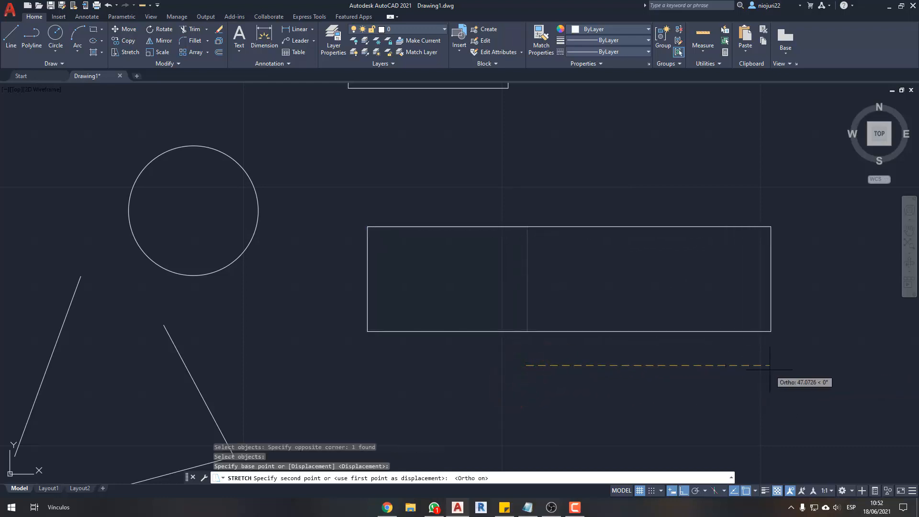
pyautogui.click(770, 370)
pyautogui.press('Escape')
pyautogui.press('Escape')
# - Stretch the lower rectangle's top edge straight upward, using a crossing window over its two upper corners
pyautogui.moveTo(591, 315); pyautogui.dragTo(587, 326, button='middle')
pyautogui.write('s')
pyautogui.press('Return')
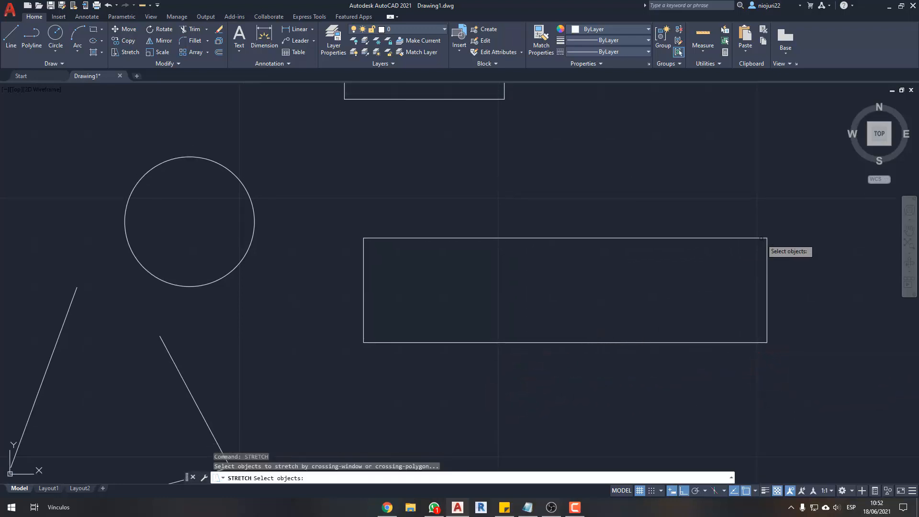
pyautogui.click(789, 209)
pyautogui.click(330, 254)
pyautogui.press('Return')
pyautogui.click(331, 302)
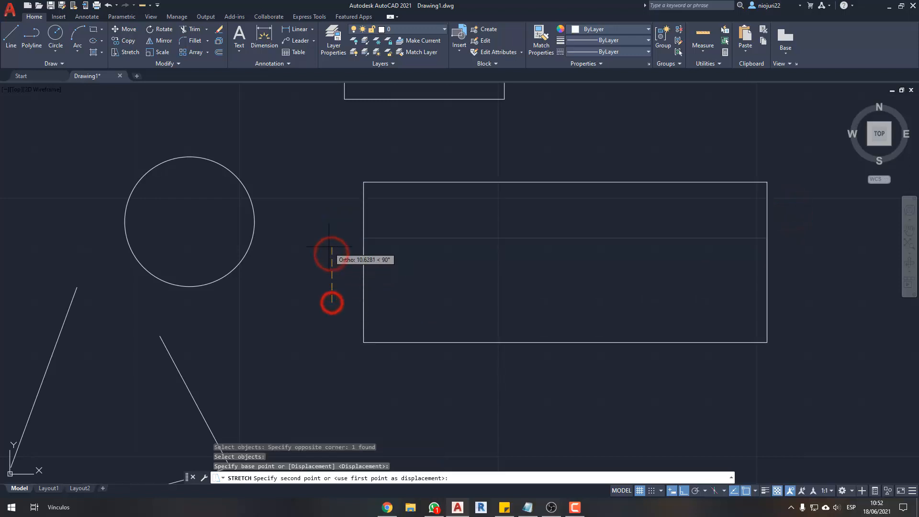
pyautogui.click(330, 242)
# - Stretch the large rectangle's left side horizontally outward toward the circle, using a crossing window over its left corners
pyautogui.press('Return')
pyautogui.click(398, 150)
pyautogui.click(333, 396)
pyautogui.press('Return')
pyautogui.click(397, 402)
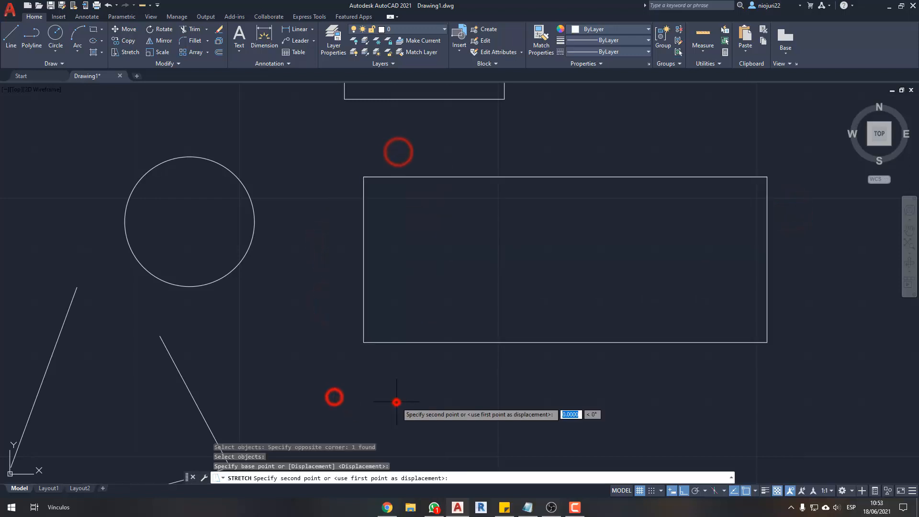
pyautogui.click(363, 409)
# - Stretch the large rectangle's bottom edge straight downward, using a crossing window over its two lower corners
pyautogui.write('s')
pyautogui.press('Return')
pyautogui.click(786, 396)
pyautogui.click(285, 314)
pyautogui.press('Return')
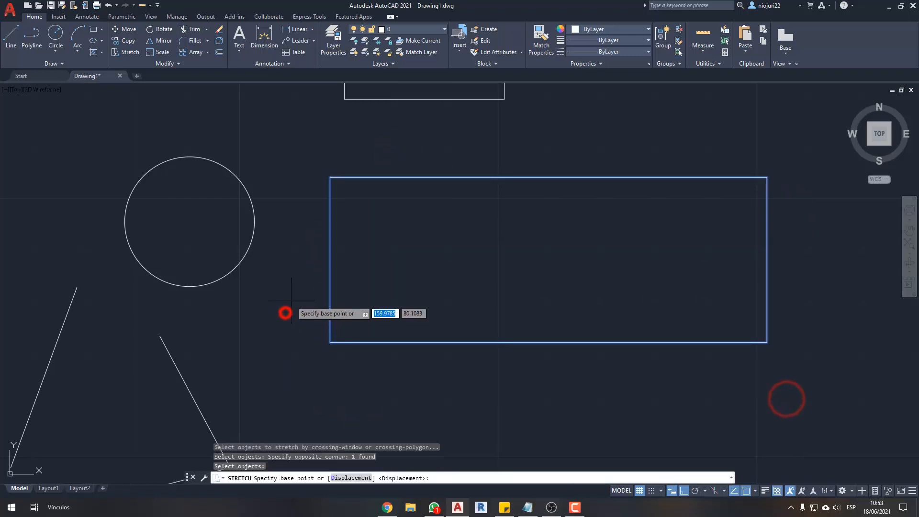
pyautogui.click(291, 302)
pyautogui.click(289, 345)
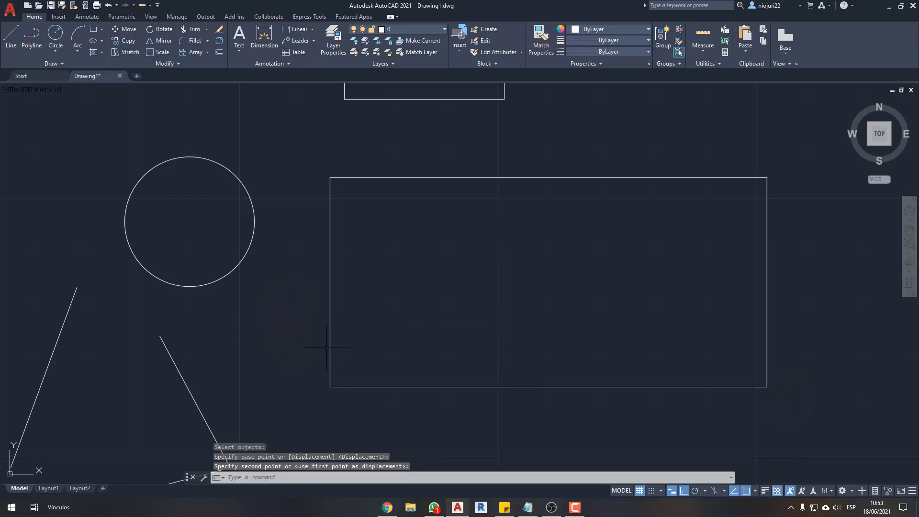
# - Stretch only the large rectangle's top-right corner about 19 units up and outward at 52°, with Ortho off
pyautogui.moveTo(523, 299); pyautogui.dragTo(489, 326, button='middle')
pyautogui.write('s')
pyautogui.press('Return')
pyautogui.click(756, 184)
pyautogui.click(713, 227)
pyautogui.press('Return')
pyautogui.click(641, 317)
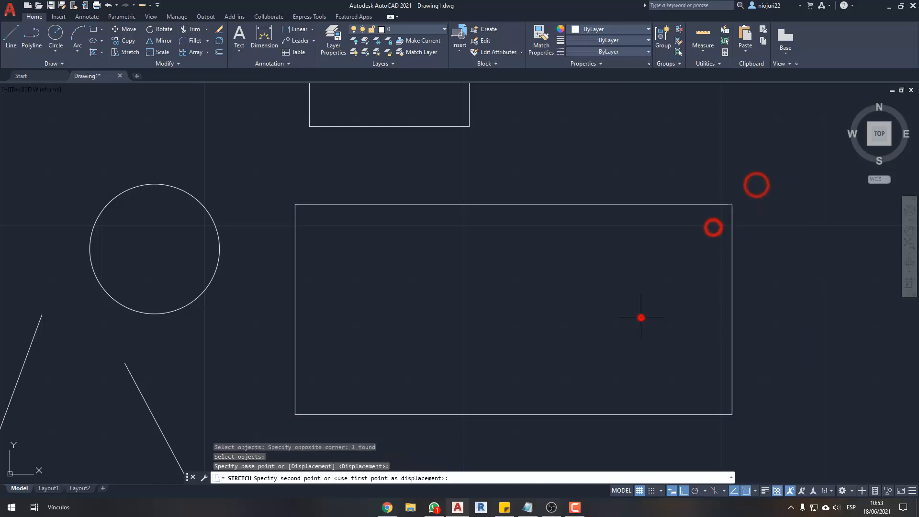
pyautogui.press('F8')
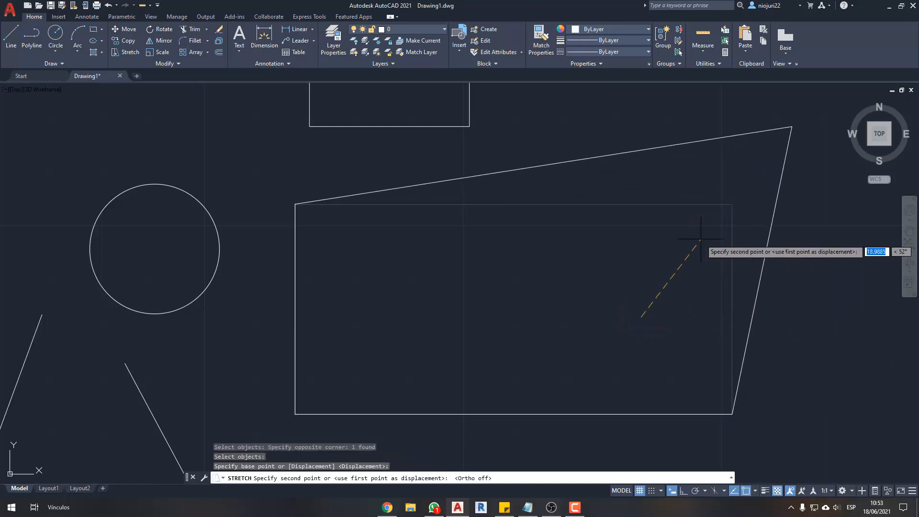
pyautogui.click(701, 239)
# - Stretch the bottom-left corner of the large shape down and to the right, slanting its left and bottom edges
pyautogui.scroll(-1, 632, 246)
pyautogui.press('Return')
pyautogui.click(467, 313)
pyautogui.click(405, 374)
pyautogui.press('Return')
pyautogui.click(435, 377)
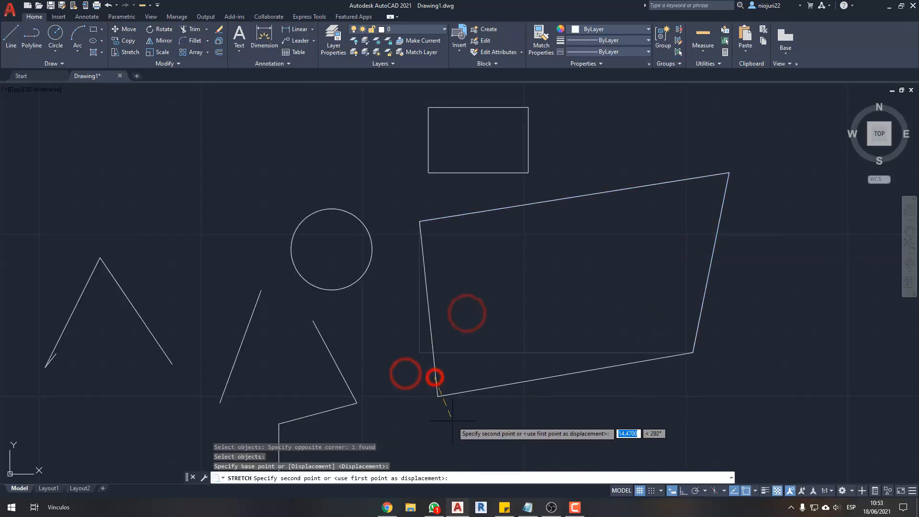
pyautogui.click(479, 430)
# - Stretch the bottom-right corner of the large shape diagonally down and to the right
pyautogui.write('s')
pyautogui.press('Return')
pyautogui.click(693, 365)
pyautogui.click(640, 314)
pyautogui.press('Return')
pyautogui.click(820, 352)
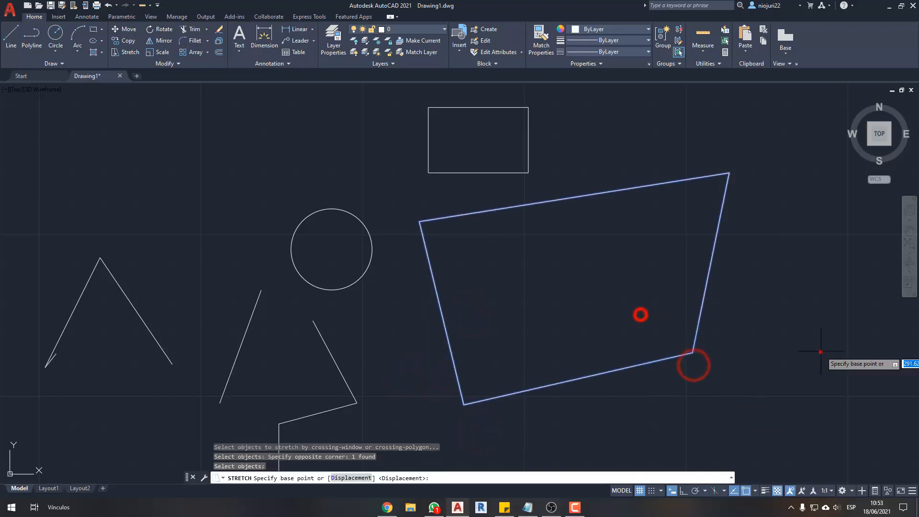
pyautogui.click(851, 383)
pyautogui.press('Return')
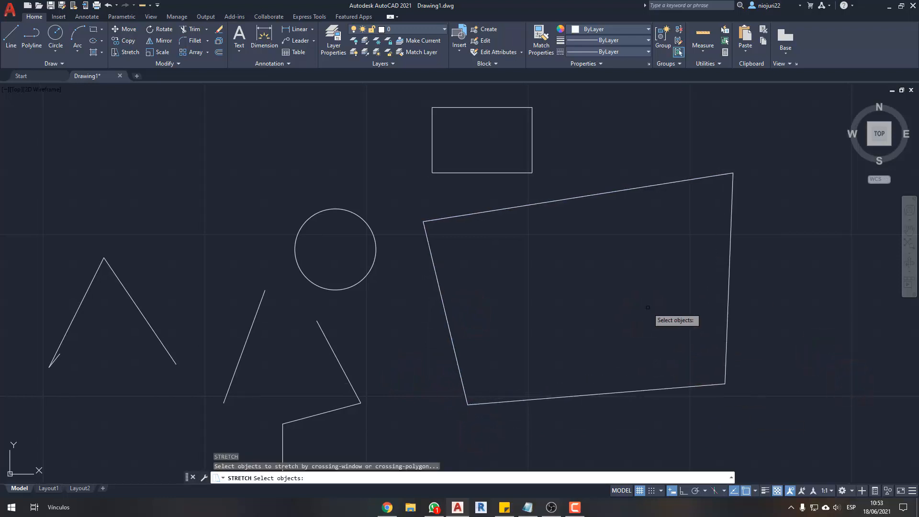
pyautogui.press('Escape')
pyautogui.press('Escape')
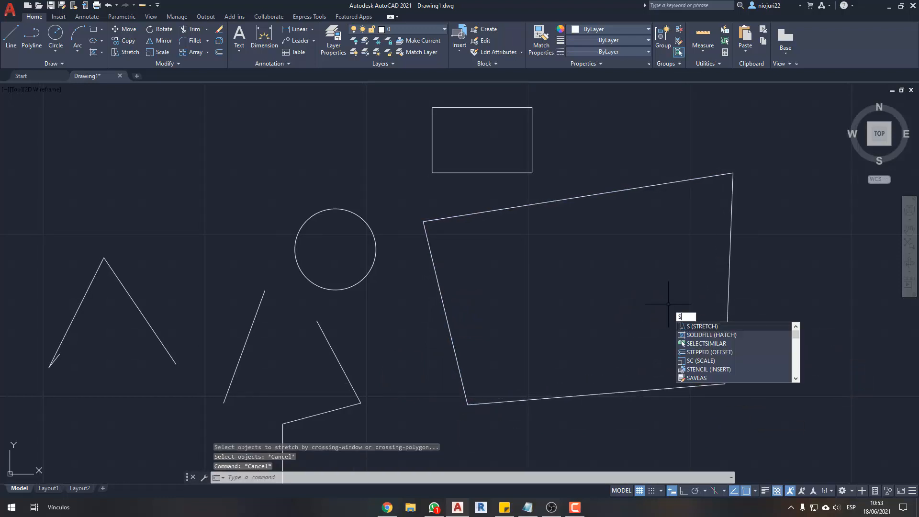
pyautogui.press('Escape')
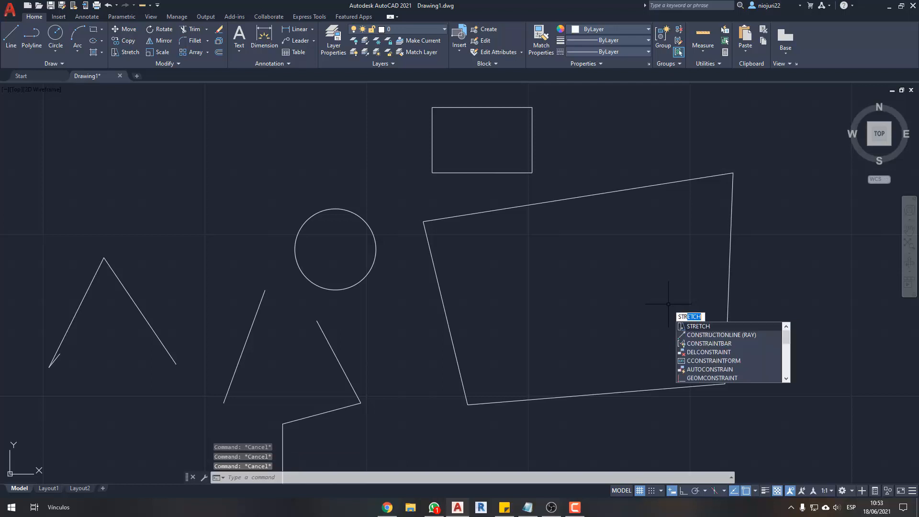
pyautogui.press('Escape')
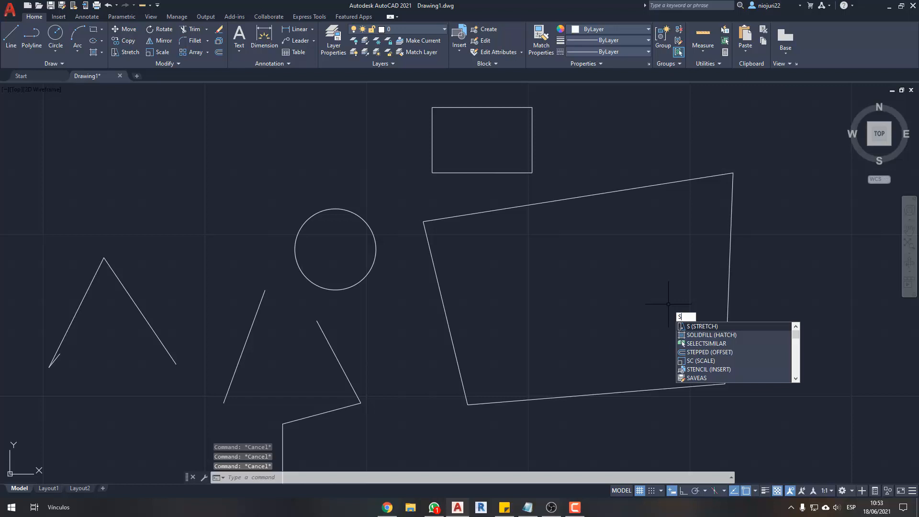
# - Stretch the bottom-right corner of the small upper rectangle outward to the right and slightly up
pyautogui.press('Return')
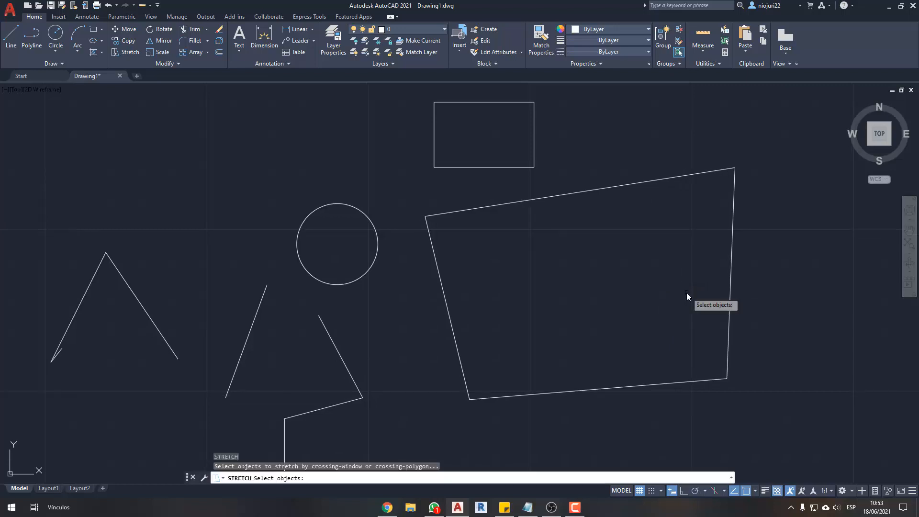
pyautogui.click(539, 159)
pyautogui.click(521, 177)
pyautogui.press('Return')
pyautogui.click(547, 162)
pyautogui.click(638, 141)
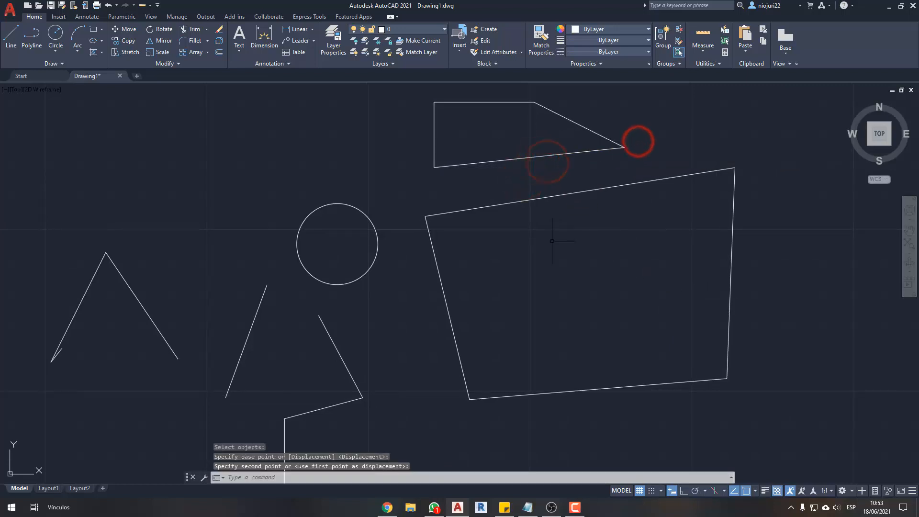
pyautogui.press('Escape')
pyautogui.scroll(-2, 552, 240)
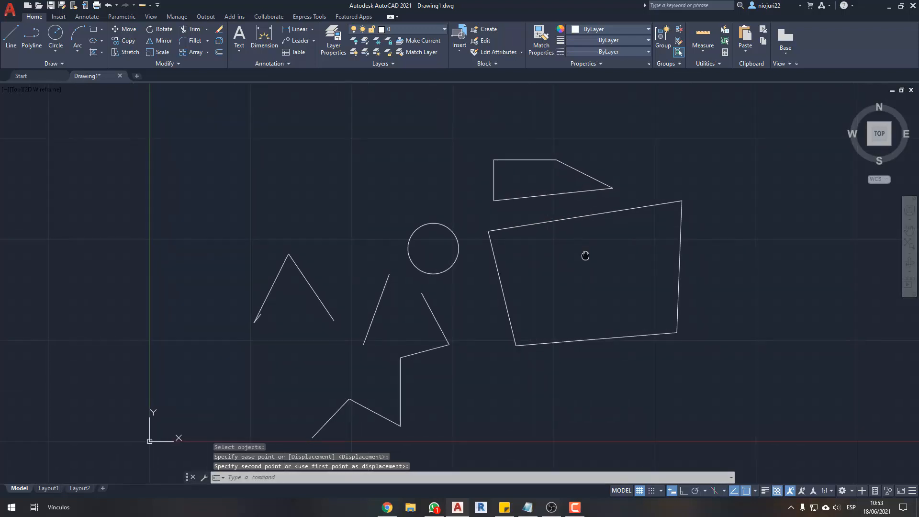
pyautogui.scroll(2, 437, 244)
pyautogui.moveTo(372, 336); pyautogui.dragTo(414, 301, button='middle')
pyautogui.moveTo(581, 251); pyautogui.dragTo(414, 416, button='middle')
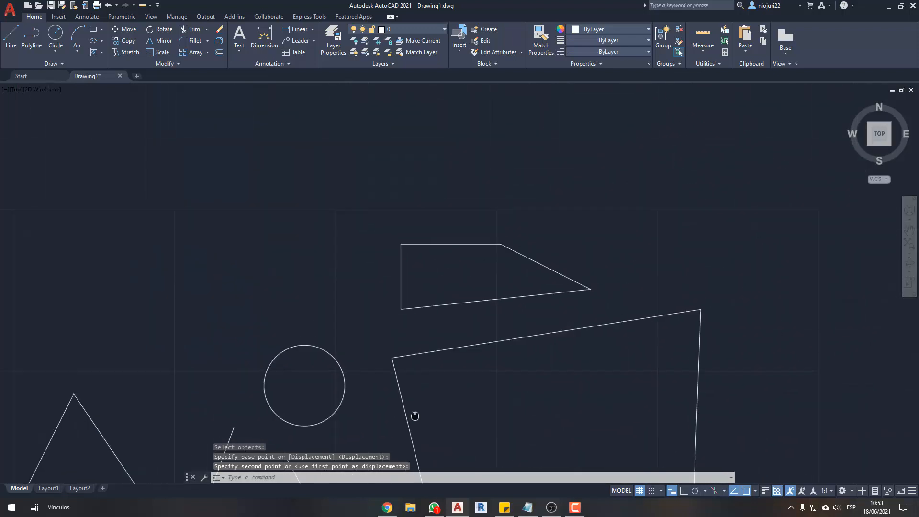
# - Move the small upper four-sided shape up and to the left, away from the large shape and the circle
pyautogui.click(567, 196)
pyautogui.click(470, 276)
pyautogui.scroll(-2, 472, 276)
pyautogui.write('m')
pyautogui.press('Return')
pyautogui.click(484, 281)
pyautogui.click(316, 219)
pyautogui.scroll(4, 224, 196)
pyautogui.moveTo(224, 197); pyautogui.dragTo(253, 220, button='middle')
pyautogui.click(515, 166)
pyautogui.click(383, 259)
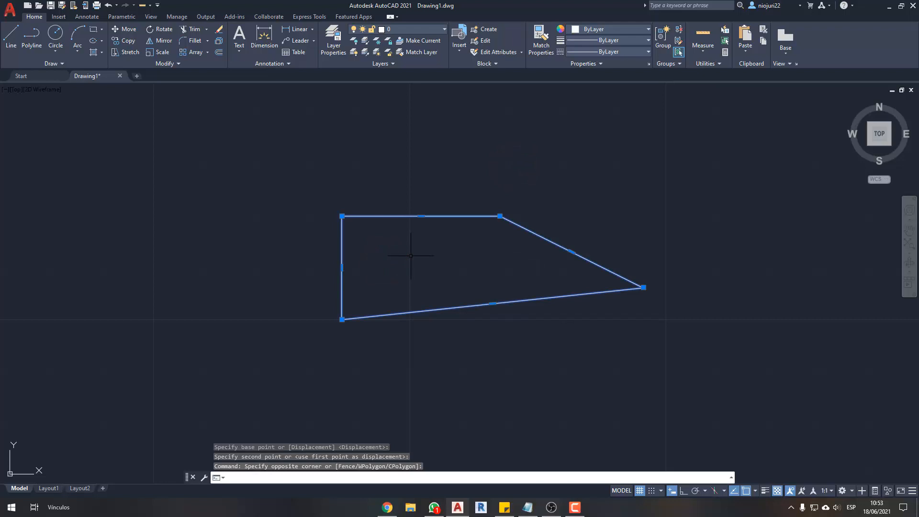
pyautogui.write('ro')
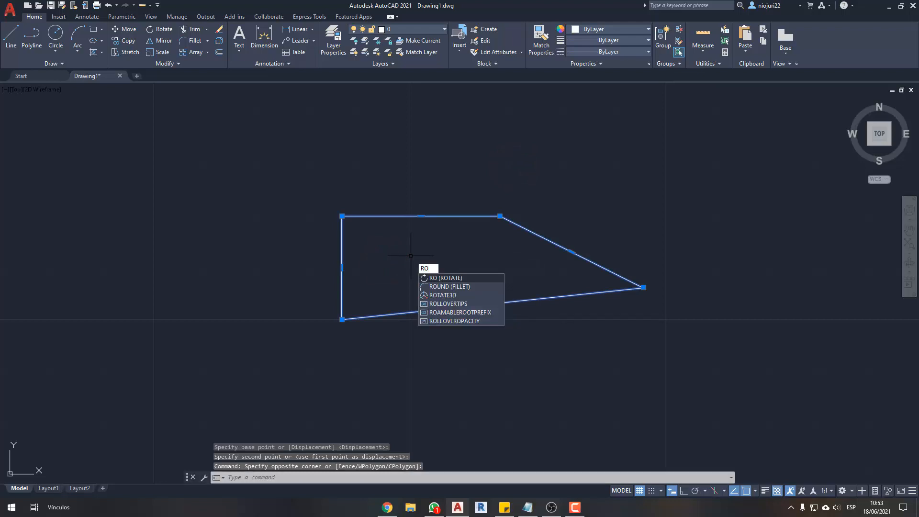
pyautogui.press('Return')
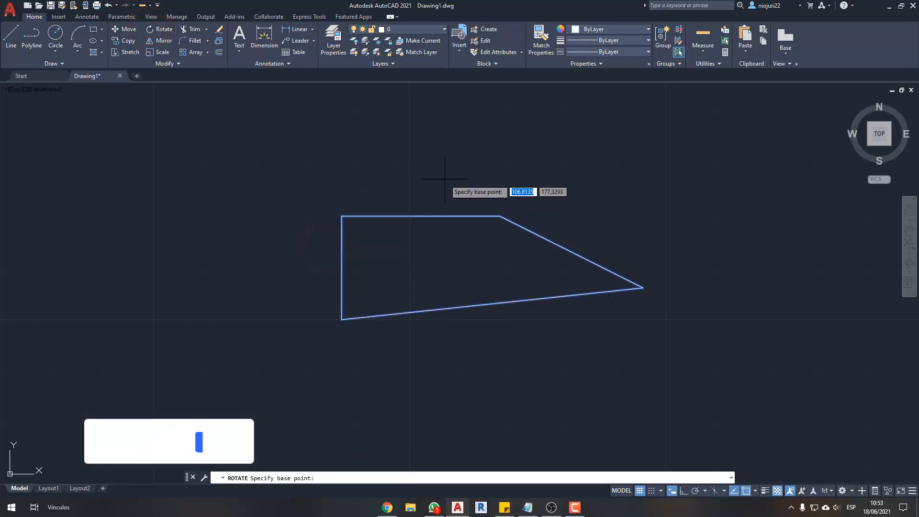
pyautogui.press('Escape')
pyautogui.press('Escape')
pyautogui.press('Escape')
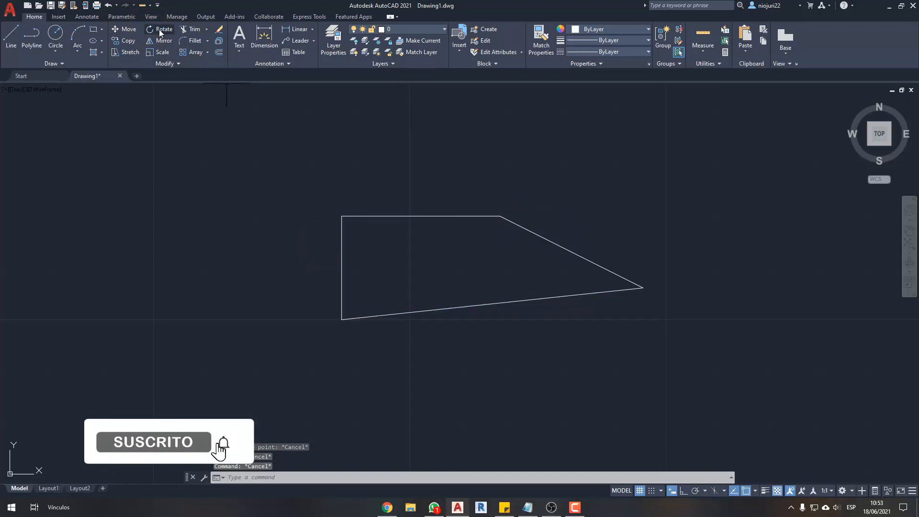
# - Rotate the small upper shape by 45° about its bottom-left corner
pyautogui.click(160, 30)
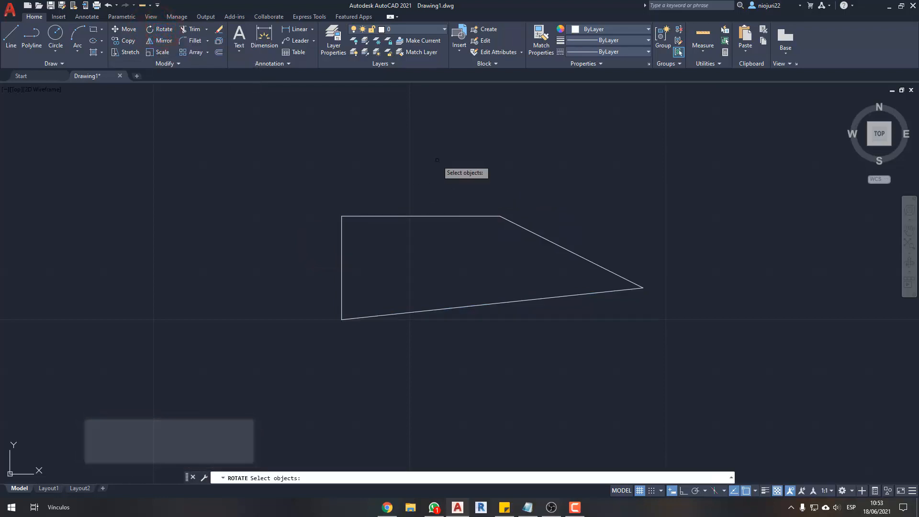
pyautogui.click(441, 193)
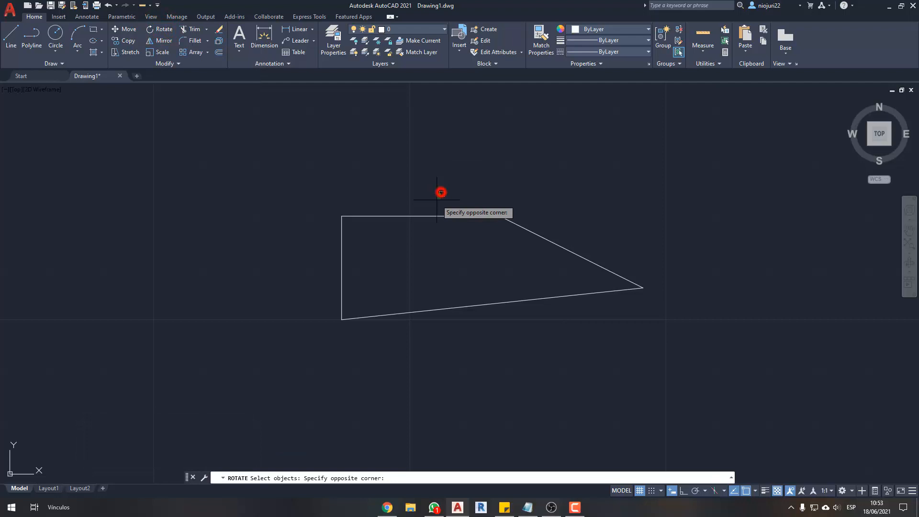
pyautogui.click(425, 225)
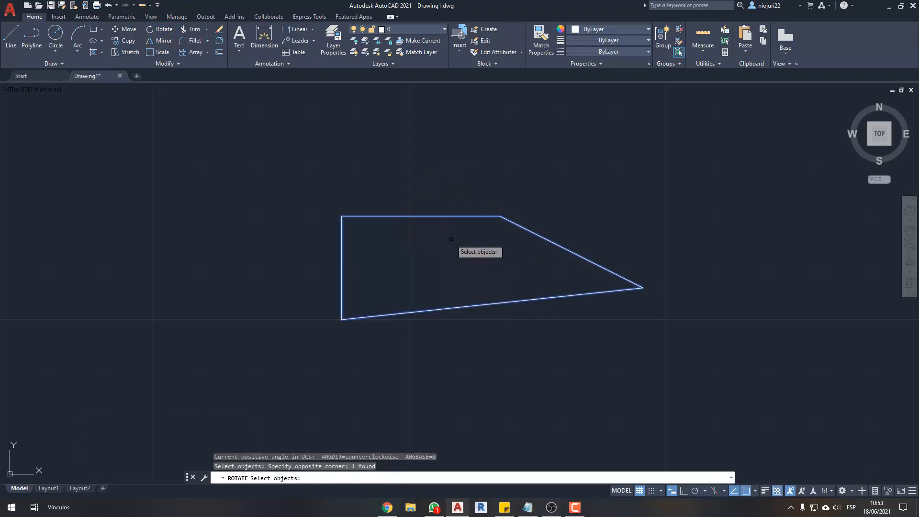
pyautogui.press('Return')
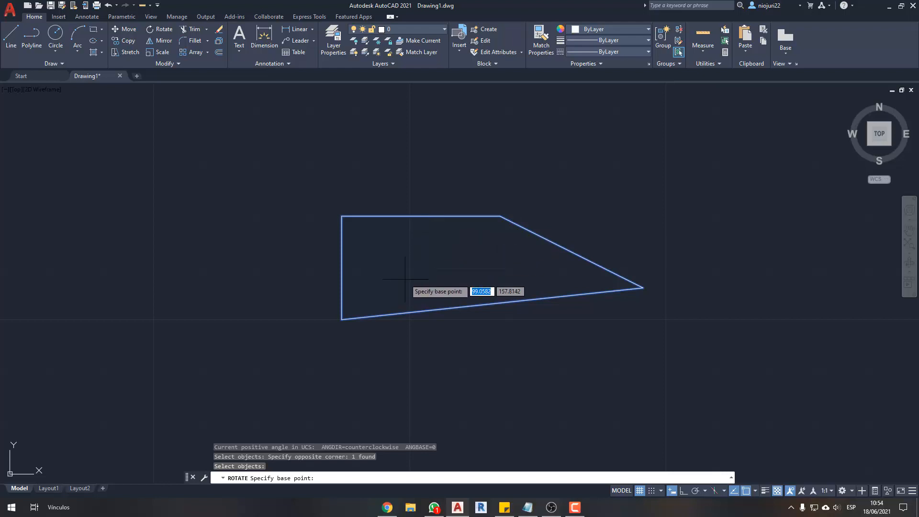
pyautogui.click(342, 319)
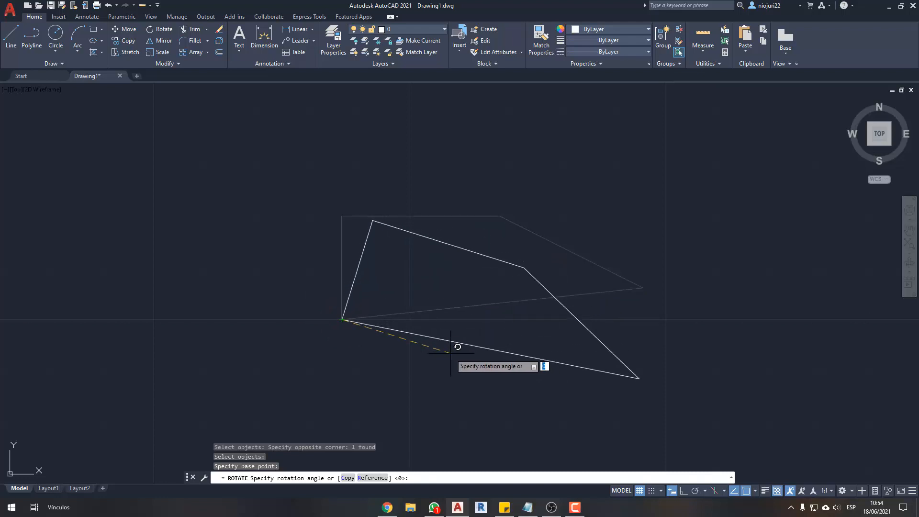
pyautogui.scroll(-2, 354, 311)
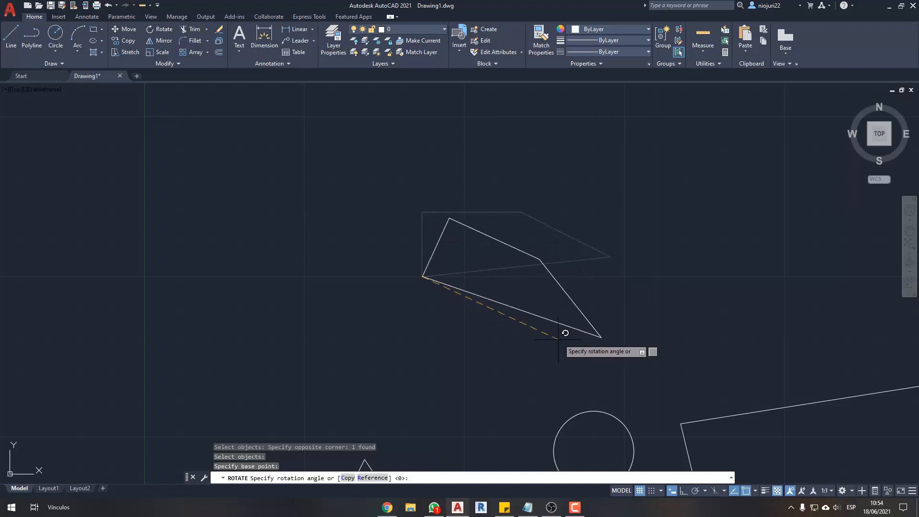
pyautogui.scroll(2, 574, 207)
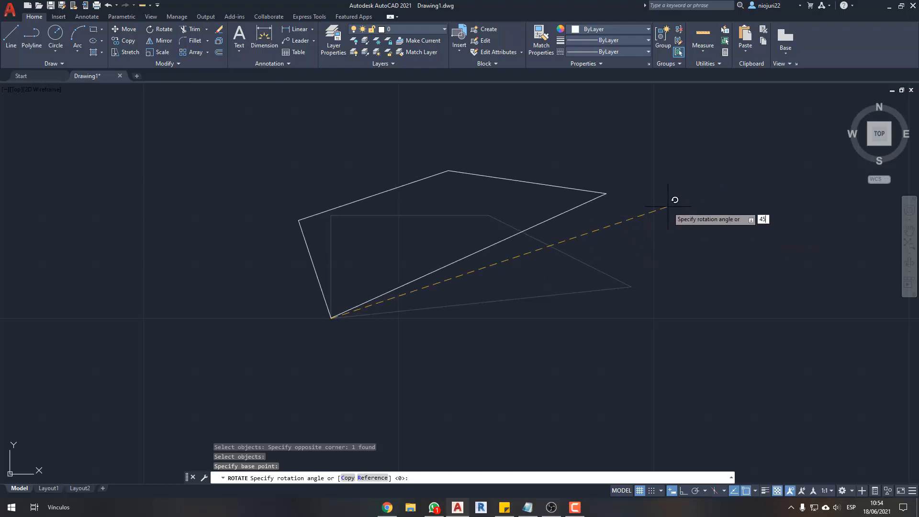
pyautogui.press('Return')
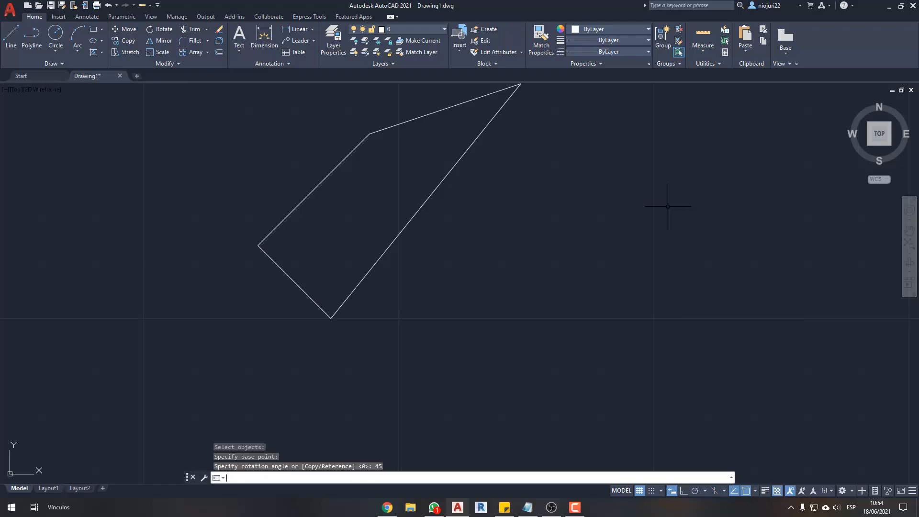
pyautogui.moveTo(329, 231); pyautogui.dragTo(351, 244, button='middle')
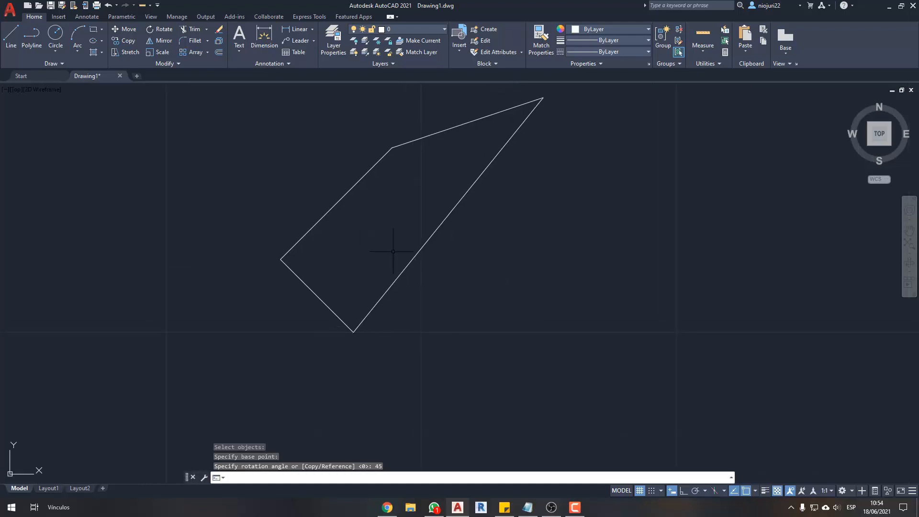
# - Move the rotated shape to the right and slightly down, above the circle
pyautogui.scroll(-4, 393, 252)
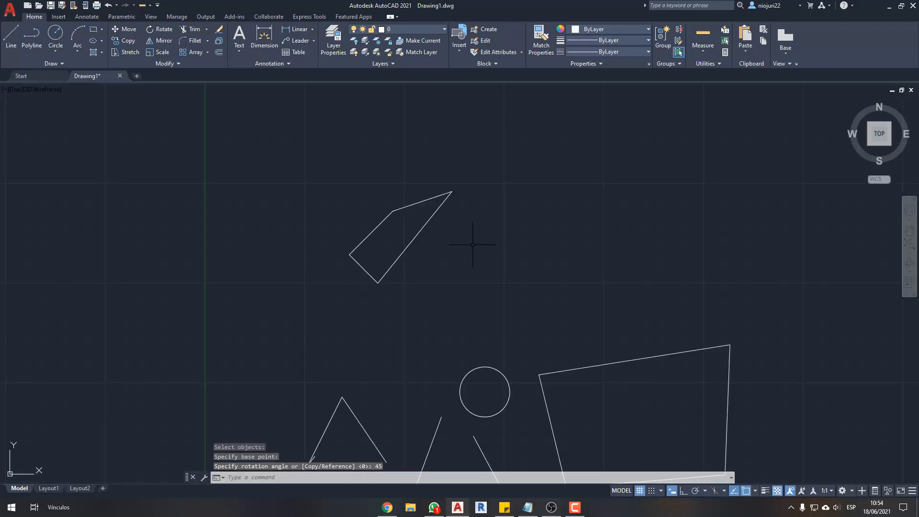
pyautogui.click(479, 246)
pyautogui.click(429, 238)
pyautogui.click(468, 223)
pyautogui.click(366, 228)
pyautogui.write('m')
pyautogui.press('space')
pyautogui.click(472, 238)
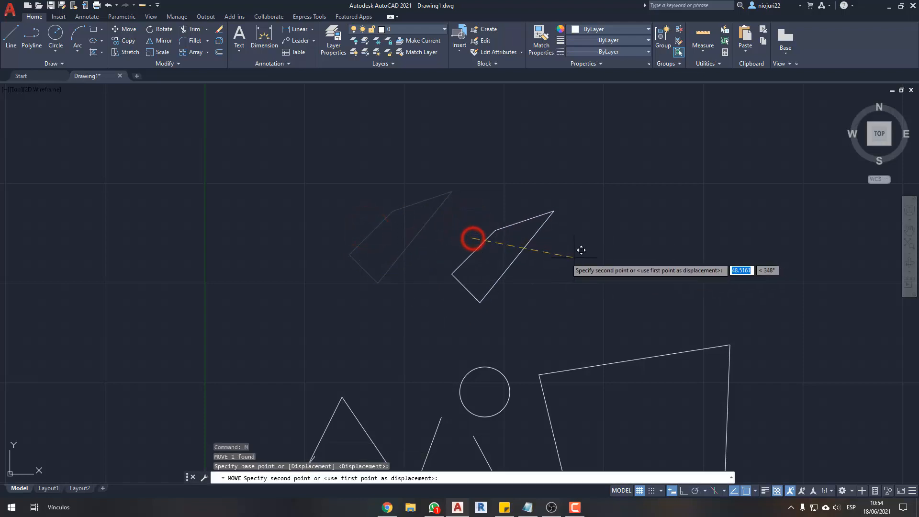
pyautogui.click(552, 260)
pyautogui.press('Escape')
# - Draw a horizontal line with Ortho on, starting just below and to the right of the rotated shape's lowest corner
pyautogui.scroll(6, 497, 327)
pyautogui.write('l')
pyautogui.press('space')
pyautogui.click(420, 329)
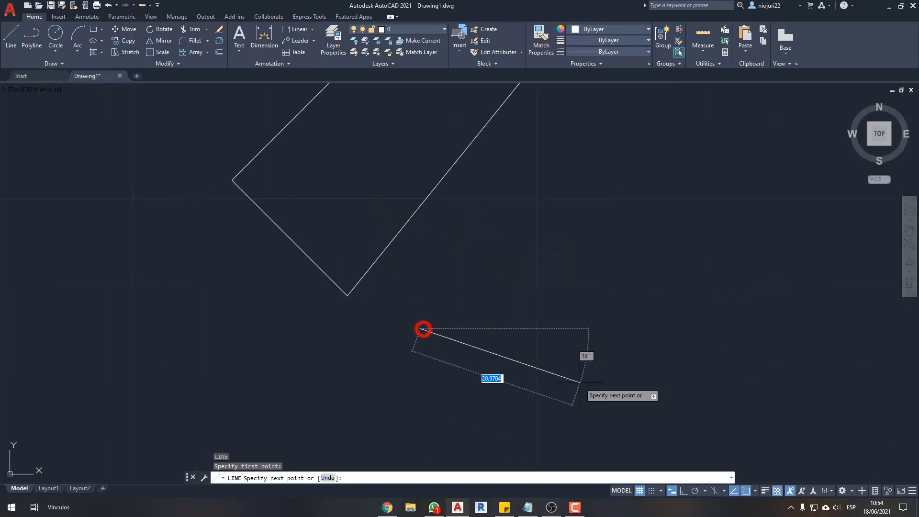
pyautogui.press('F8')
pyautogui.click(826, 376)
pyautogui.press('Escape')
pyautogui.press('Escape')
# - Move the rotated shape so its lowest corner sits on the left endpoint of the horizontal line
pyautogui.click(434, 263)
pyautogui.click(373, 259)
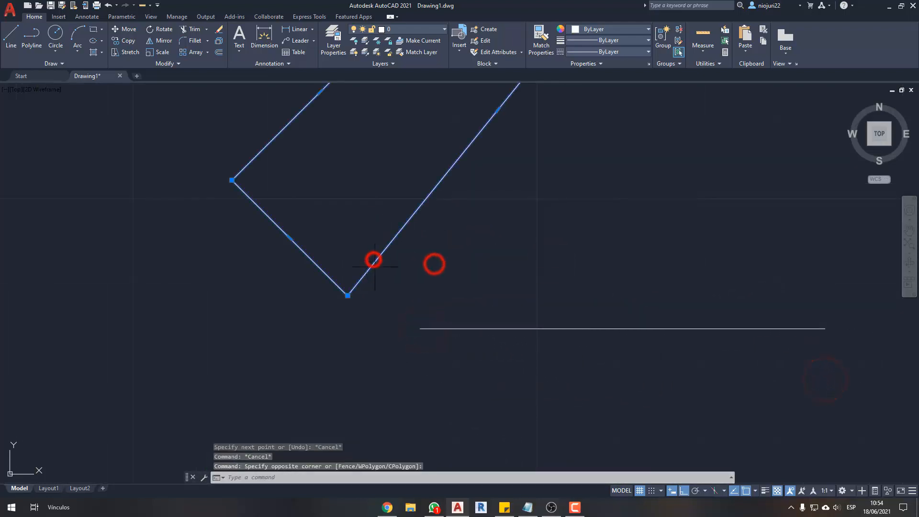
pyautogui.write('m')
pyautogui.press('space')
pyautogui.click(347, 295)
pyautogui.click(420, 329)
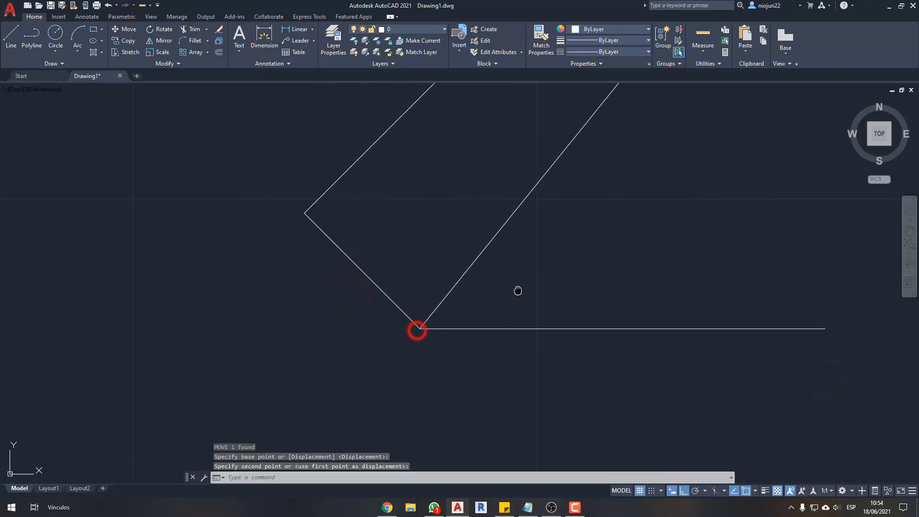
pyautogui.scroll(-3, 517, 289)
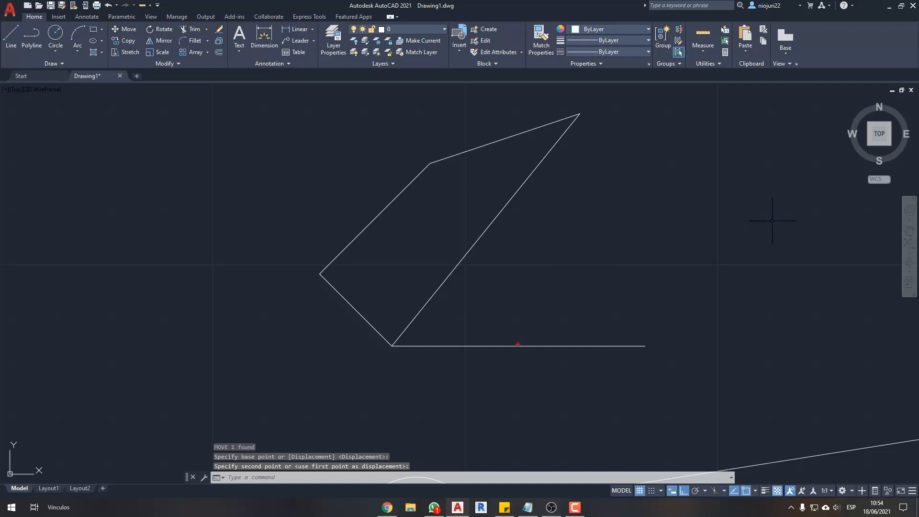
pyautogui.moveTo(386, 353); pyautogui.dragTo(695, 351)
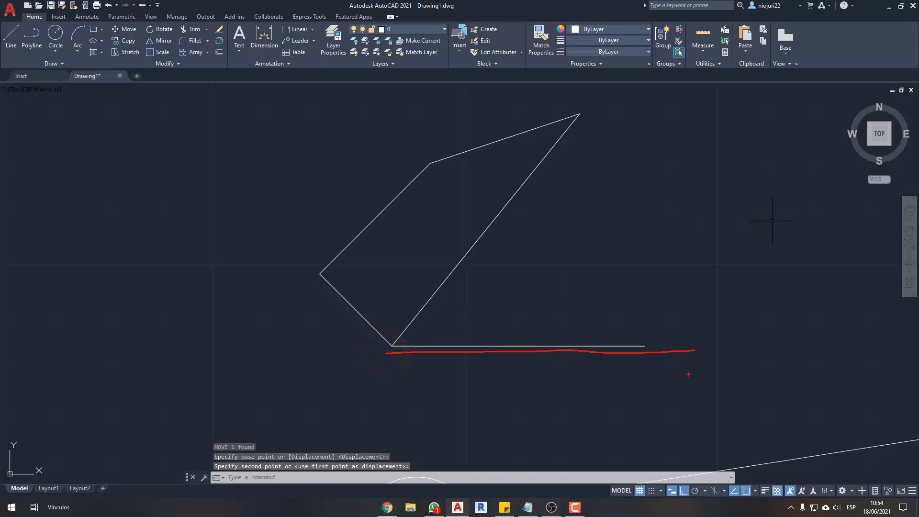
pyautogui.moveTo(452, 252)
pyautogui.mouseDown()
pyautogui.moveTo(511, 182)
pyautogui.moveTo(501, 182)
pyautogui.mouseUp()
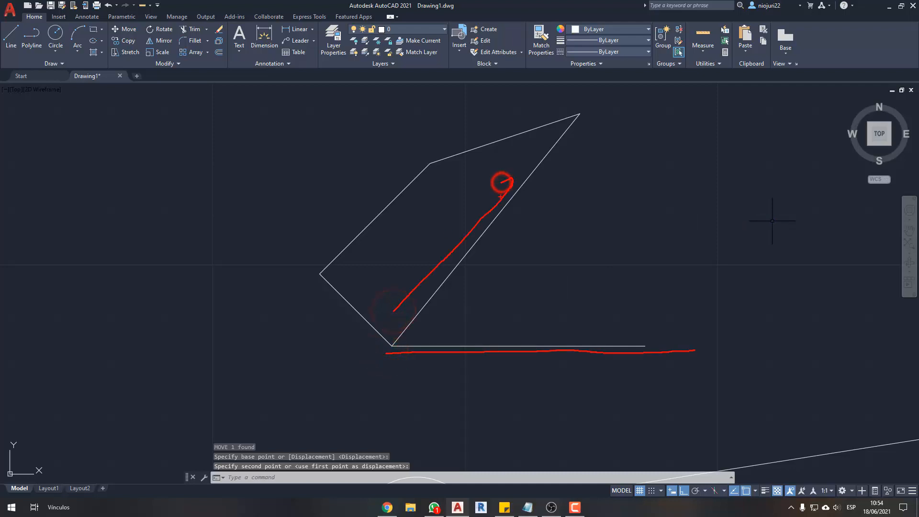
pyautogui.press('b')
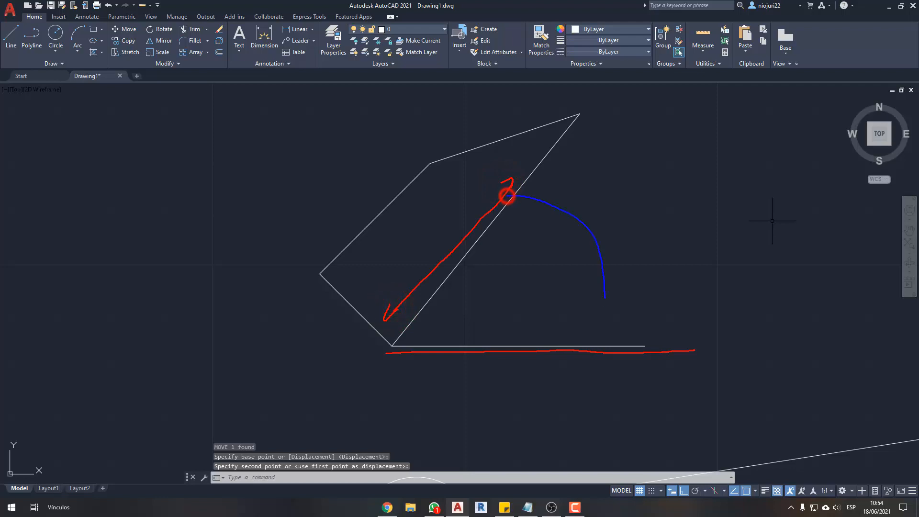
pyautogui.moveTo(605, 298); pyautogui.dragTo(604, 314)
pyautogui.moveTo(592, 309)
pyautogui.mouseDown()
pyautogui.moveTo(603, 323)
pyautogui.moveTo(611, 306)
pyautogui.mouseUp()
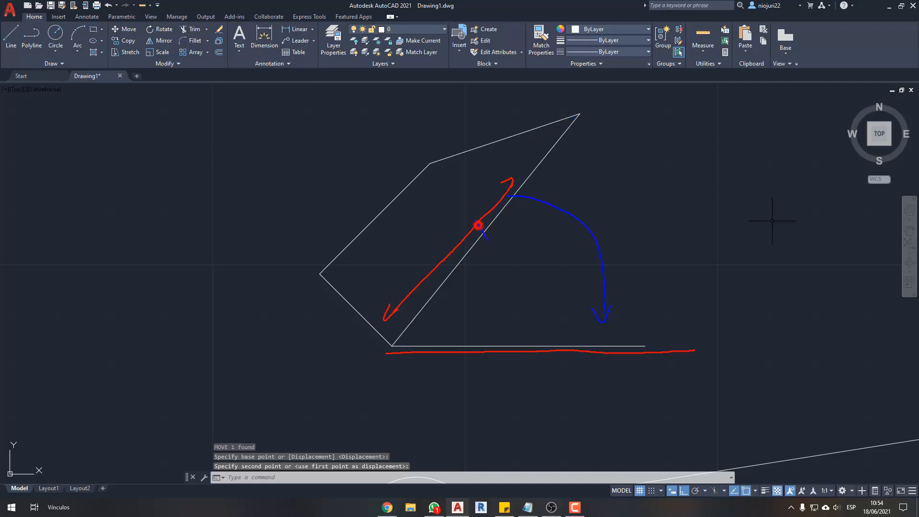
pyautogui.moveTo(483, 218); pyautogui.dragTo(494, 240)
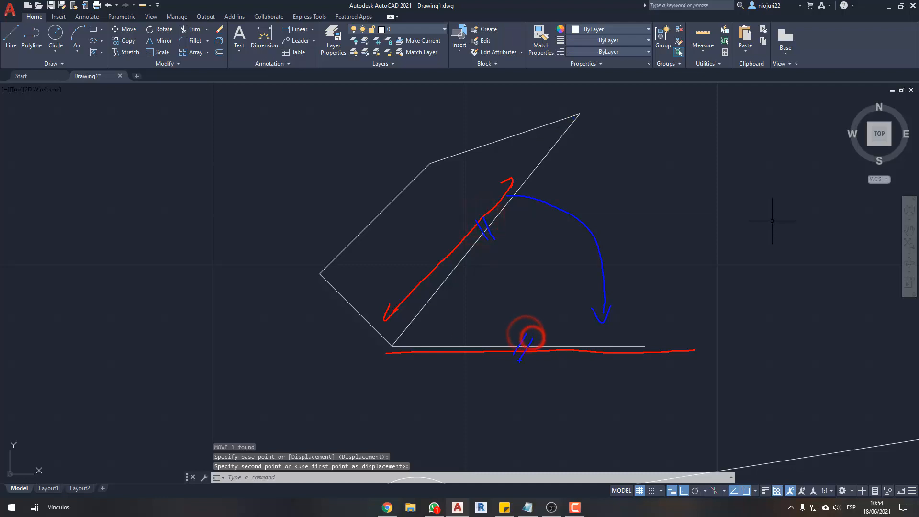
pyautogui.moveTo(533, 338); pyautogui.dragTo(519, 362)
pyautogui.press('Escape')
pyautogui.press('Escape')
# - Rotate the shape about its lowest corner with the Reference option, aligning its long right edge with the horizontal line, with Ortho off
pyautogui.click(570, 228)
pyautogui.click(437, 234)
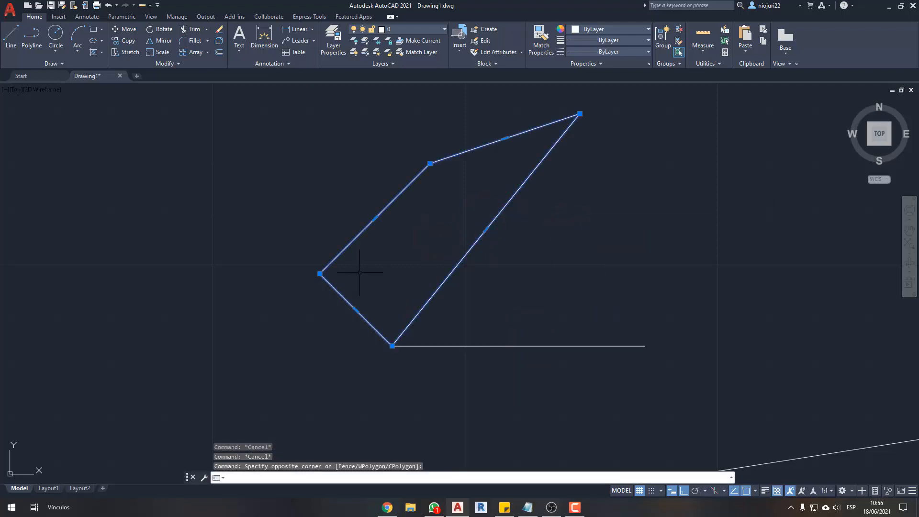
pyautogui.write('ro')
pyautogui.press('Return')
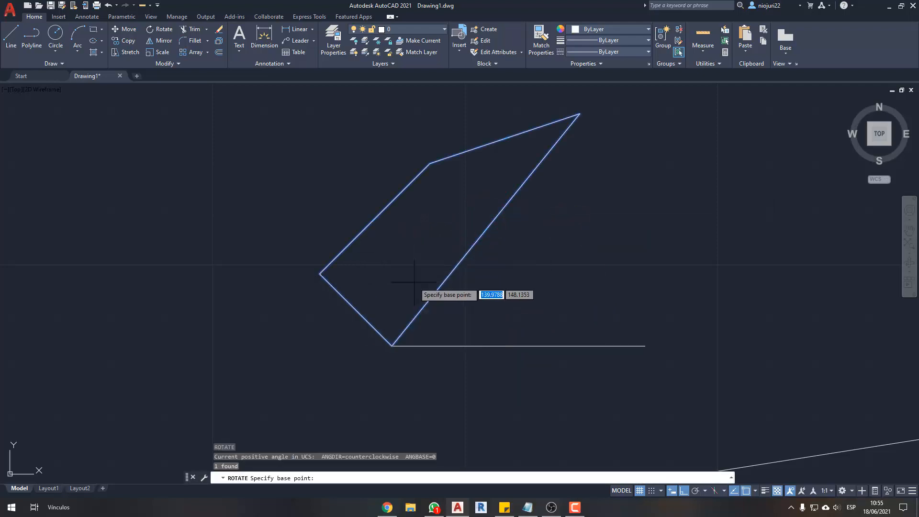
pyautogui.click(392, 345)
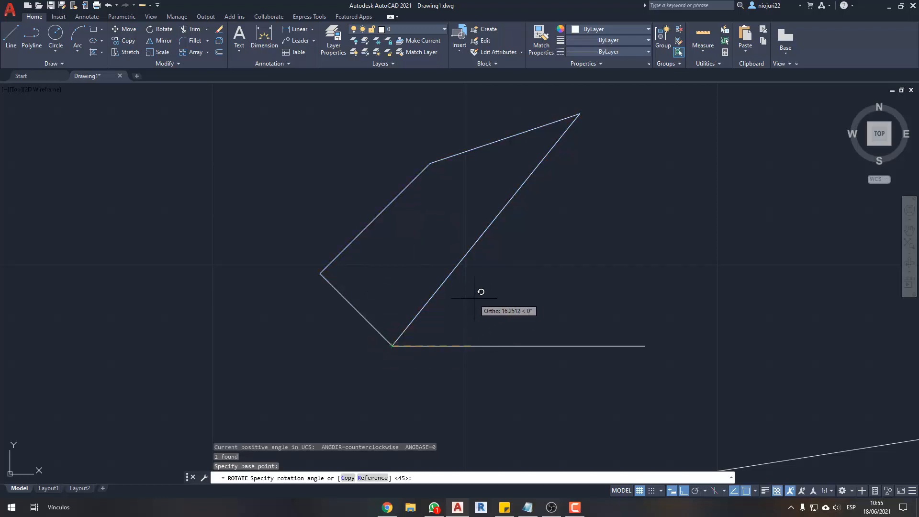
pyautogui.write('r')
pyautogui.press('Return')
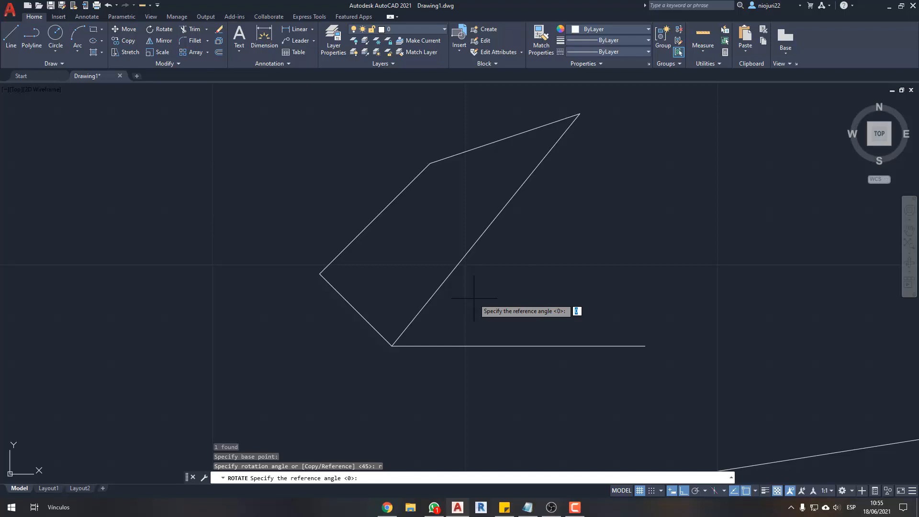
pyautogui.click(392, 345)
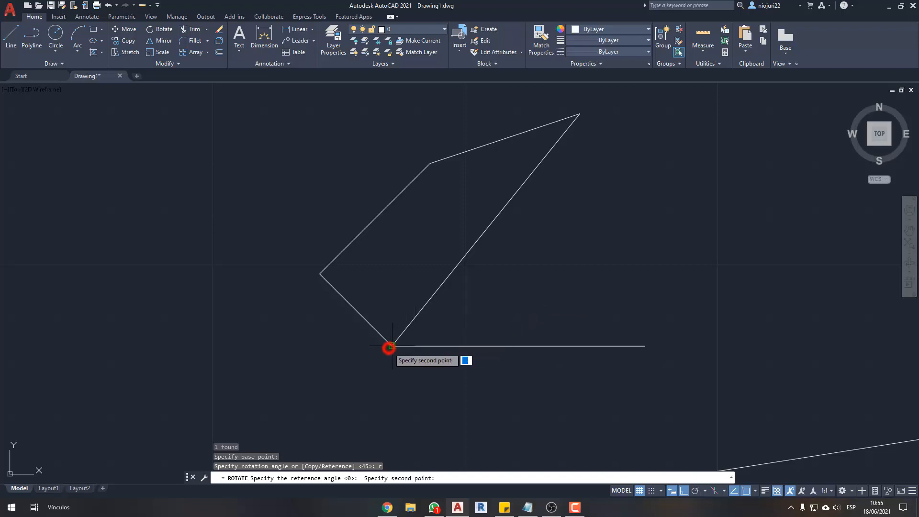
pyautogui.press('F8')
pyautogui.click(580, 113)
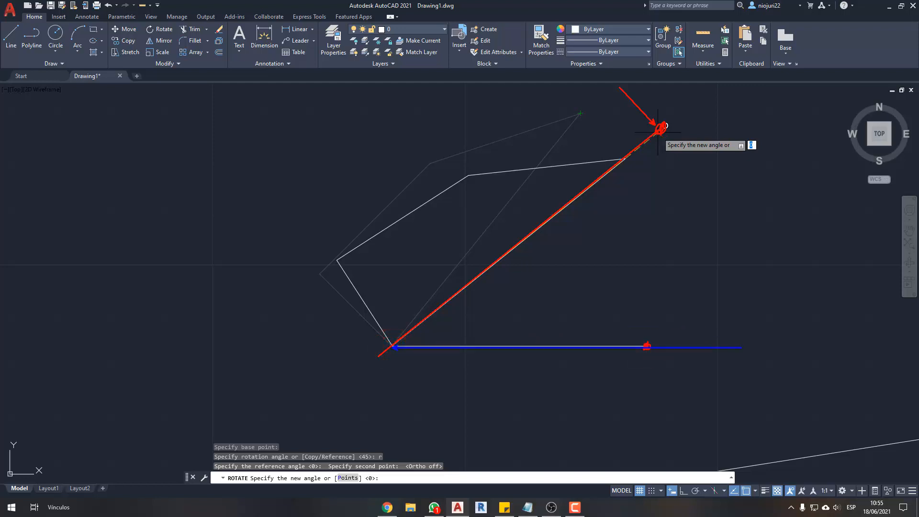
pyautogui.click(644, 347)
pyautogui.press('Escape')
pyautogui.scroll(2, 574, 390)
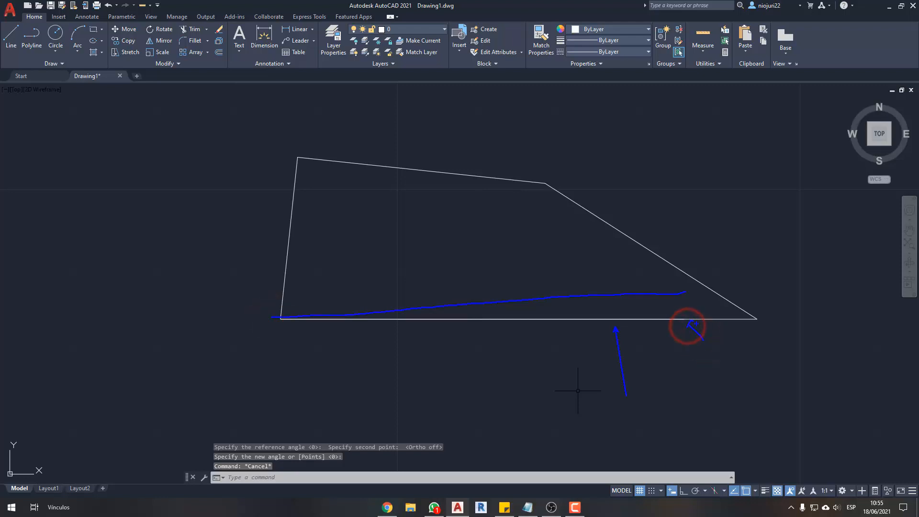
pyautogui.press('Escape')
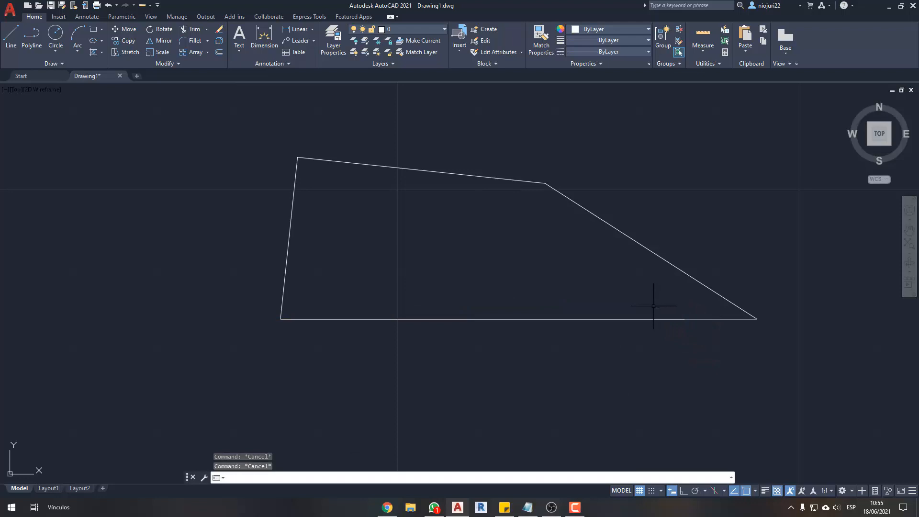
pyautogui.scroll(-5, 653, 306)
pyautogui.scroll(2, 598, 260)
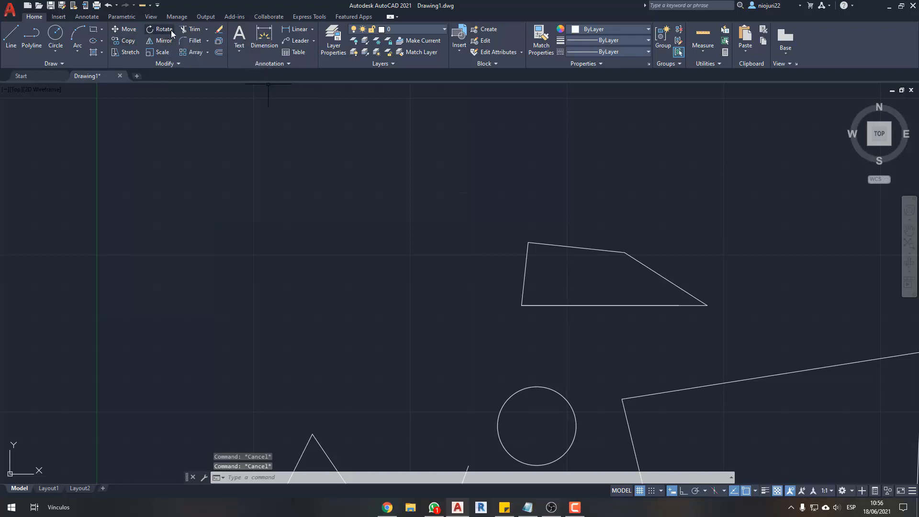
pyautogui.click(104, 44)
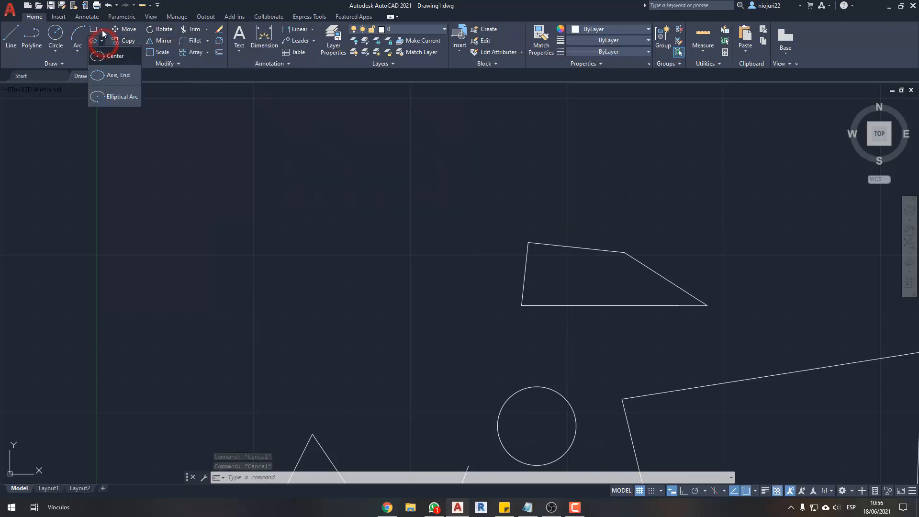
pyautogui.click(102, 29)
pyautogui.click(102, 29)
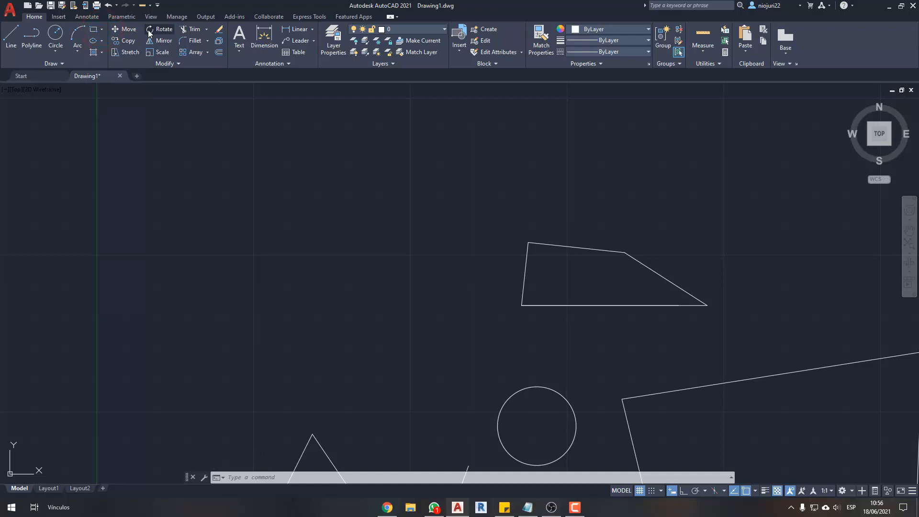
pyautogui.moveTo(710, 275); pyautogui.dragTo(695, 267, button='middle')
pyautogui.scroll(2, 660, 281)
pyautogui.moveTo(577, 276); pyautogui.dragTo(598, 271, button='middle')
pyautogui.scroll(-2, 597, 271)
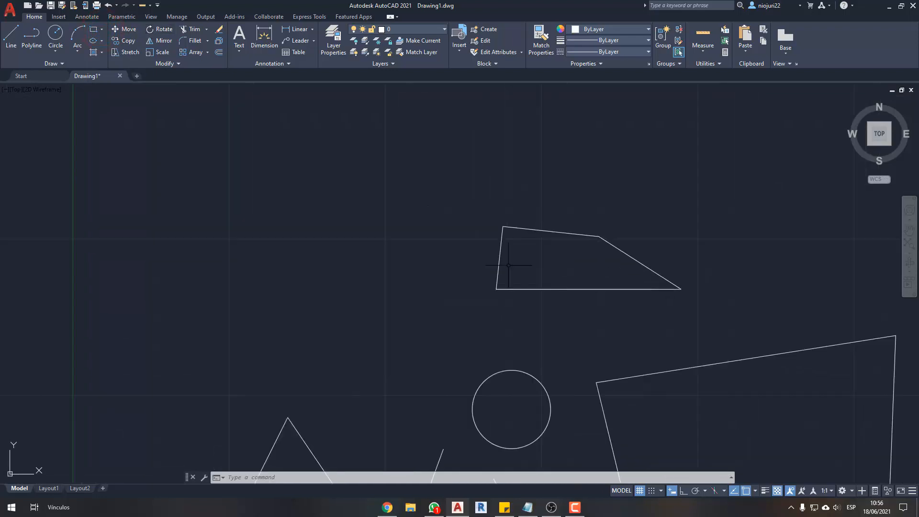
# - Move the loose slanted line below the circle so its lower end sits on the right foot of the inverted-V lines
pyautogui.moveTo(497, 246); pyautogui.dragTo(601, 177, button='middle')
pyautogui.moveTo(562, 287); pyautogui.dragTo(521, 167, button='middle')
pyautogui.moveTo(460, 348); pyautogui.dragTo(524, 345, button='middle')
pyautogui.scroll(2, 525, 333)
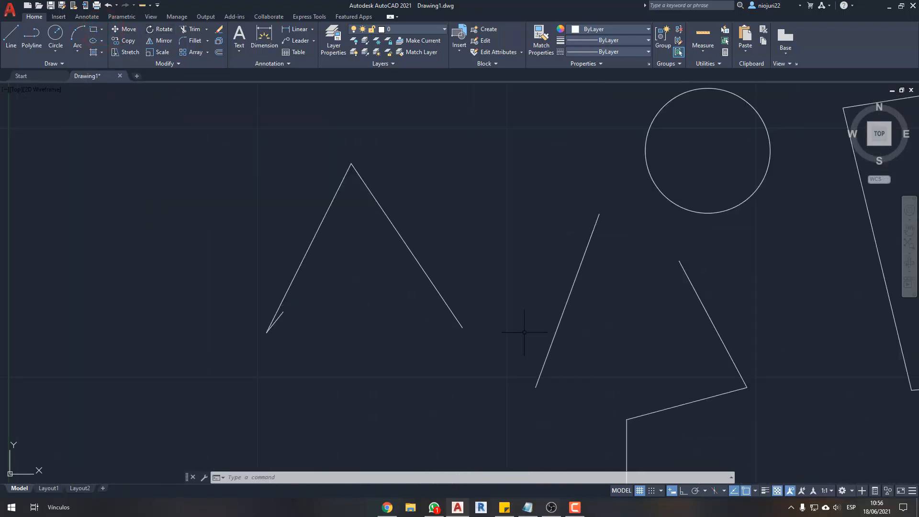
pyautogui.click(581, 326)
pyautogui.click(533, 338)
pyautogui.write('m')
pyautogui.press('Return')
pyautogui.click(535, 385)
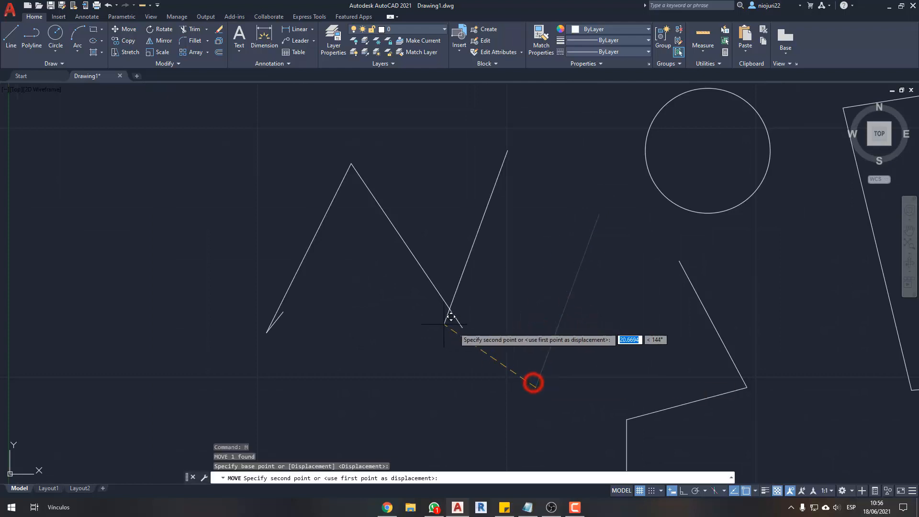
pyautogui.click(461, 326)
pyautogui.moveTo(509, 322); pyautogui.dragTo(529, 353, button='middle')
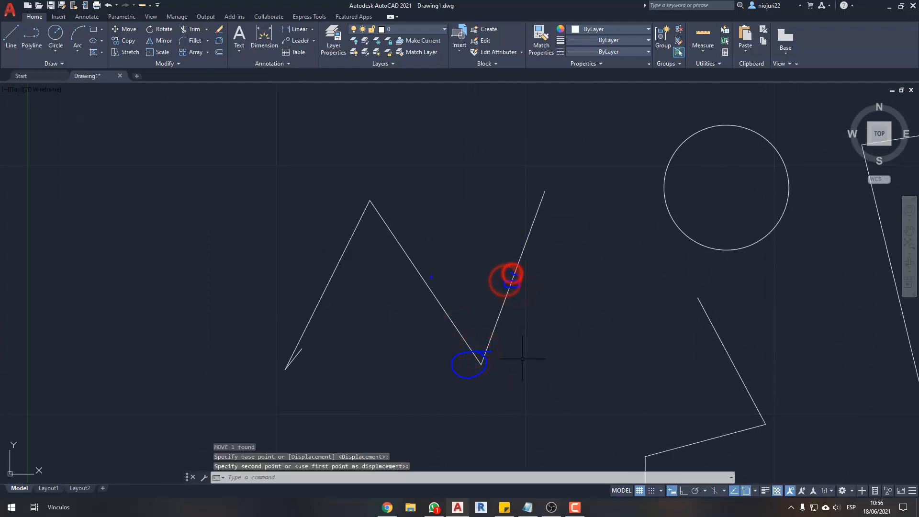
pyautogui.moveTo(429, 280); pyautogui.dragTo(445, 287)
pyautogui.press('Escape')
# - Rotate the moved slanted line about its lower end with the Reference option, aligning it with the inverted V's right leg
pyautogui.click(585, 277)
pyautogui.click(534, 253)
pyautogui.click(555, 253)
pyautogui.click(516, 252)
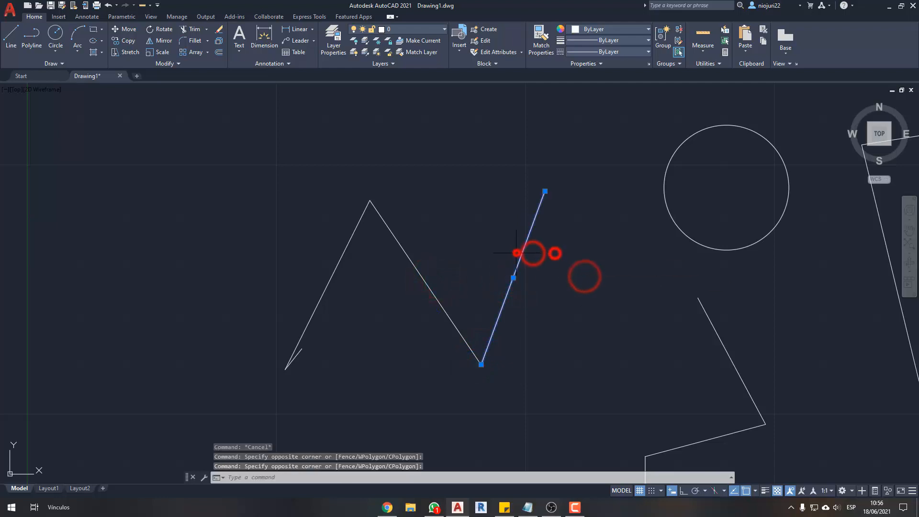
pyautogui.write('ro')
pyautogui.press('Return')
pyautogui.click(481, 363)
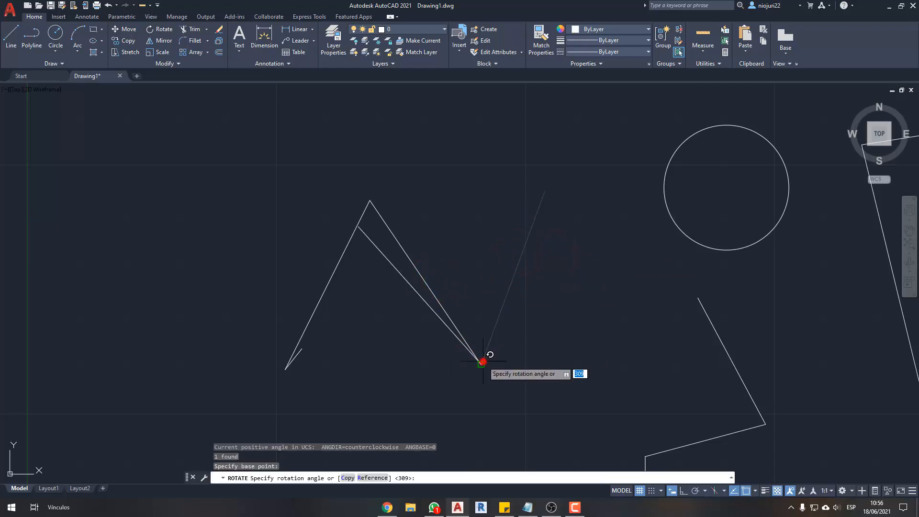
pyautogui.write('r')
pyautogui.press('Return')
pyautogui.click(482, 364)
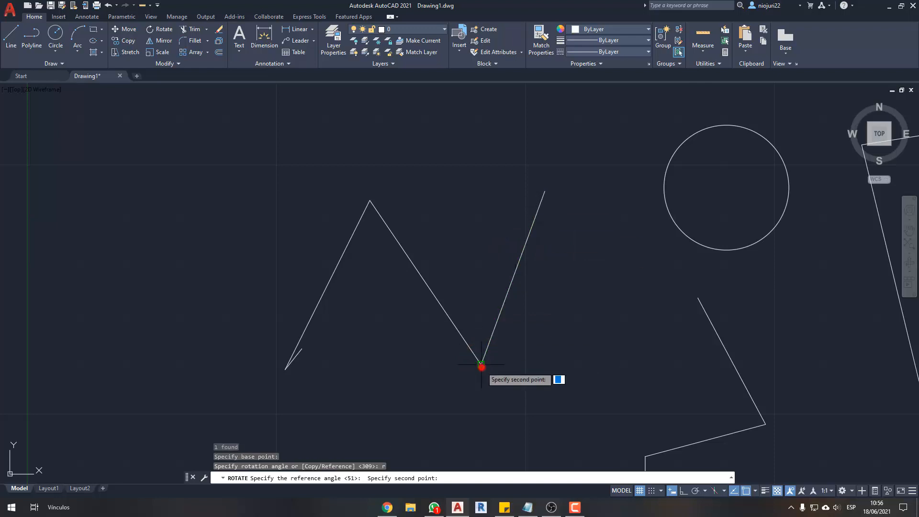
pyautogui.click(545, 192)
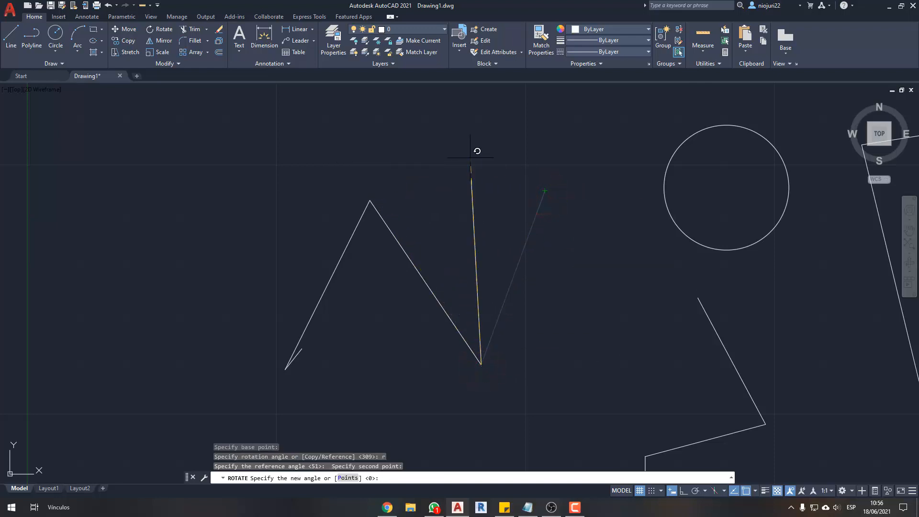
pyautogui.click(370, 201)
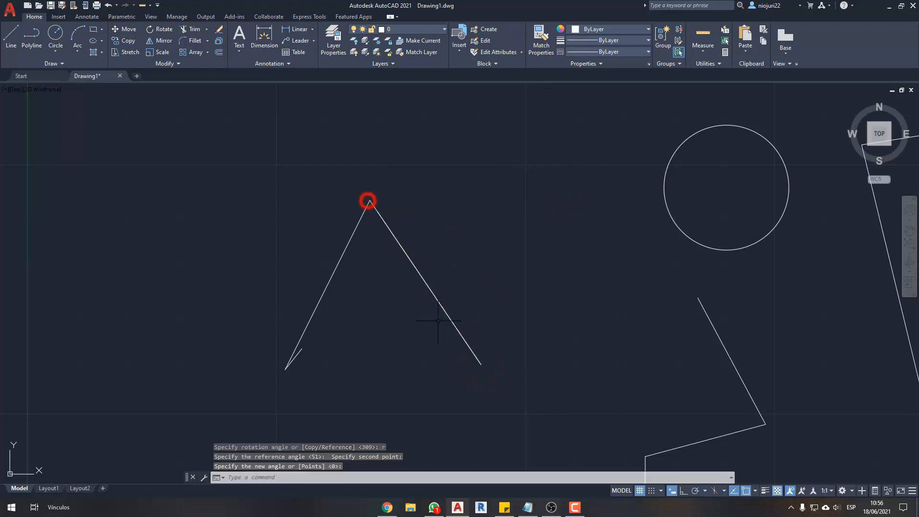
pyautogui.click(417, 269)
pyautogui.press('Escape')
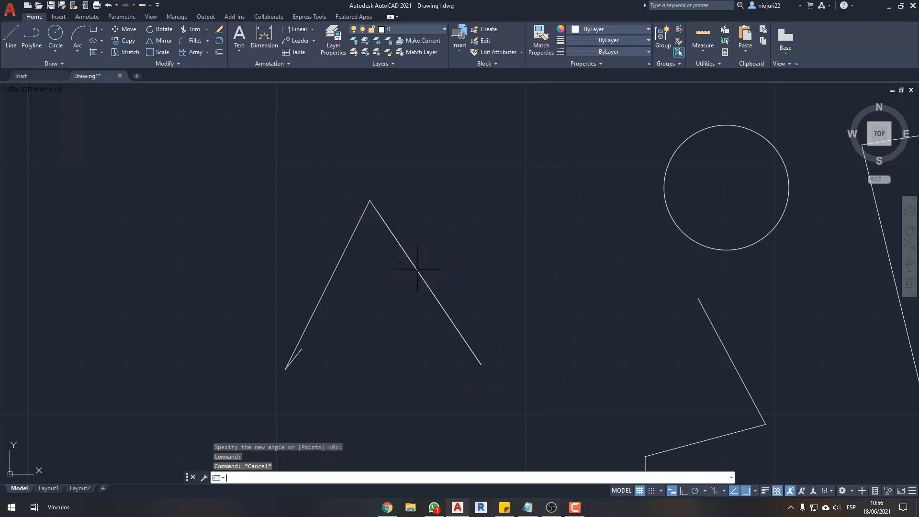
pyautogui.scroll(-3, 418, 268)
pyautogui.moveTo(501, 271); pyautogui.dragTo(484, 279, button='middle')
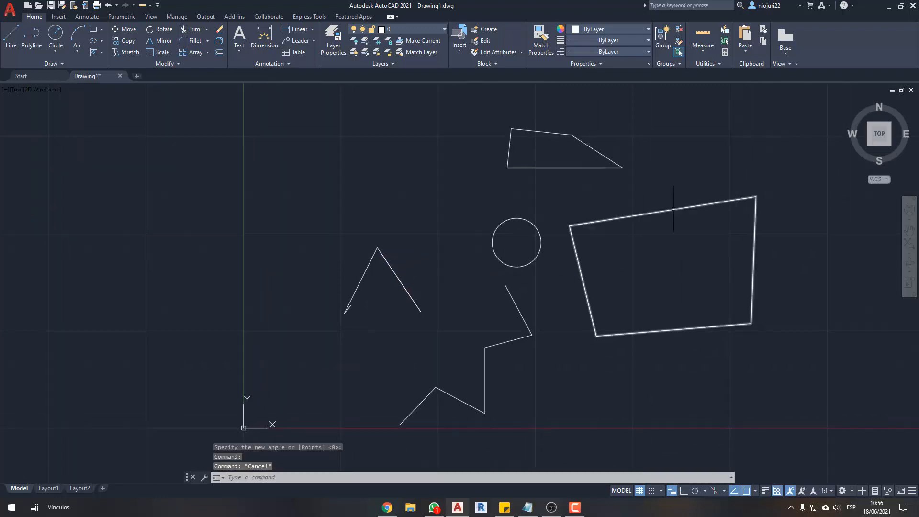
pyautogui.scroll(3, 481, 155)
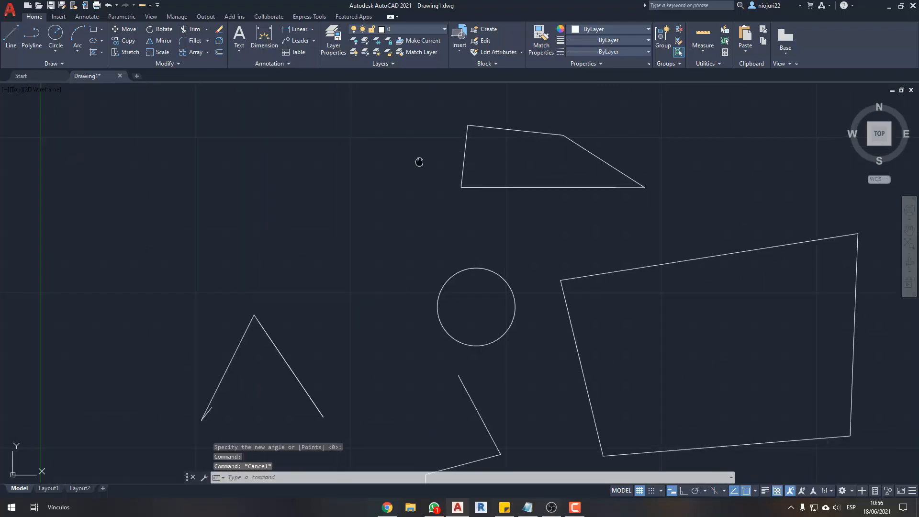
pyautogui.scroll(3, 481, 154)
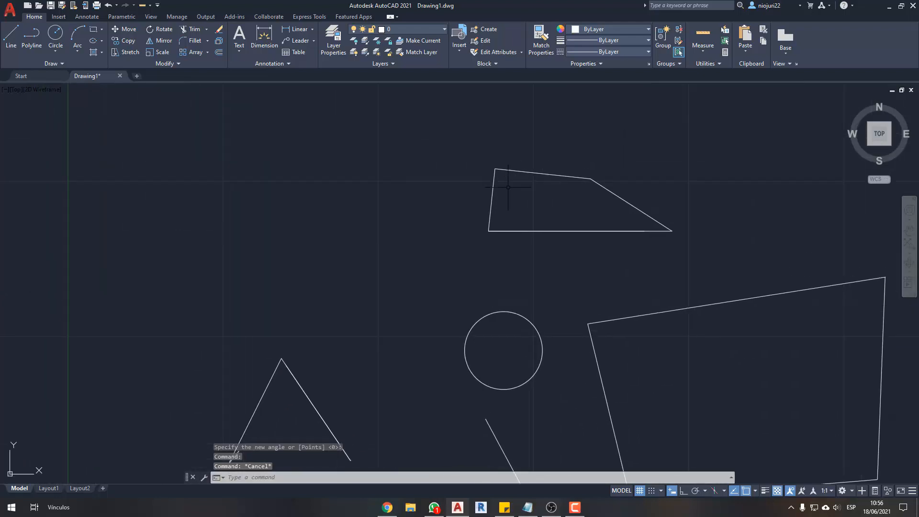
pyautogui.click(552, 219)
pyautogui.click(349, 268)
pyautogui.write('ro')
pyautogui.press('Return')
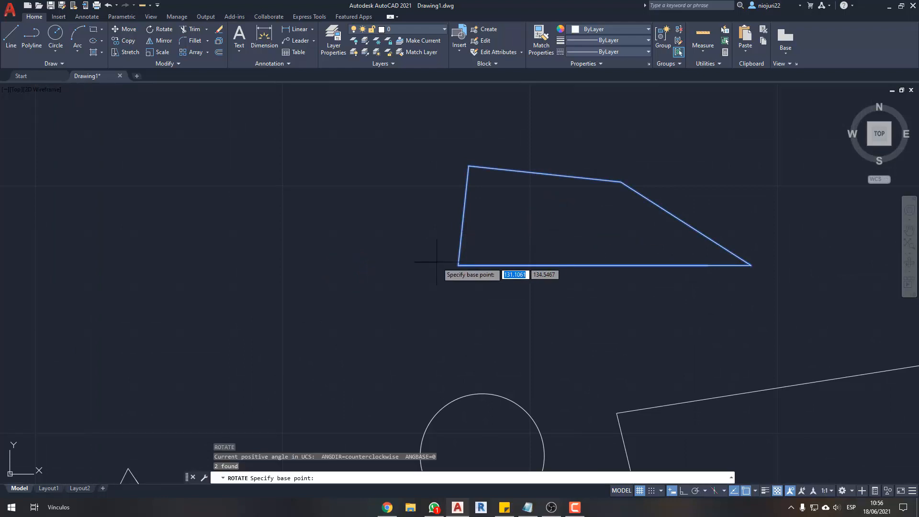
pyautogui.click(458, 265)
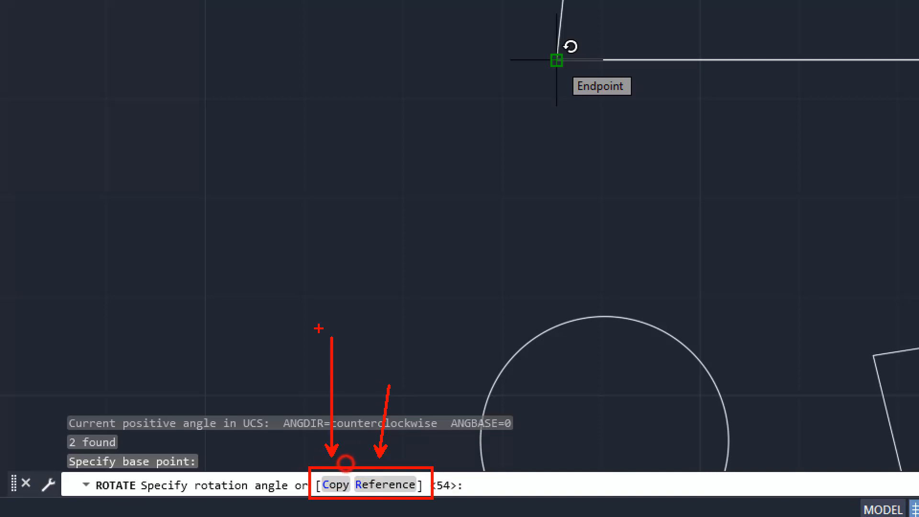
pyautogui.press('Escape')
# - Move the four-sided shape and its horizontal base line left and slightly down, above the inverted-V lines
pyautogui.scroll(-5, 536, 286)
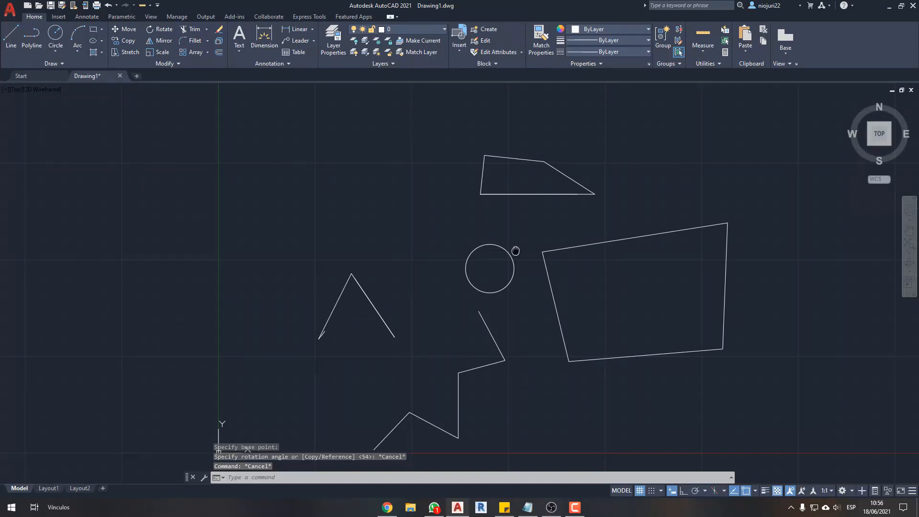
pyautogui.moveTo(516, 250); pyautogui.dragTo(525, 219, button='middle')
pyautogui.scroll(2, 539, 146)
pyautogui.click(548, 195)
pyautogui.click(501, 156)
pyautogui.write('m')
pyautogui.press('Return')
pyautogui.click(553, 174)
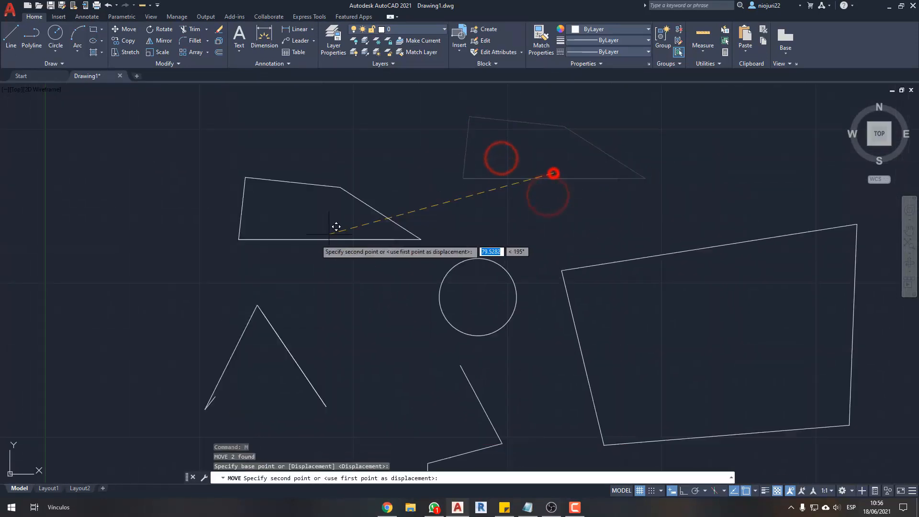
pyautogui.click(299, 222)
pyautogui.scroll(2, 380, 254)
pyautogui.moveTo(379, 256); pyautogui.dragTo(364, 256, button='middle')
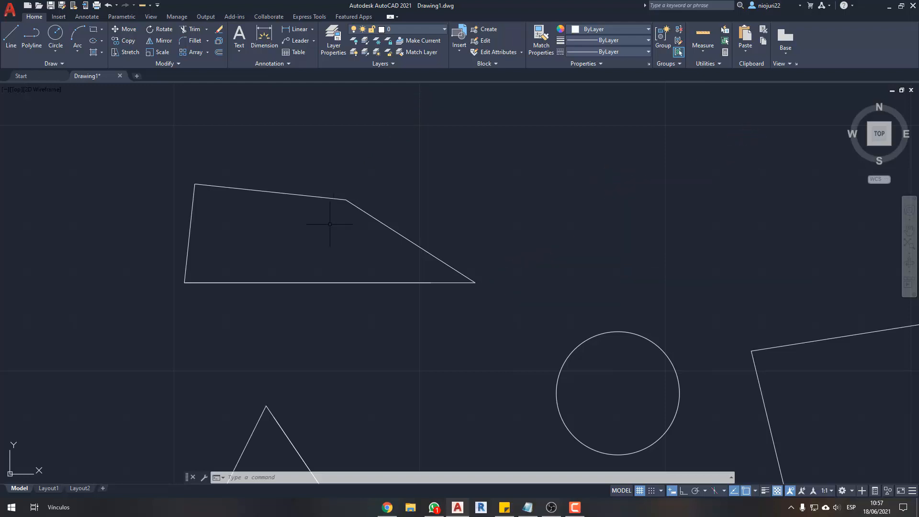
# - Start mirroring the four-sided shape, placing the mirror line's first point about 14 units right of its sharp corner, and turn Ortho on
pyautogui.click(354, 208)
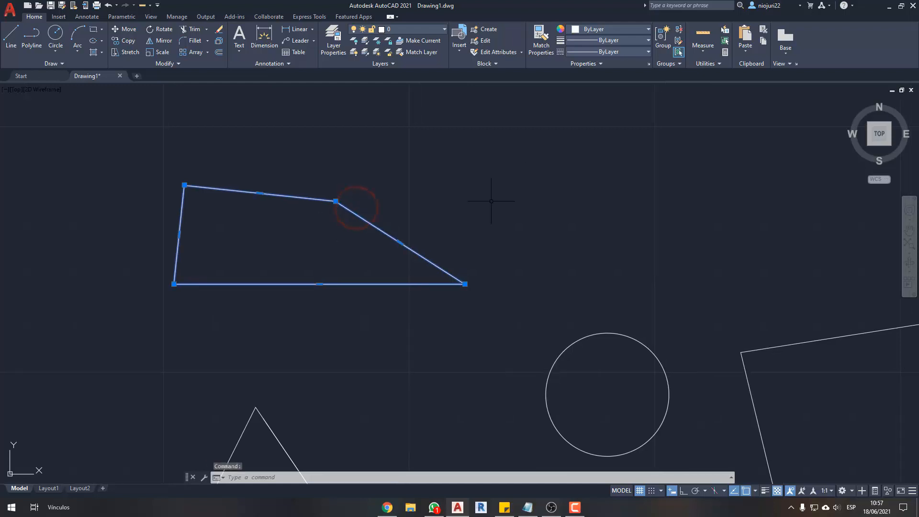
pyautogui.click(164, 42)
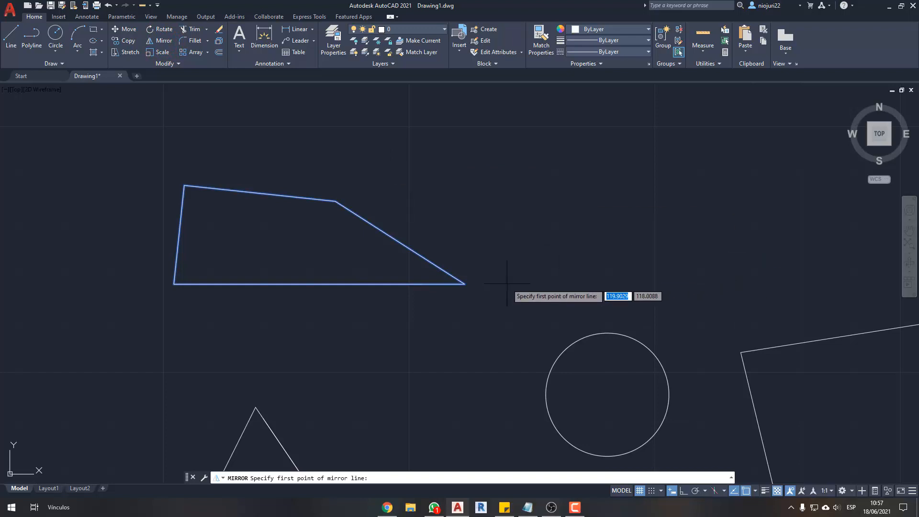
pyautogui.click(533, 284)
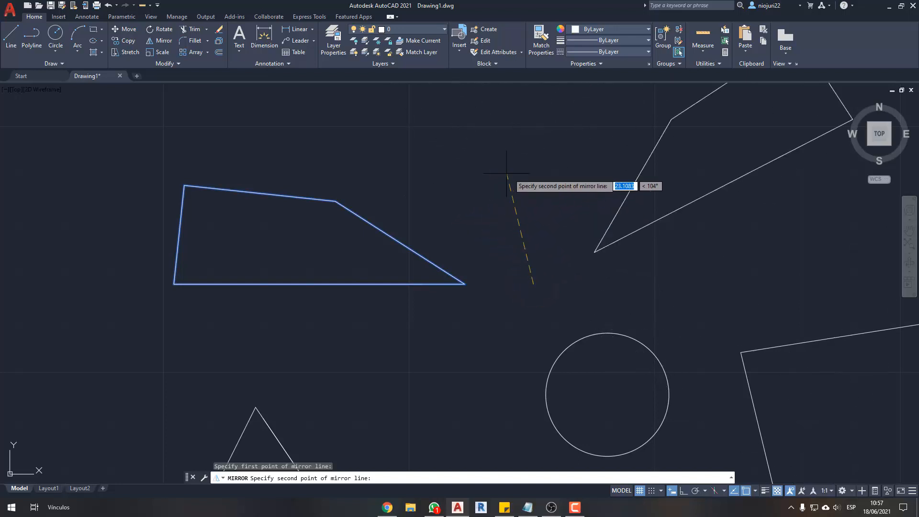
pyautogui.moveTo(535, 180); pyautogui.dragTo(501, 201, button='middle')
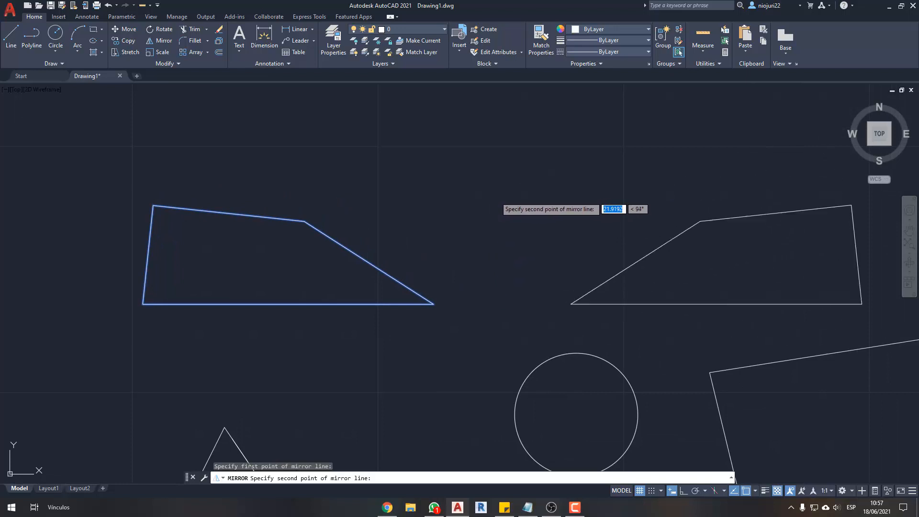
pyautogui.press('F8')
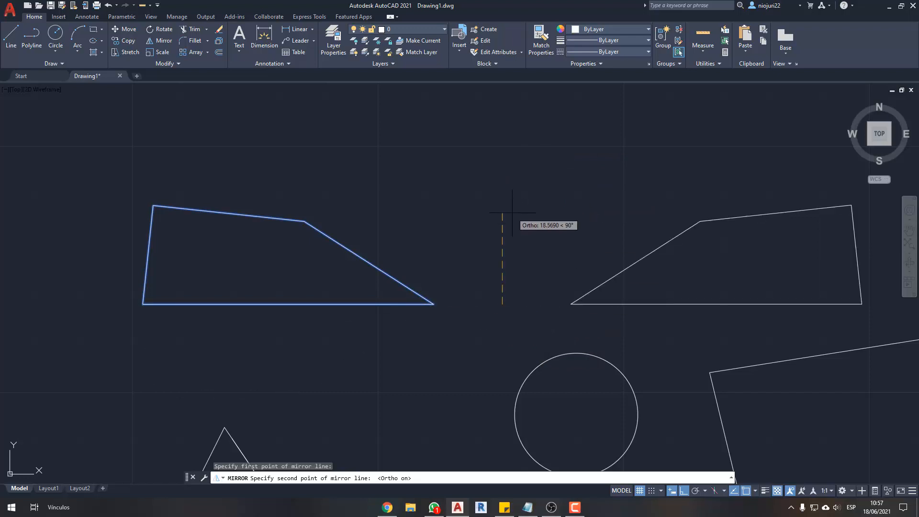
pyautogui.moveTo(505, 154); pyautogui.dragTo(505, 383)
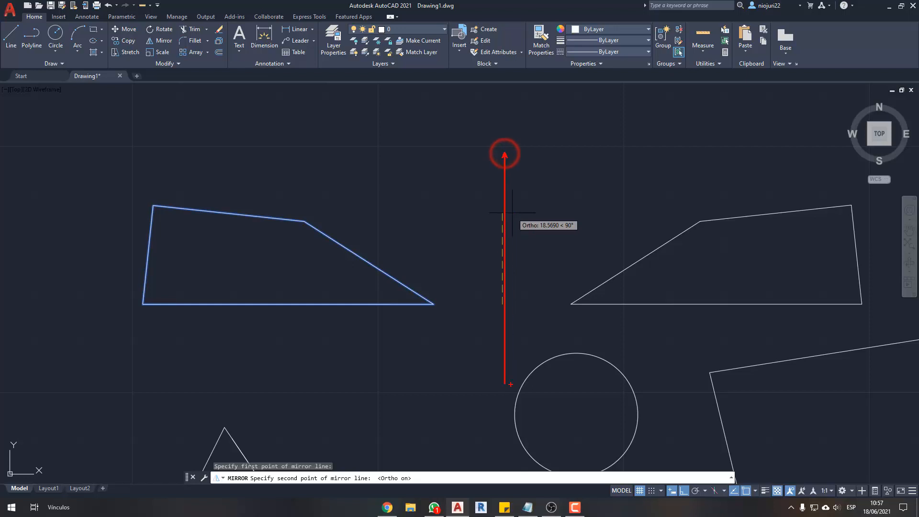
pyautogui.moveTo(368, 227)
pyautogui.mouseDown()
pyautogui.moveTo(657, 209)
pyautogui.moveTo(638, 205)
pyautogui.mouseUp()
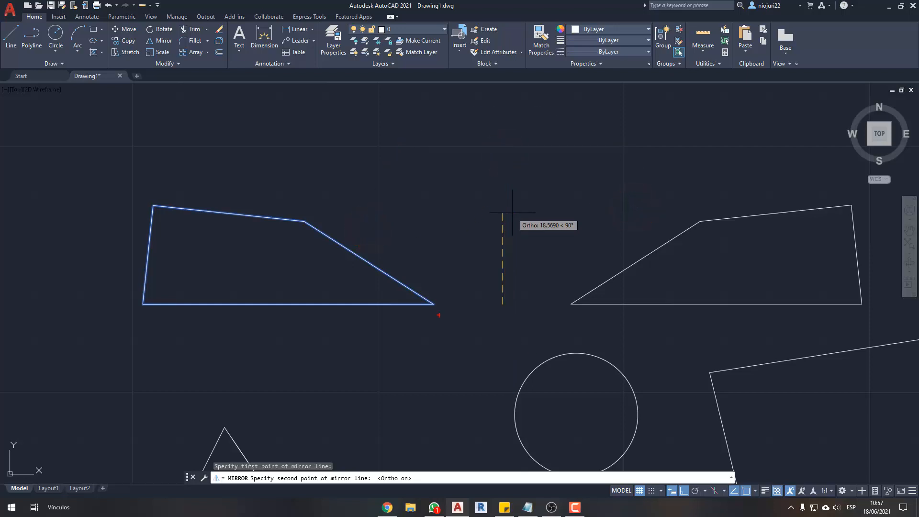
pyautogui.keyDown('ctrl'); pyautogui.keyDown('shift'); pyautogui.moveTo(456, 305); pyautogui.dragTo(113, 304); pyautogui.keyUp('shift'); pyautogui.keyUp('ctrl')
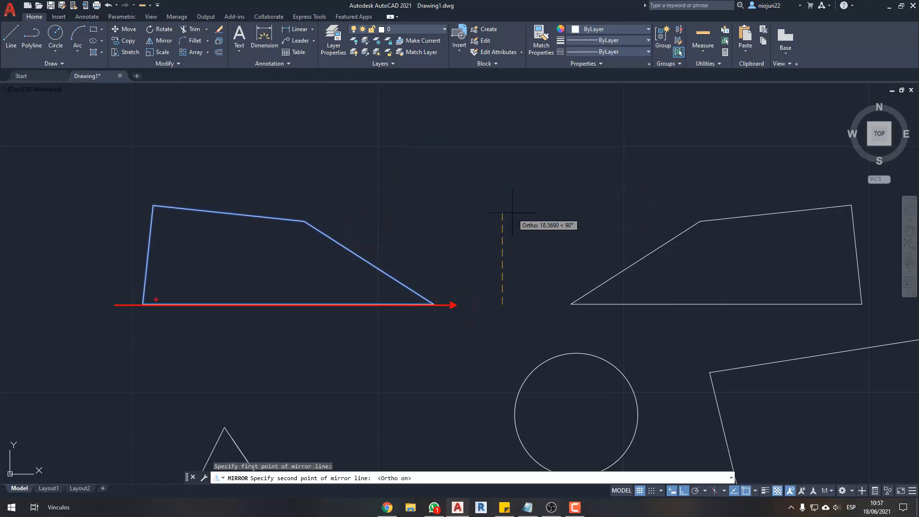
pyautogui.moveTo(286, 306); pyautogui.dragTo(269, 405)
pyautogui.moveTo(267, 415); pyautogui.dragTo(279, 394)
pyautogui.press('Escape')
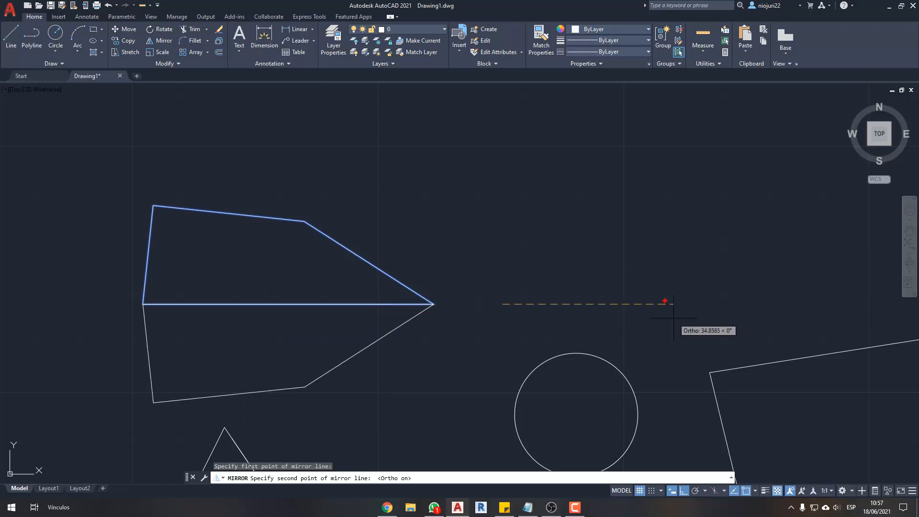
pyautogui.moveTo(664, 300); pyautogui.dragTo(487, 301)
pyautogui.moveTo(319, 285)
pyautogui.mouseDown()
pyautogui.moveTo(303, 356)
pyautogui.moveTo(310, 363)
pyautogui.moveTo(311, 346)
pyautogui.mouseUp()
pyautogui.press('Escape')
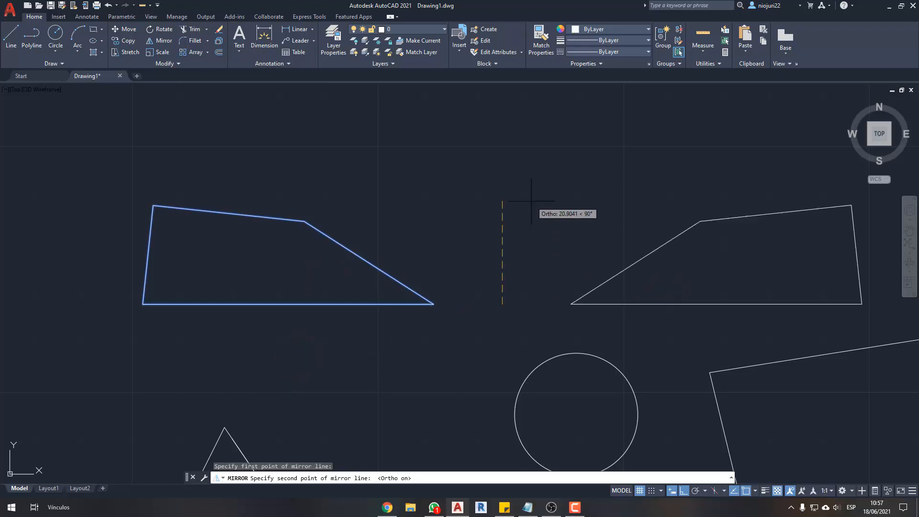
pyautogui.moveTo(496, 339); pyautogui.dragTo(496, 209)
pyautogui.moveTo(434, 259)
pyautogui.mouseDown()
pyautogui.moveTo(477, 174)
pyautogui.moveTo(569, 221)
pyautogui.moveTo(578, 205)
pyautogui.mouseUp()
pyautogui.press('Escape')
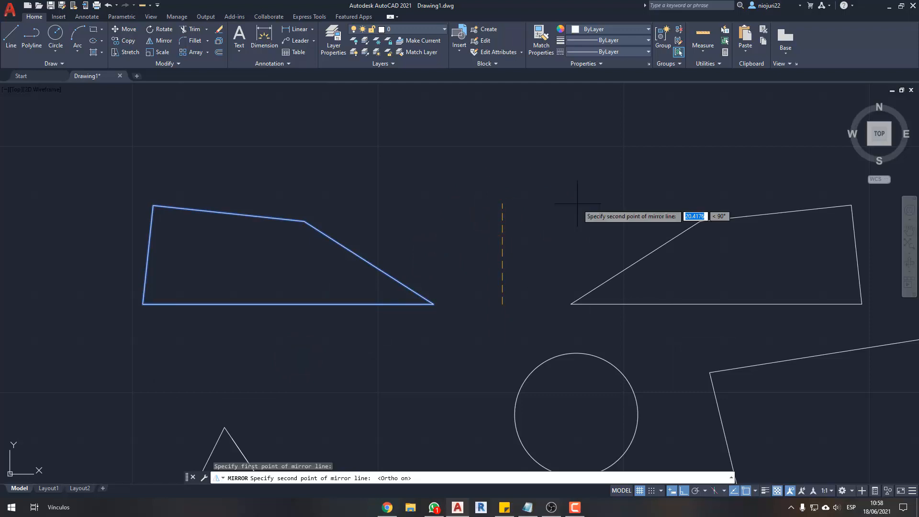
# - Set the mirror line's second point about 15 units straight above the first to make the axis vertical
pyautogui.click(537, 232)
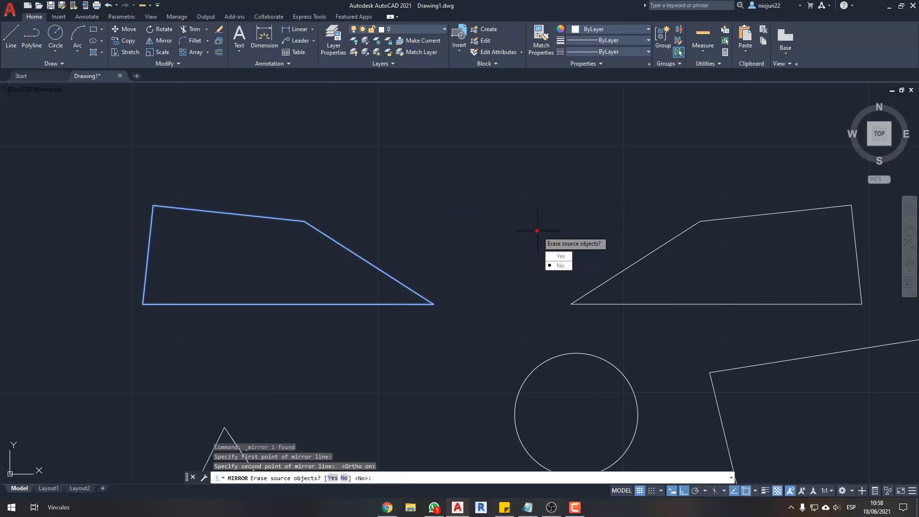
pyautogui.moveTo(529, 228); pyautogui.dragTo(618, 278)
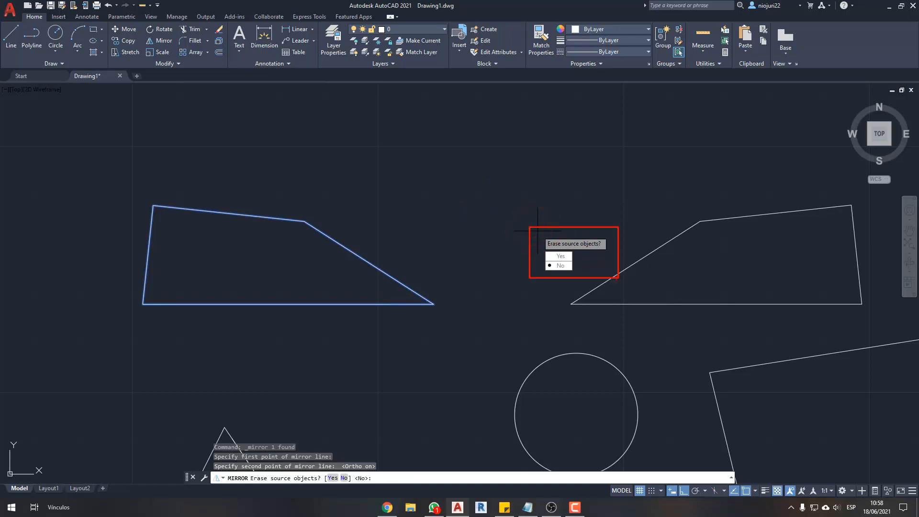
pyautogui.press('e')
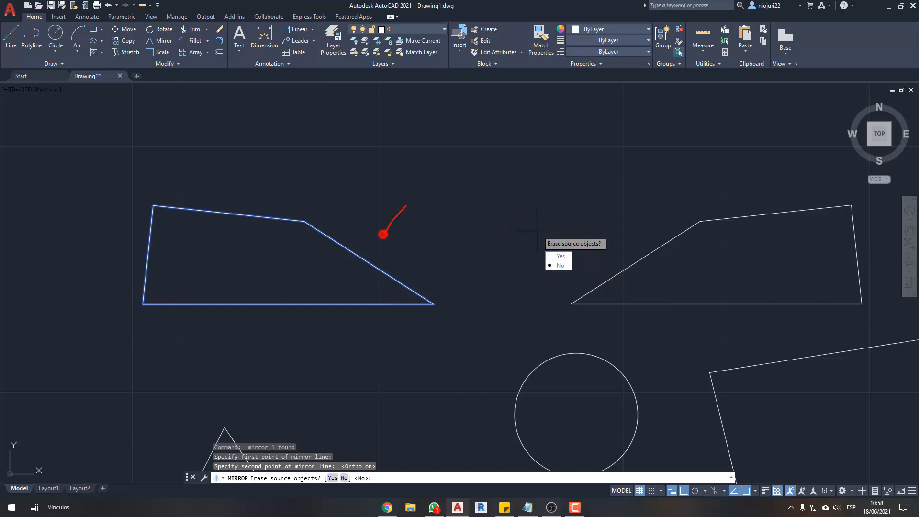
pyautogui.moveTo(406, 206)
pyautogui.mouseDown()
pyautogui.moveTo(683, 206)
pyautogui.moveTo(682, 218)
pyautogui.moveTo(690, 214)
pyautogui.mouseUp()
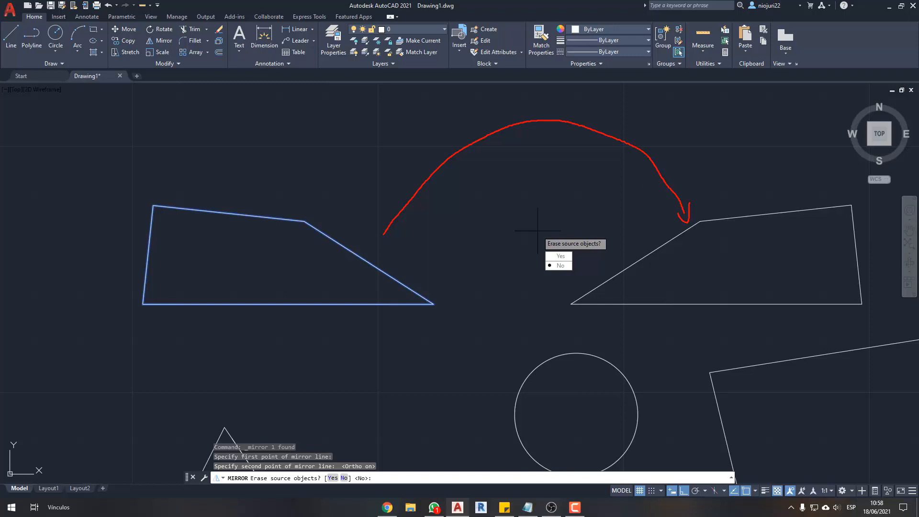
pyautogui.moveTo(333, 195); pyautogui.dragTo(211, 356)
pyautogui.moveTo(223, 188); pyautogui.dragTo(312, 338)
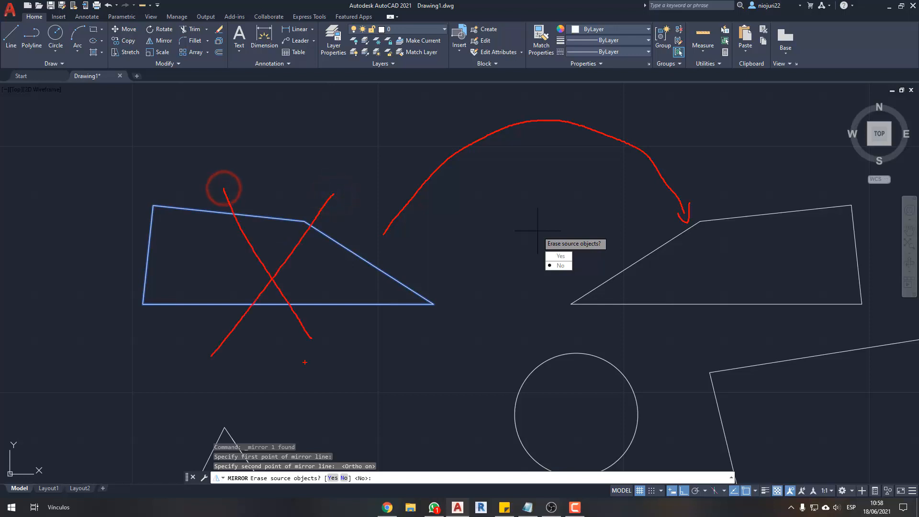
pyautogui.moveTo(755, 275); pyautogui.dragTo(779, 222)
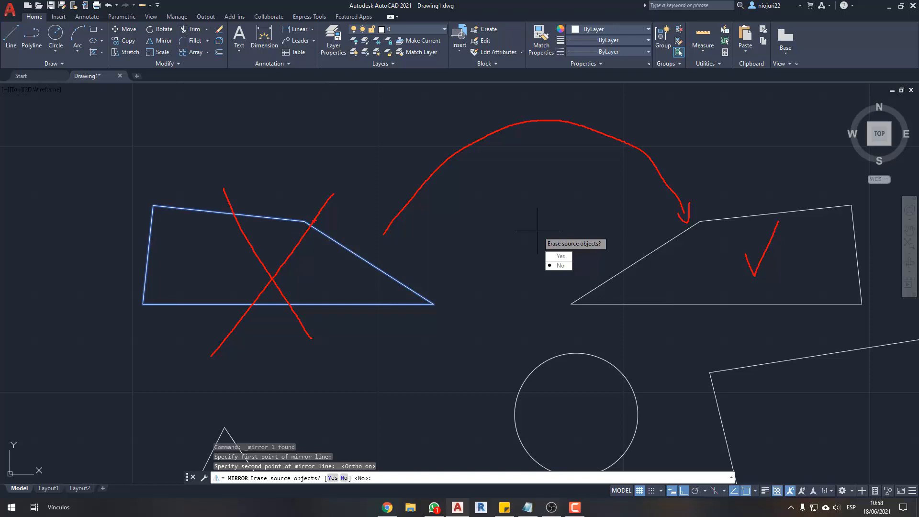
pyautogui.moveTo(316, 220); pyautogui.dragTo(244, 318)
pyautogui.moveTo(237, 223); pyautogui.dragTo(316, 338)
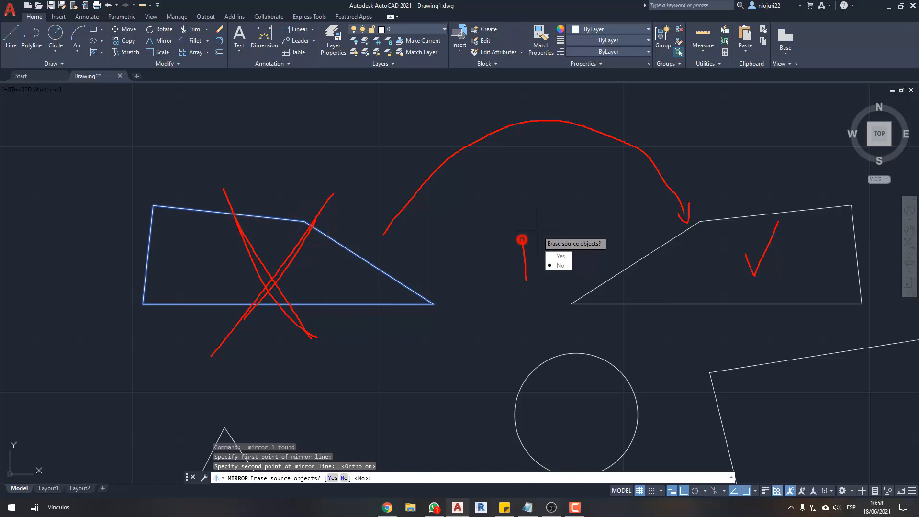
# - Finish mirroring the four-sided shape across the vertical axis, choosing Yes to erase the source object
pyautogui.moveTo(525, 280)
pyautogui.mouseDown()
pyautogui.moveTo(607, 277)
pyautogui.moveTo(520, 224)
pyautogui.mouseUp()
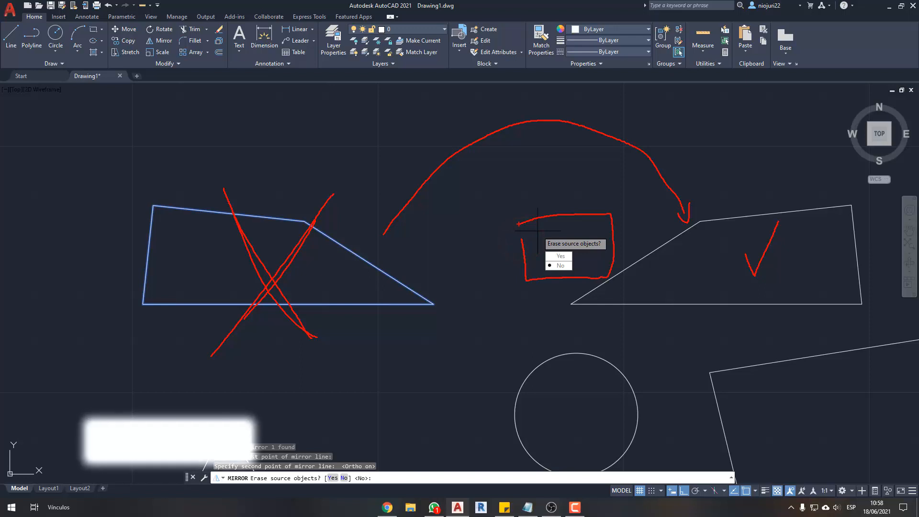
pyautogui.press('Escape')
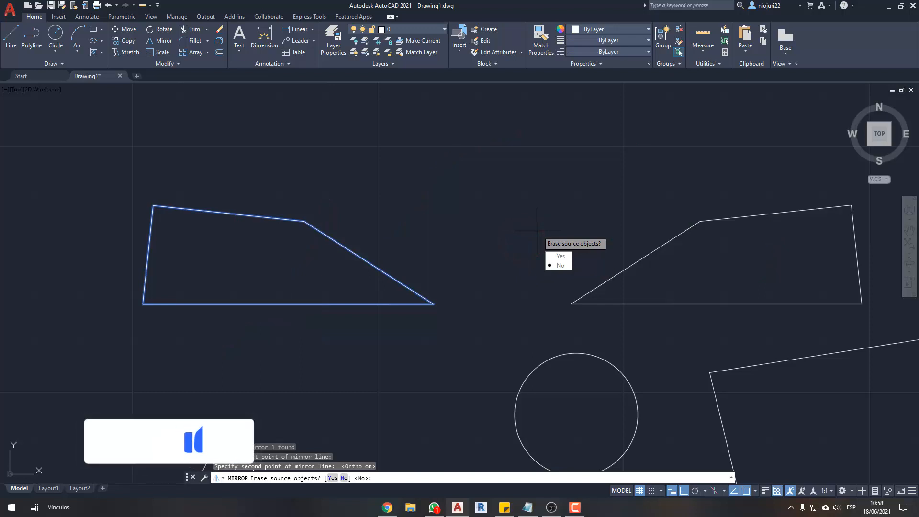
pyautogui.press('Up')
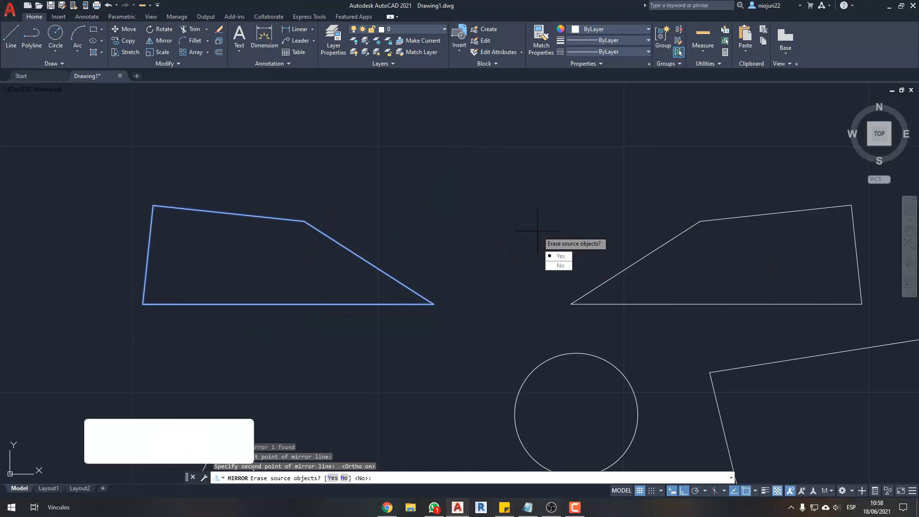
pyautogui.click(564, 256)
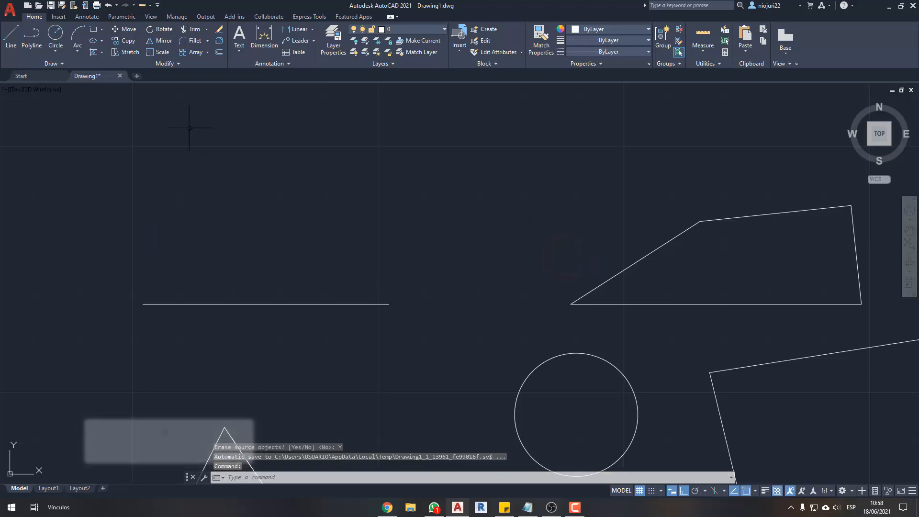
# - Delete the horizontal base line left behind at the mirrored shape's original location
pyautogui.click(176, 123)
pyautogui.click(457, 274)
pyautogui.press('Escape')
pyautogui.click(64, 273)
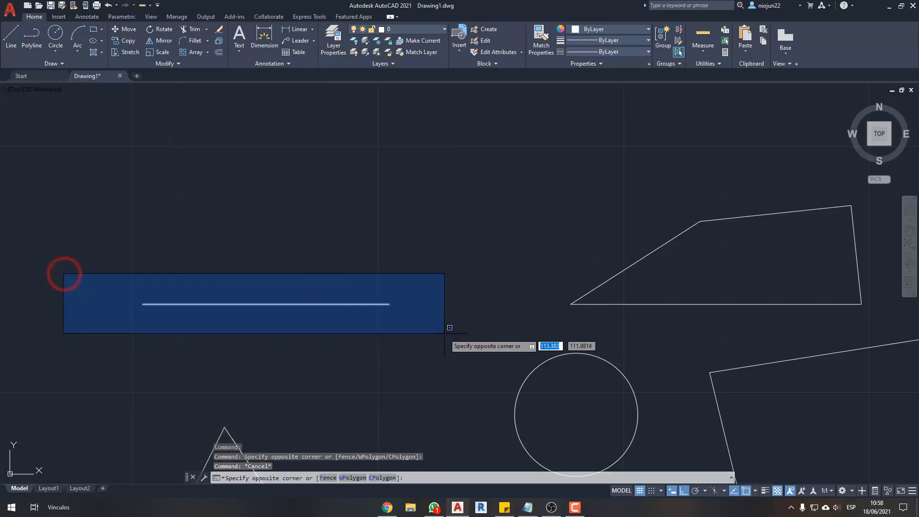
pyautogui.click(425, 336)
pyautogui.press('Delete')
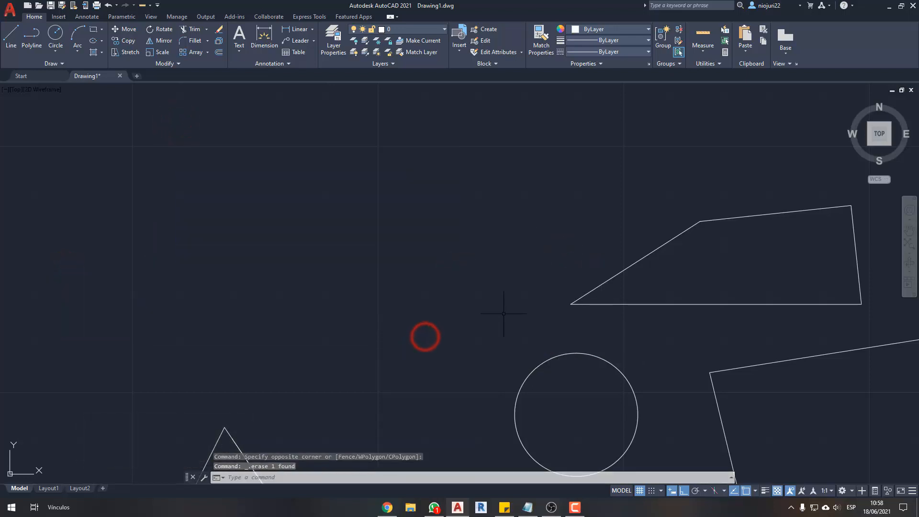
# - Mirror the four-sided shape to the left across a vertical axis beyond its sharp corner, erasing the source
pyautogui.click(679, 269)
pyautogui.click(533, 257)
pyautogui.scroll(-2, 533, 256)
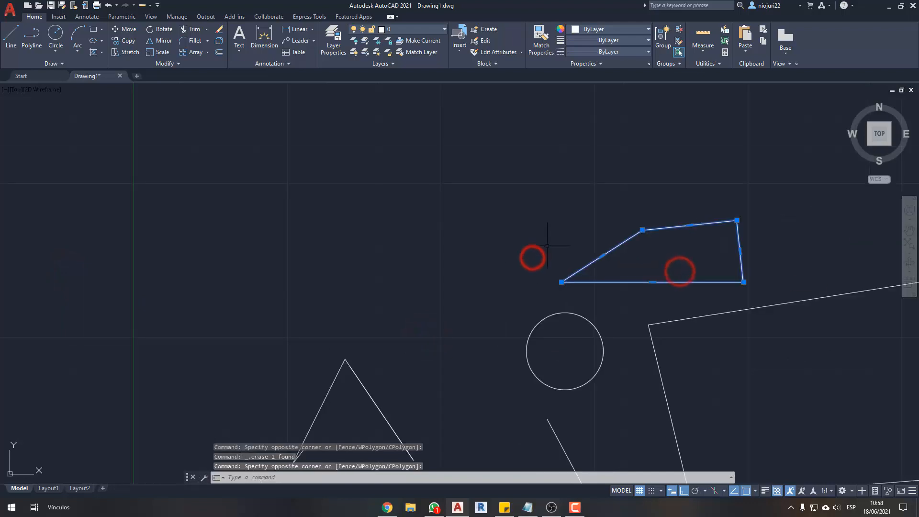
pyautogui.write('mi')
pyautogui.press('Return')
pyautogui.click(499, 265)
pyautogui.click(500, 185)
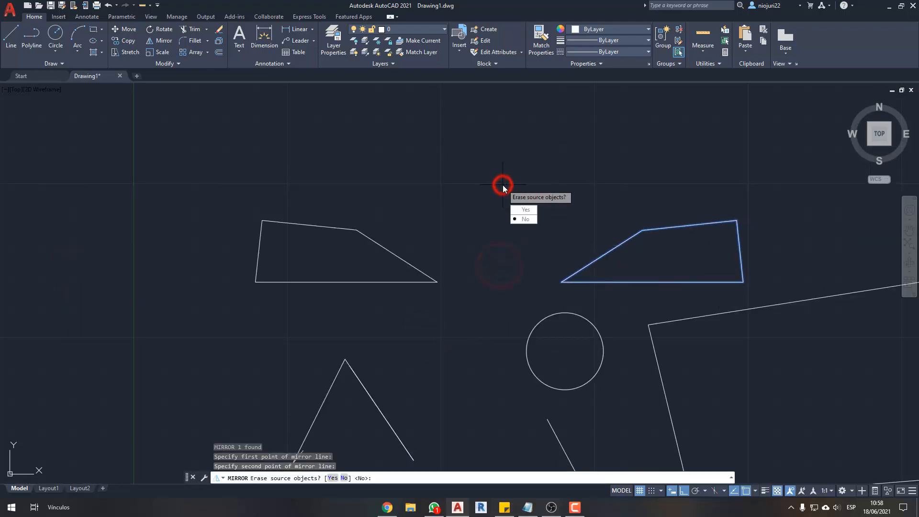
pyautogui.write('Y')
pyautogui.press('Return')
# - Mirror the four-sided shape back to the right across a vertical axis above the circle's left side, erasing the source
pyautogui.click(491, 190)
pyautogui.click(281, 273)
pyautogui.write('mi')
pyautogui.press('Return')
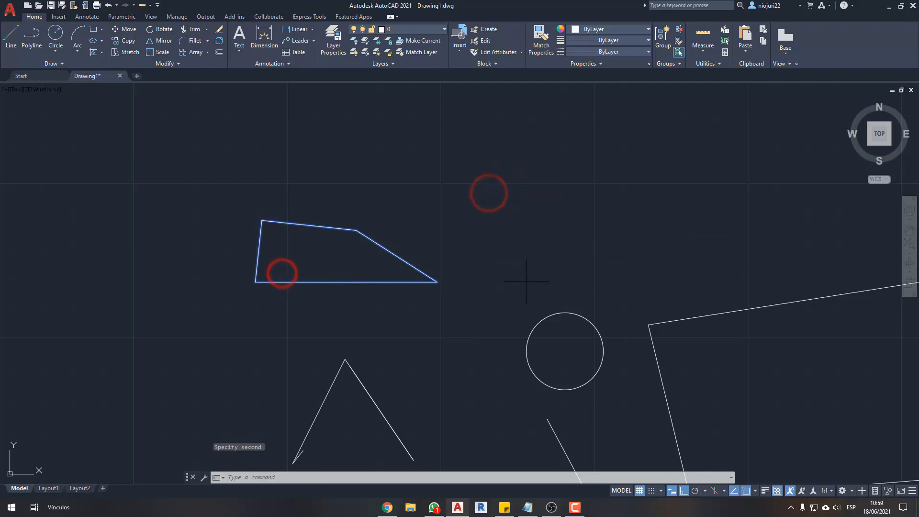
pyautogui.click(526, 281)
pyautogui.click(536, 231)
pyautogui.write('Y')
pyautogui.press('Return')
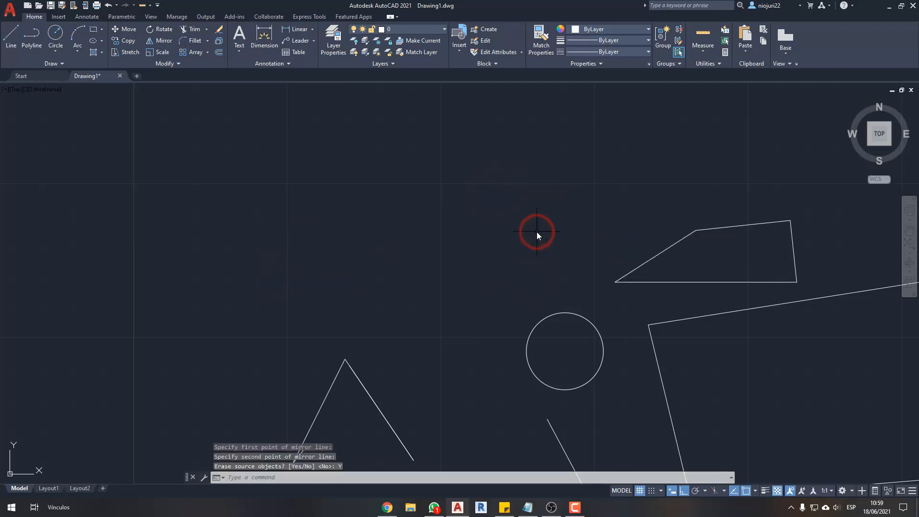
# - Mirror the four-sided shape to the left across a vertical axis, keeping the source so both shapes face each other
pyautogui.click(675, 223)
pyautogui.click(649, 285)
pyautogui.write('mi')
pyautogui.press('Return')
pyautogui.click(498, 274)
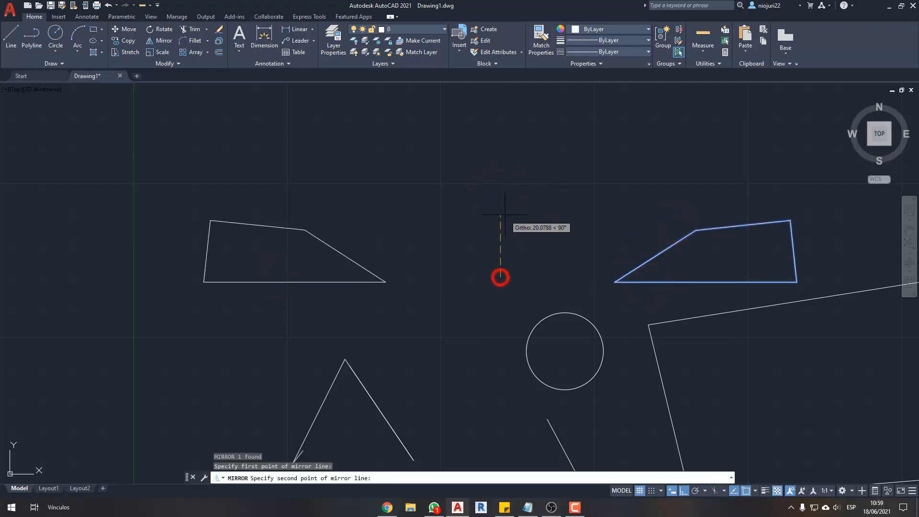
pyautogui.click(505, 215)
pyautogui.press('Return')
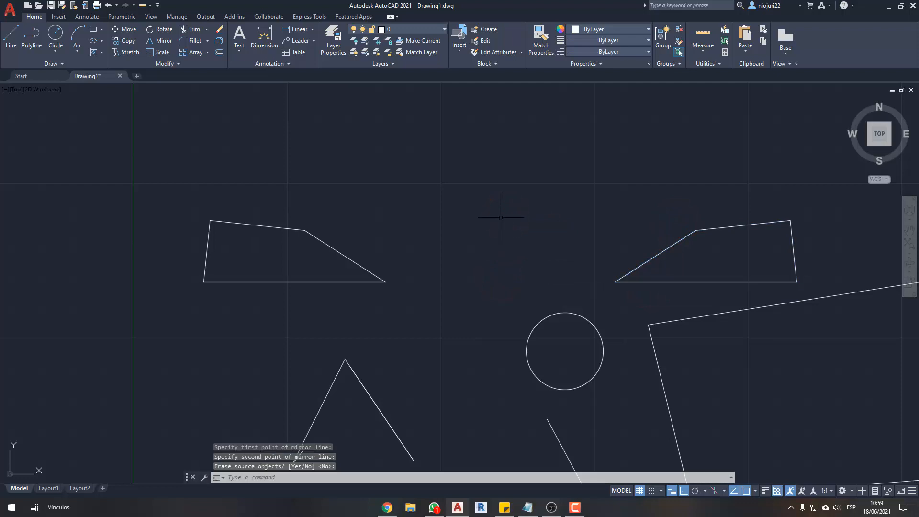
pyautogui.moveTo(411, 241)
pyautogui.mouseDown()
pyautogui.moveTo(594, 199)
pyautogui.moveTo(683, 214)
pyautogui.moveTo(410, 242)
pyautogui.moveTo(450, 246)
pyautogui.mouseUp()
pyautogui.press('Escape')
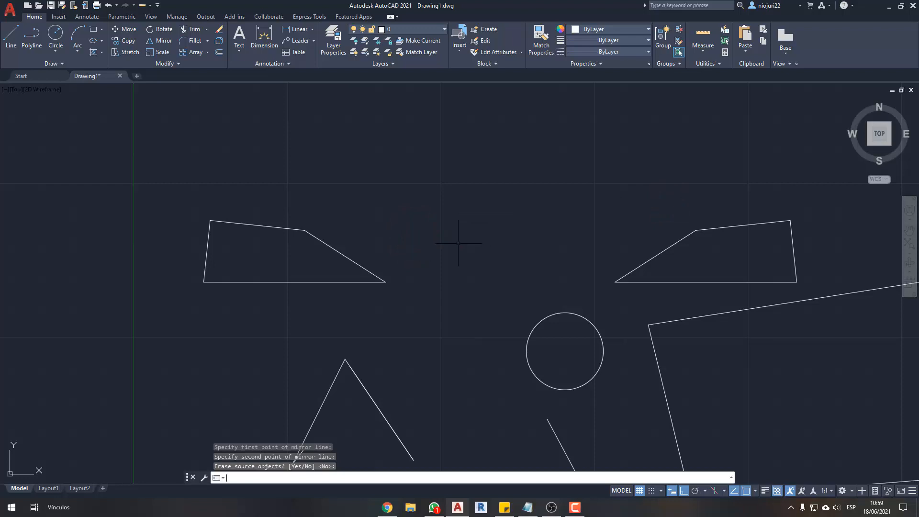
pyautogui.press('Escape')
pyautogui.press('Escape')
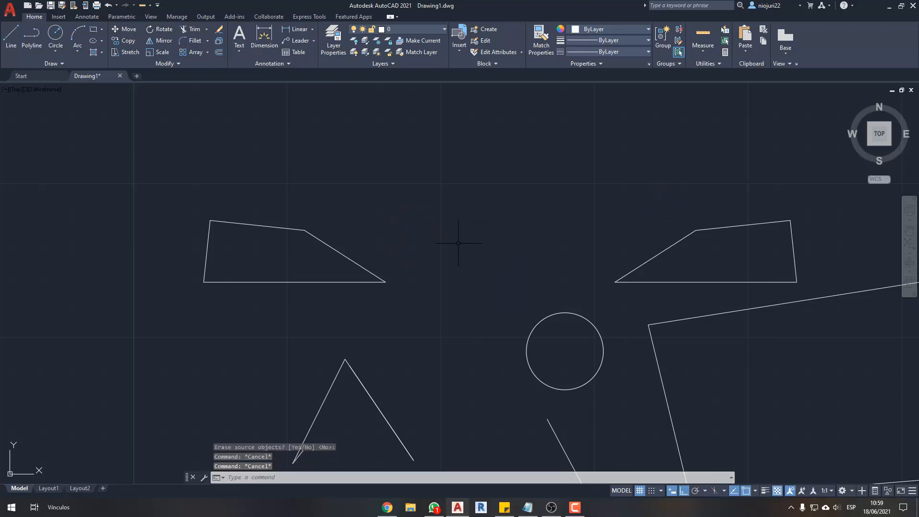
# - Mirror the leftmost four-sided shape across a vertical axis just right of its sharp corner, keeping the source
pyautogui.write('mi')
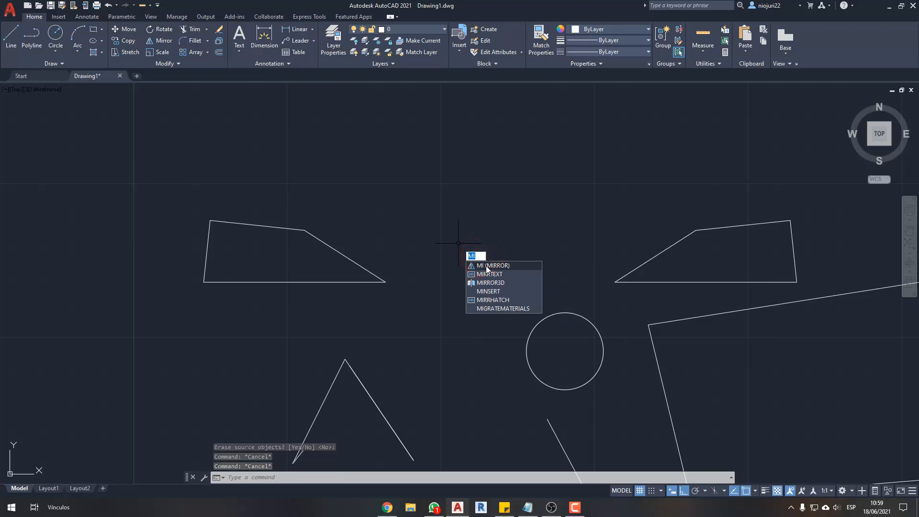
pyautogui.click(487, 266)
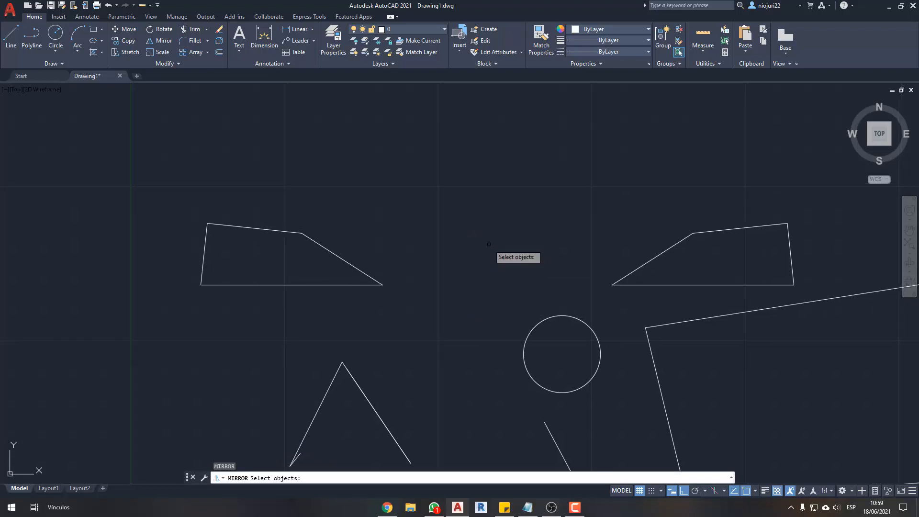
pyautogui.click(423, 211)
pyautogui.click(251, 271)
pyautogui.press('Return')
pyautogui.click(386, 240)
pyautogui.click(383, 196)
pyautogui.press('Return')
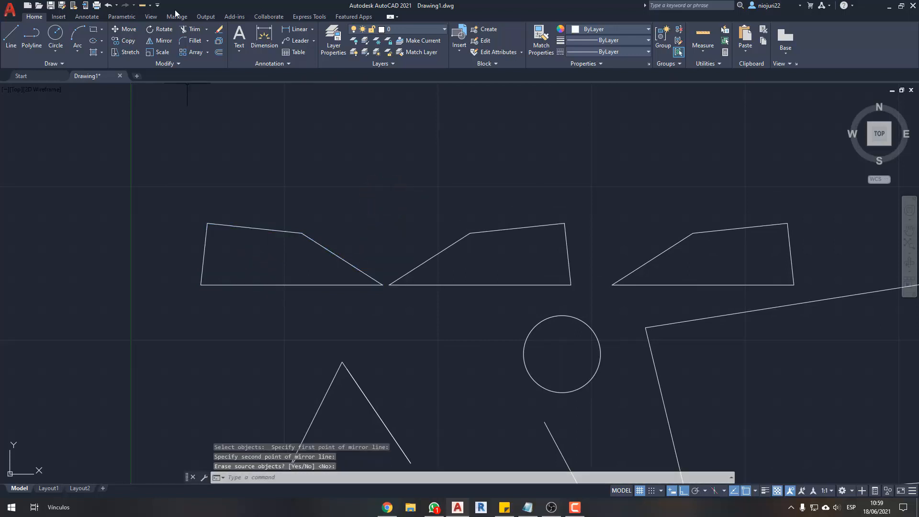
# - Draw a small horizontal rectangle in the empty area below the large quadrilateral
pyautogui.scroll(-3, 378, 182)
pyautogui.scroll(3, 380, 163)
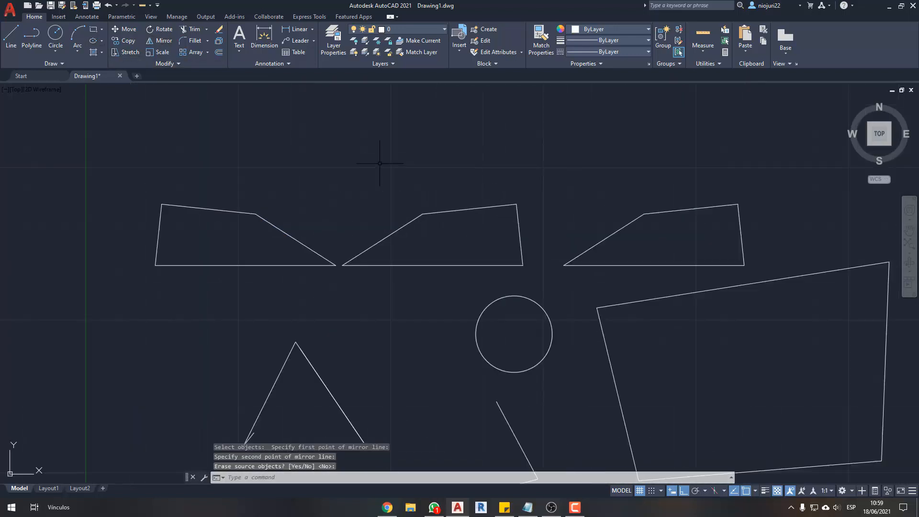
pyautogui.scroll(-4, 593, 222)
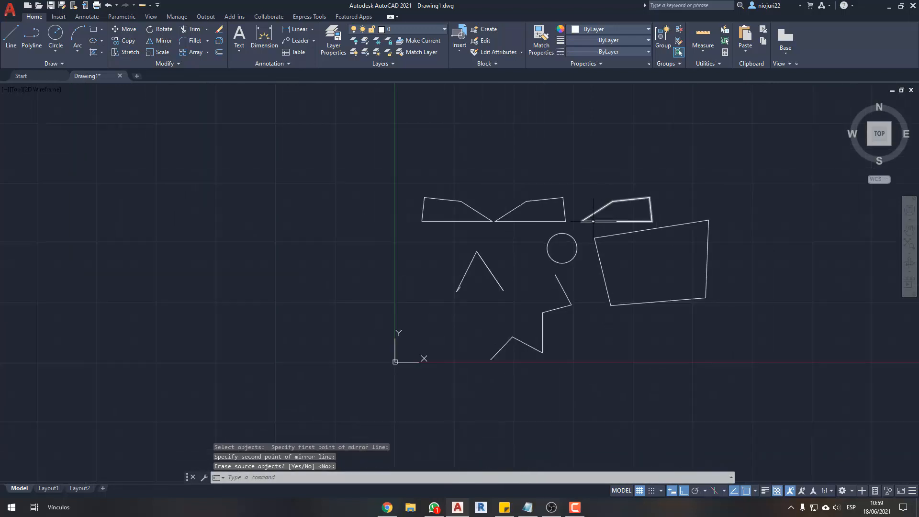
pyautogui.moveTo(685, 277); pyautogui.dragTo(533, 259, button='middle')
pyautogui.scroll(6, 446, 330)
pyautogui.write('rec')
pyautogui.press('Return')
pyautogui.click(500, 314)
pyautogui.click(592, 364)
pyautogui.press('Escape')
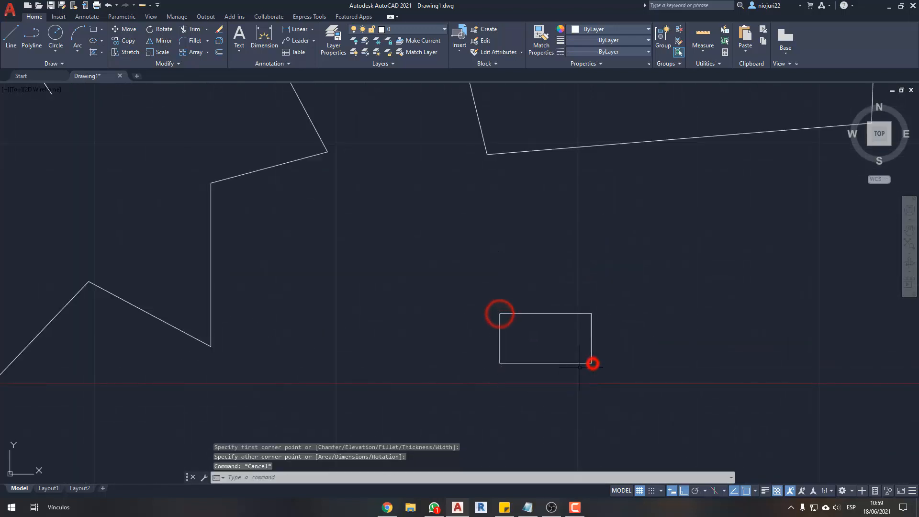
pyautogui.scroll(2, 589, 359)
pyautogui.scroll(-2, 528, 344)
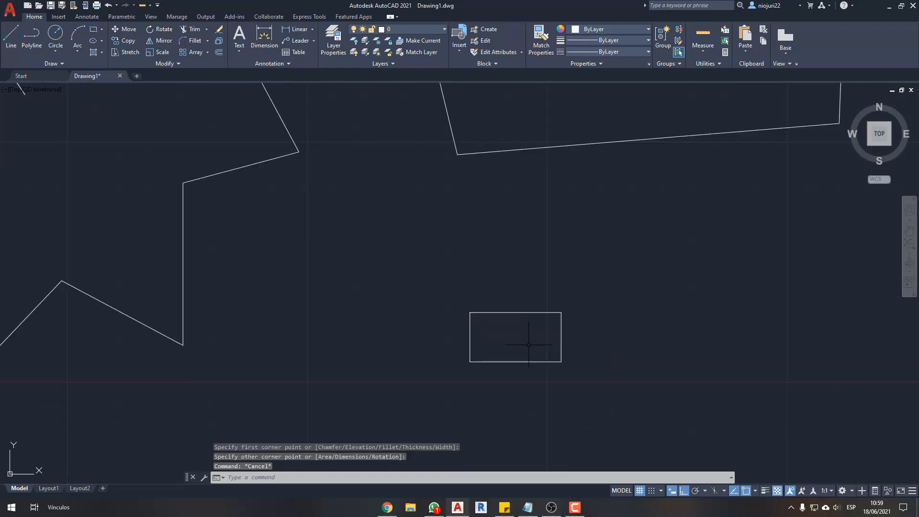
pyautogui.click(547, 279)
pyautogui.click(484, 340)
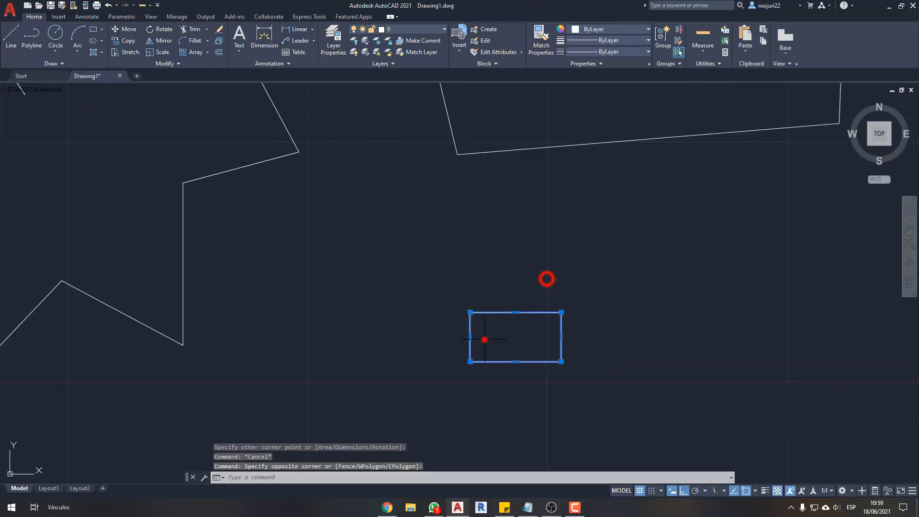
pyautogui.press('Escape')
pyautogui.press('Escape')
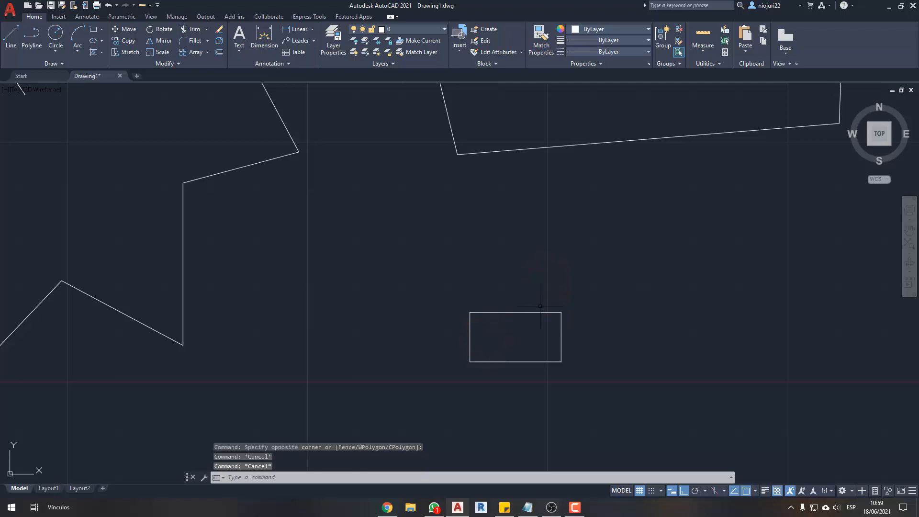
pyautogui.write('s')
pyautogui.press('Return')
pyautogui.click(600, 298)
pyautogui.click(391, 312)
pyautogui.press('Return')
pyautogui.click(383, 334)
pyautogui.press('Escape')
# - Stretch the small rectangle's top edge straight upward to more than double its height
pyautogui.write('s')
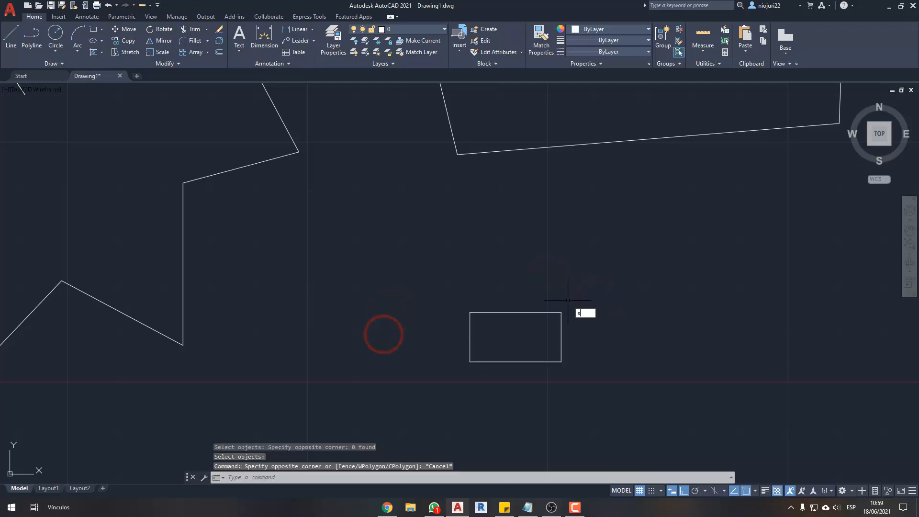
pyautogui.press('Return')
pyautogui.click(575, 297)
pyautogui.click(533, 314)
pyautogui.click(609, 296)
pyautogui.click(364, 319)
pyautogui.press('Return')
pyautogui.click(389, 344)
pyautogui.click(390, 274)
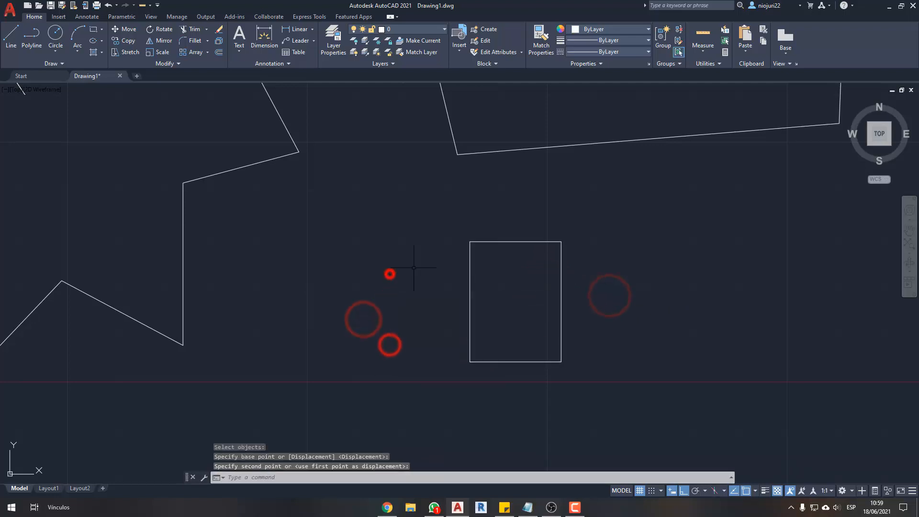
# - Stretch the rectangle's right edge horizontally to the right to more than double its width
pyautogui.press('Return')
pyautogui.click(589, 236)
pyautogui.click(524, 411)
pyautogui.press('Return')
pyautogui.click(508, 419)
pyautogui.click(671, 435)
pyautogui.press('Escape')
pyautogui.press('Escape')
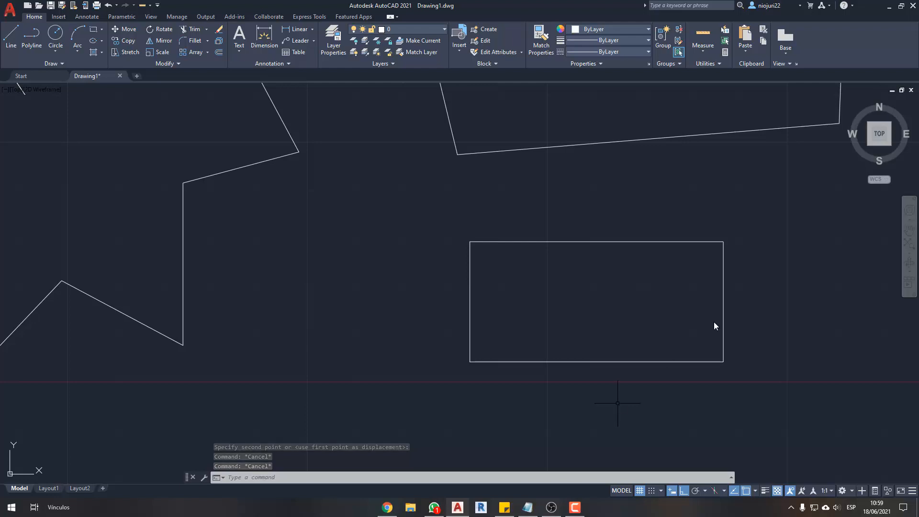
# - Stretch only the rectangle's upper-right corner horizontally to the right to slant its right side
pyautogui.write('s')
pyautogui.press('Return')
pyautogui.click(753, 240)
pyautogui.click(668, 279)
pyautogui.press('Return')
pyautogui.click(652, 299)
pyautogui.click(692, 271)
# - Undo the last three stretches of the rectangle
pyautogui.write('s')
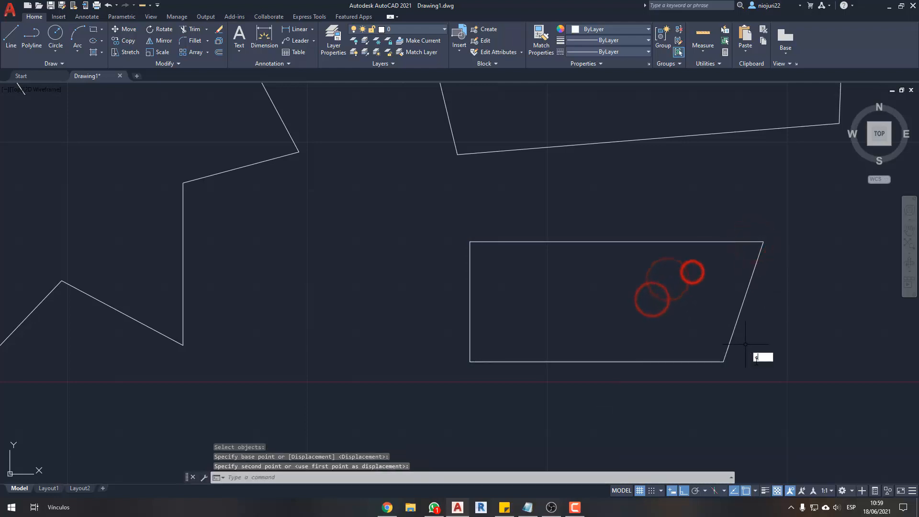
pyautogui.press('Escape')
pyautogui.hotkey('ctrl', 'z')
pyautogui.hotkey('ctrl', 'z')
pyautogui.hotkey('ctrl', 'z')
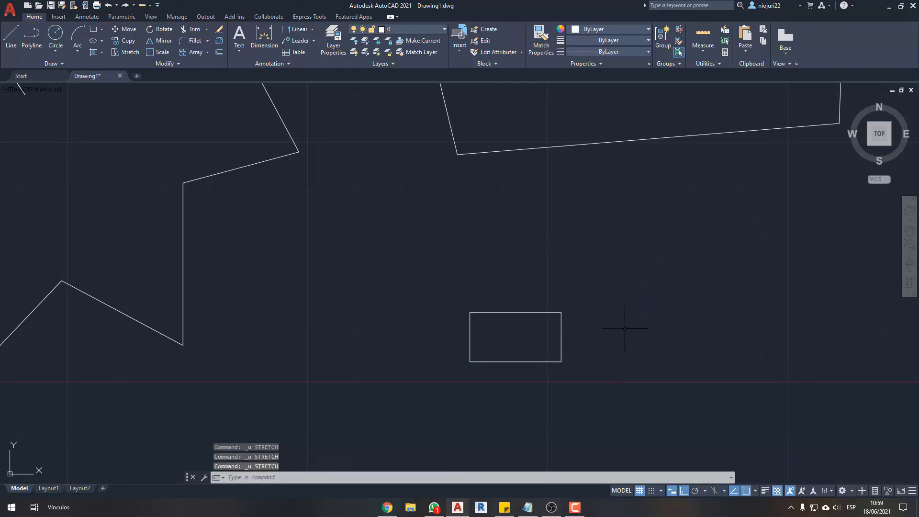
# - Scale the small rectangle by a factor of 2 from its lower-left corner
pyautogui.moveTo(624, 328); pyautogui.dragTo(628, 329, button='middle')
pyautogui.write('s')
pyautogui.press('BackSpace')
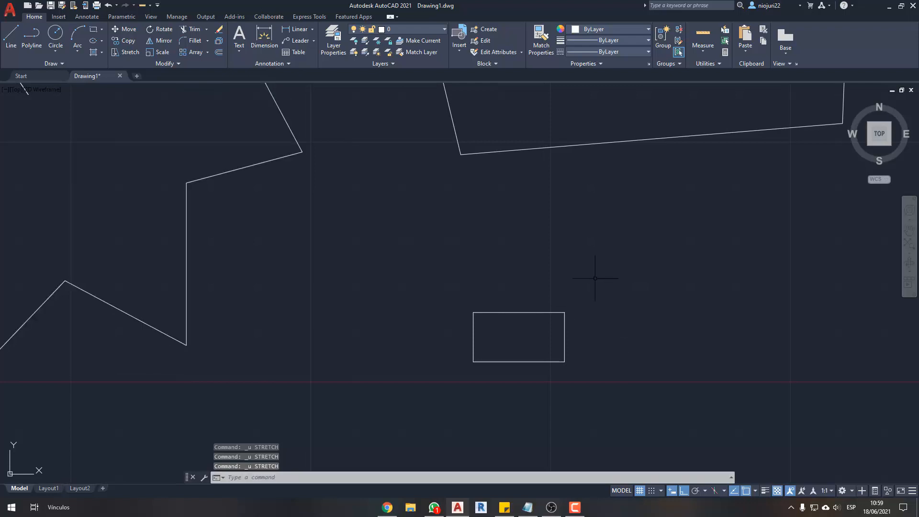
pyautogui.click(152, 51)
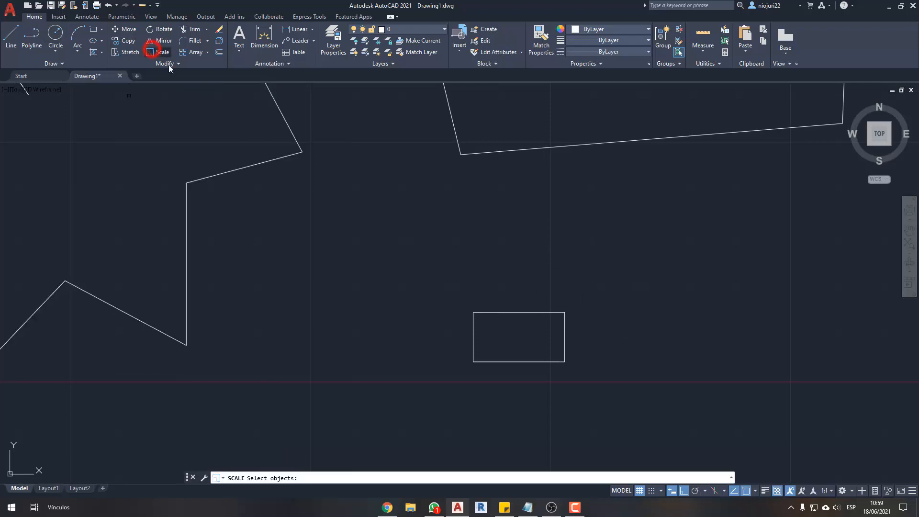
pyautogui.click(632, 283)
pyautogui.click(395, 419)
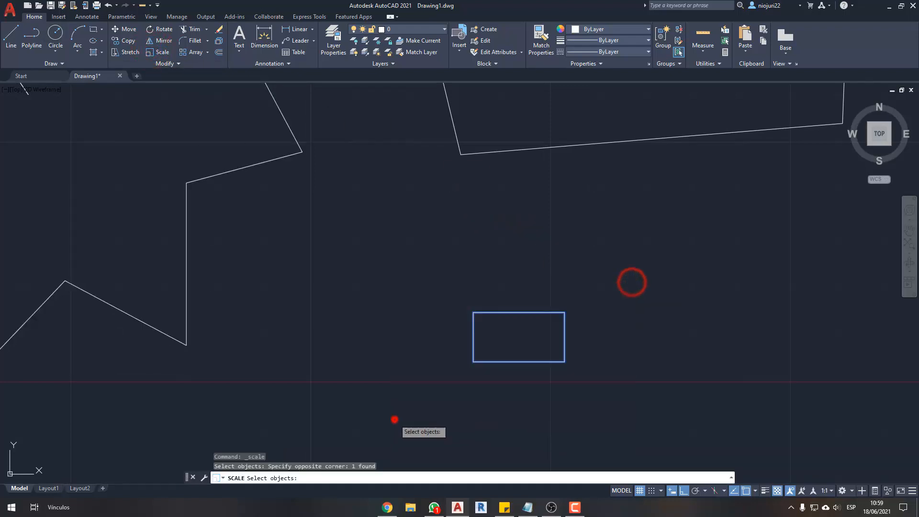
pyautogui.moveTo(495, 341); pyautogui.dragTo(482, 323, button='middle')
pyautogui.press('Return')
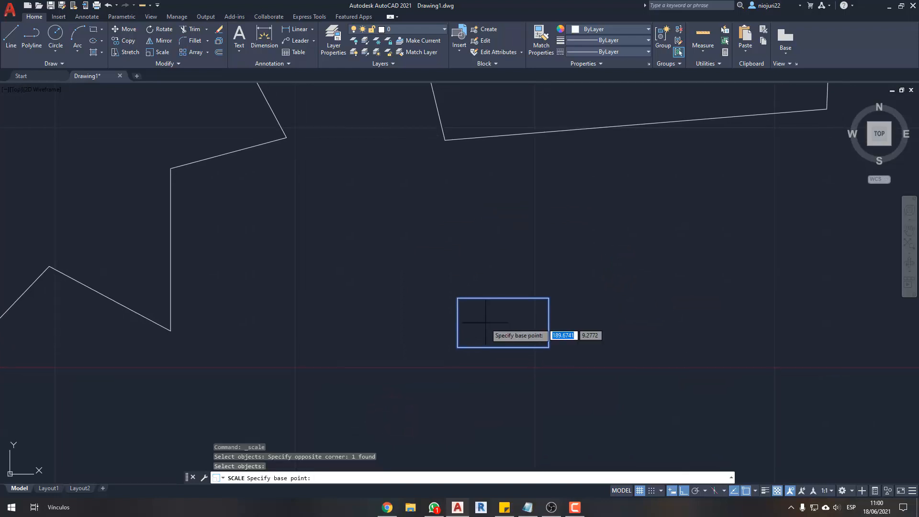
pyautogui.click(458, 347)
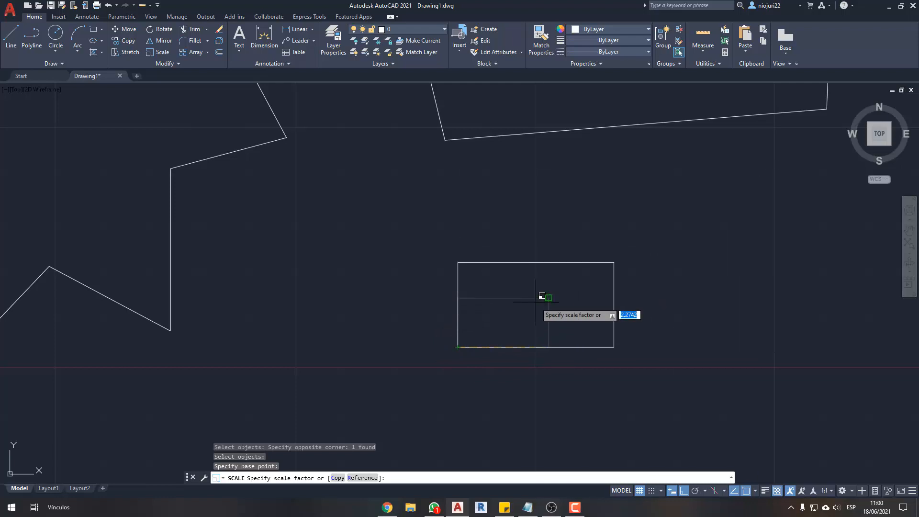
pyautogui.scroll(-6, 558, 304)
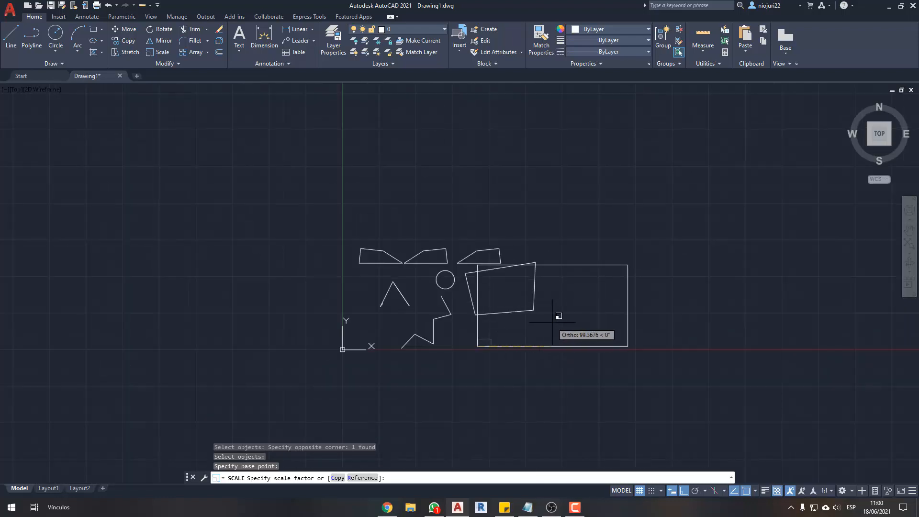
pyautogui.scroll(5, 502, 338)
pyautogui.scroll(-3, 470, 334)
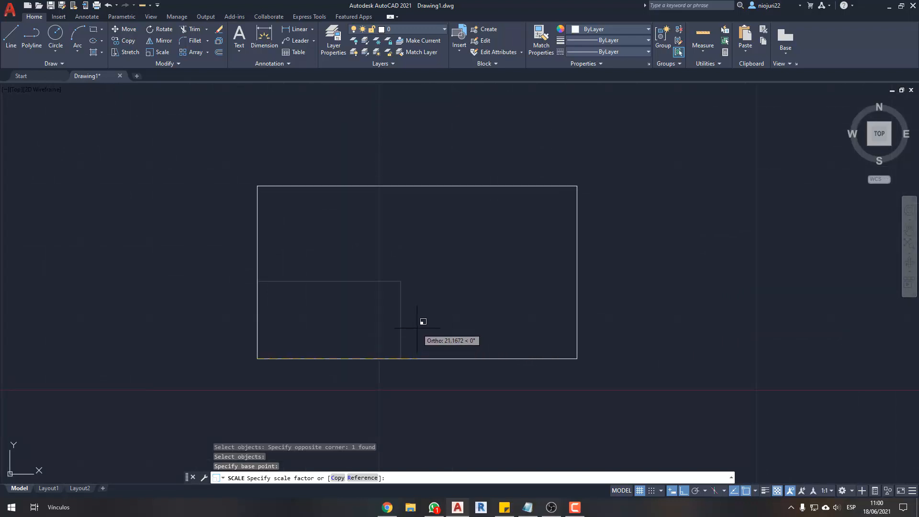
pyautogui.write('2')
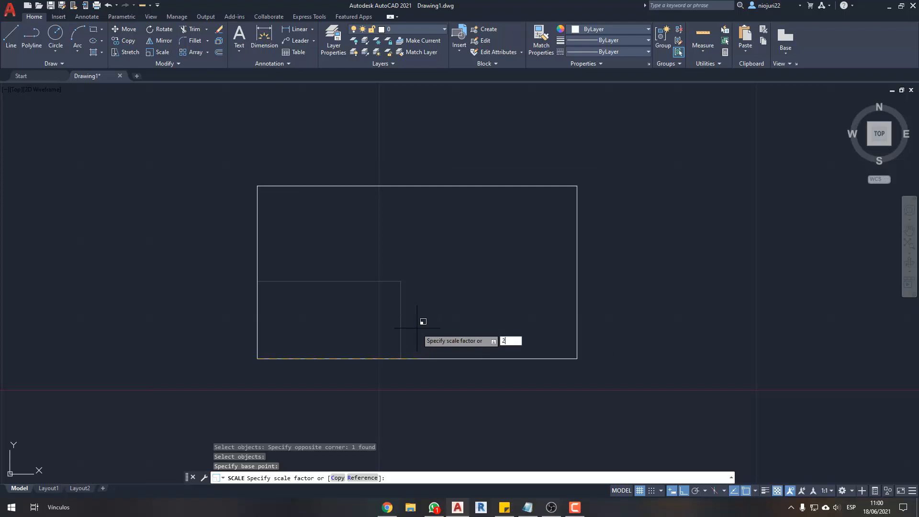
pyautogui.press('Return')
pyautogui.moveTo(419, 324); pyautogui.dragTo(474, 342, button='middle')
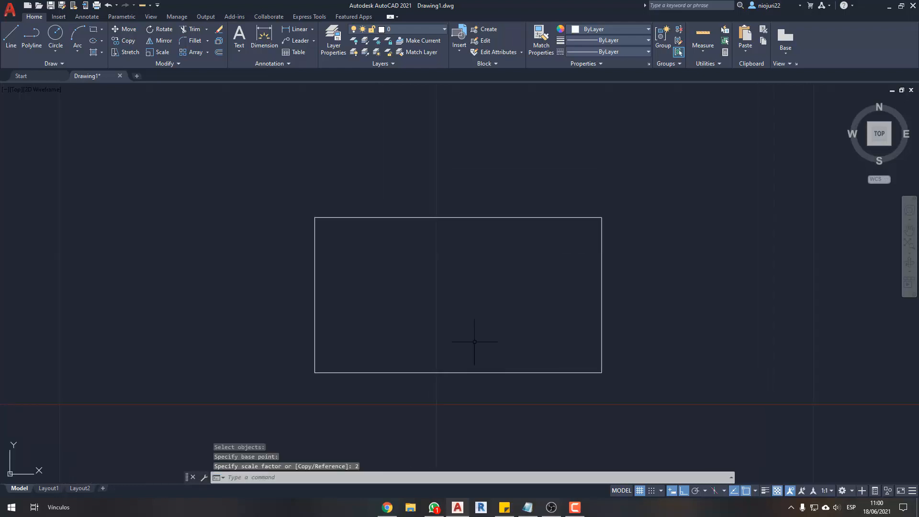
pyautogui.hotkey('ctrl', 'z')
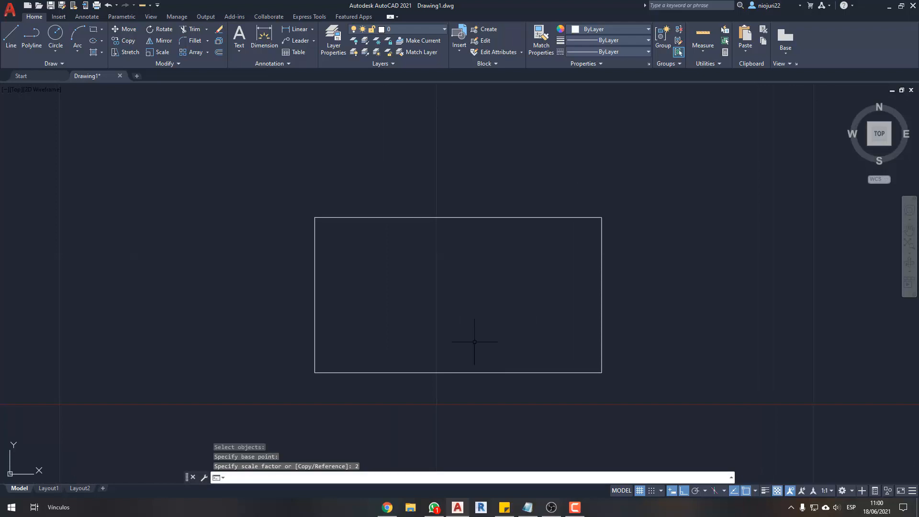
pyautogui.moveTo(466, 330); pyautogui.dragTo(474, 337, button='middle')
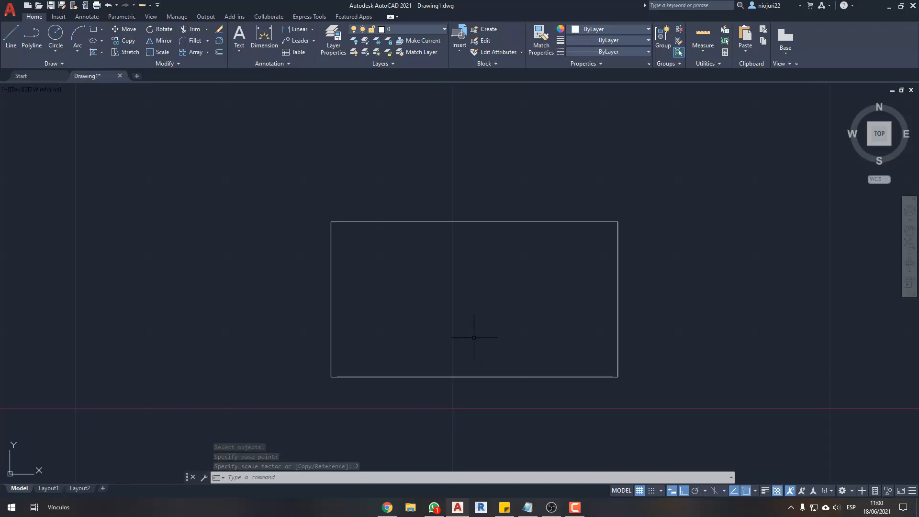
pyautogui.scroll(-2, 459, 330)
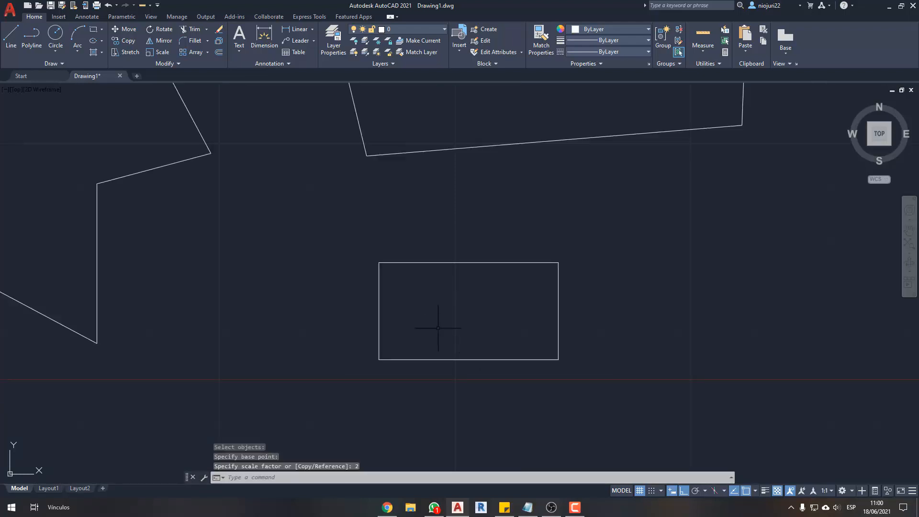
pyautogui.scroll(2, 383, 368)
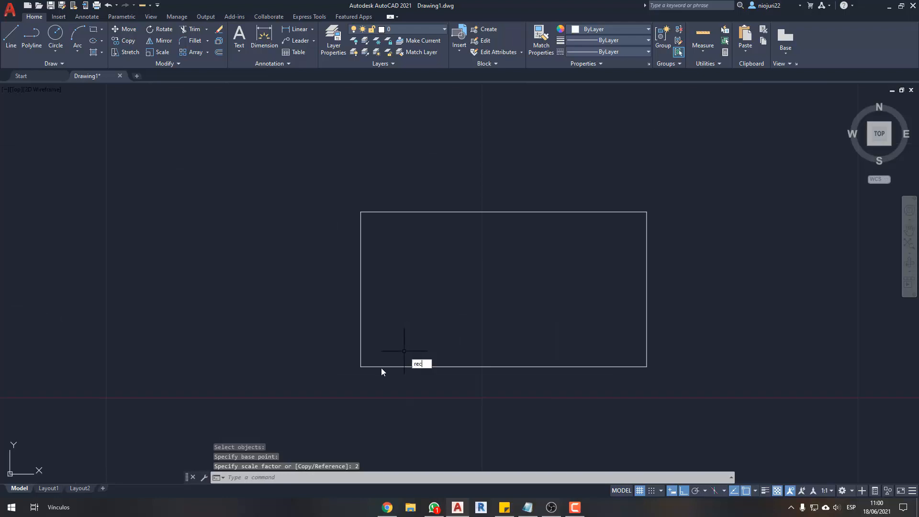
# - Draw a smaller rectangle inside the scaled one, starting from its lower-left corner and spanning less than half its width
pyautogui.write('rec')
pyautogui.press('Return')
pyautogui.click(361, 366)
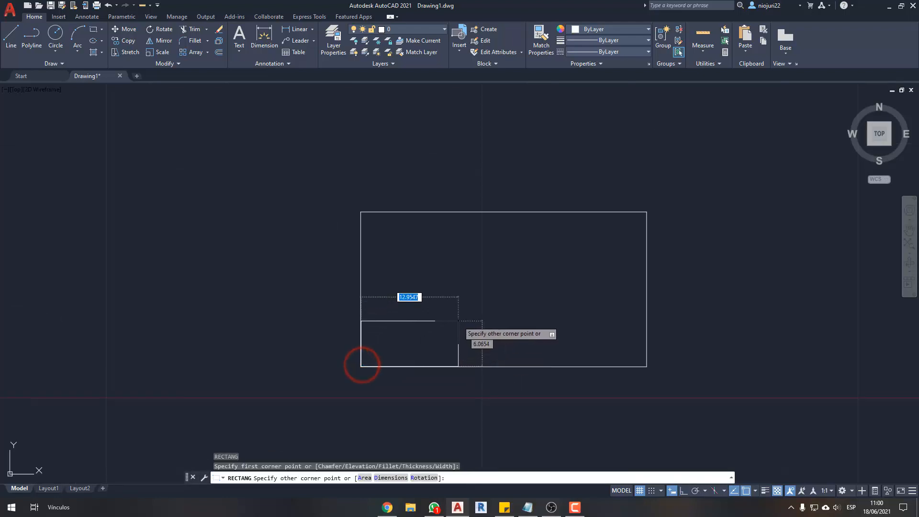
pyautogui.click(480, 307)
pyautogui.press('Escape')
pyautogui.press('Escape')
pyautogui.moveTo(530, 297); pyautogui.dragTo(521, 295, button='middle')
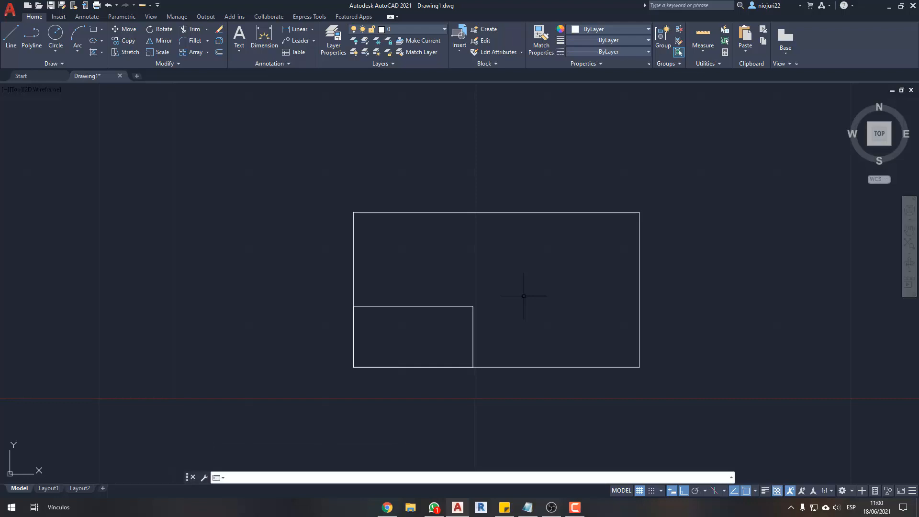
pyautogui.click(508, 282)
pyautogui.click(416, 325)
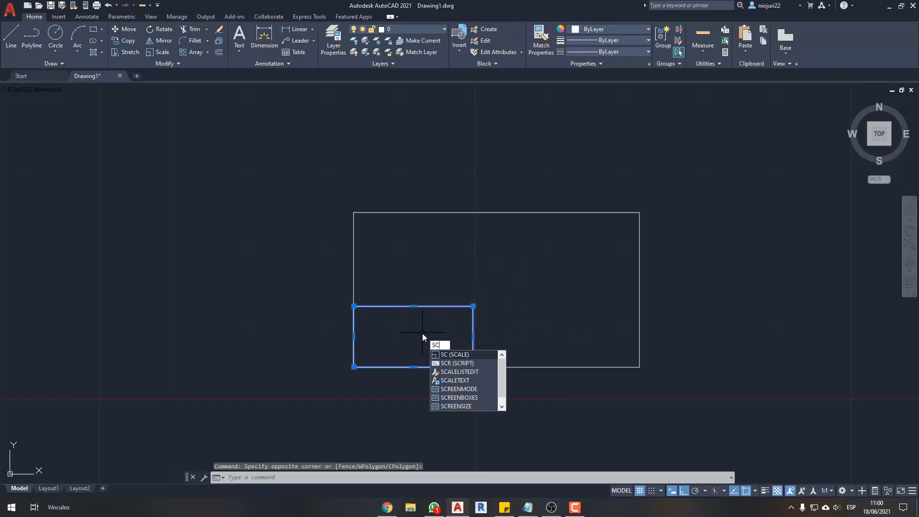
pyautogui.press('Return')
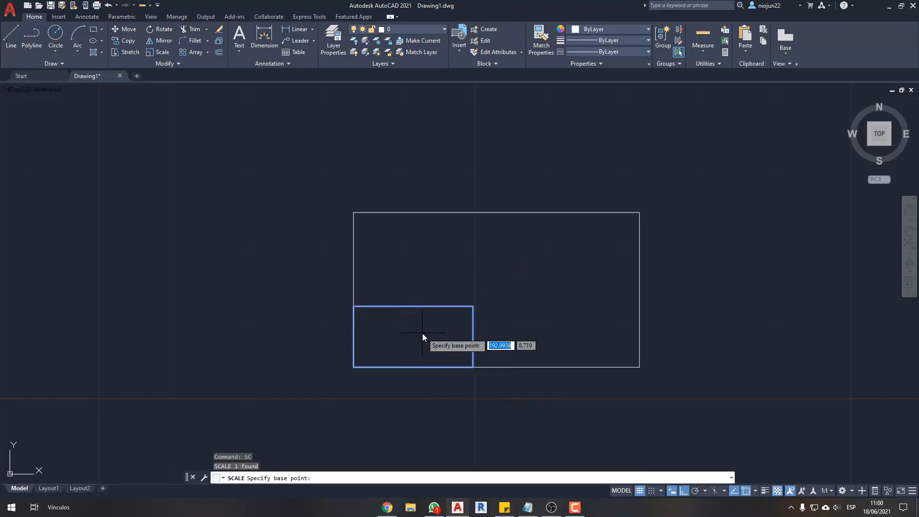
pyautogui.click(354, 366)
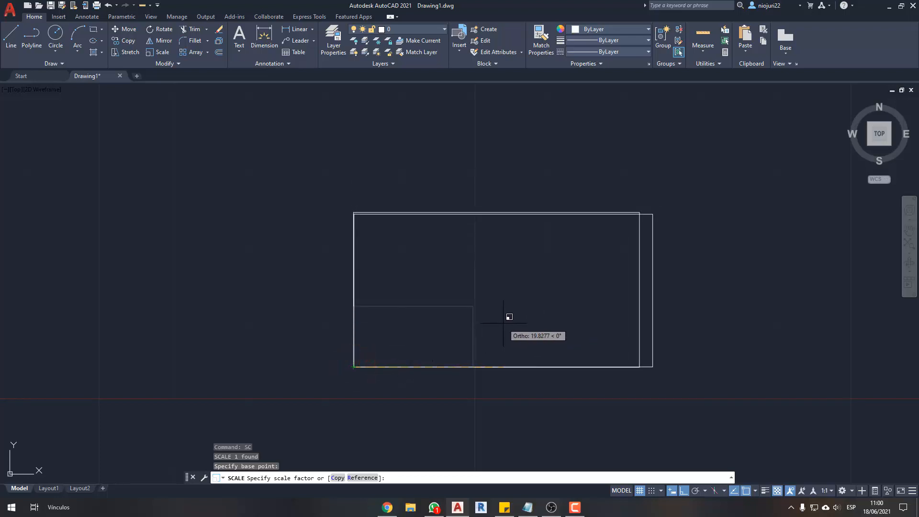
pyautogui.press('Escape')
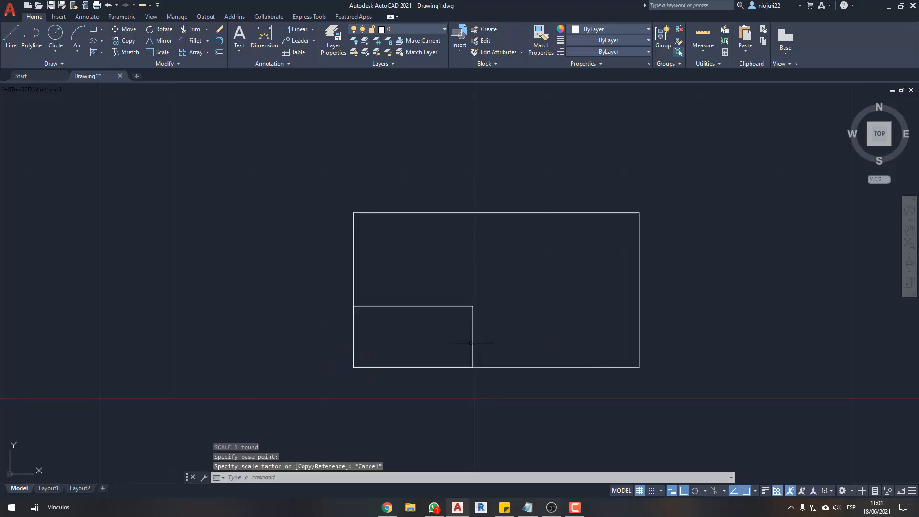
# - Scale the inner rectangle by reference from its lower-left corner, matching its bottom edge to the outer rectangle's bottom edge length
pyautogui.click(492, 302)
pyautogui.click(442, 340)
pyautogui.write('sc')
pyautogui.press('Return')
pyautogui.click(353, 366)
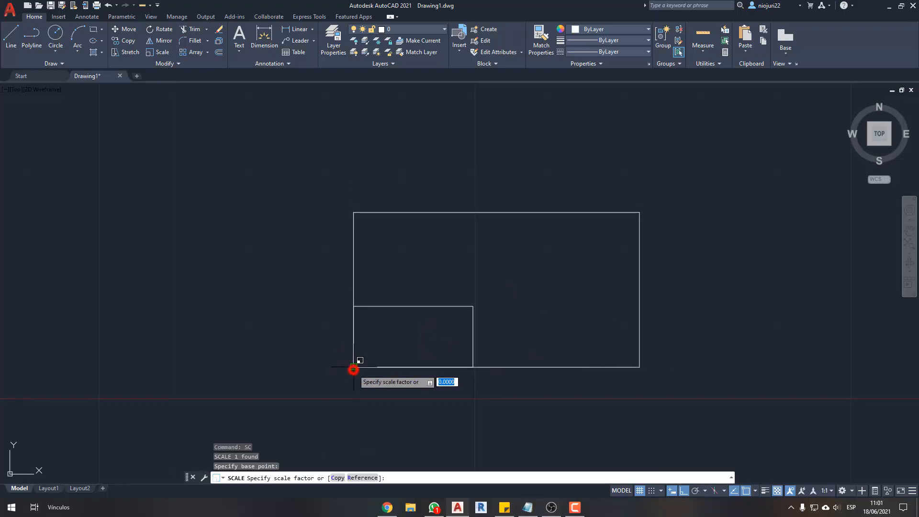
pyautogui.write('r')
pyautogui.press('Return')
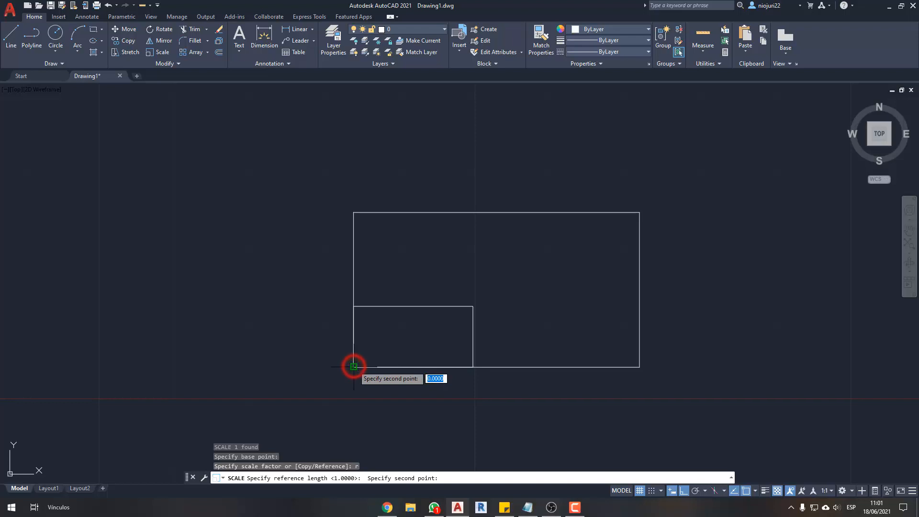
pyautogui.click(472, 366)
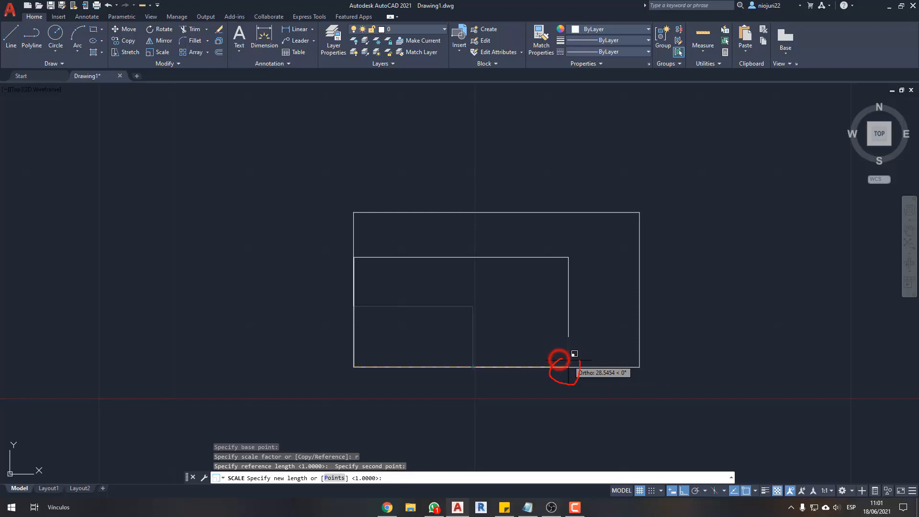
pyautogui.moveTo(352, 382)
pyautogui.mouseDown()
pyautogui.moveTo(573, 385)
pyautogui.moveTo(570, 391)
pyautogui.mouseUp()
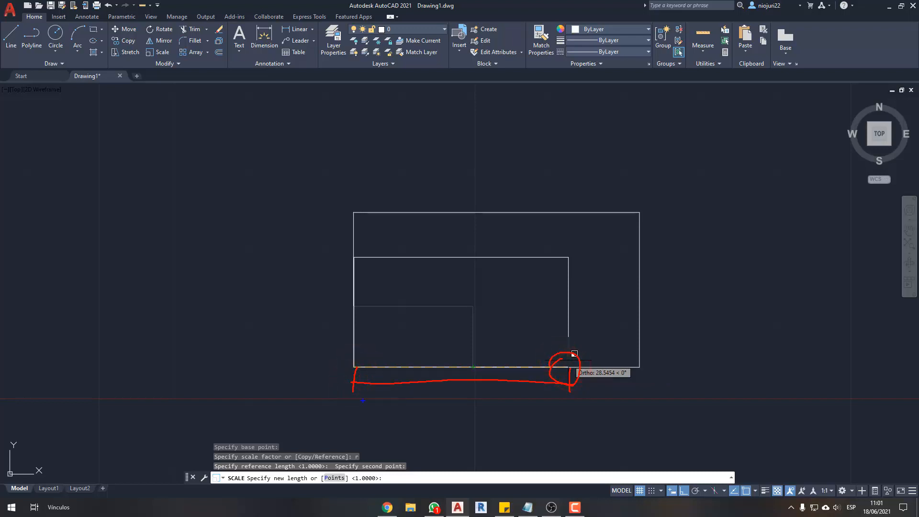
pyautogui.moveTo(354, 421); pyautogui.dragTo(650, 420)
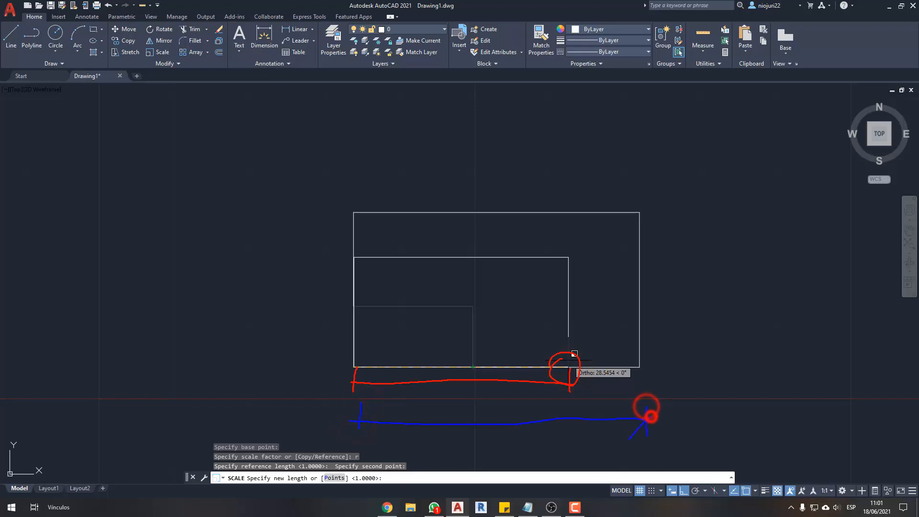
pyautogui.moveTo(360, 419); pyautogui.dragTo(366, 416)
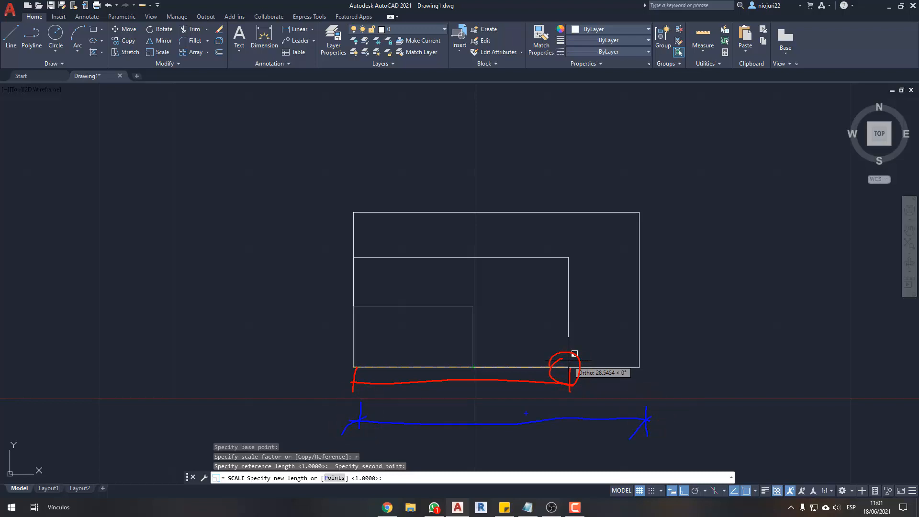
pyautogui.click(639, 368)
pyautogui.press('Escape')
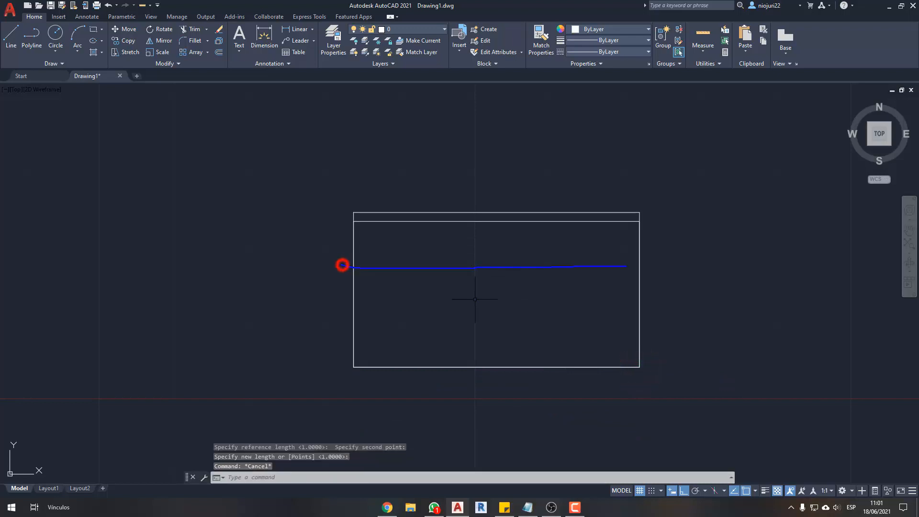
pyautogui.moveTo(342, 266); pyautogui.dragTo(663, 267)
pyautogui.moveTo(362, 264); pyautogui.dragTo(342, 284)
pyautogui.press('Escape')
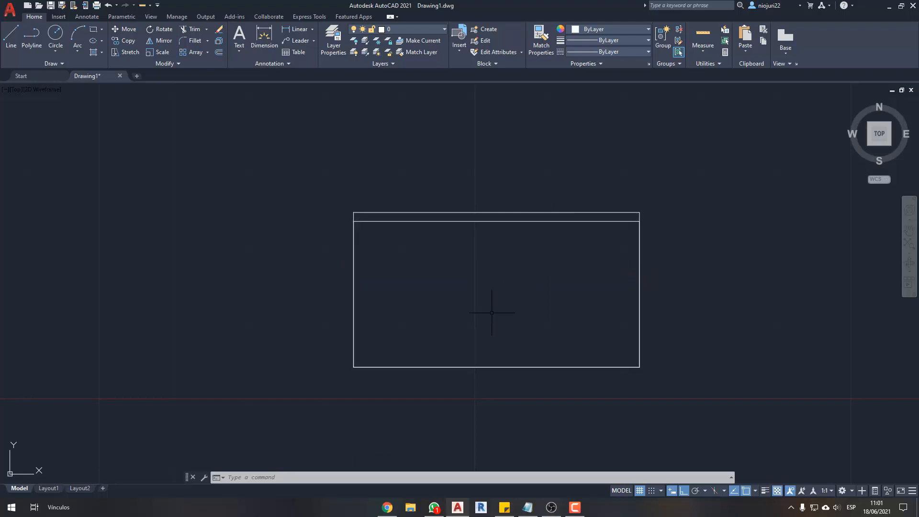
pyautogui.scroll(-3, 491, 312)
pyautogui.moveTo(476, 253); pyautogui.dragTo(464, 287, button='middle')
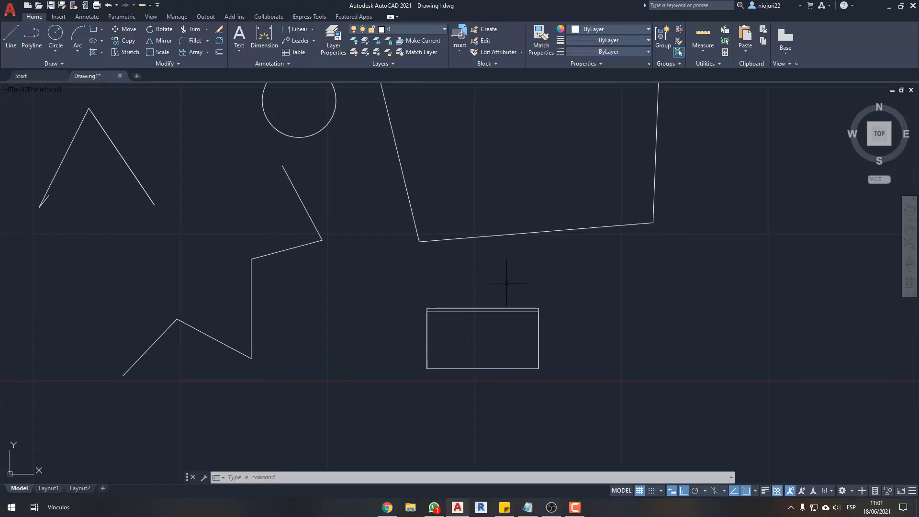
pyautogui.moveTo(356, 244); pyautogui.dragTo(463, 291, button='middle')
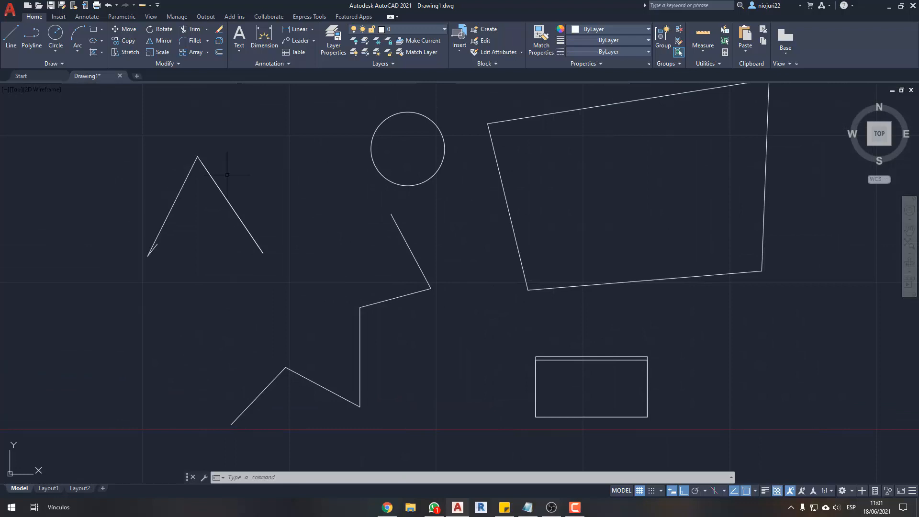
pyautogui.click(207, 29)
pyautogui.click(194, 44)
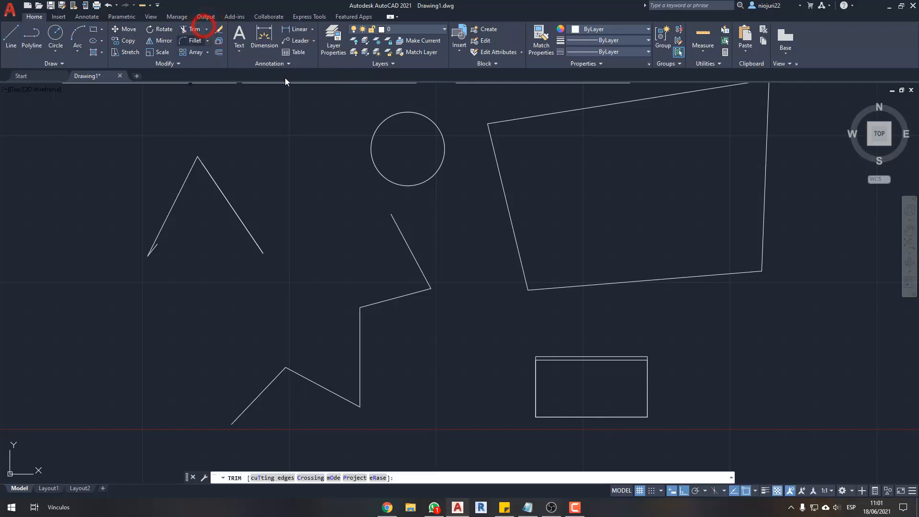
pyautogui.press('Escape')
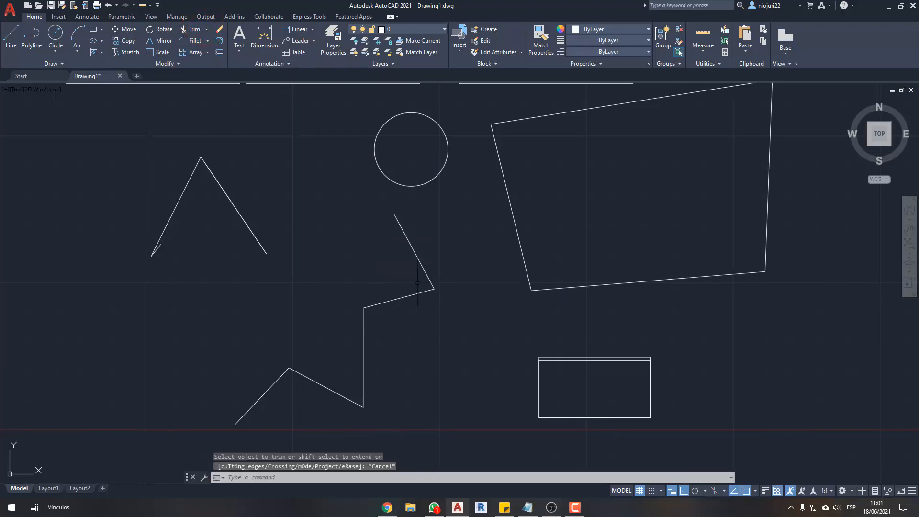
# - Stretch the zigzag polyline's free upper endpoint upward so that its end lies inside the circle
pyautogui.moveTo(413, 283); pyautogui.dragTo(470, 271, button='middle')
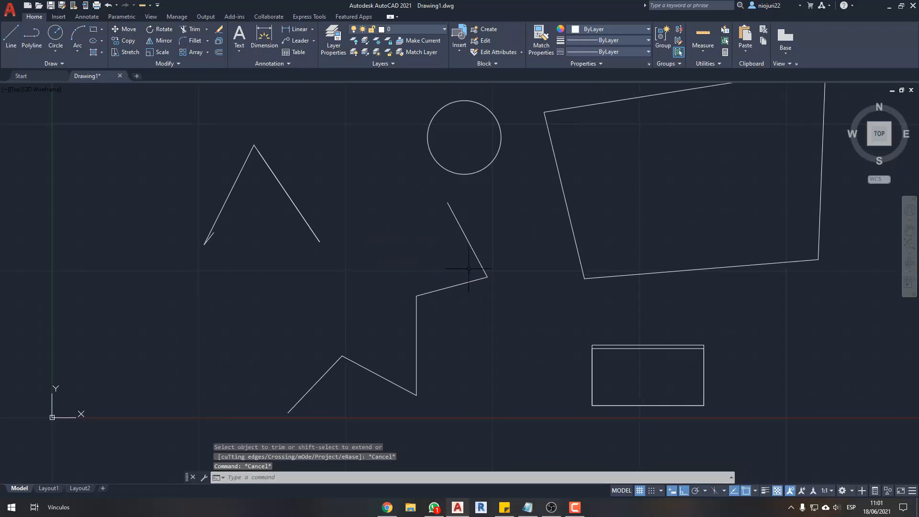
pyautogui.moveTo(465, 269); pyautogui.dragTo(470, 268, button='middle')
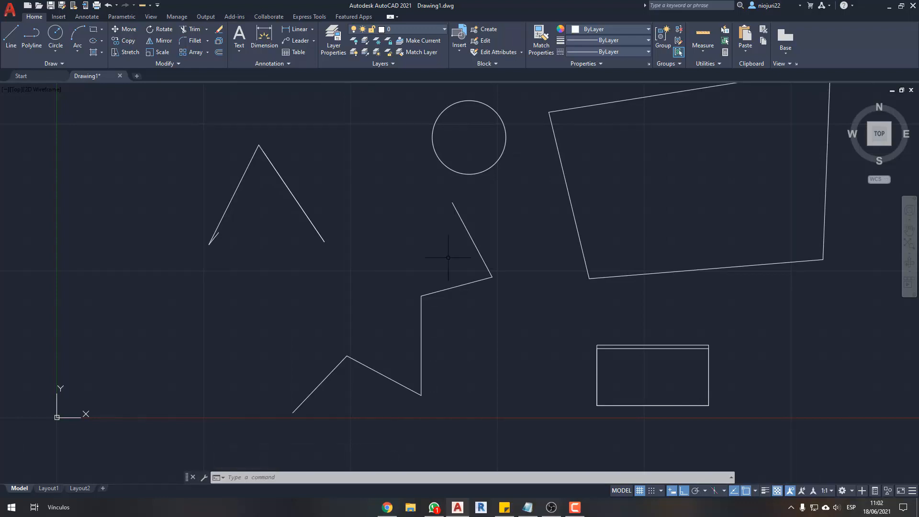
pyautogui.scroll(5, 453, 201)
pyautogui.click(478, 269)
pyautogui.click(440, 296)
pyautogui.click(448, 244)
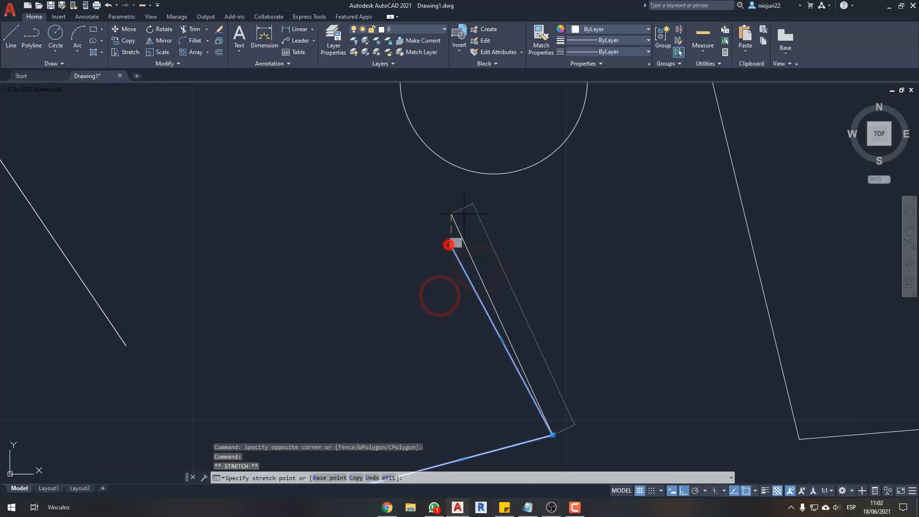
pyautogui.click(496, 134)
pyautogui.press('Escape')
pyautogui.press('Escape')
pyautogui.scroll(-2, 424, 267)
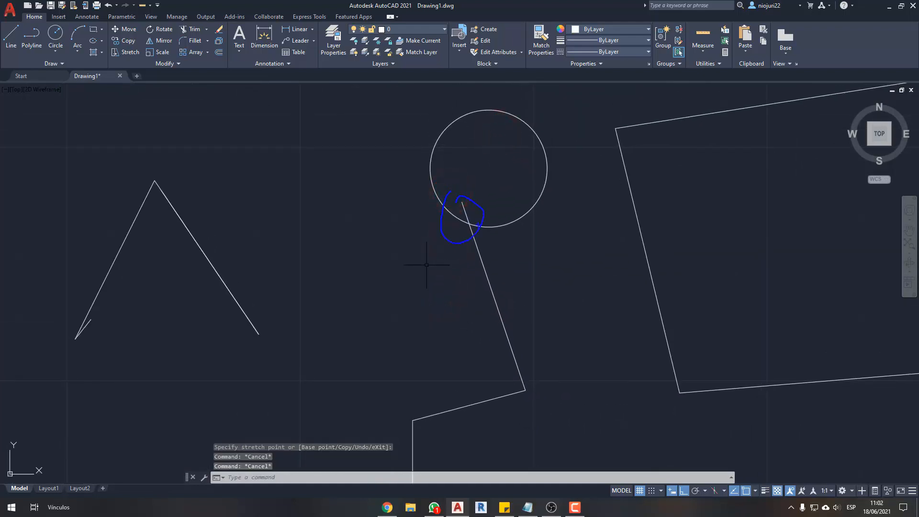
pyautogui.moveTo(424, 226); pyautogui.dragTo(435, 254, button='middle')
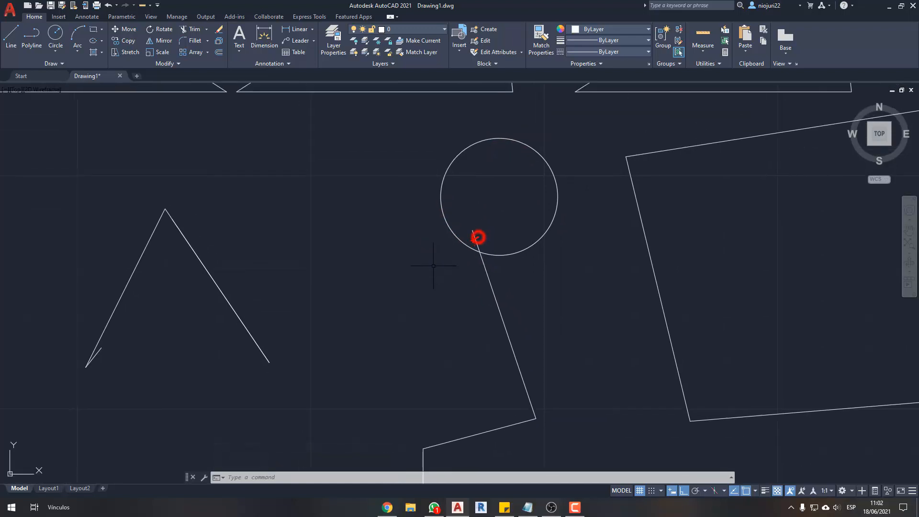
# - Try moving the zigzag polyline's upper endpoint onto the circle's edge, and undo the move
pyautogui.moveTo(471, 232); pyautogui.dragTo(482, 240)
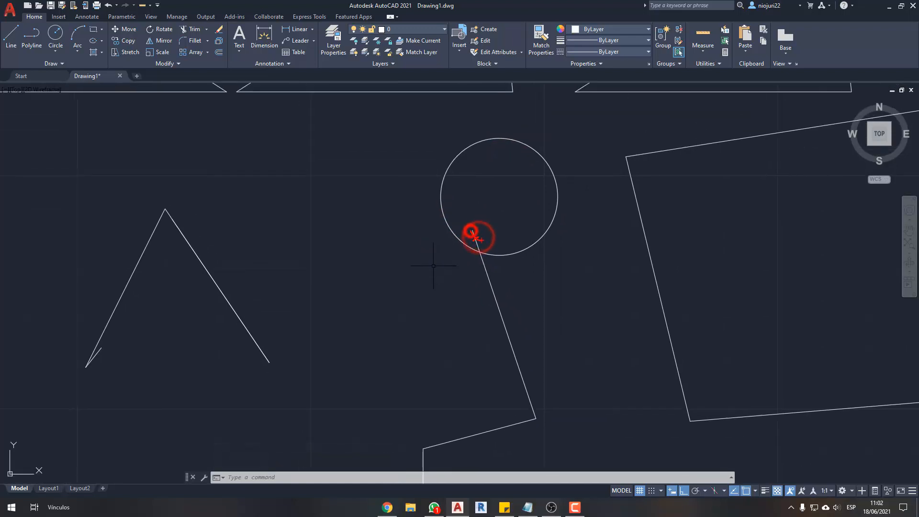
pyautogui.click(482, 260)
pyautogui.click(473, 232)
pyautogui.click(477, 251)
pyautogui.press('Escape')
pyautogui.press('Escape')
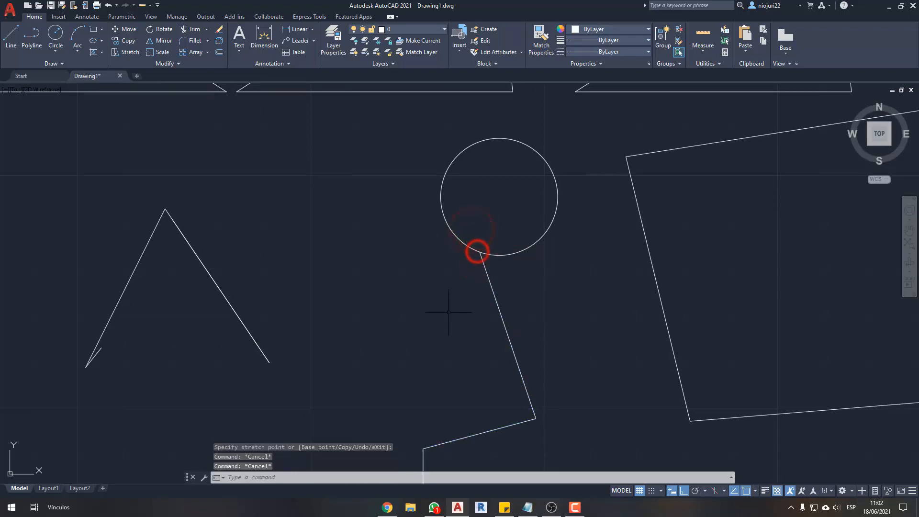
pyautogui.hotkey('ctrl', 'z')
pyautogui.scroll(2, 471, 269)
pyautogui.click(499, 214)
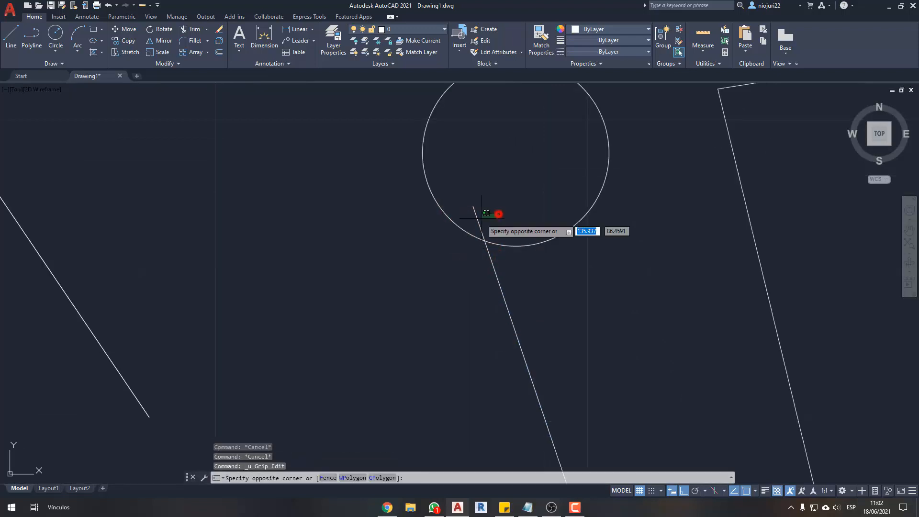
pyautogui.click(478, 218)
pyautogui.press('Escape')
pyautogui.press('Escape')
# - Draw a horizontal line from outside the circle's left side to a point inside its upper half
pyautogui.scroll(-2, 453, 281)
pyautogui.write('l')
pyautogui.press('space')
pyautogui.click(370, 177)
pyautogui.click(484, 209)
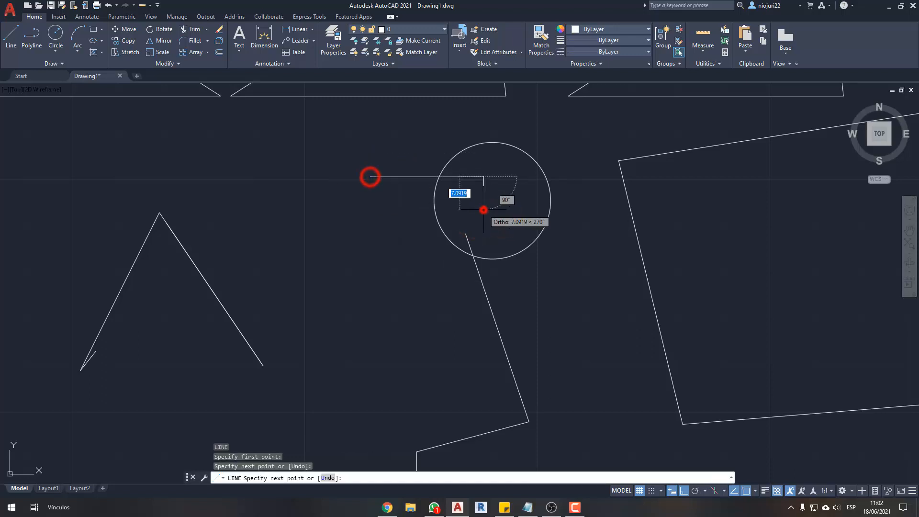
pyautogui.press('space')
pyautogui.press('space')
# - Draw two short vertical lines at the circle's right side, one at its upper right and one at its lower right
pyautogui.click(544, 151)
pyautogui.click(513, 191)
pyautogui.press('space')
pyautogui.press('space')
pyautogui.click(550, 273)
pyautogui.click(507, 214)
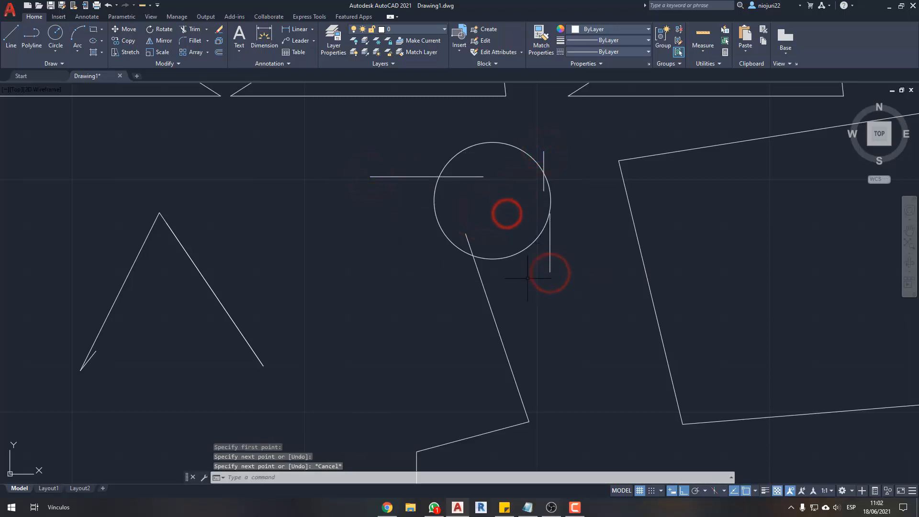
pyautogui.press('space')
pyautogui.press('space')
# - Turn Ortho off and draw a slanted line across the circle's lower edge, to the right of the polyline's end
pyautogui.press('F8')
pyautogui.click(520, 283)
pyautogui.click(502, 218)
pyautogui.press('Escape')
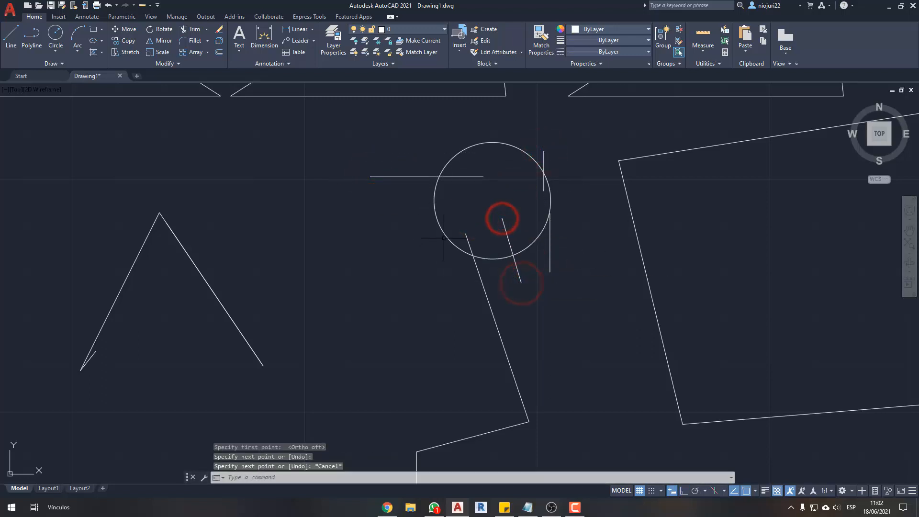
# - Trim the ends of the polyline, slanted line, horizontal line and upper-right vertical line that lie inside the circle
pyautogui.scroll(2, 506, 185)
pyautogui.write('t')
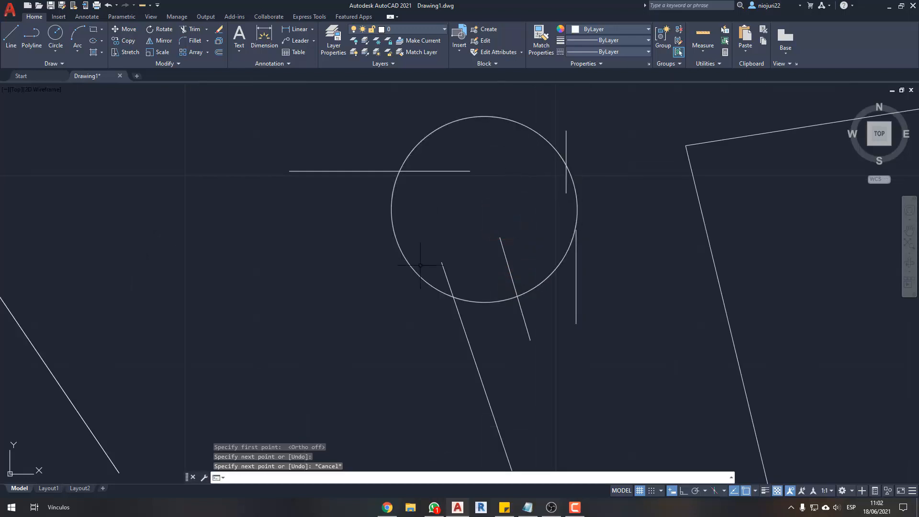
pyautogui.scroll(2, 420, 265)
pyautogui.scroll(-5, 414, 301)
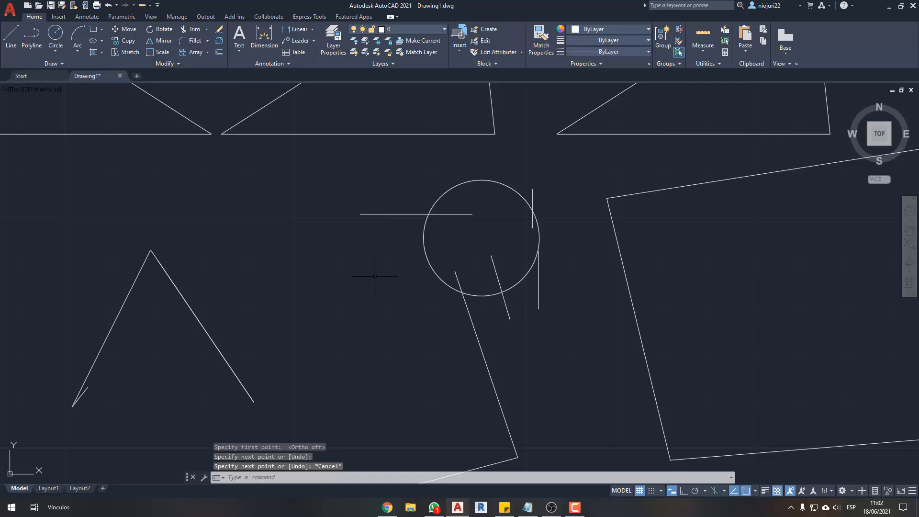
pyautogui.press('Return')
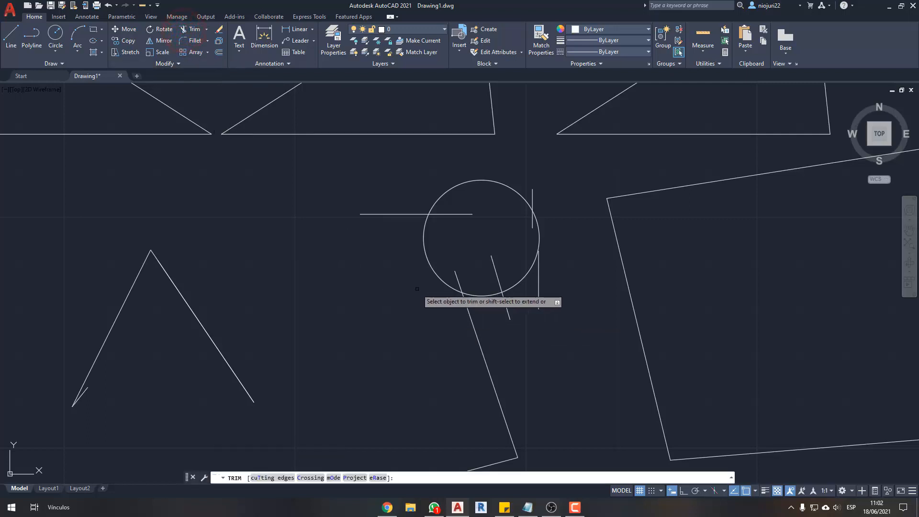
pyautogui.scroll(2, 417, 289)
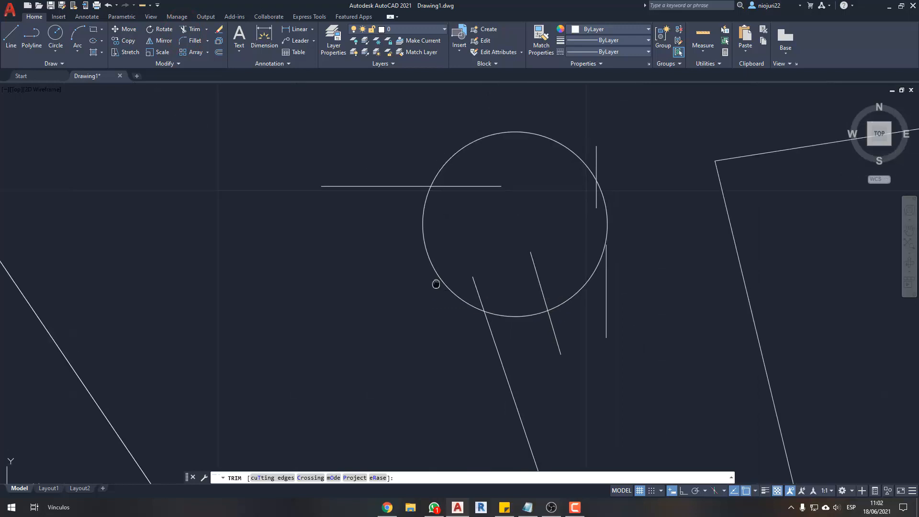
pyautogui.click(448, 274)
pyautogui.click(466, 274)
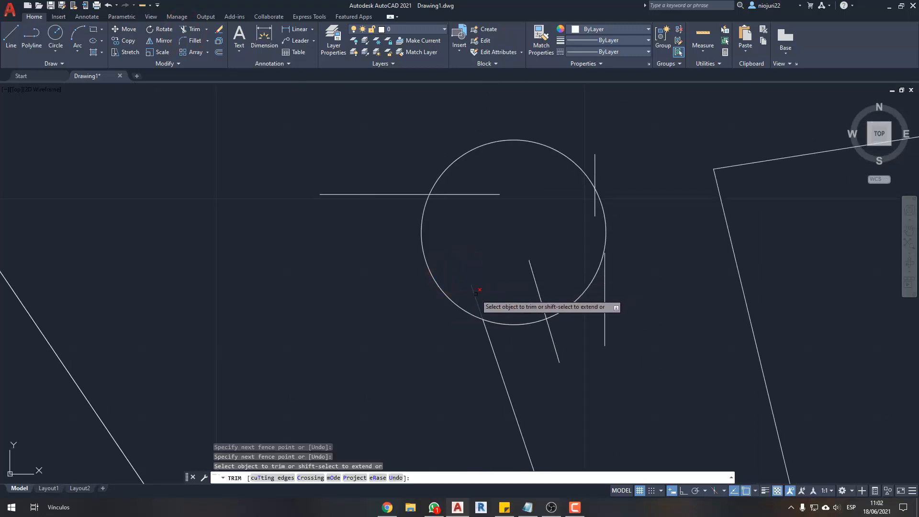
pyautogui.click(475, 294)
pyautogui.click(532, 269)
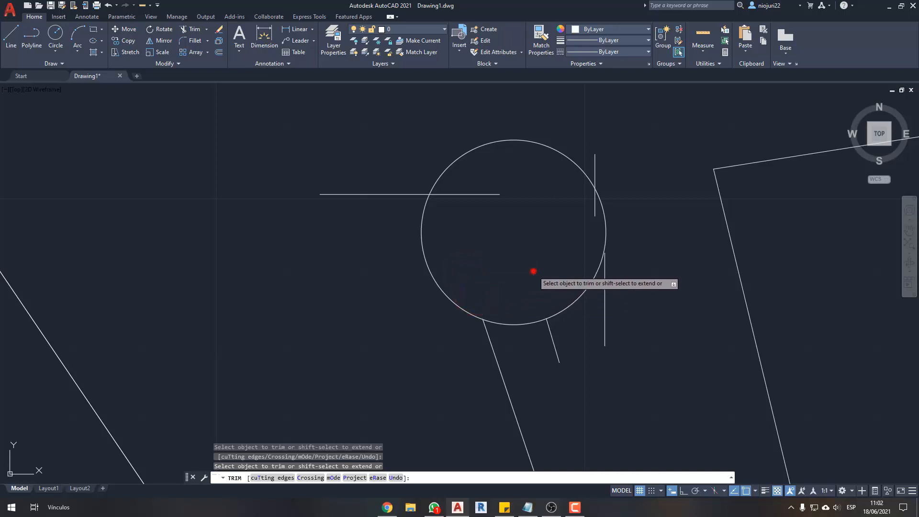
pyautogui.click(485, 195)
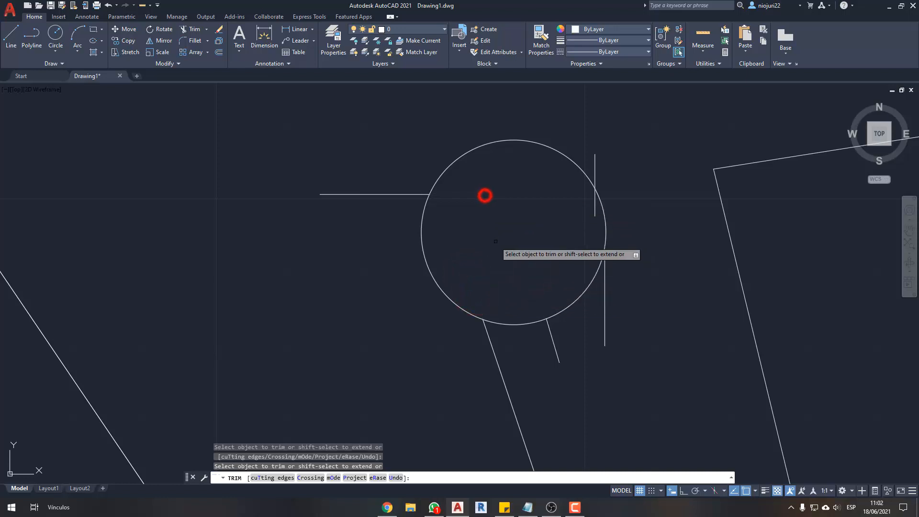
pyautogui.click(595, 211)
pyautogui.press('Escape')
# - Undo the trims to restore the line ends inside the circle
pyautogui.hotkey('ctrl', 'z')
pyautogui.hotkey('ctrl', 'z')
pyautogui.hotkey('ctrl', 'z')
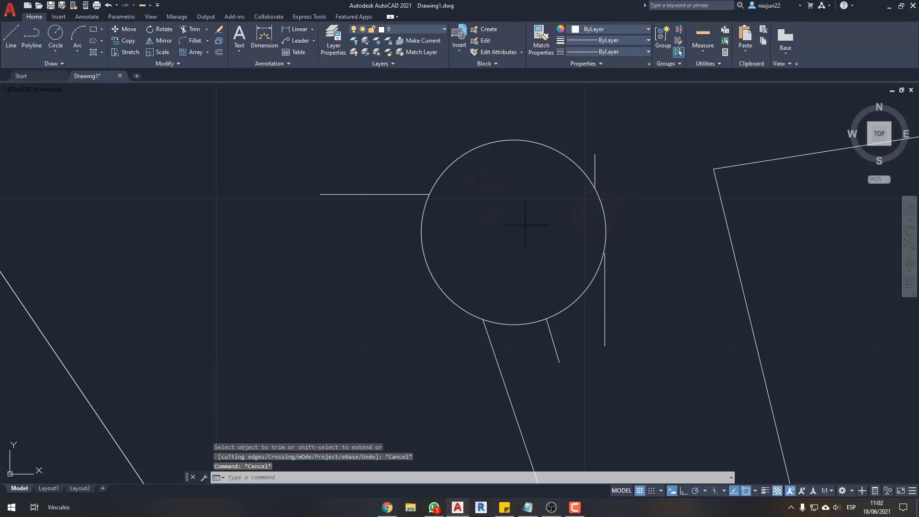
pyautogui.hotkey('ctrl', 'z')
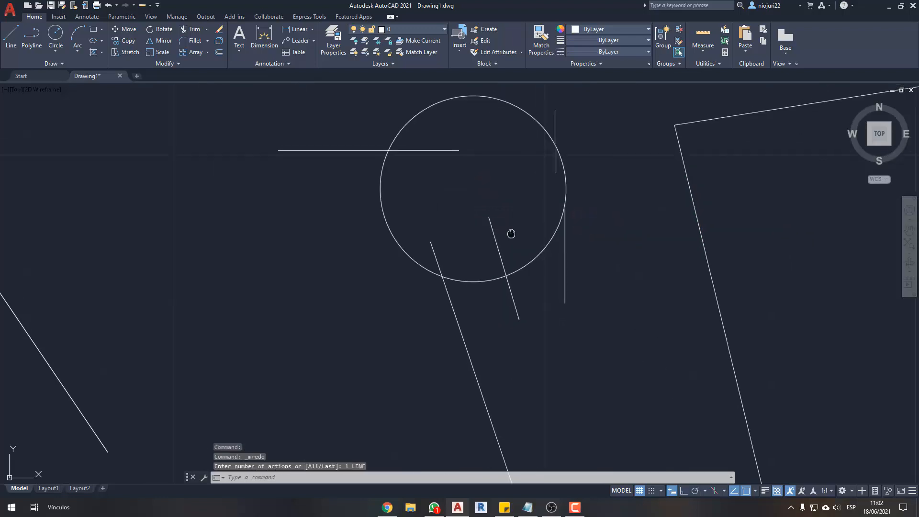
# - Trim the four line ends inside the circle again, starting with the horizontal line, and undo these trims
pyautogui.click(194, 29)
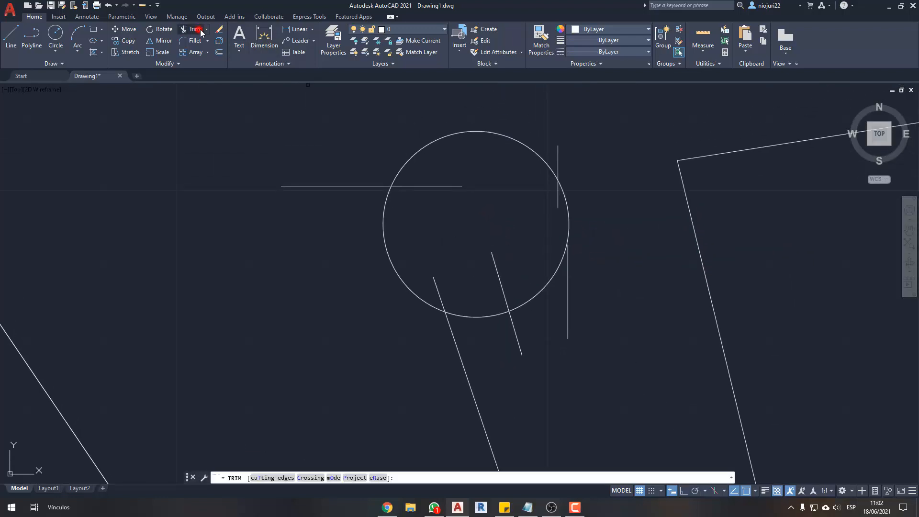
pyautogui.click(443, 186)
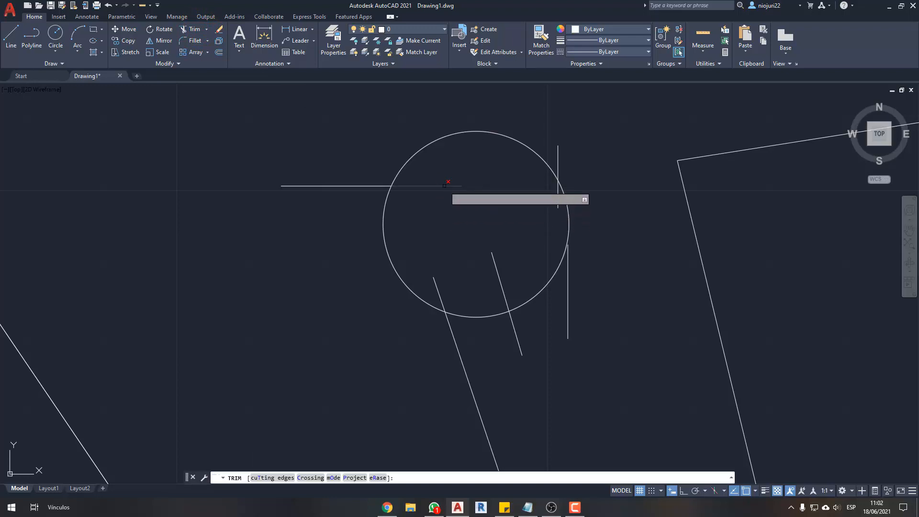
pyautogui.click(434, 285)
pyautogui.click(497, 266)
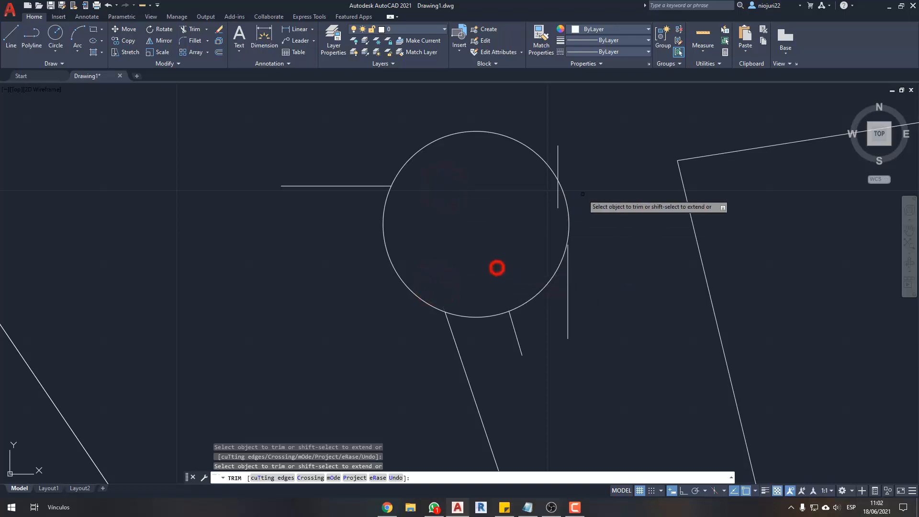
pyautogui.click(557, 198)
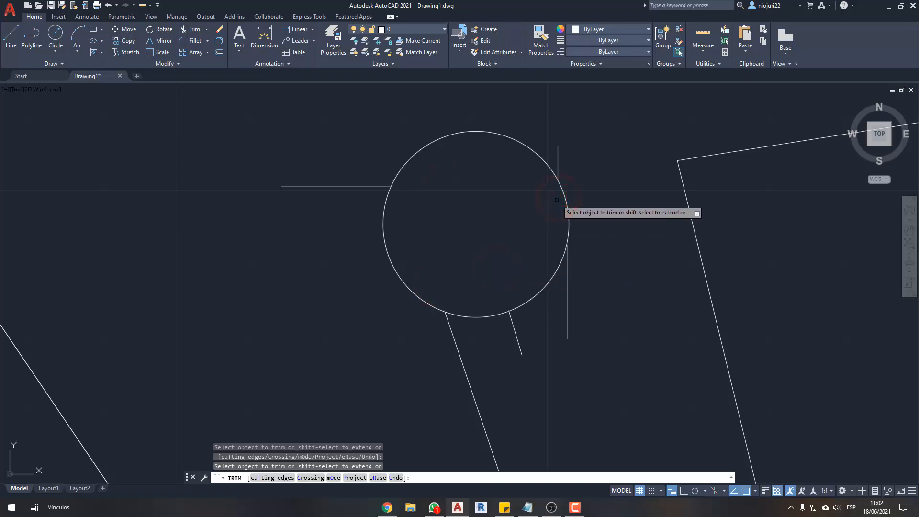
pyautogui.press('Escape')
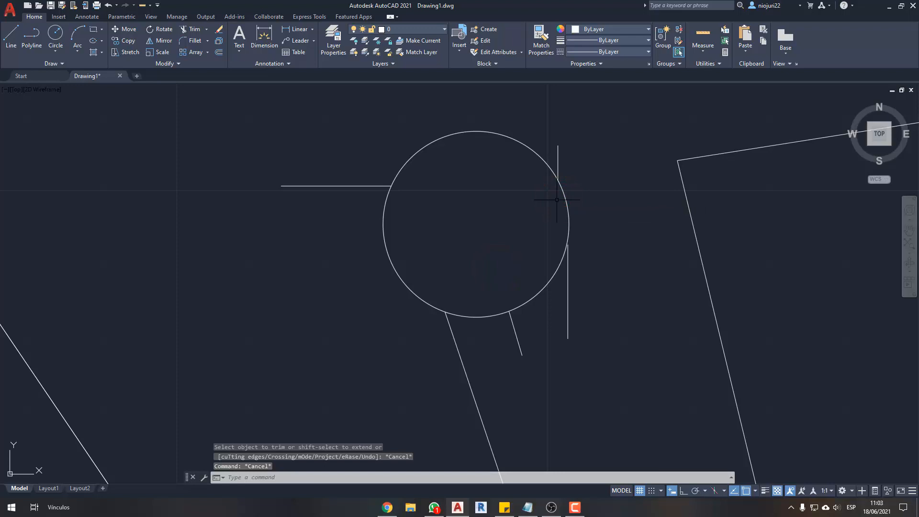
pyautogui.hotkey('ctrl', 'z')
pyautogui.hotkey('ctrl', 'z')
# - Trim the part of the horizontal line outside the circle with a fence across it, and undo the trim
pyautogui.scroll(2, 416, 192)
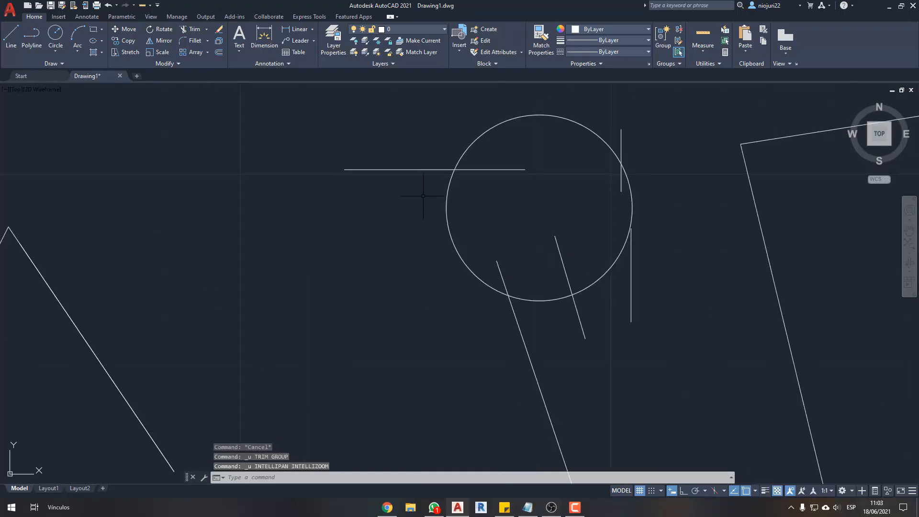
pyautogui.moveTo(425, 204); pyautogui.dragTo(423, 237, button='middle')
pyautogui.press('Return')
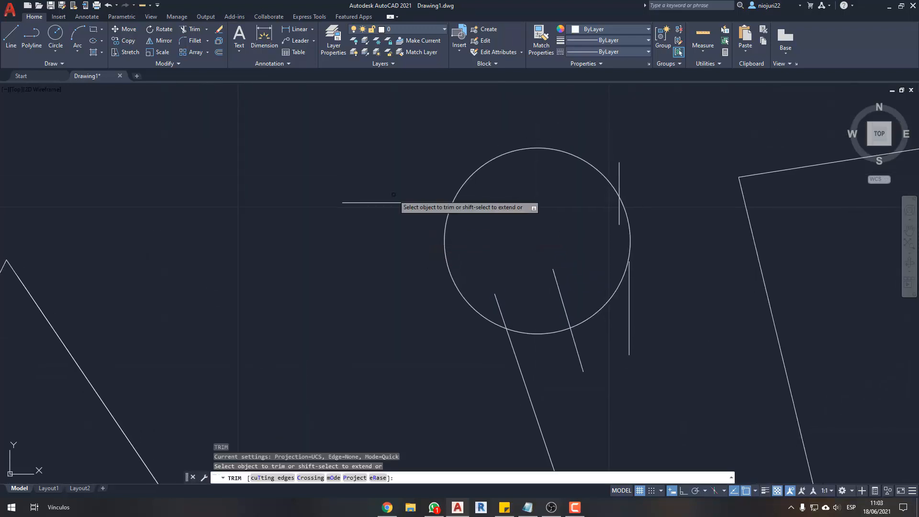
pyautogui.click(305, 123)
pyautogui.click(406, 253)
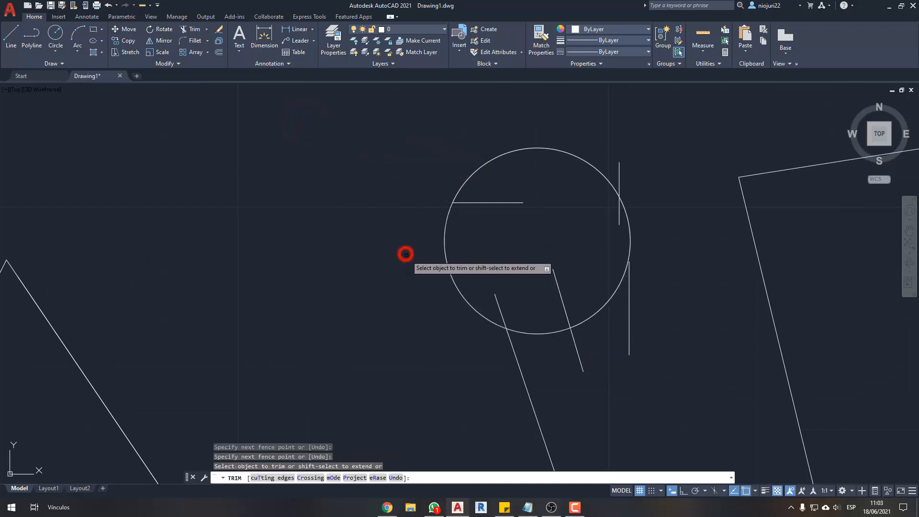
pyautogui.hotkey('ctrl', 'z')
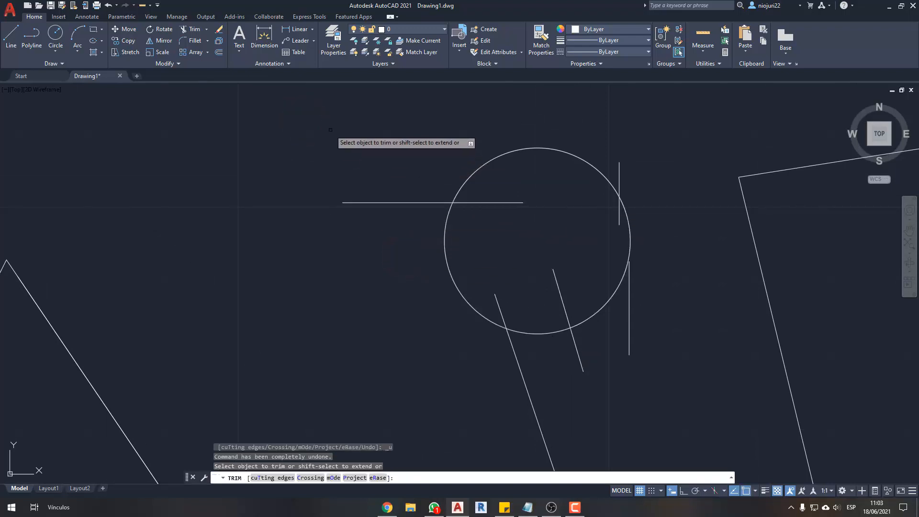
pyautogui.press('Escape')
pyautogui.press('Escape')
pyautogui.click(308, 111)
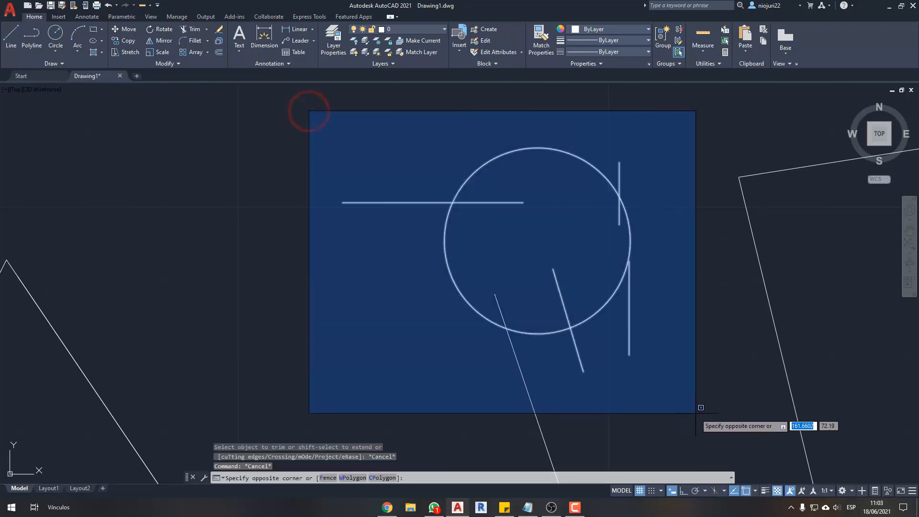
pyautogui.click(696, 413)
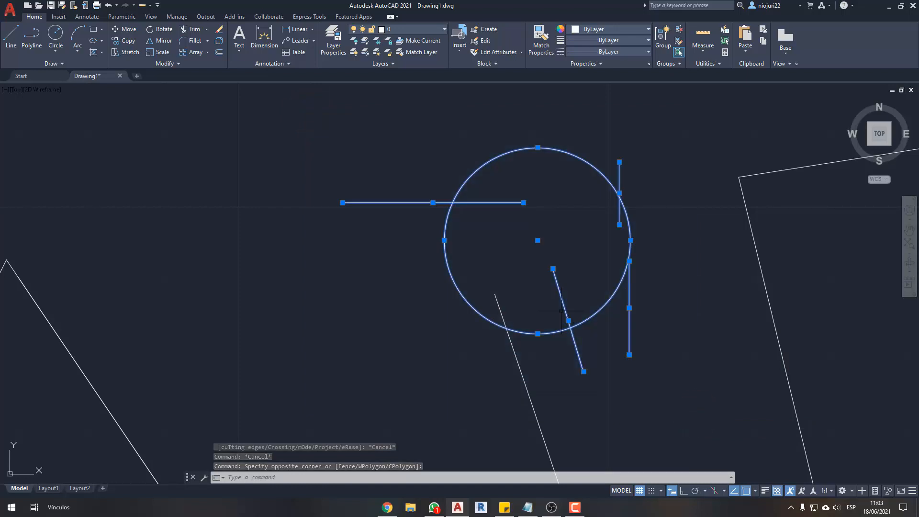
pyautogui.press('Escape')
# - Trim the horizontal, slanted and upper-right vertical lines and the polyline back to the circle's edge, removing their inner ends
pyautogui.press('space')
pyautogui.click(516, 203)
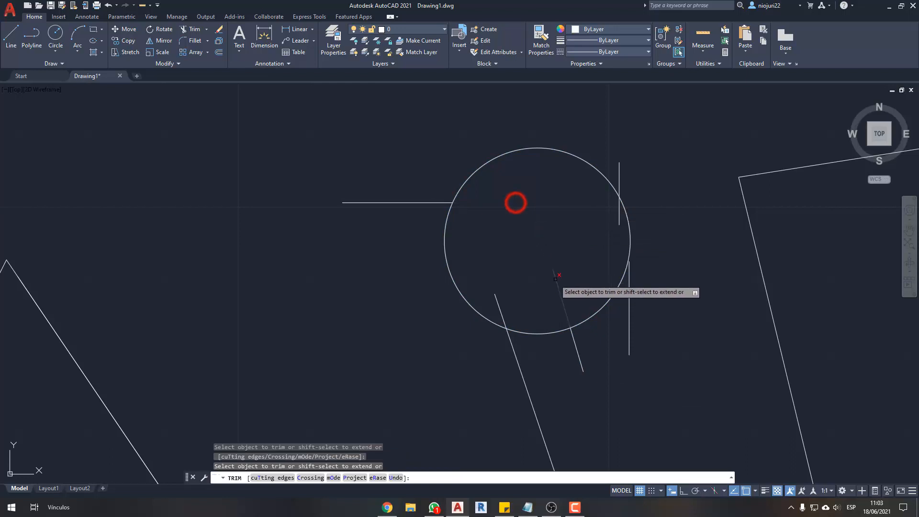
pyautogui.click(558, 278)
pyautogui.click(619, 211)
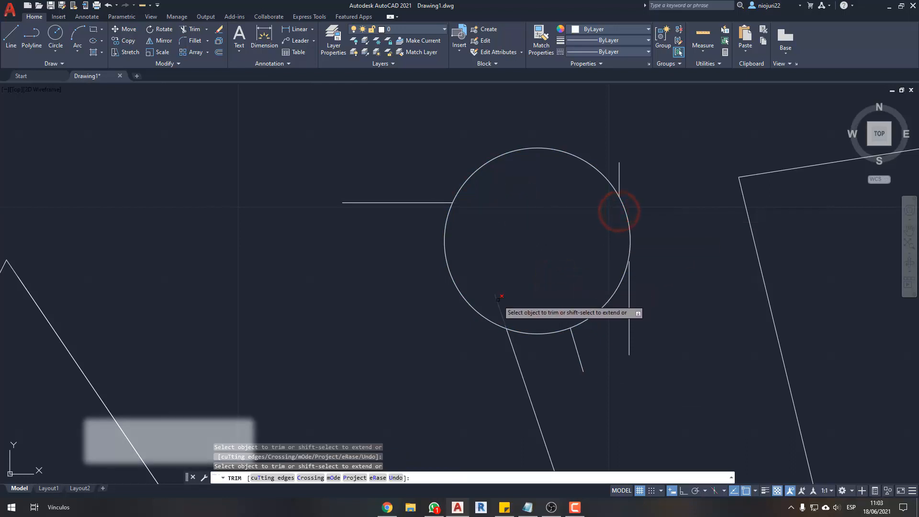
pyautogui.click(498, 301)
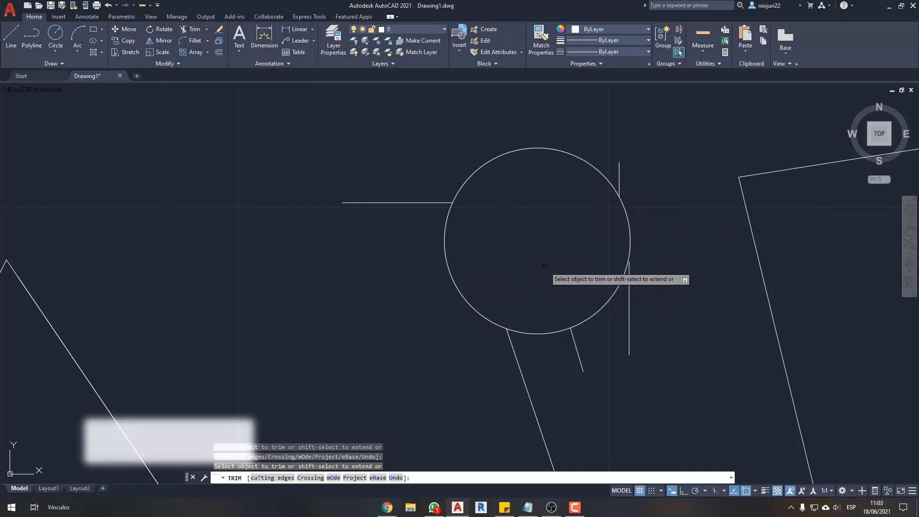
pyautogui.press('Escape')
# - Remove the remaining horizontal line outside the circle using Trim with a fence across it
pyautogui.moveTo(547, 262); pyautogui.dragTo(556, 246, button='middle')
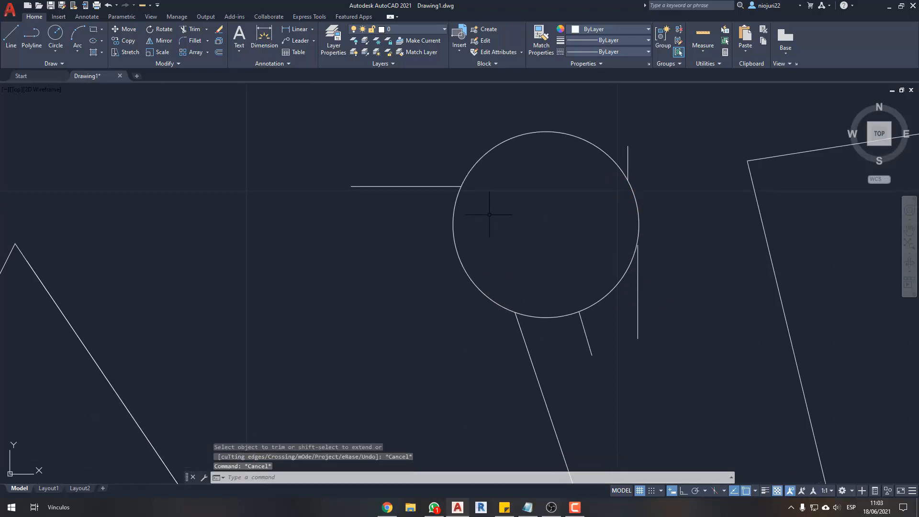
pyautogui.press('Return')
pyautogui.click(308, 124)
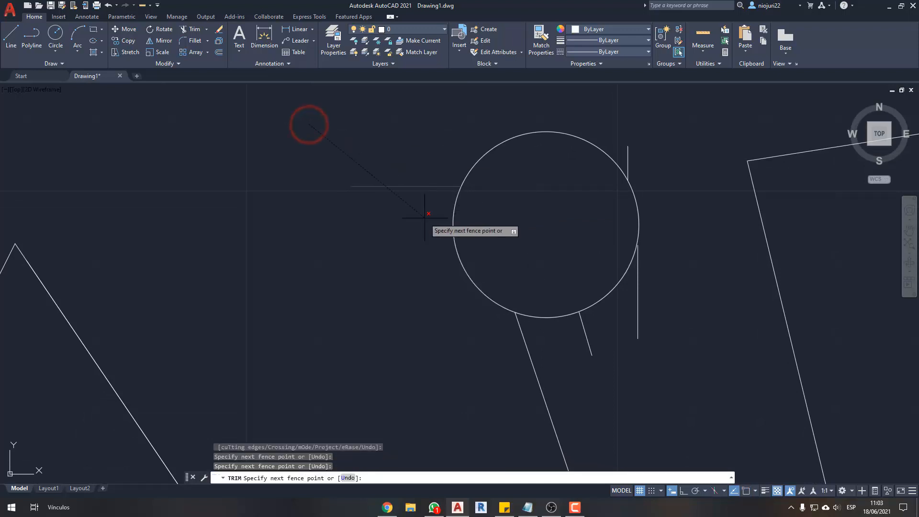
pyautogui.click(412, 236)
pyautogui.press('Escape')
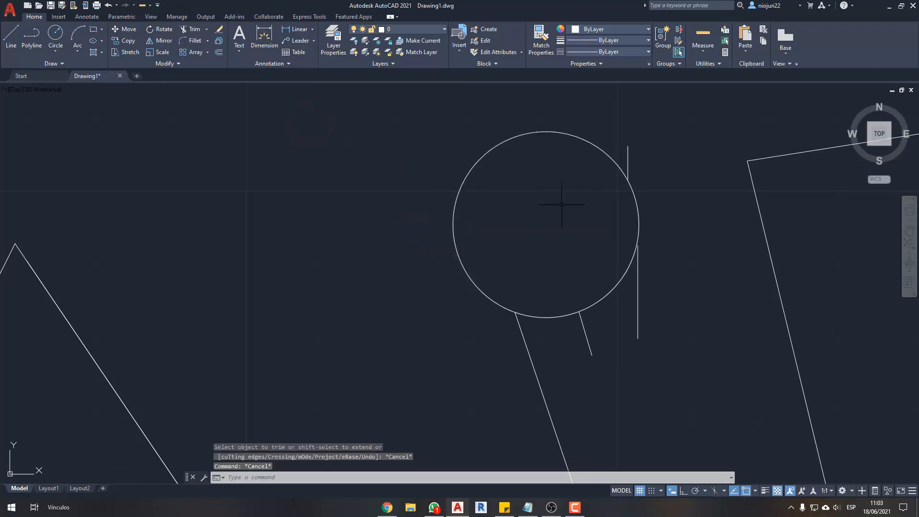
# - Erase the two vertical lines and the short slanted line around the circle, keeping the circle and polyline
pyautogui.click(561, 114)
pyautogui.click(724, 374)
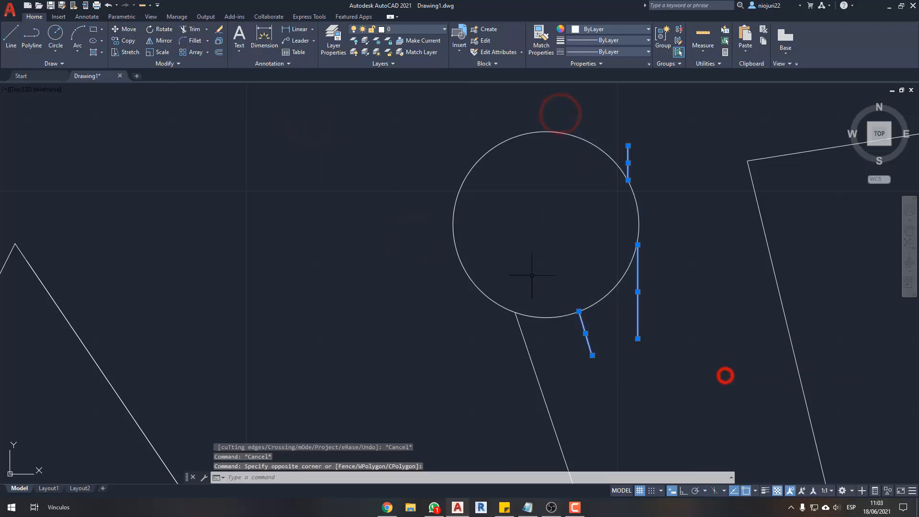
pyautogui.scroll(-3, 526, 260)
pyautogui.scroll(4, 526, 261)
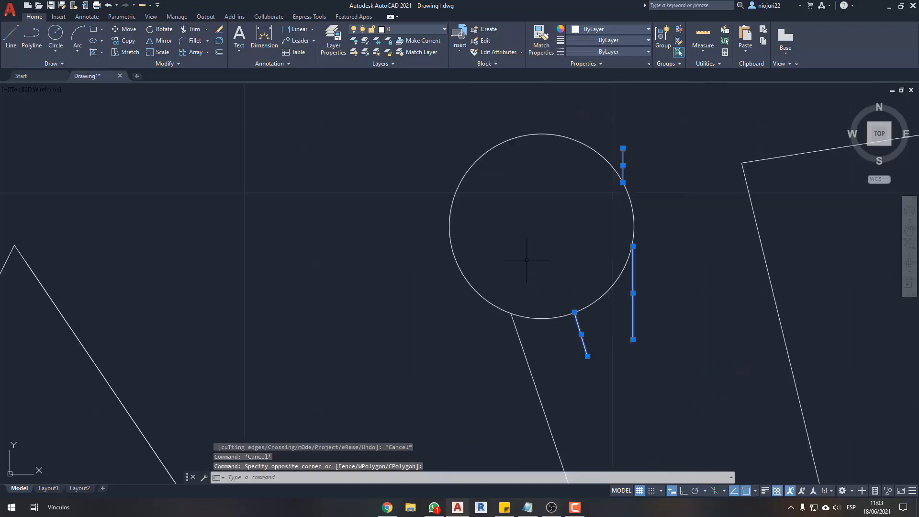
pyautogui.press('Escape')
pyautogui.click(565, 119)
pyautogui.click(700, 396)
pyautogui.press('Delete')
pyautogui.moveTo(407, 343); pyautogui.dragTo(425, 355, button='middle')
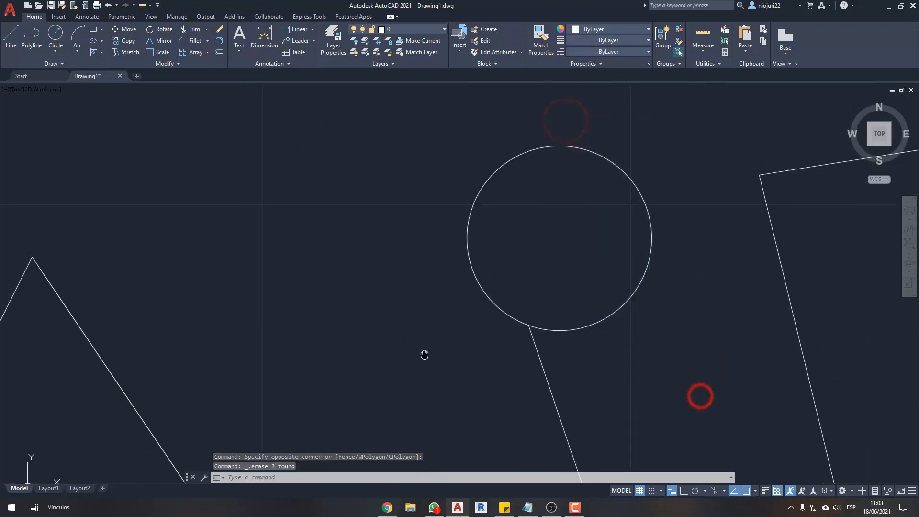
# - Draw two slanted lines crossing the circle's left side, one at the lower left and one at the upper left, each ending inside it
pyautogui.write('l')
pyautogui.press('space')
pyautogui.click(437, 329)
pyautogui.click(535, 240)
pyautogui.press('space')
pyautogui.press('space')
pyautogui.click(576, 196)
pyautogui.click(455, 119)
pyautogui.press('space')
pyautogui.press('space')
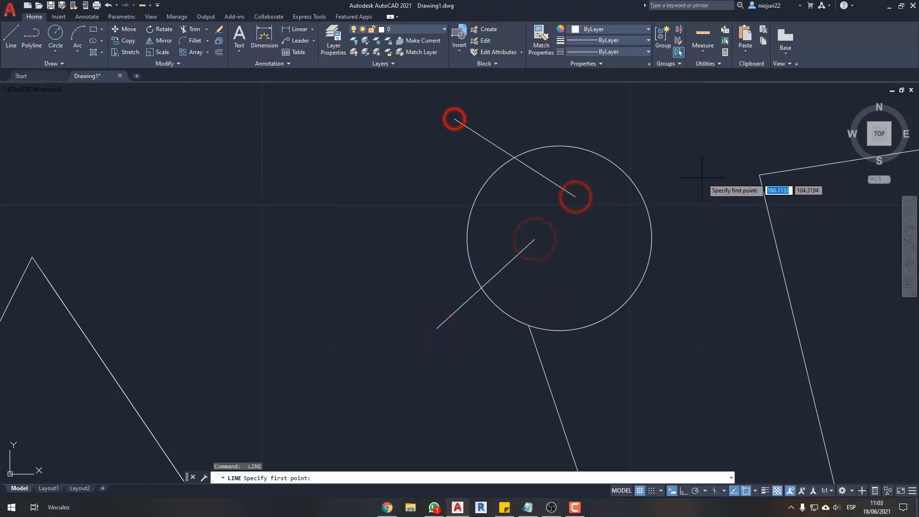
# - Draw two slanted lines crossing the circle's right side, one at the upper right and one at the lower right
pyautogui.click(599, 242)
pyautogui.click(663, 185)
pyautogui.press('space')
pyautogui.press('space')
pyautogui.click(689, 344)
pyautogui.click(581, 275)
pyautogui.press('Escape')
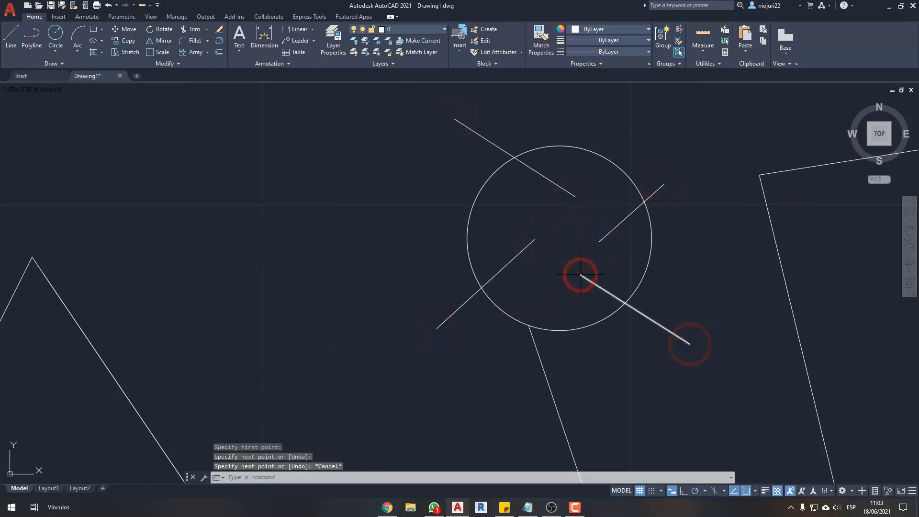
pyautogui.rightClick(581, 275)
pyautogui.press('Escape')
# - Trim the inner ends of the lower-right, upper-right and upper-left lines back to the circle
pyautogui.scroll(2, 531, 283)
pyautogui.write('tr')
pyautogui.press('space')
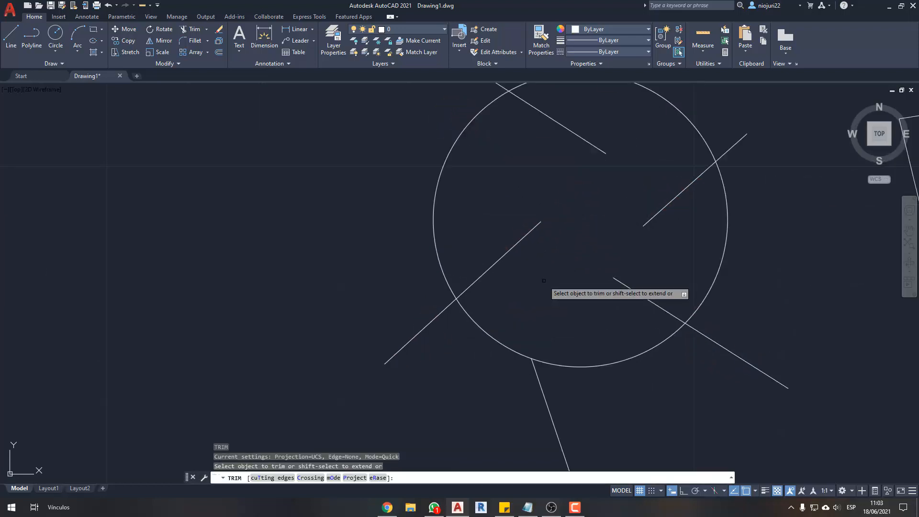
pyautogui.click(653, 319)
pyautogui.click(571, 178)
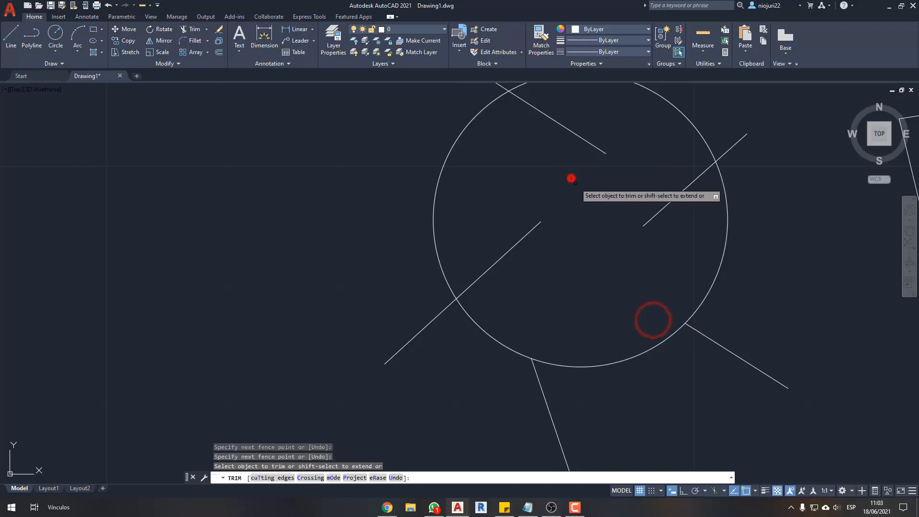
pyautogui.click(660, 214)
pyautogui.click(604, 152)
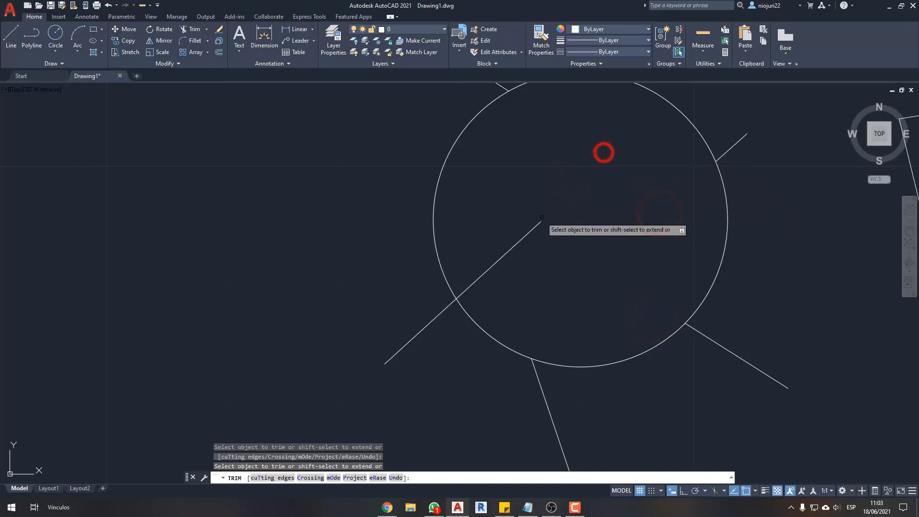
# - Trim the lower-left line's inner end using Trim's Crossing option, and undo all the trims on the four lines
pyautogui.press('Down')
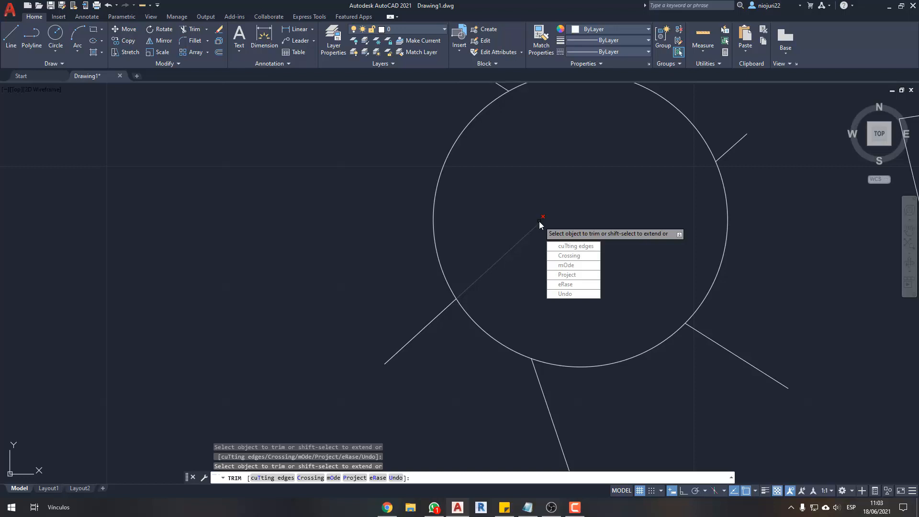
pyautogui.click(571, 256)
pyautogui.click(630, 286)
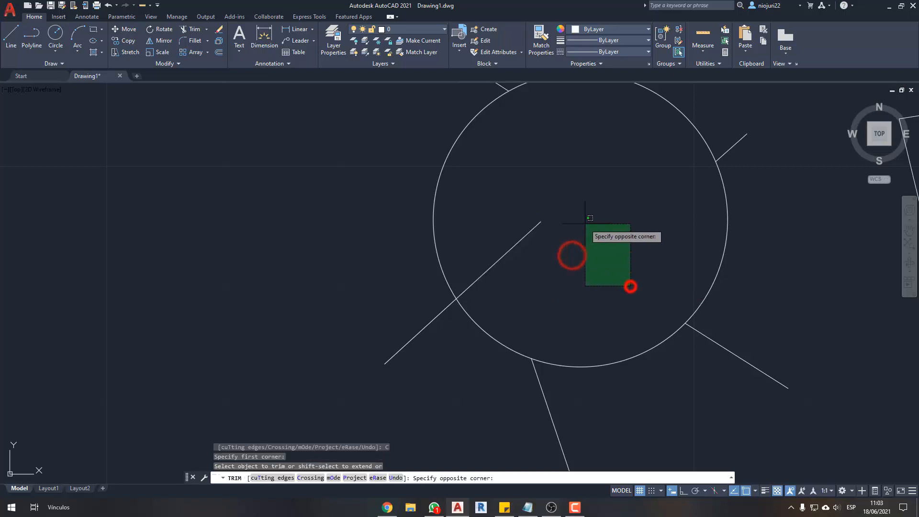
pyautogui.click(518, 177)
pyautogui.press('Escape')
pyautogui.press('Escape')
pyautogui.hotkey('ctrl', 'z')
pyautogui.hotkey('ctrl', 'z')
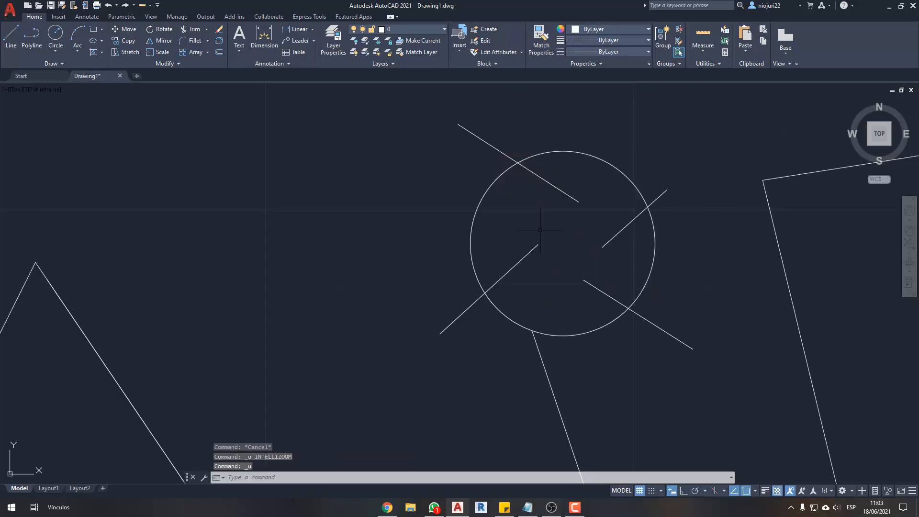
# - Trim the inner ends of all four slanted lines by picking each one individually, and undo the trims
pyautogui.write('tr')
pyautogui.press('Return')
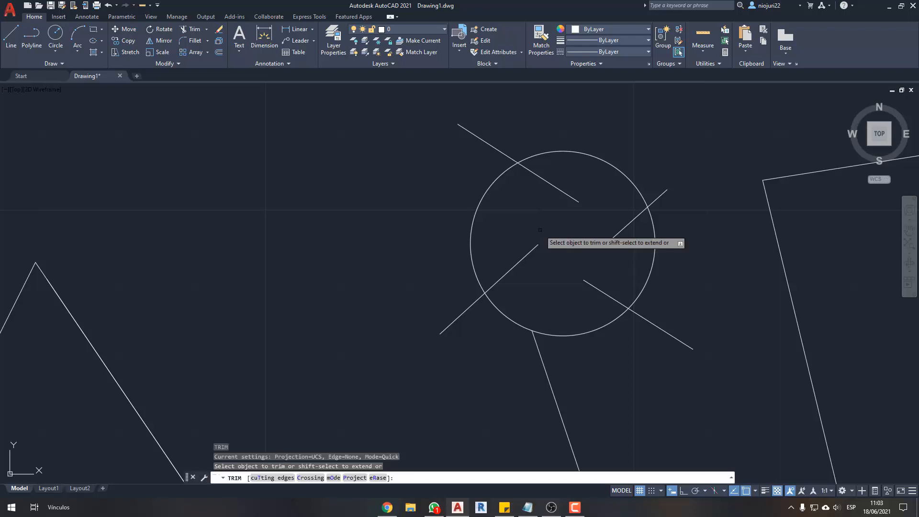
pyautogui.click(567, 193)
pyautogui.click(537, 245)
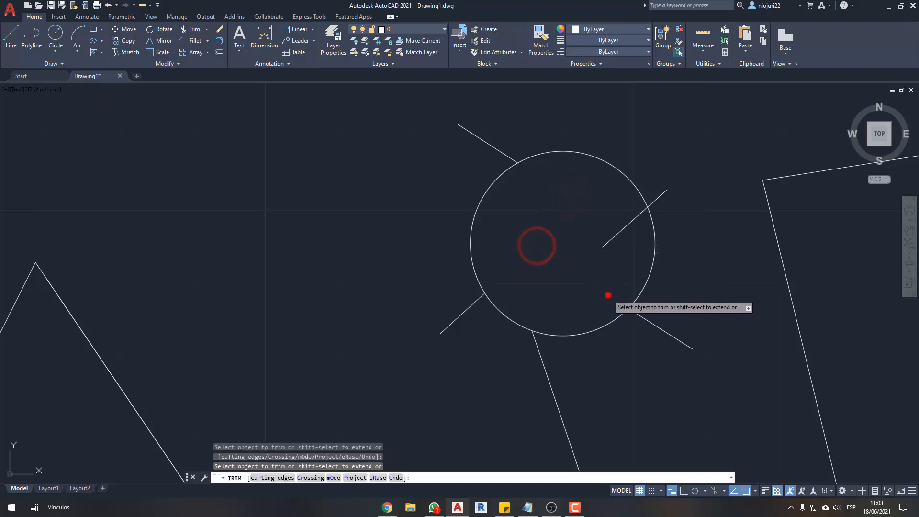
pyautogui.click(608, 295)
pyautogui.click(605, 244)
pyautogui.press('Escape')
pyautogui.press('Escape')
pyautogui.hotkey('ctrl', 'z')
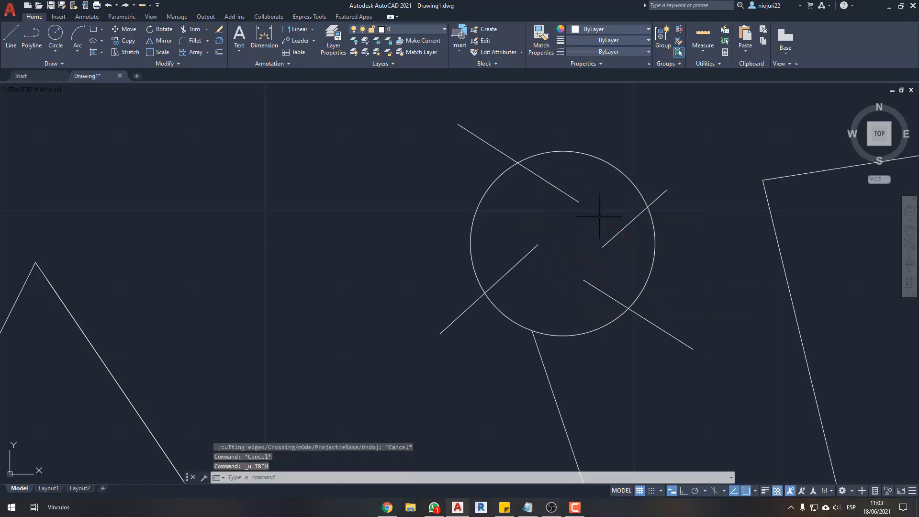
# - Start Trim on the lines crossing the circle and highlight Crossing among the command's options
pyautogui.scroll(2, 593, 234)
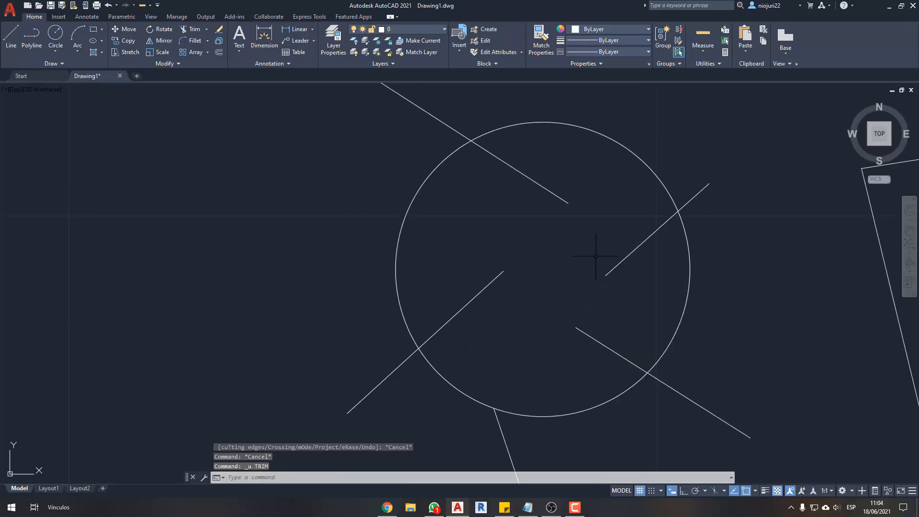
pyautogui.write('TR')
pyautogui.press('Return')
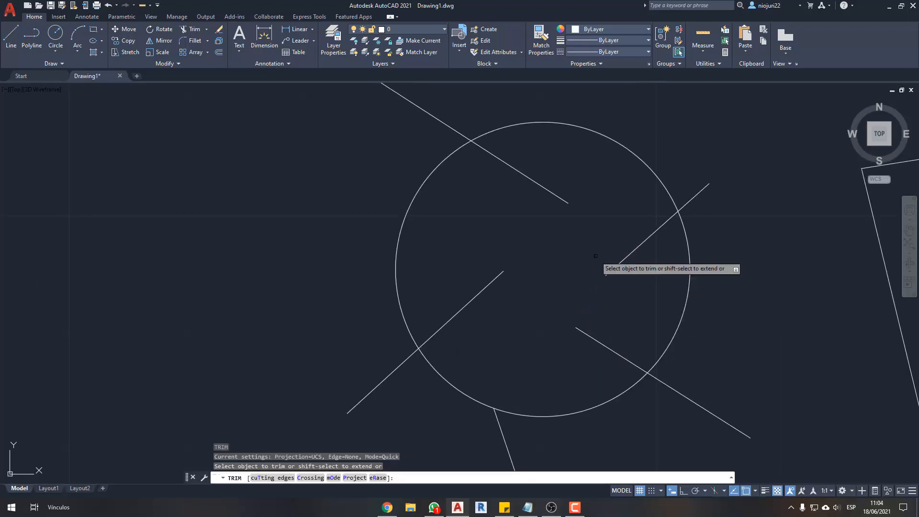
pyautogui.press('Down')
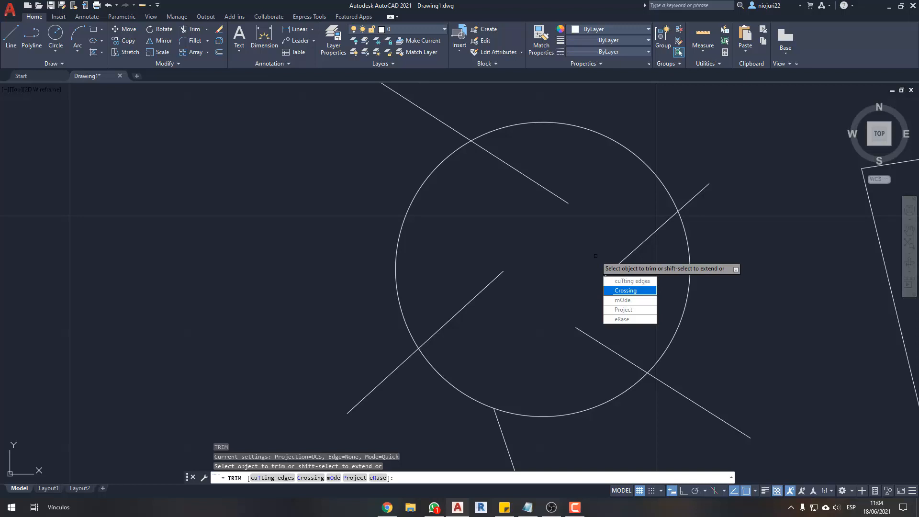
pyautogui.press('Up')
pyautogui.press('Down')
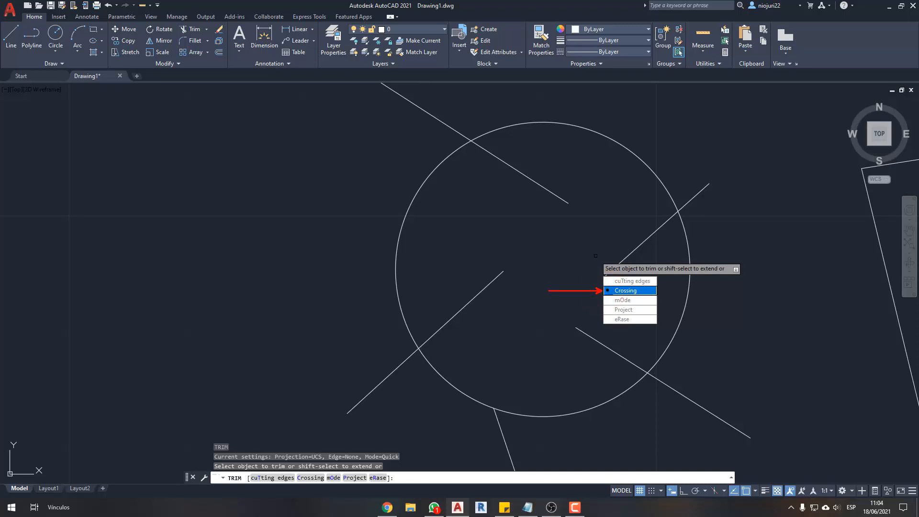
# - Trim the inner ends of all four slanted lines at once with Trim's Crossing option, using a window inside the circle
pyautogui.click(616, 290)
pyautogui.click(634, 189)
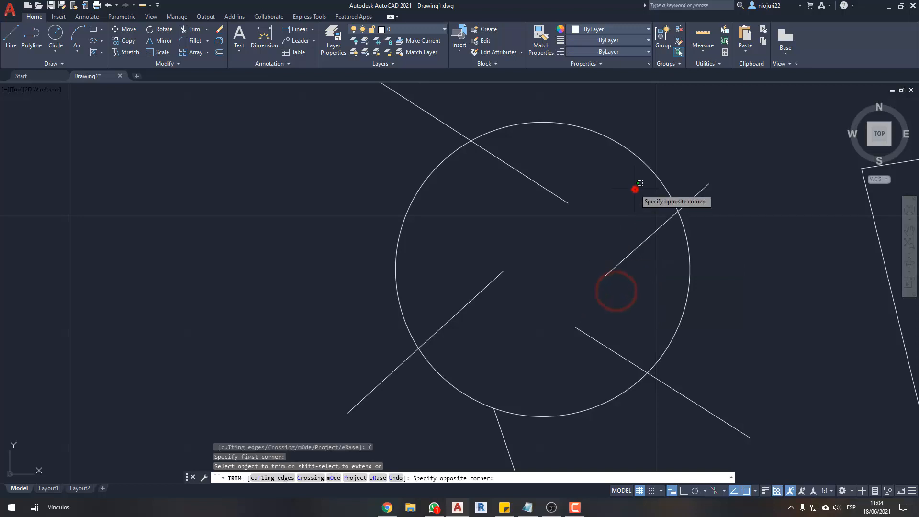
pyautogui.click(483, 347)
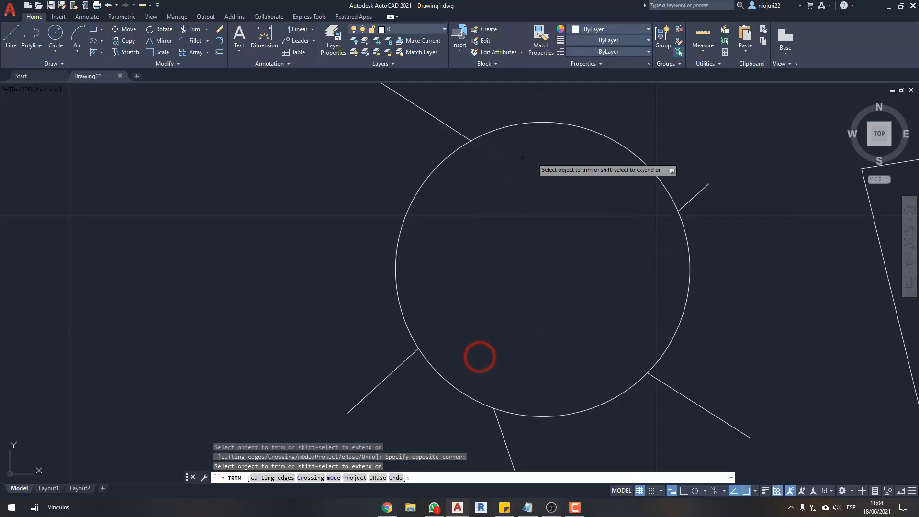
pyautogui.press('Escape')
# - Trim away the circle's upper, right and left arcs with two-point fences across them, and undo all the trims
pyautogui.click(625, 117)
pyautogui.click(570, 191)
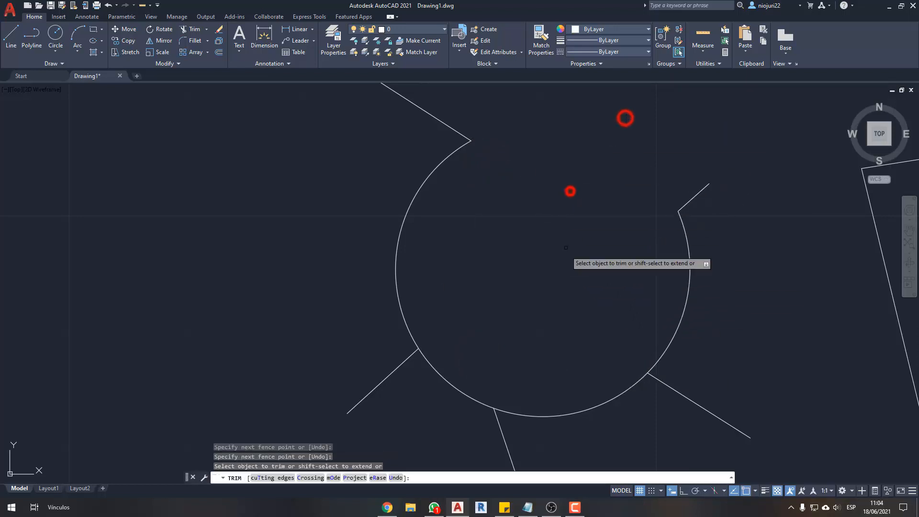
pyautogui.click(757, 261)
pyautogui.click(568, 290)
pyautogui.click(432, 214)
pyautogui.click(321, 296)
pyautogui.moveTo(459, 351); pyautogui.dragTo(491, 256, button='middle')
pyautogui.click(548, 266)
pyautogui.click(460, 402)
pyautogui.scroll(-4, 522, 276)
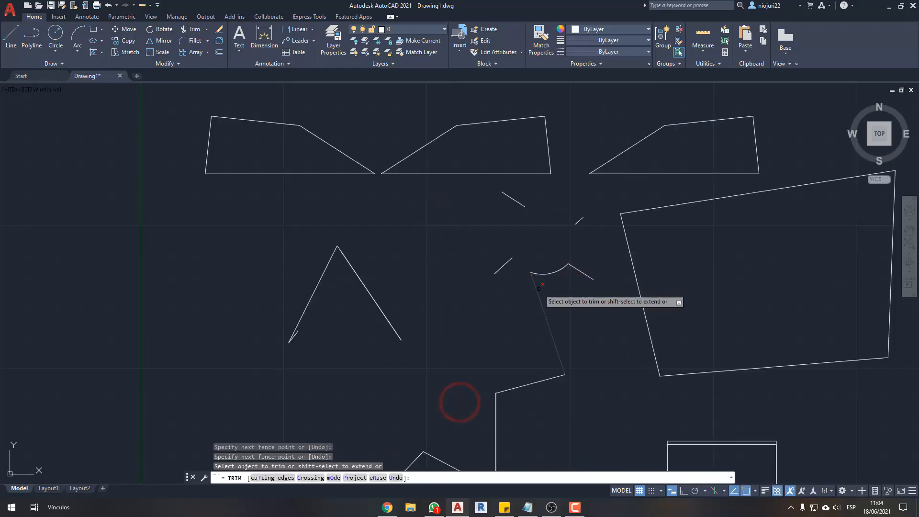
pyautogui.press('Escape')
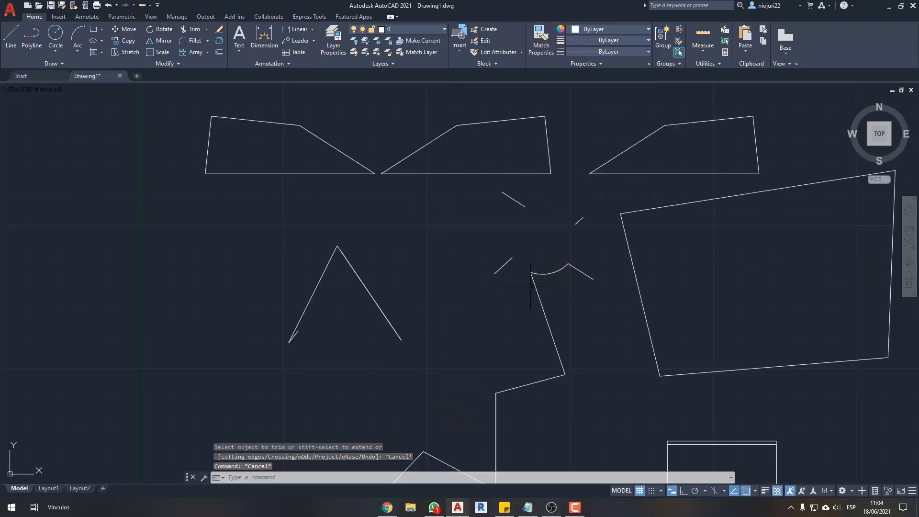
pyautogui.hotkey('ctrl', 'z')
pyautogui.hotkey('ctrl', 'z')
pyautogui.moveTo(521, 223); pyautogui.dragTo(515, 235, button='middle')
# - Extend the upper-left line's inner end to the upper-right slanted line and on to the far side of the circle
pyautogui.click(206, 30)
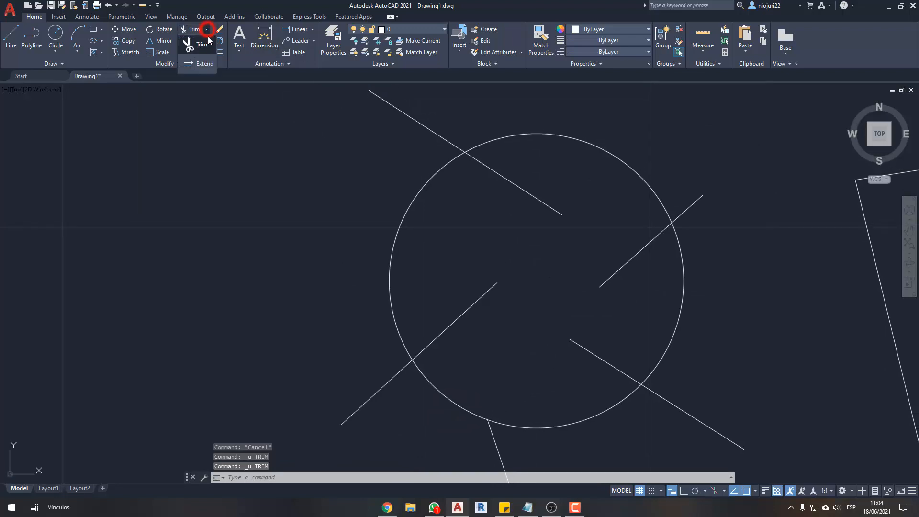
pyautogui.click(205, 63)
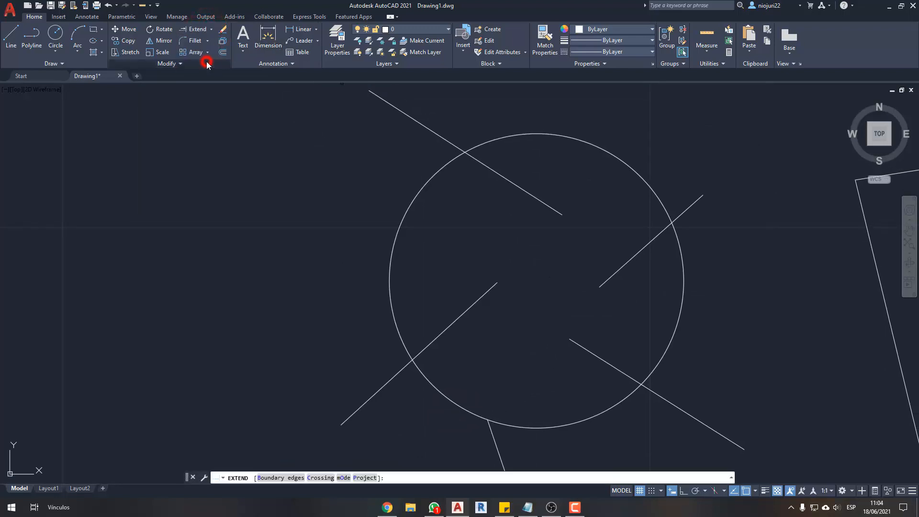
pyautogui.click(552, 208)
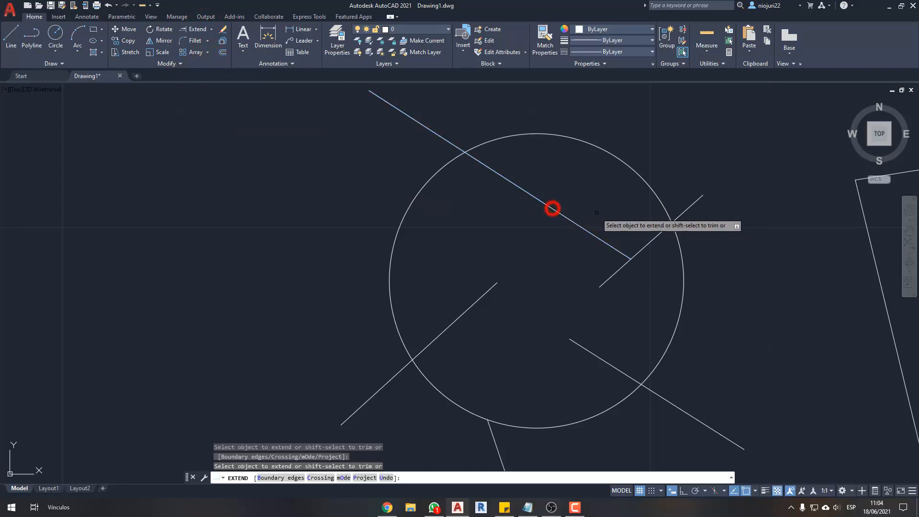
pyautogui.moveTo(615, 242); pyautogui.dragTo(577, 248, button='middle')
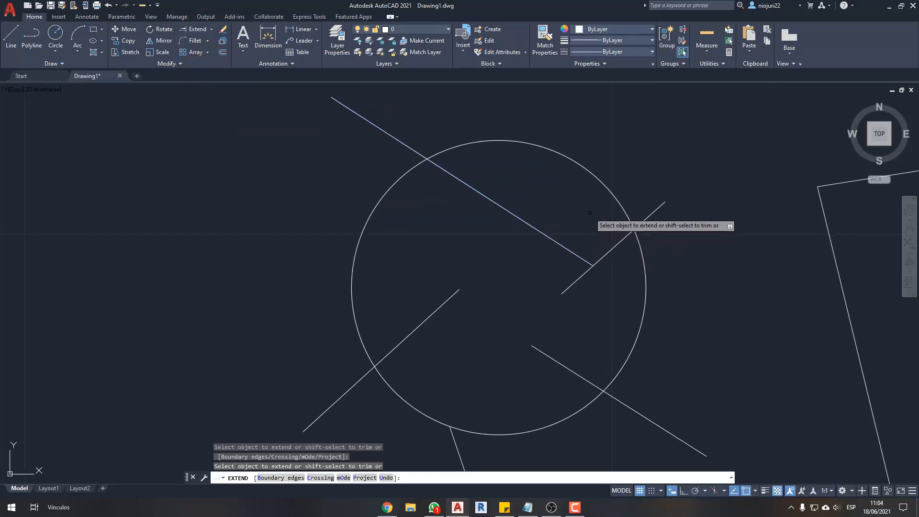
pyautogui.moveTo(596, 267); pyautogui.dragTo(654, 303)
pyautogui.moveTo(467, 289)
pyautogui.mouseDown()
pyautogui.moveTo(515, 240)
pyautogui.moveTo(539, 233)
pyautogui.mouseUp()
pyautogui.moveTo(533, 343); pyautogui.dragTo(487, 312)
pyautogui.click(583, 261)
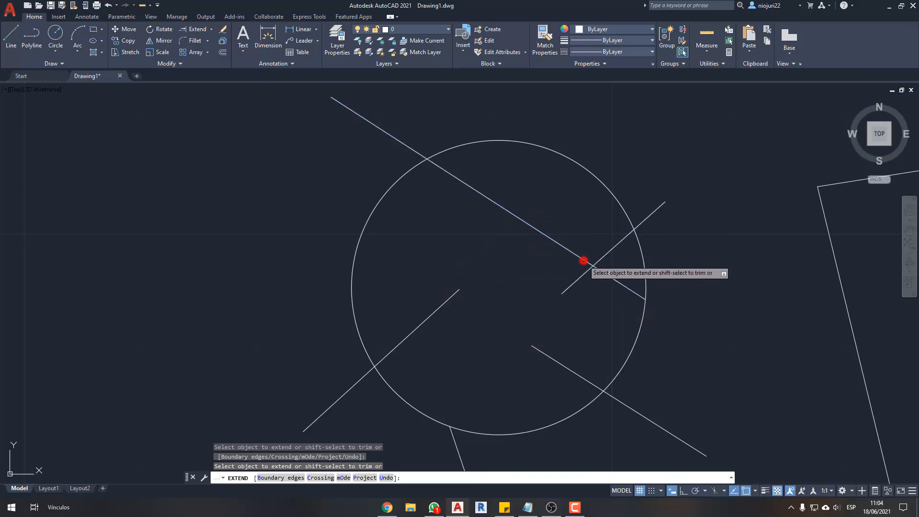
# - Extend the lower-right line to the lower-left line, and extend the lower-left and upper-right lines across to the circle's opposite side
pyautogui.click(552, 360)
pyautogui.click(440, 307)
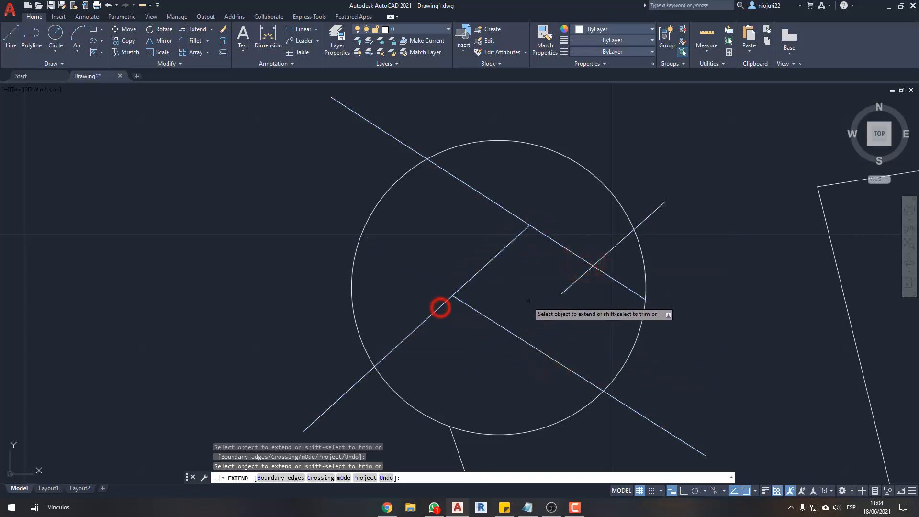
pyautogui.click(564, 293)
pyautogui.click(522, 233)
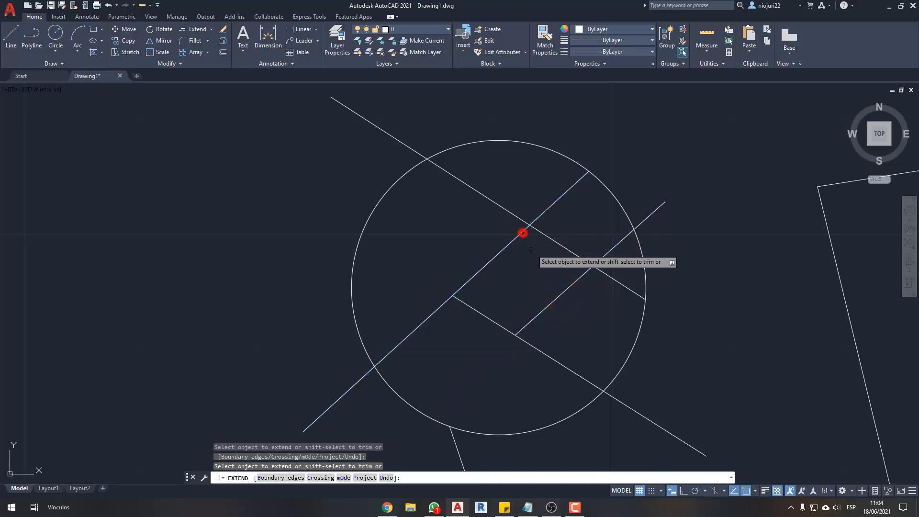
pyautogui.click(561, 294)
# - Extend the lower-right line's inner end beyond the lower-left line to the circle's far side, and end the command
pyautogui.moveTo(577, 304); pyautogui.dragTo(589, 237, button='middle')
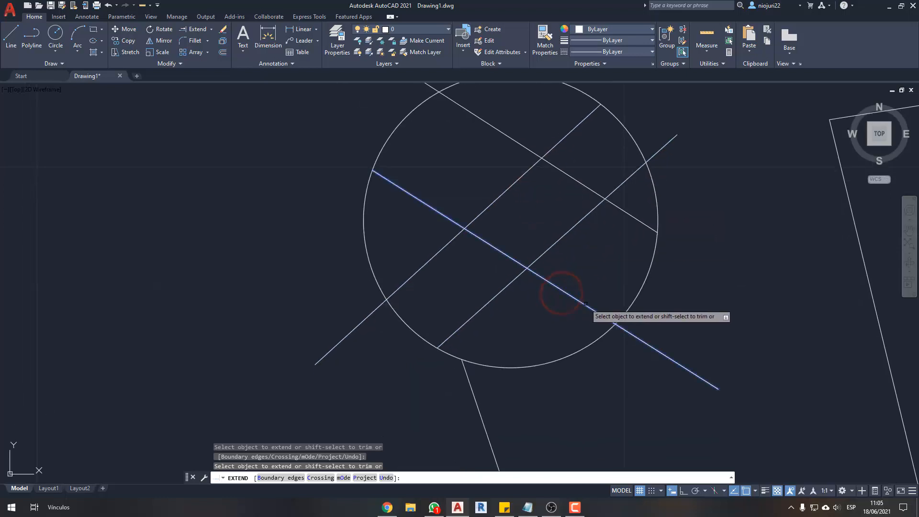
pyautogui.scroll(-5, 510, 222)
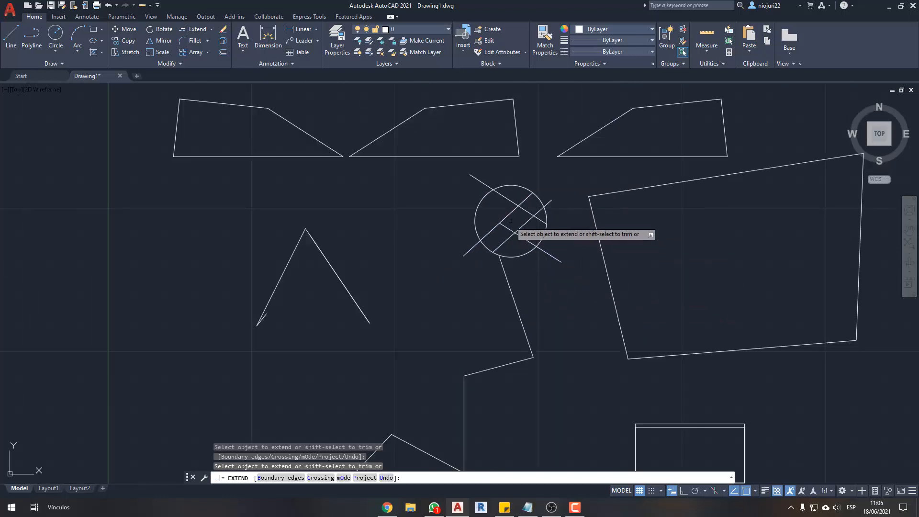
pyautogui.scroll(2, 510, 221)
pyautogui.moveTo(522, 222); pyautogui.dragTo(508, 223, button='middle')
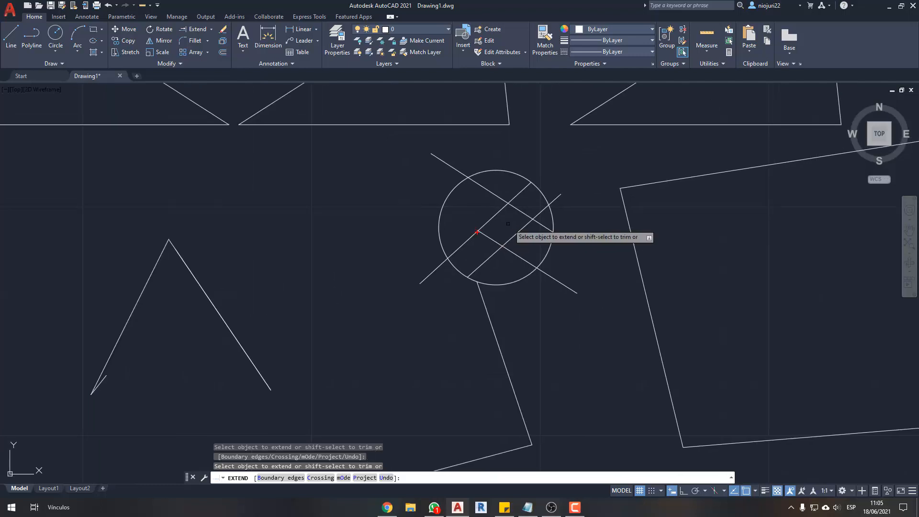
pyautogui.moveTo(477, 232); pyautogui.dragTo(441, 207)
pyautogui.moveTo(580, 293); pyautogui.dragTo(655, 338)
pyautogui.scroll(2, 673, 368)
pyautogui.moveTo(502, 274); pyautogui.dragTo(580, 323, button='middle')
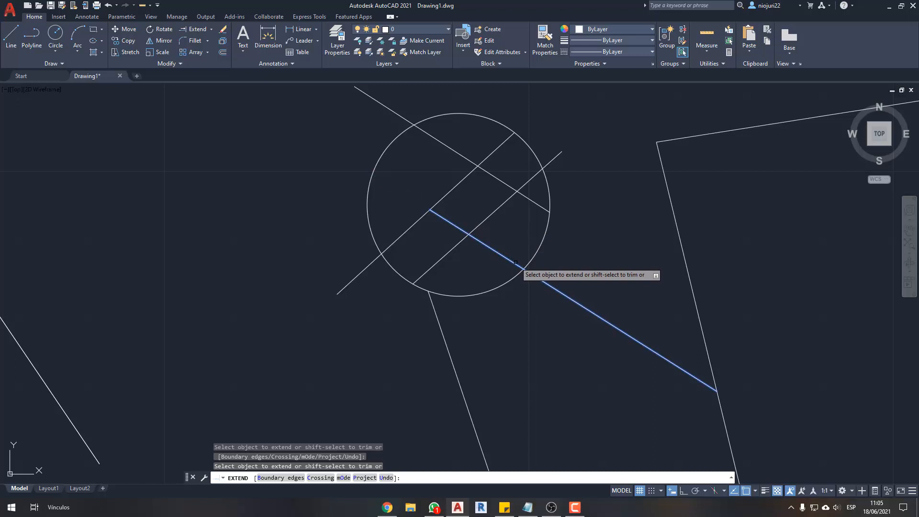
pyautogui.click(485, 244)
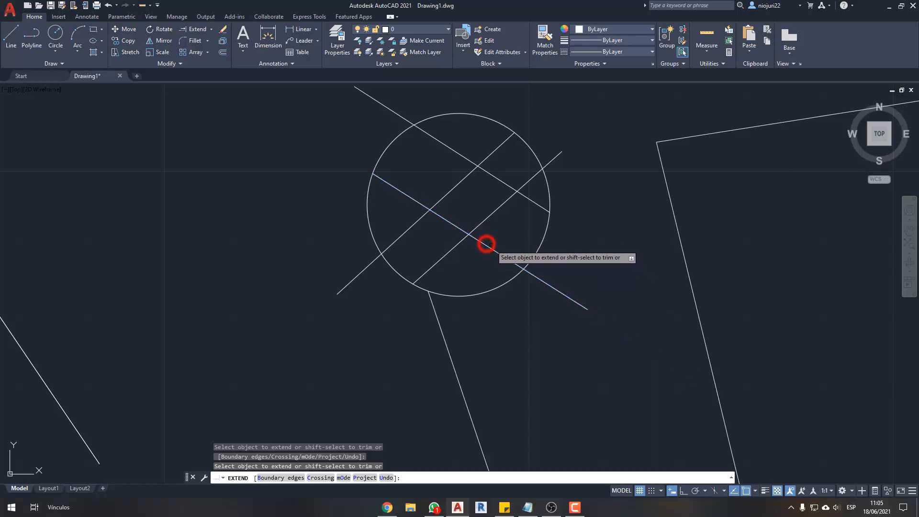
pyautogui.press('Escape')
pyautogui.press('Escape')
pyautogui.press('Escape')
# - Extend the two parallel descending lines to the large quadrilateral's near edge with Extend's Crossing option, and end the command
pyautogui.write('e')
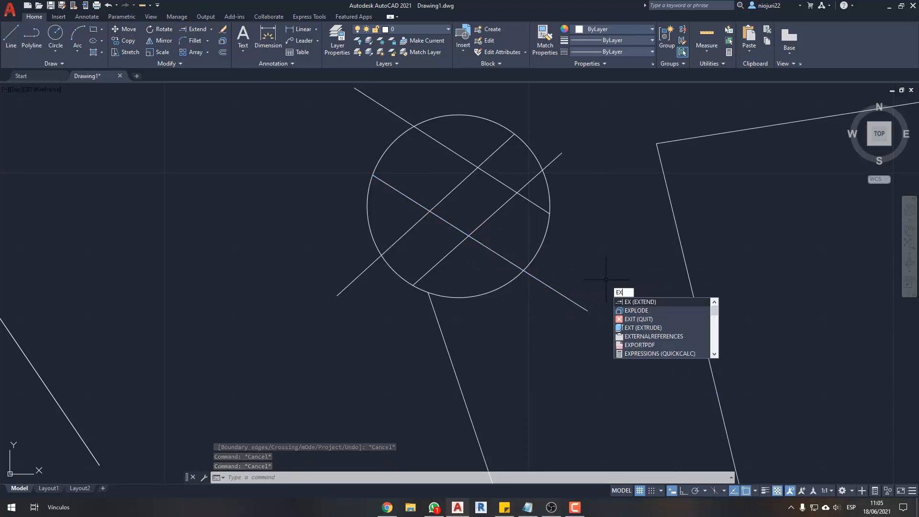
pyautogui.press('Return')
pyautogui.moveTo(604, 277); pyautogui.dragTo(608, 272, button='middle')
pyautogui.press('Down')
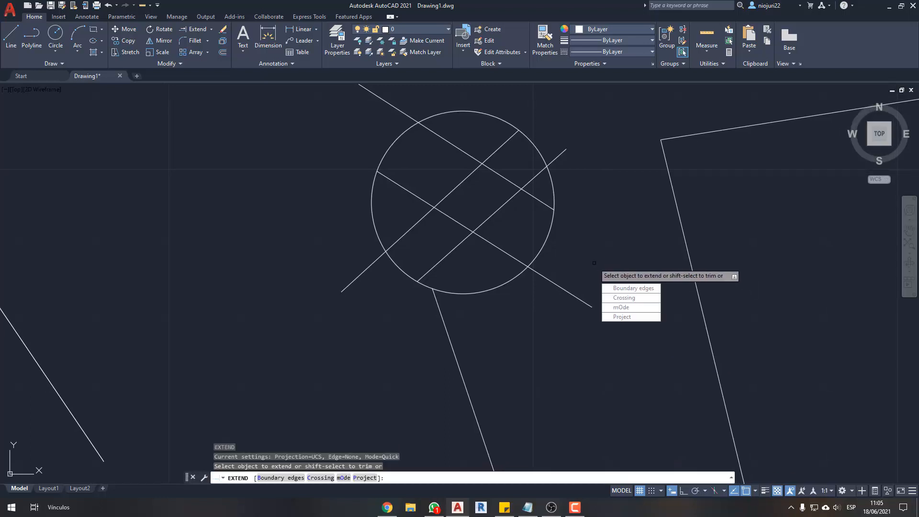
pyautogui.click(618, 298)
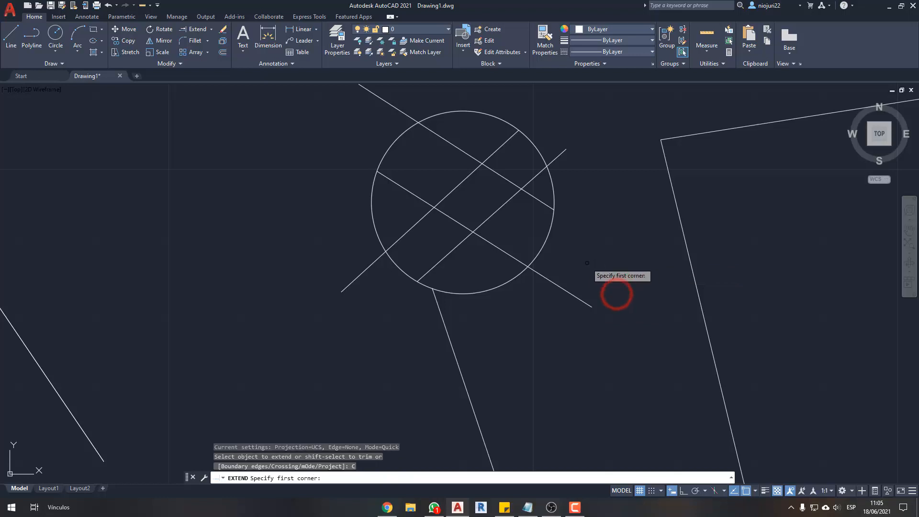
pyautogui.click(606, 187)
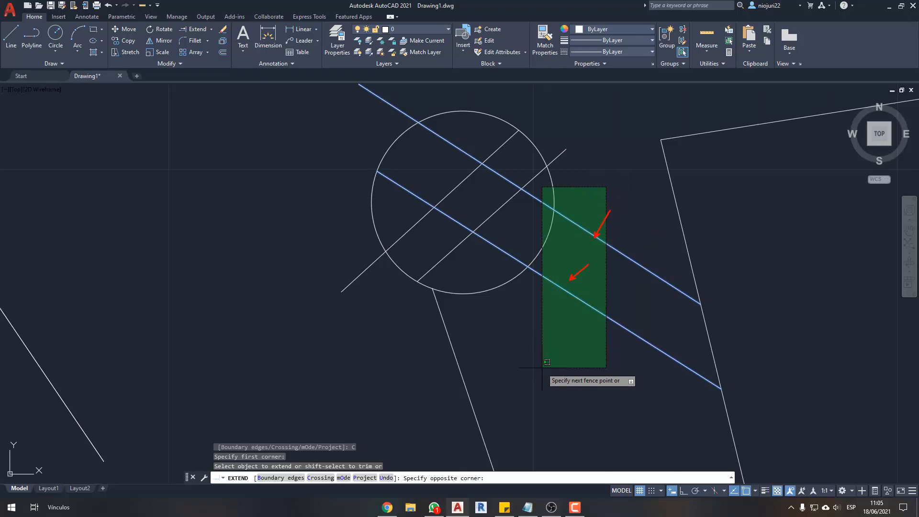
pyautogui.scroll(-2, 520, 363)
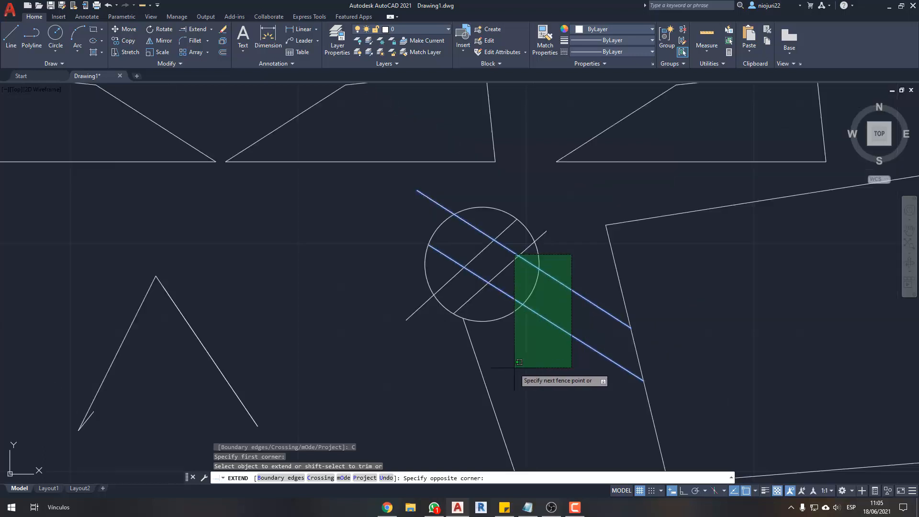
pyautogui.press('Escape')
pyautogui.press('Escape')
pyautogui.moveTo(522, 369); pyautogui.dragTo(534, 378, button='middle')
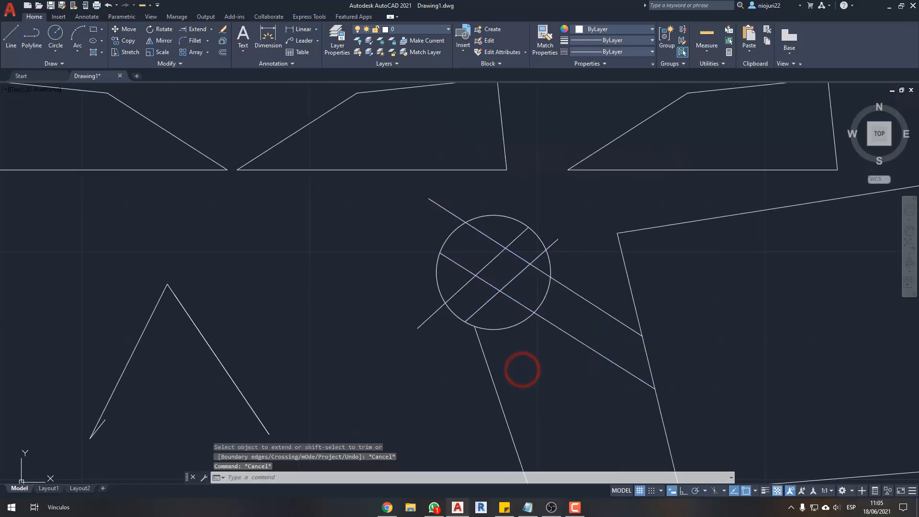
# - Draw a single steep, freestanding line beside the circle, above the outer end of the lower-left slanted line
pyautogui.scroll(2, 493, 306)
pyautogui.scroll(-4, 473, 284)
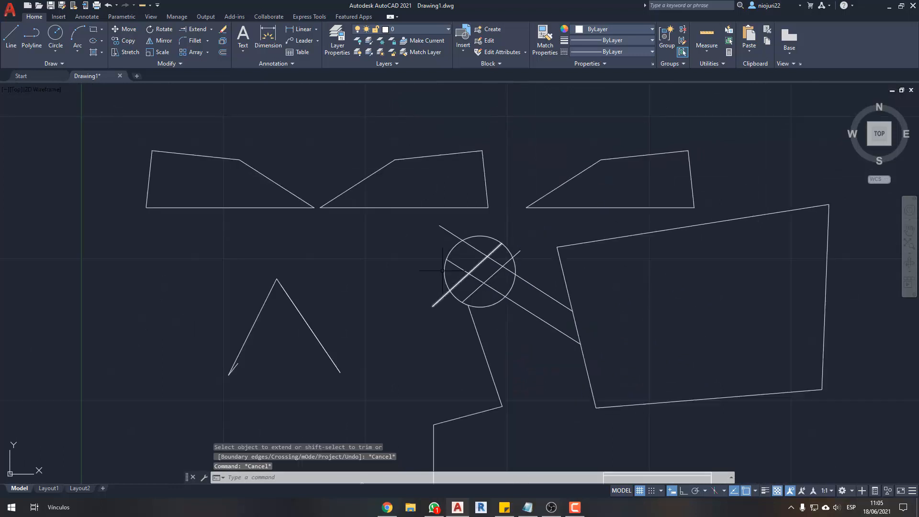
pyautogui.moveTo(438, 273); pyautogui.dragTo(458, 232, button='middle')
pyautogui.moveTo(397, 248); pyautogui.dragTo(399, 261, button='middle')
pyautogui.scroll(5, 438, 249)
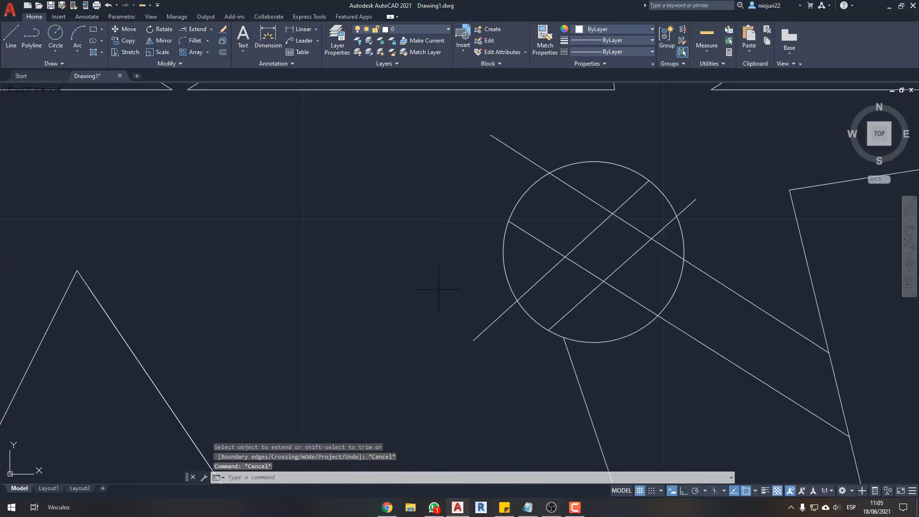
pyautogui.write('l')
pyautogui.press('Return')
pyautogui.click(459, 316)
pyautogui.click(482, 177)
pyautogui.press('Escape')
pyautogui.press('Escape')
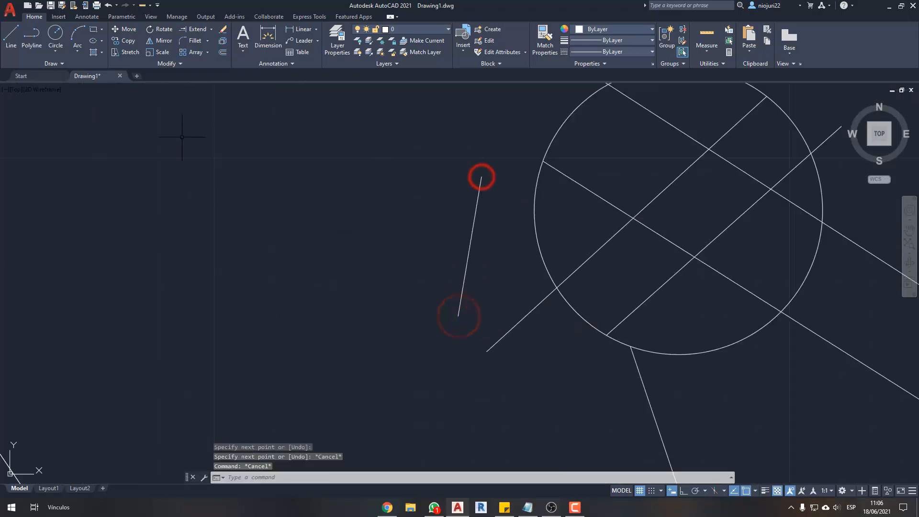
pyautogui.moveTo(173, 34)
pyautogui.keyDown('ctrl'); pyautogui.mouseDown()
pyautogui.moveTo(210, 46)
pyautogui.moveTo(108, 40)
pyautogui.mouseUp(); pyautogui.keyUp('ctrl')
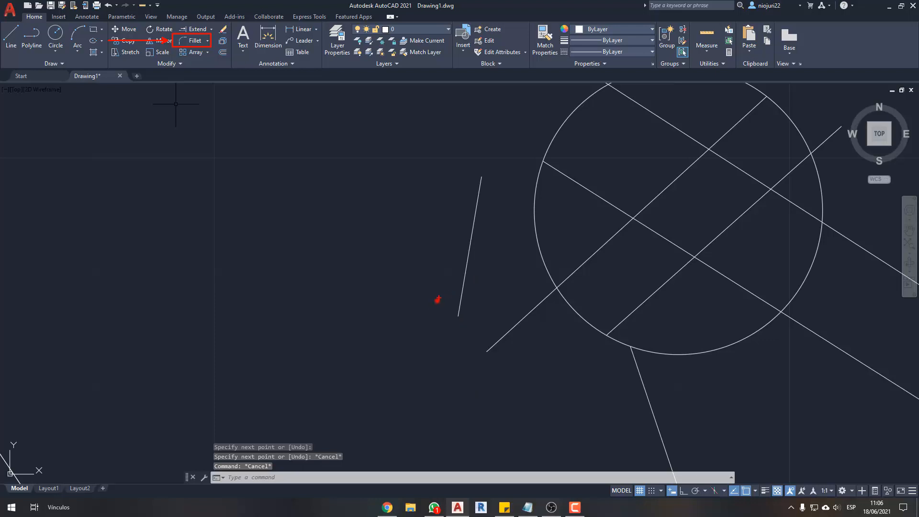
pyautogui.moveTo(438, 299)
pyautogui.mouseDown()
pyautogui.moveTo(502, 366)
pyautogui.moveTo(425, 311)
pyautogui.mouseUp()
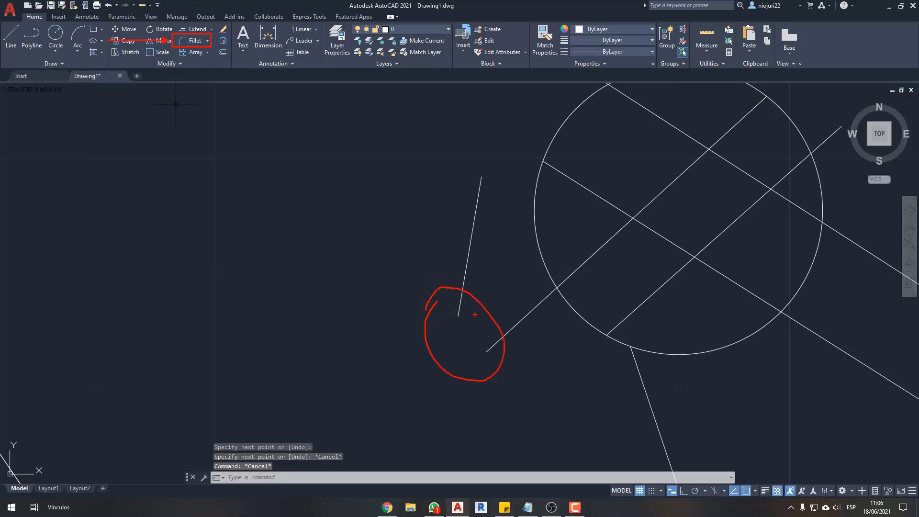
pyautogui.press('Escape')
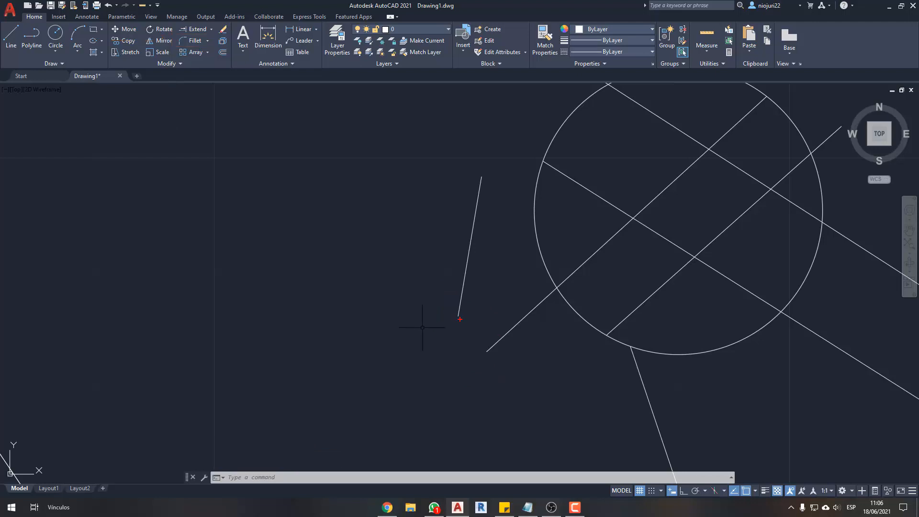
pyautogui.moveTo(460, 319)
pyautogui.mouseDown()
pyautogui.moveTo(449, 380)
pyautogui.moveTo(487, 352)
pyautogui.mouseUp()
pyautogui.moveTo(460, 312)
pyautogui.mouseDown()
pyautogui.moveTo(456, 333)
pyautogui.moveTo(475, 355)
pyautogui.mouseUp()
pyautogui.press('Escape')
pyautogui.moveTo(491, 328); pyautogui.dragTo(491, 298, button='middle')
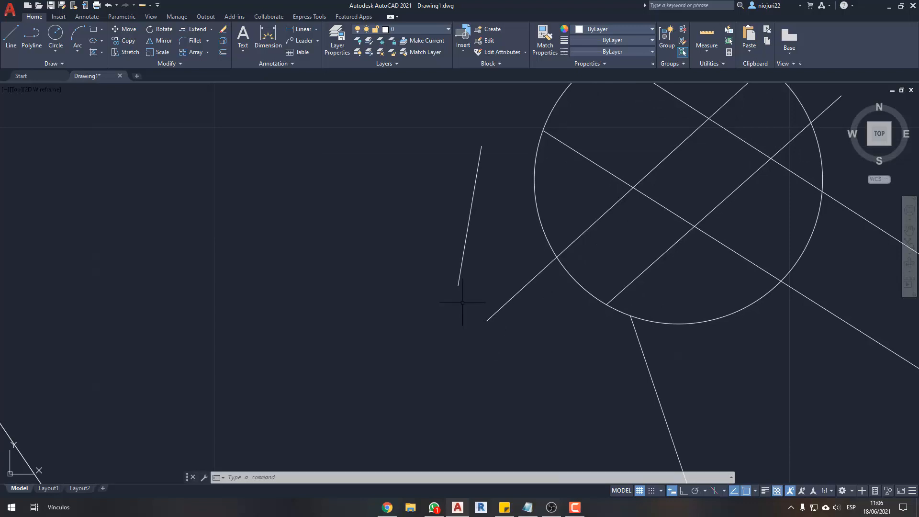
# - Fillet the steep line's lower end with the lower-left slanted line's outer end into a sharp corner
pyautogui.write('F')
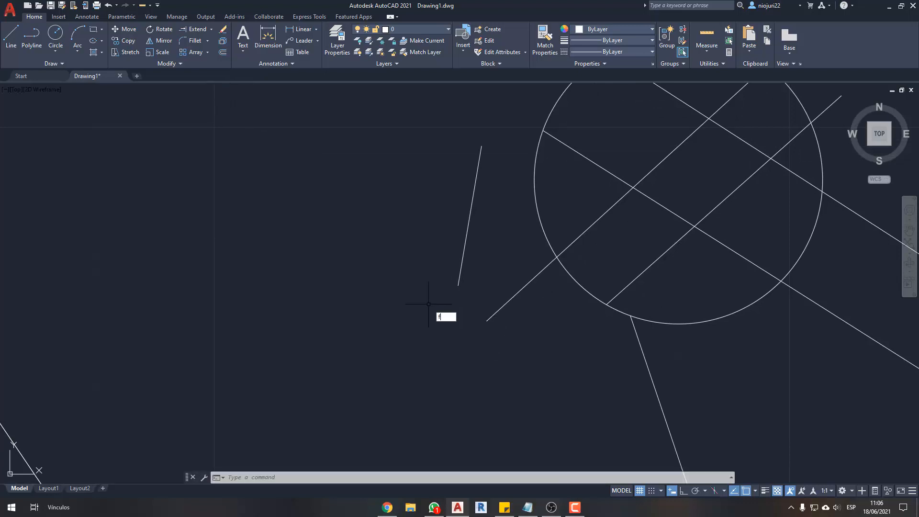
pyautogui.click(459, 325)
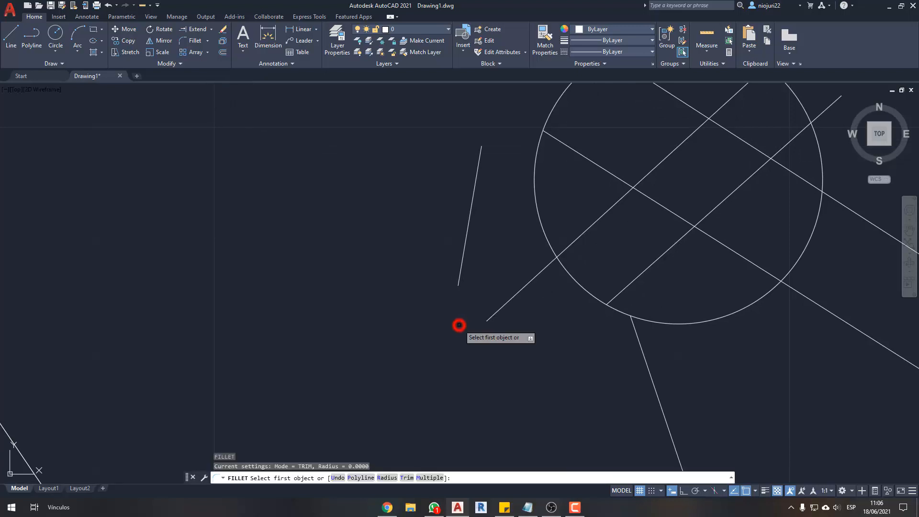
pyautogui.click(461, 274)
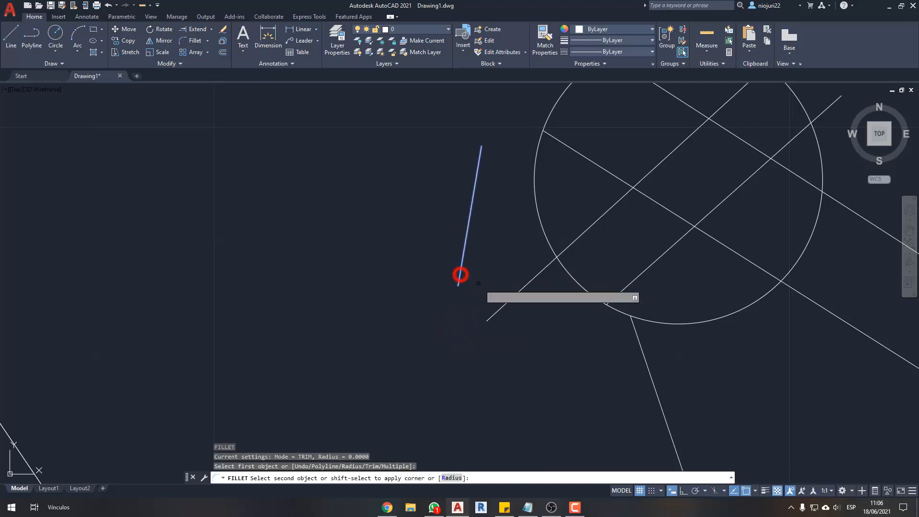
pyautogui.click(503, 307)
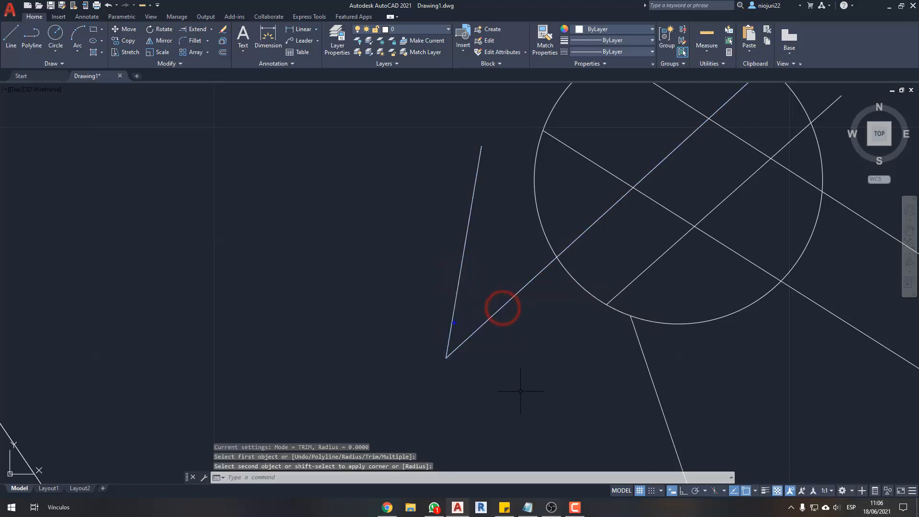
# - Fillet the steep line's upper end with the upper descending line's outer end into a sharp corner
pyautogui.moveTo(424, 334)
pyautogui.mouseDown()
pyautogui.moveTo(461, 399)
pyautogui.moveTo(424, 313)
pyautogui.mouseUp()
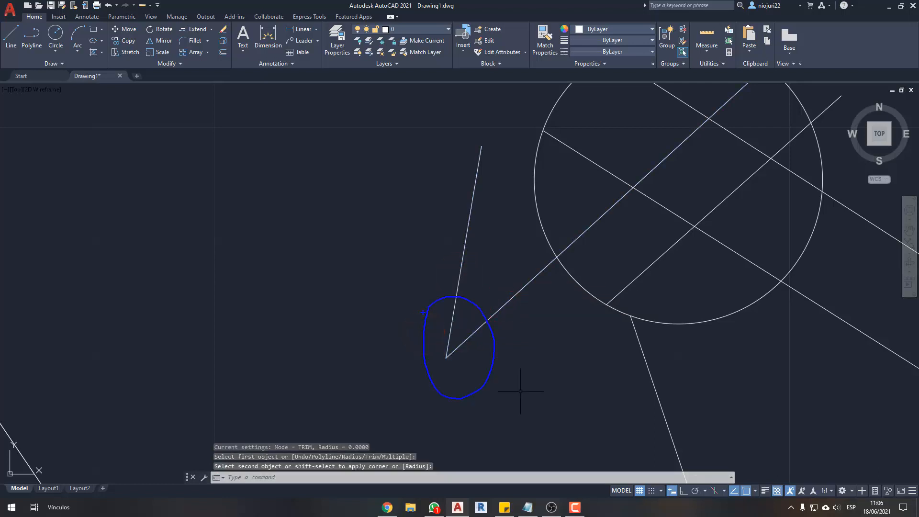
pyautogui.scroll(-4, 450, 297)
pyautogui.press('Return')
pyautogui.scroll(2, 470, 215)
pyautogui.click(434, 263)
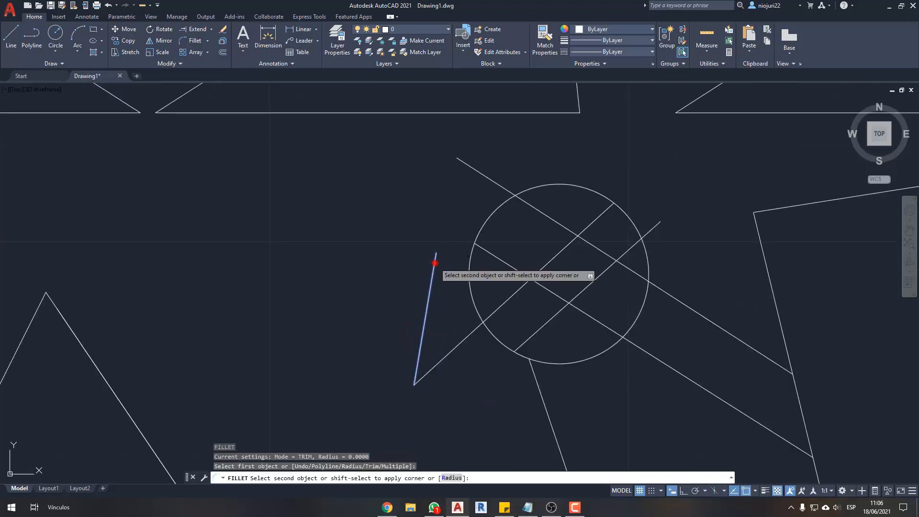
pyautogui.click(501, 185)
# - Draw a horizontal line with Ortho on in the empty space between the peaked lines and the steep line
pyautogui.moveTo(368, 296); pyautogui.dragTo(465, 271, button='middle')
pyautogui.write('l')
pyautogui.press('Return')
pyautogui.click(462, 242)
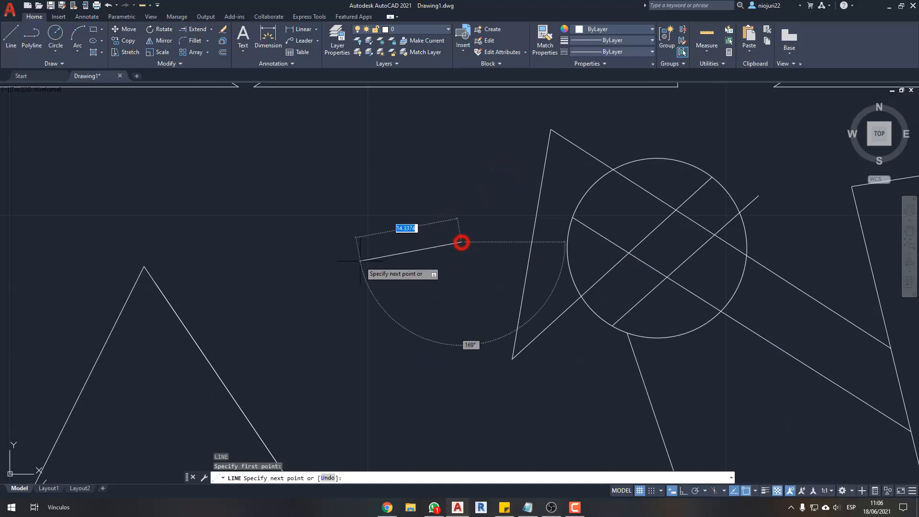
pyautogui.press('F8')
pyautogui.click(329, 283)
pyautogui.press('Escape')
# - Copy the horizontal line a short distance straight below itself to make a parallel pair
pyautogui.click(420, 199)
pyautogui.click(402, 266)
pyautogui.write('co')
pyautogui.press('Return')
pyautogui.click(403, 277)
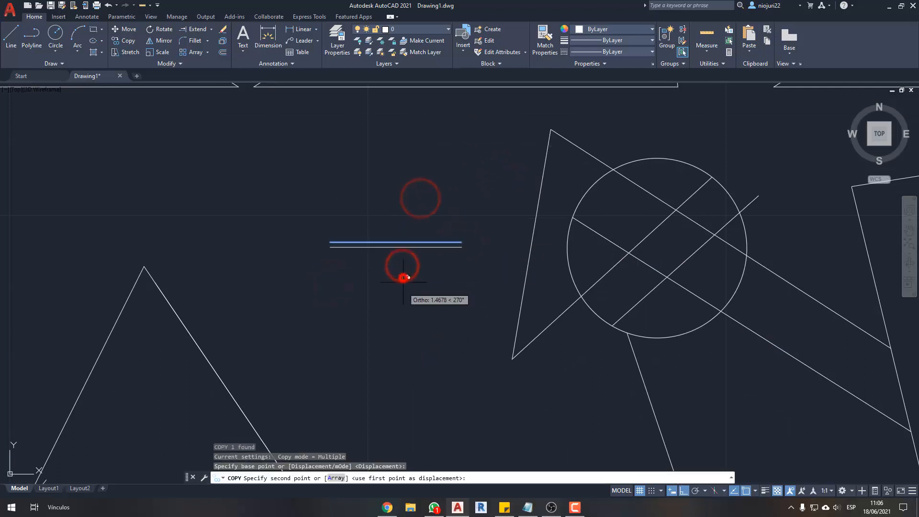
pyautogui.click(406, 312)
pyautogui.press('Escape')
# - Try to fillet the two parallel horizontal lines at their ends farthest from the circle, and end the command
pyautogui.scroll(2, 309, 249)
pyautogui.moveTo(375, 271); pyautogui.dragTo(396, 273, button='middle')
pyautogui.write('f')
pyautogui.press('Return')
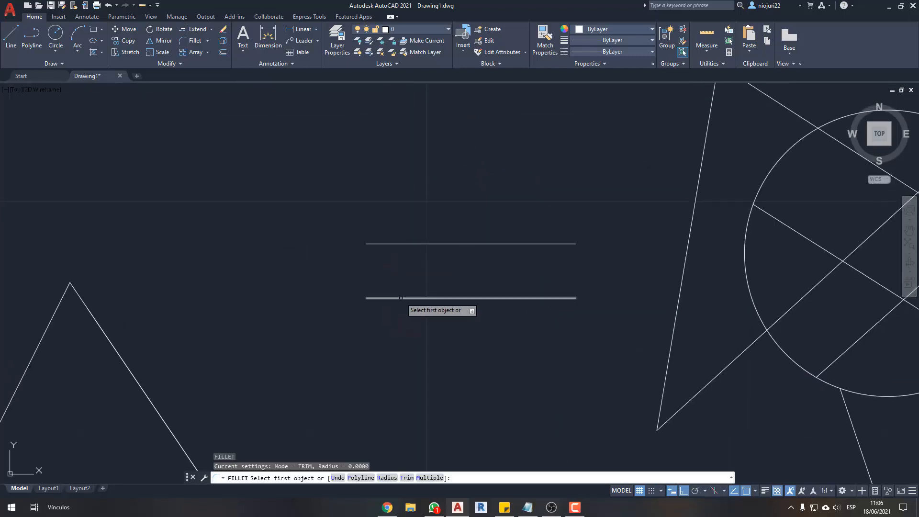
pyautogui.click(400, 298)
pyautogui.click(400, 244)
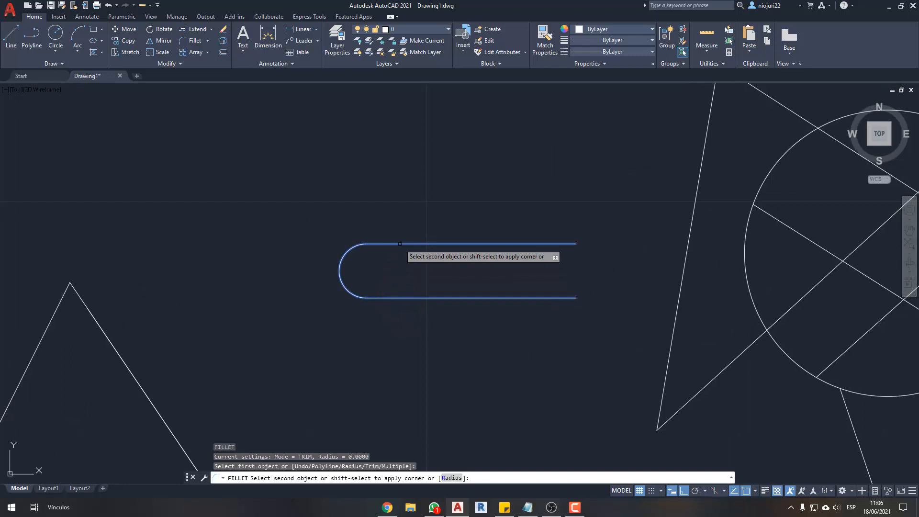
pyautogui.moveTo(325, 254); pyautogui.dragTo(212, 230)
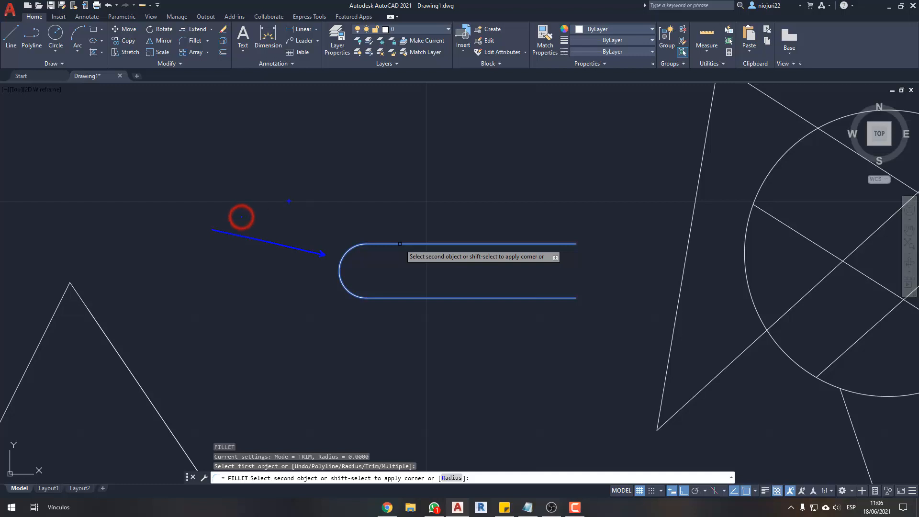
pyautogui.press('Escape')
# - Undo the two parallel horizontal lines and both sharp-corner fillets on the steep line
pyautogui.scroll(-5, 474, 206)
pyautogui.scroll(3, 488, 241)
pyautogui.moveTo(515, 243); pyautogui.dragTo(499, 244, button='middle')
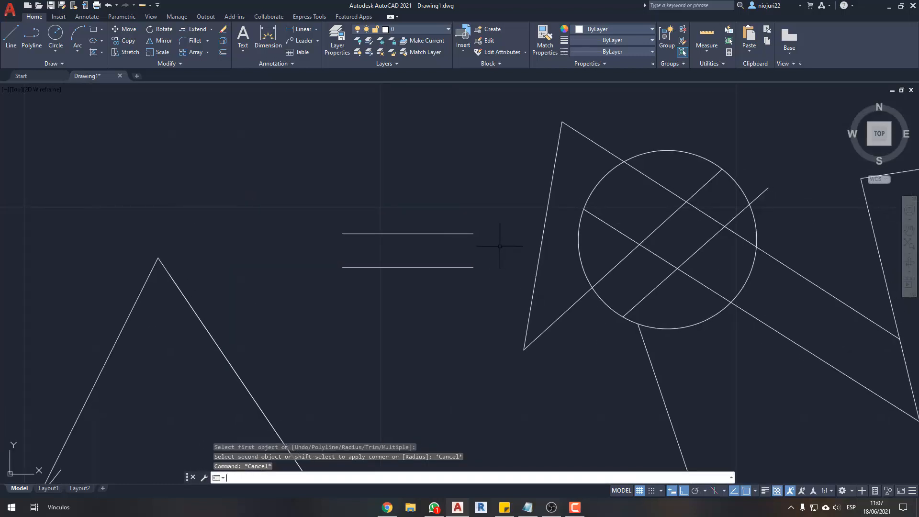
pyautogui.scroll(3, 509, 288)
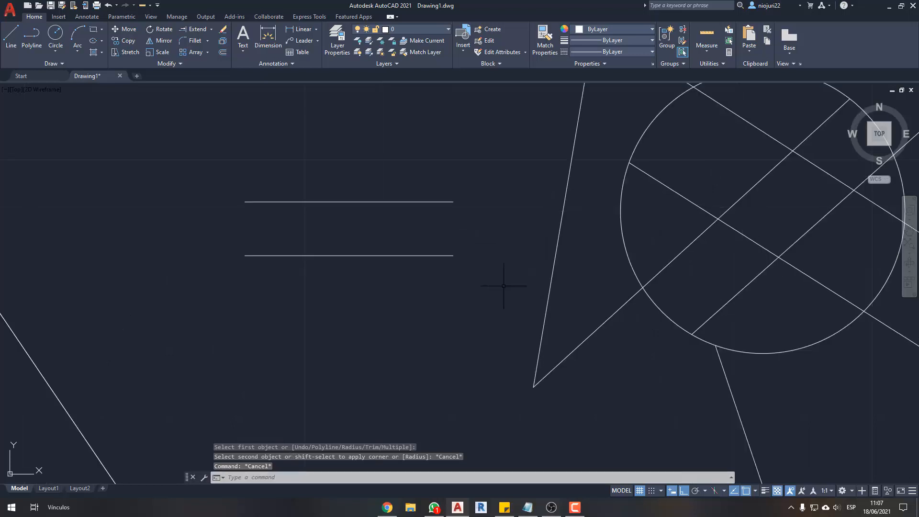
pyautogui.moveTo(503, 285); pyautogui.dragTo(507, 379, button='middle')
pyautogui.moveTo(521, 260); pyautogui.dragTo(526, 301, button='middle')
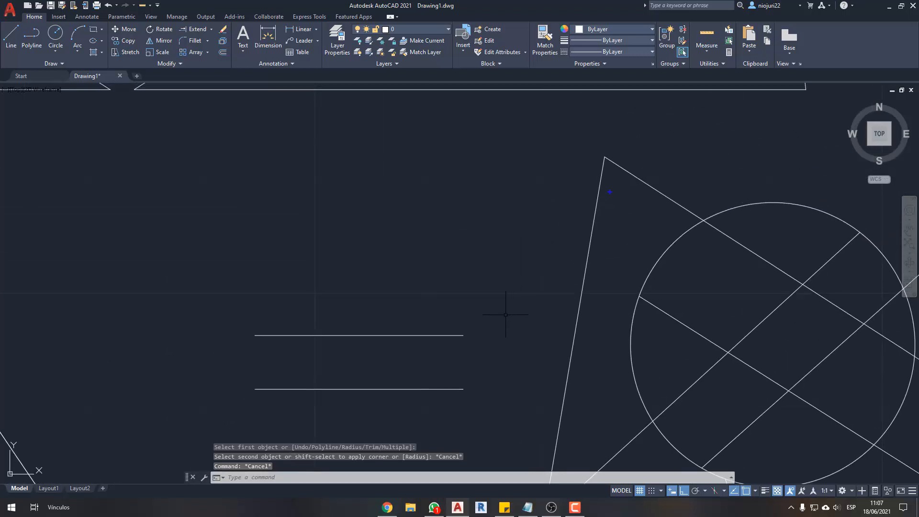
pyautogui.hotkey('ctrl', 'z')
pyautogui.hotkey('ctrl', 'z')
pyautogui.hotkey('ctrl', 'z')
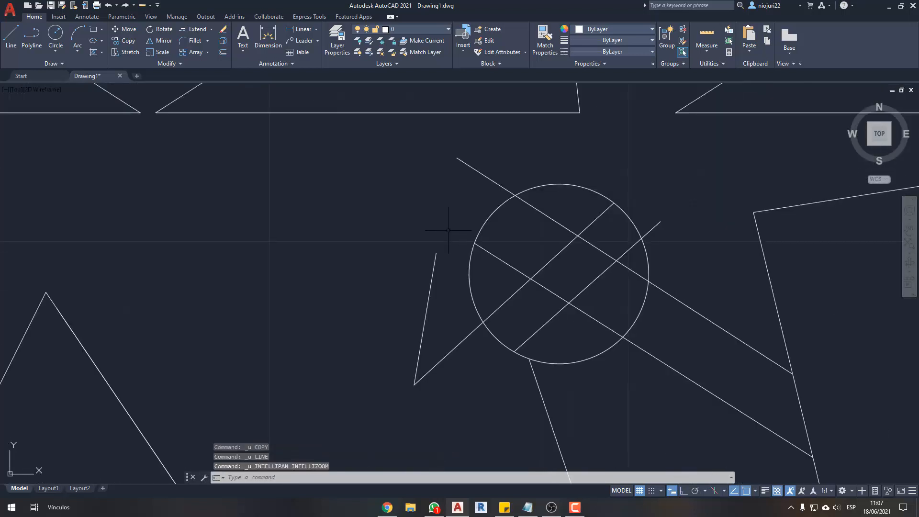
pyautogui.hotkey('ctrl', 'z')
pyautogui.hotkey('ctrl', 'z')
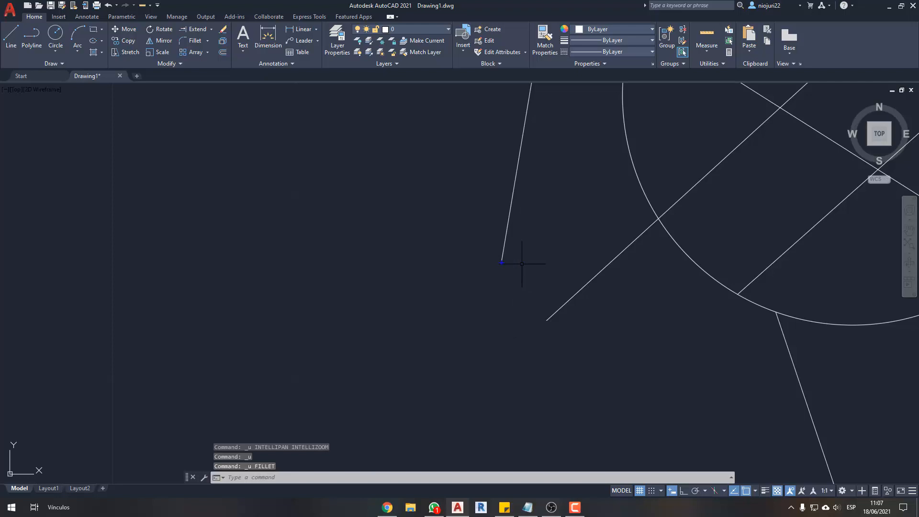
# - Fillet the steep line's lower end with the lower-left slanted line's outer end at a radius of 0.5
pyautogui.moveTo(499, 262)
pyautogui.mouseDown()
pyautogui.moveTo(493, 304)
pyautogui.moveTo(543, 321)
pyautogui.mouseUp()
pyautogui.write('f')
pyautogui.press('Return')
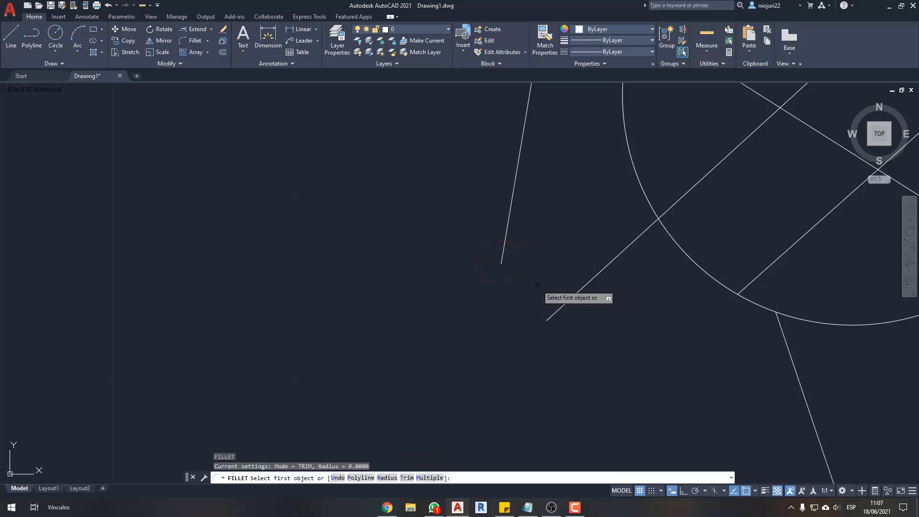
pyautogui.press('Down')
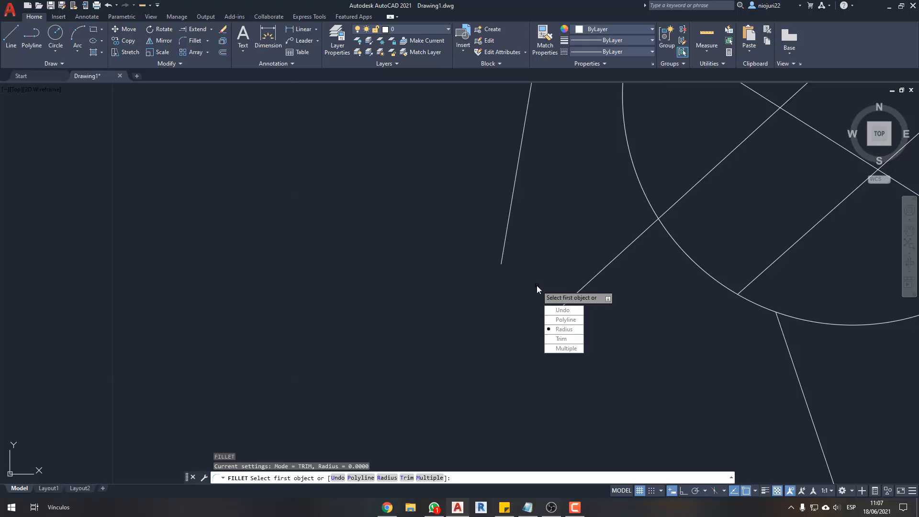
pyautogui.click(563, 329)
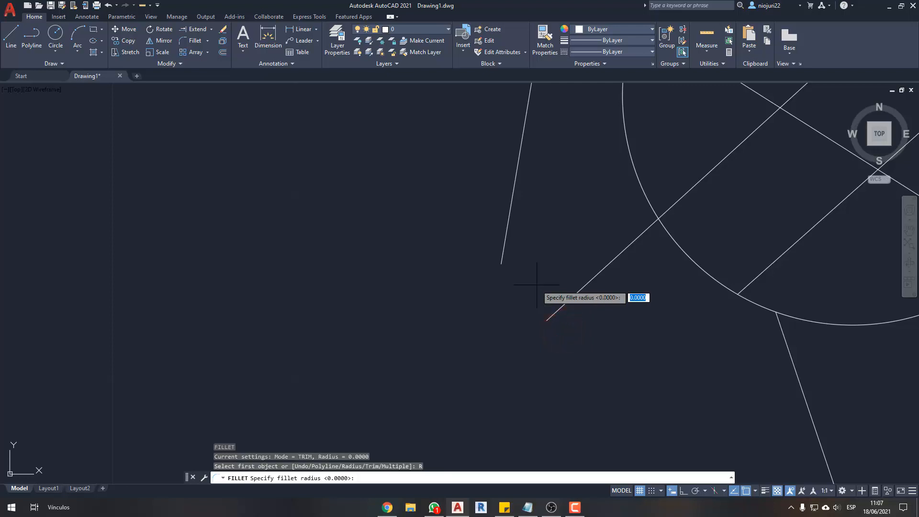
pyautogui.write('.5')
pyautogui.press('Return')
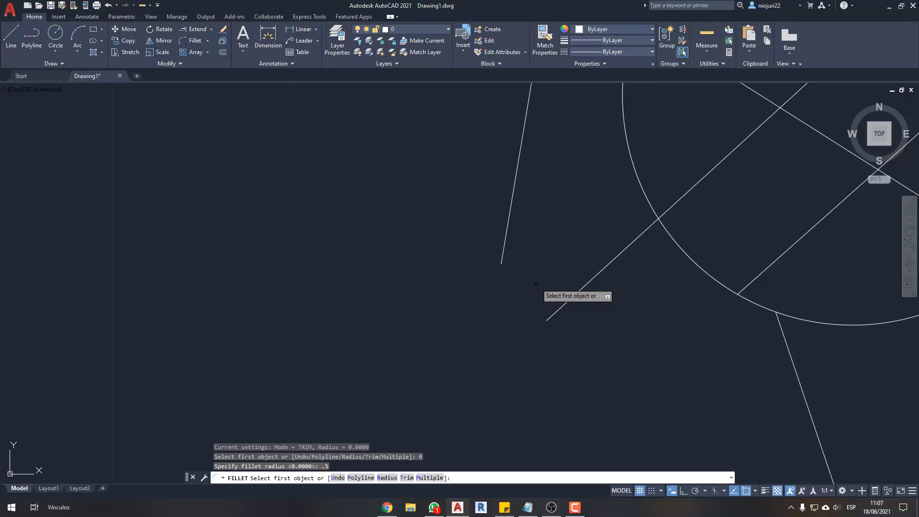
pyautogui.click(501, 262)
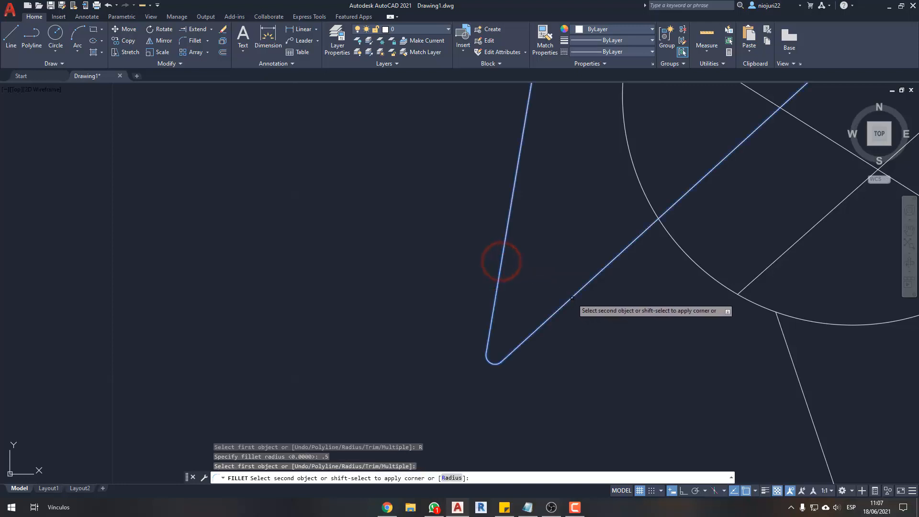
pyautogui.click(571, 299)
pyautogui.moveTo(472, 344)
pyautogui.mouseDown()
pyautogui.moveTo(481, 368)
pyautogui.moveTo(469, 340)
pyautogui.moveTo(459, 361)
pyautogui.mouseUp()
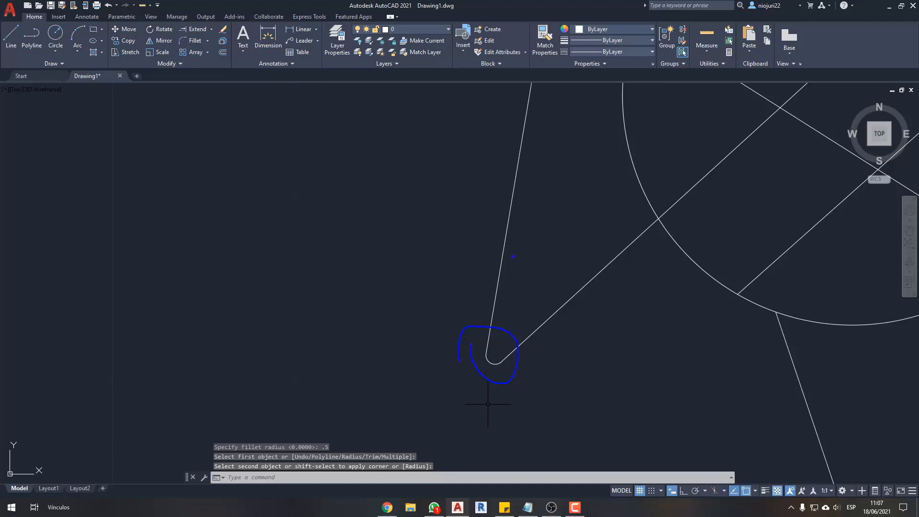
pyautogui.click(492, 306)
# - Fillet the steep line and the lower-left slanted line again at their lower corner with a radius of 1.5
pyautogui.press('Return')
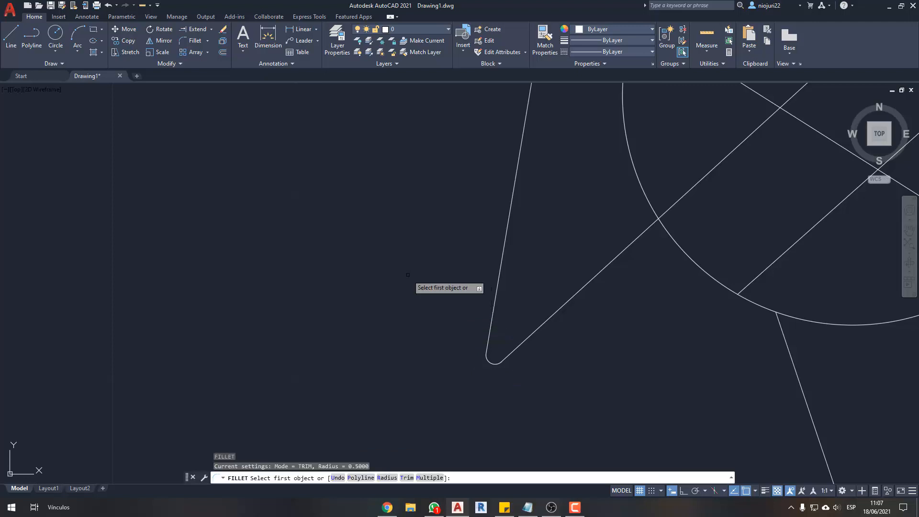
pyautogui.write('r')
pyautogui.press('Return')
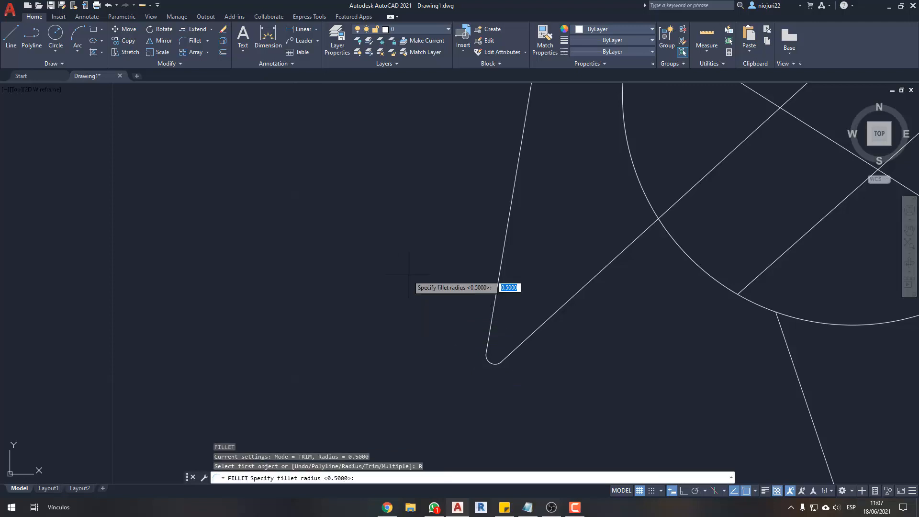
pyautogui.write('1.5')
pyautogui.press('Return')
pyautogui.click(511, 206)
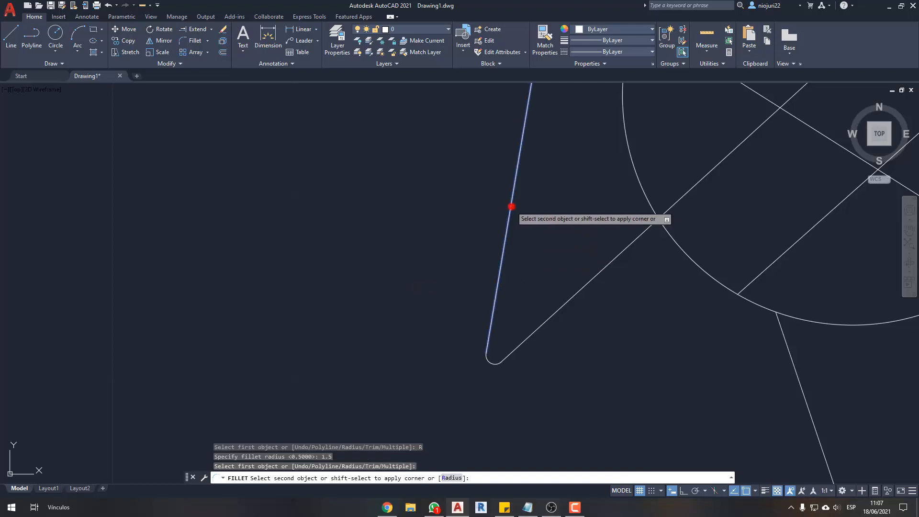
pyautogui.click(599, 272)
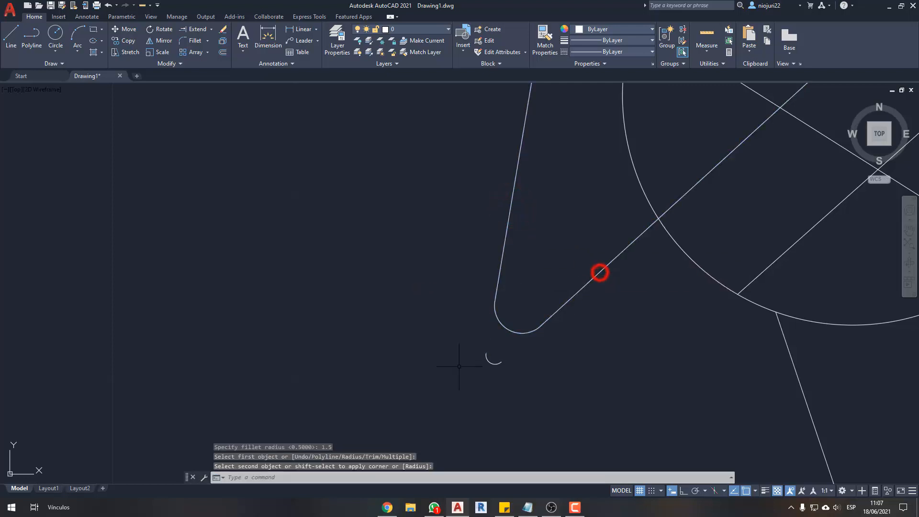
# - Delete the leftover small arc just outside the larger rounded corner
pyautogui.click(502, 345)
pyautogui.click(476, 380)
pyautogui.press('Delete')
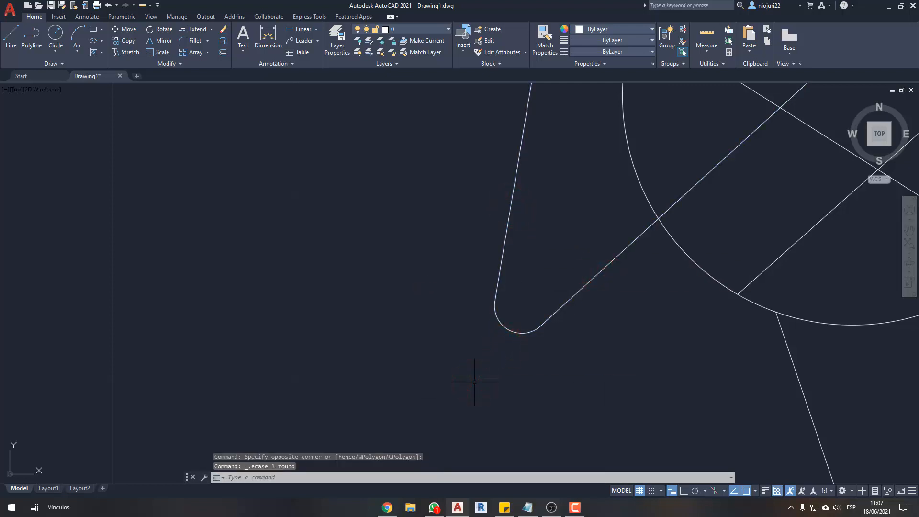
pyautogui.scroll(-3, 479, 381)
pyautogui.scroll(4, 483, 344)
pyautogui.write('f')
pyautogui.press('Return')
pyautogui.click(488, 306)
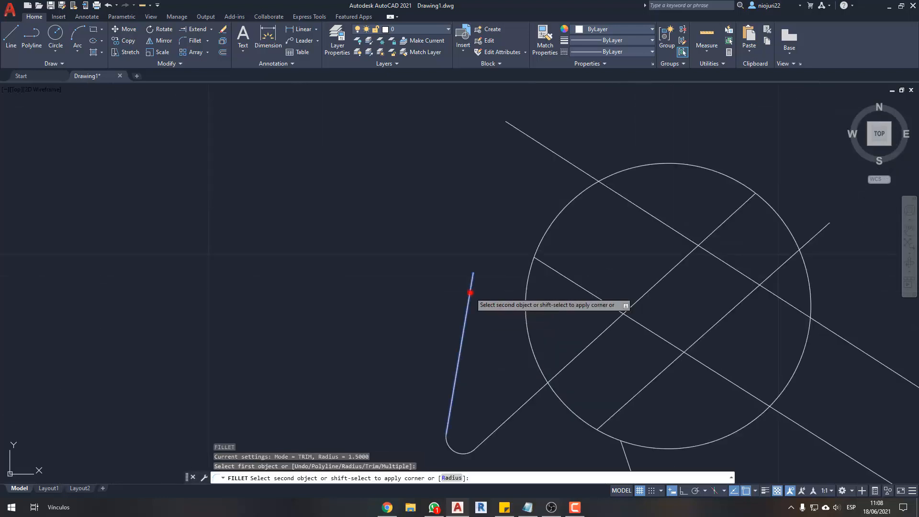
pyautogui.press('Escape')
pyautogui.press('Escape')
pyautogui.scroll(-2, 521, 208)
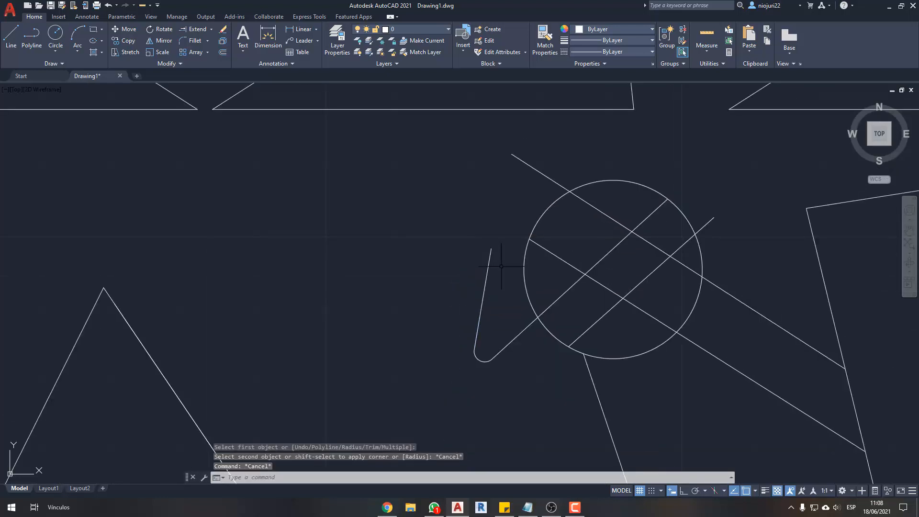
# - Fillet the steep line's upper end with the upper descending line at the 1.5 radius
pyautogui.press('Return')
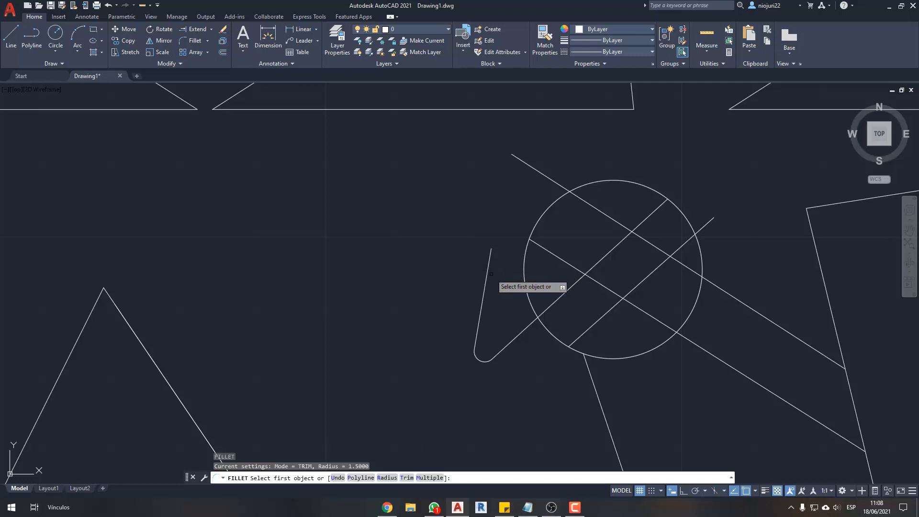
pyautogui.scroll(2, 491, 274)
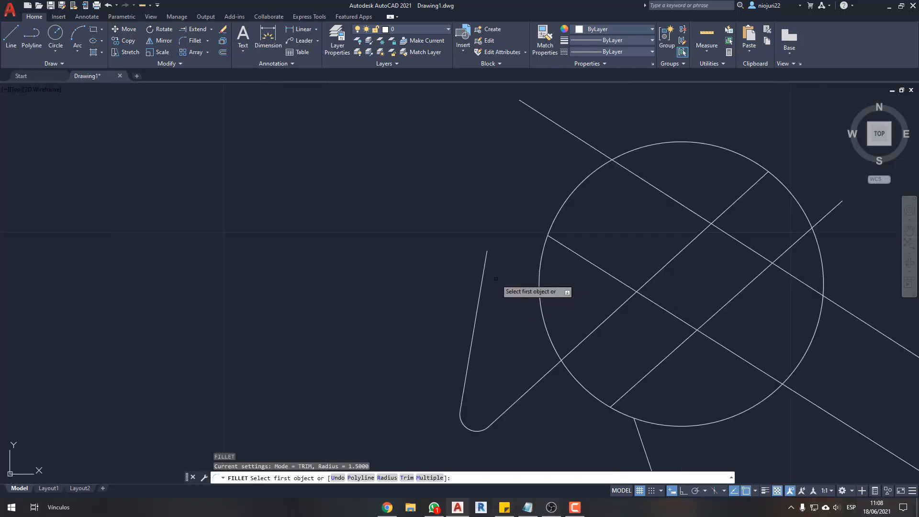
pyautogui.click(484, 276)
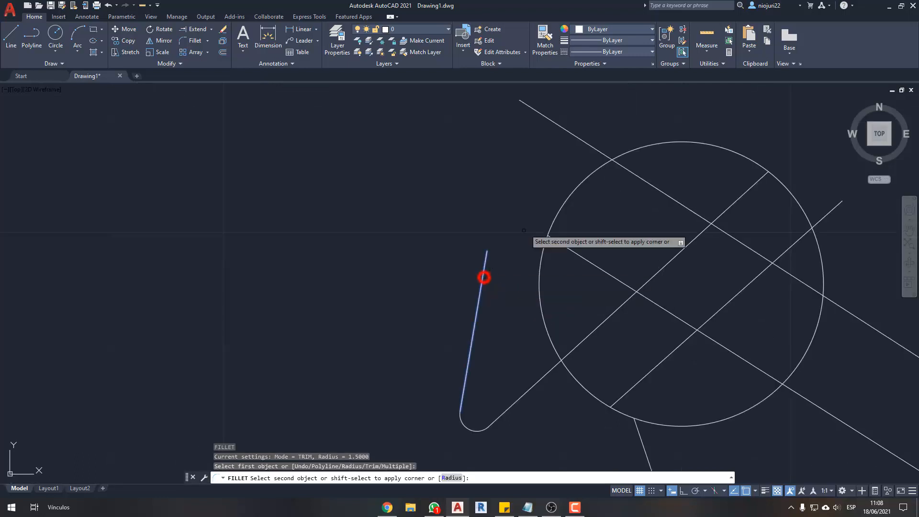
pyautogui.click(590, 144)
# - Undo the rounded fillet between the steep line and the upper descending line
pyautogui.hotkey('ctrl', '2')
pyautogui.moveTo(494, 100)
pyautogui.mouseDown()
pyautogui.moveTo(564, 128)
pyautogui.moveTo(485, 122)
pyautogui.mouseUp()
pyautogui.press('Escape')
pyautogui.hotkey('ctrl', 'z')
pyautogui.hotkey('ctrl', 'z')
pyautogui.hotkey('ctrl', 'z')
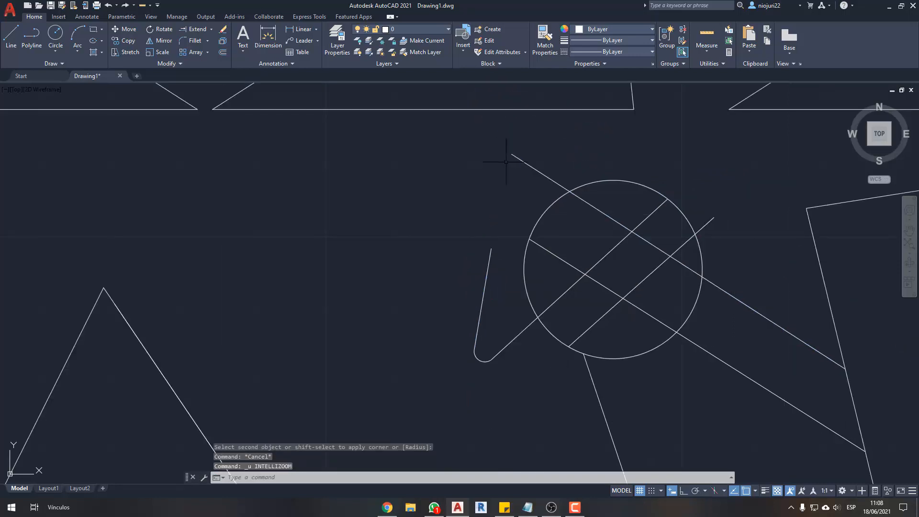
pyautogui.write('f')
pyautogui.press('Return')
pyautogui.click(477, 311)
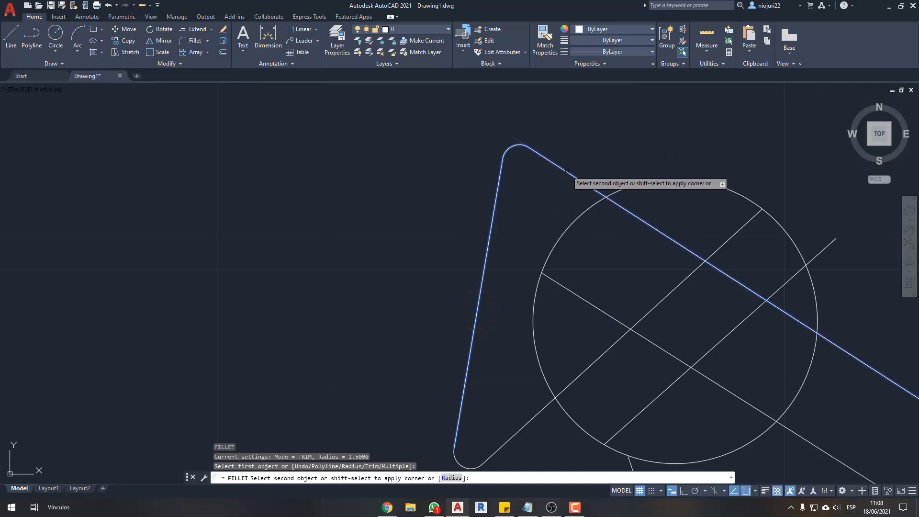
pyautogui.press('Escape')
# - Fillet the steep line's upper end with the upper descending line at radius 0 to form a sharp corner
pyautogui.press('Return')
pyautogui.press('Down')
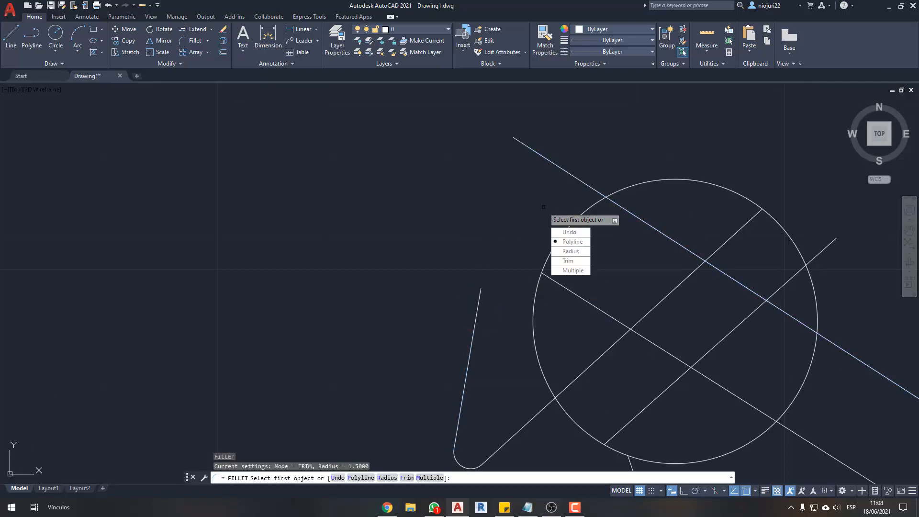
pyautogui.press('Return')
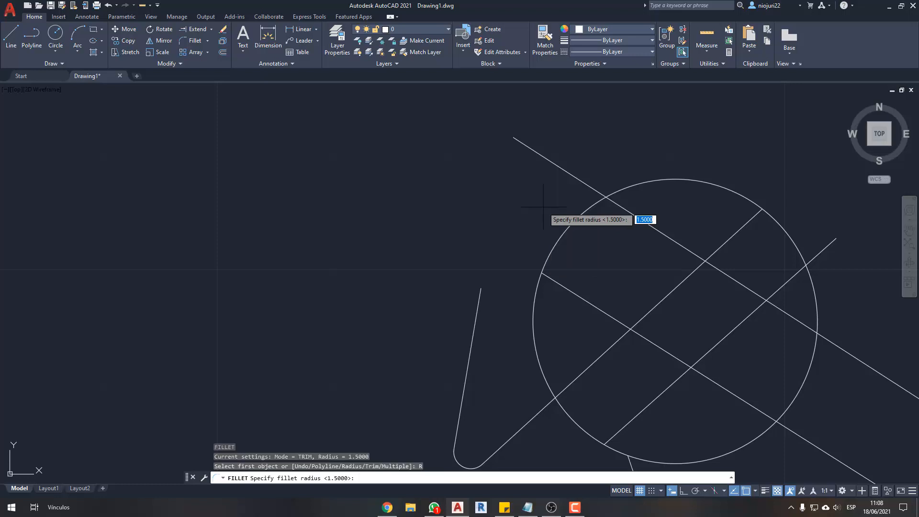
pyautogui.write('0')
pyautogui.press('Return')
pyautogui.click(479, 299)
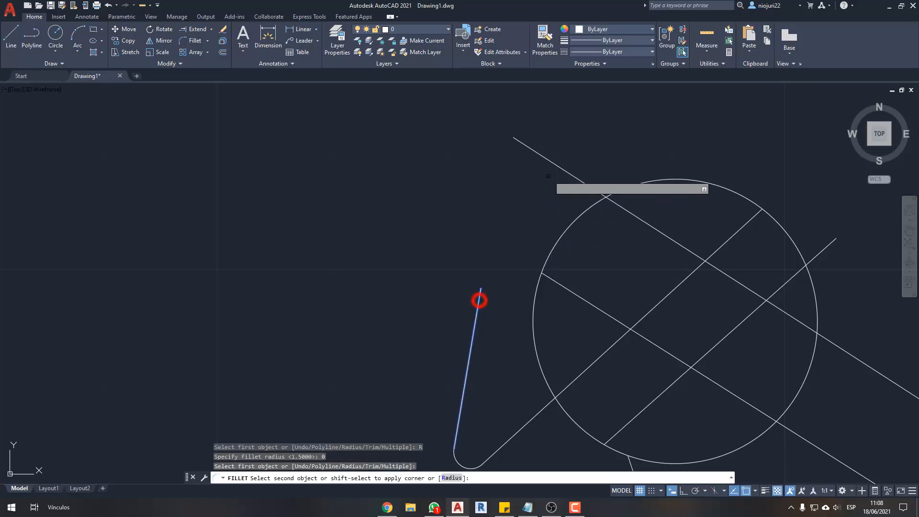
pyautogui.click(560, 166)
pyautogui.click(474, 119)
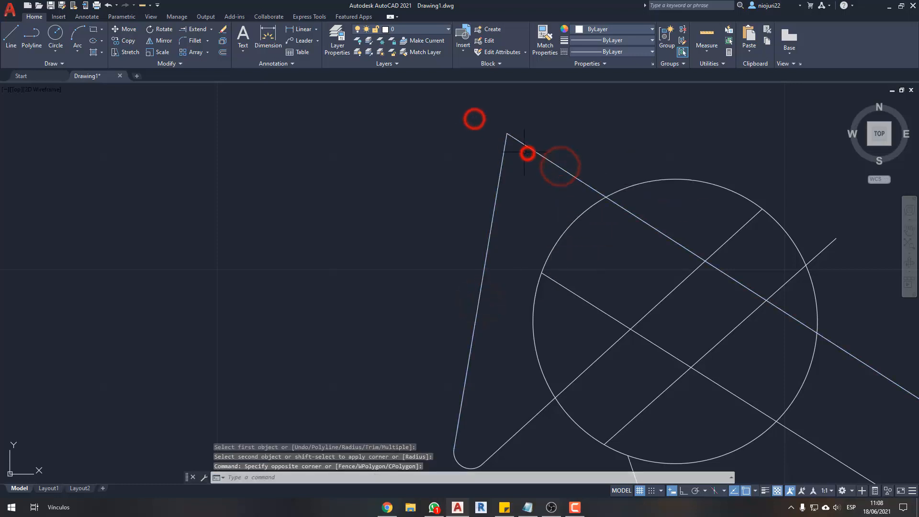
pyautogui.scroll(-4, 518, 173)
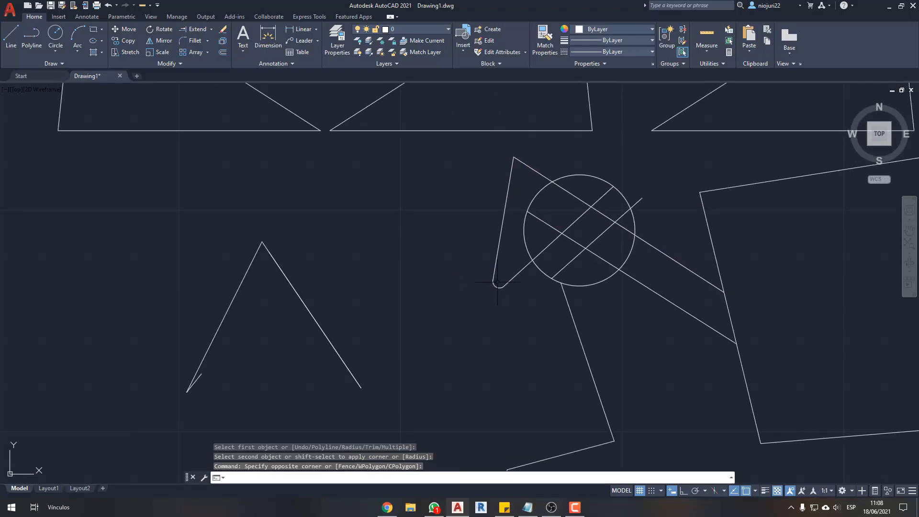
pyautogui.moveTo(418, 221)
pyautogui.mouseDown(button='middle')
pyautogui.moveTo(425, 235)
pyautogui.moveTo(442, 236)
pyautogui.moveTo(487, 214)
pyautogui.mouseUp(button='middle')
pyautogui.scroll(-2, 425, 235)
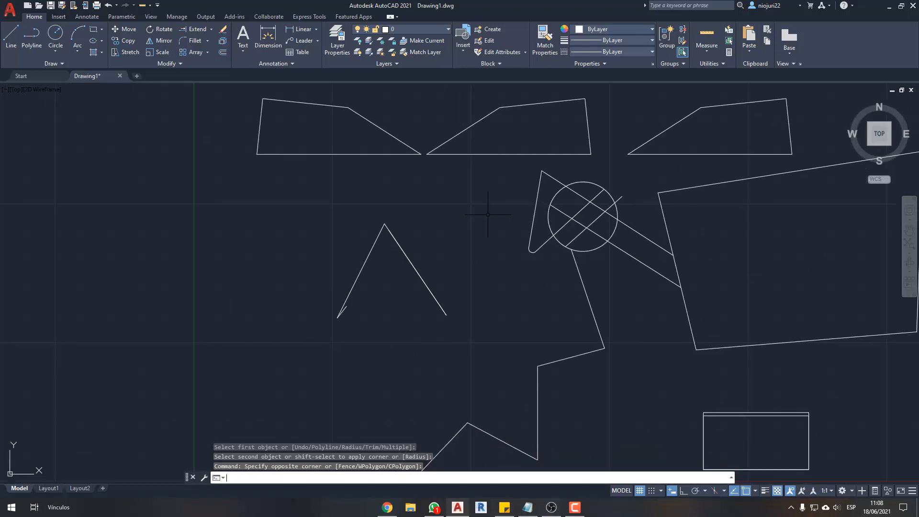
pyautogui.moveTo(401, 228); pyautogui.dragTo(407, 189, button='middle')
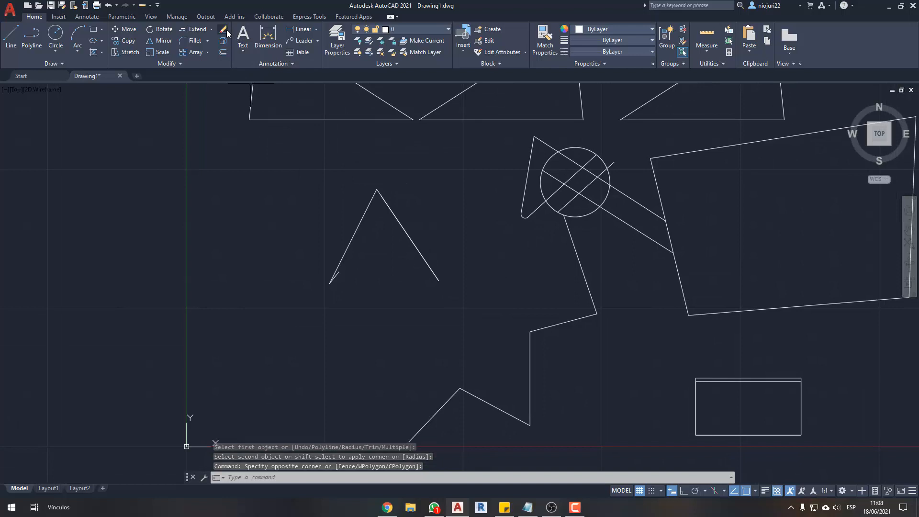
# - Erase the two overlapping descending lines of the isolated angled figure left of the circle
pyautogui.moveTo(521, 175); pyautogui.dragTo(507, 226, button='middle')
pyautogui.click(440, 262)
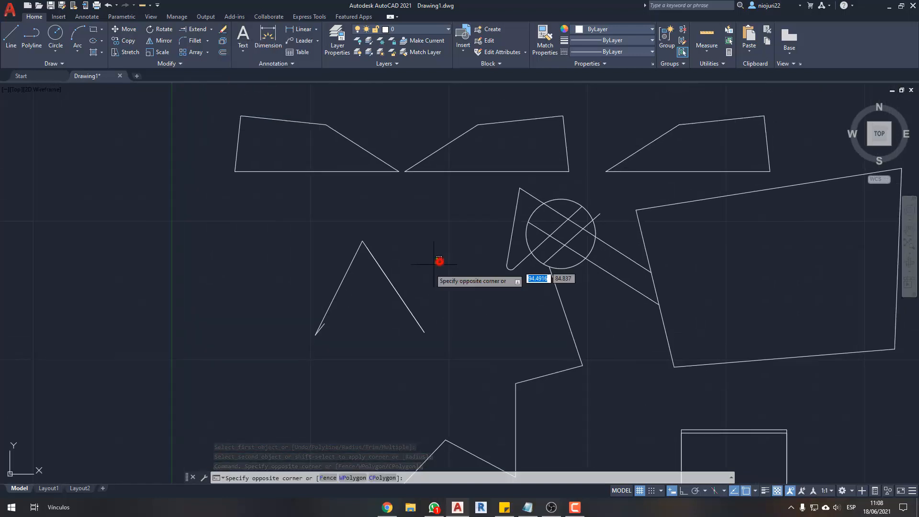
pyautogui.click(379, 318)
pyautogui.click(222, 30)
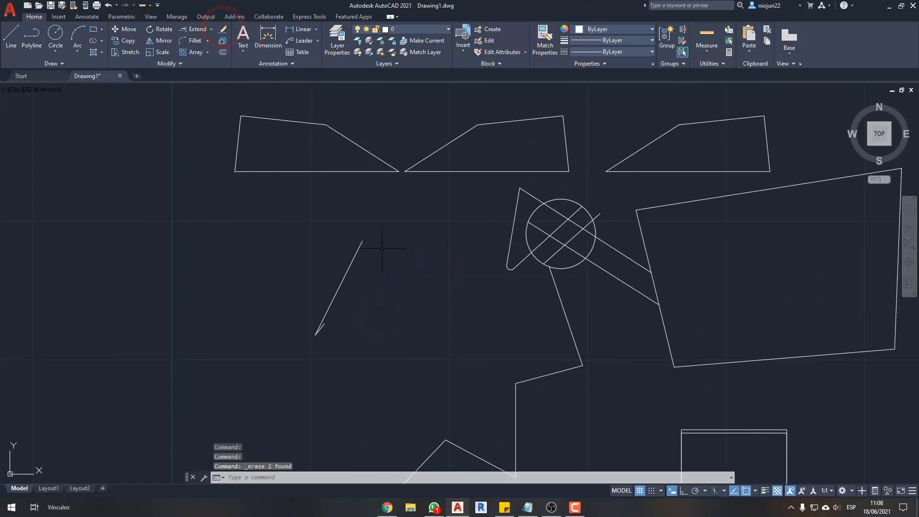
# - Erase the short leftover line and the remaining long slanted line of the isolated figure
pyautogui.click(287, 189)
pyautogui.click(355, 355)
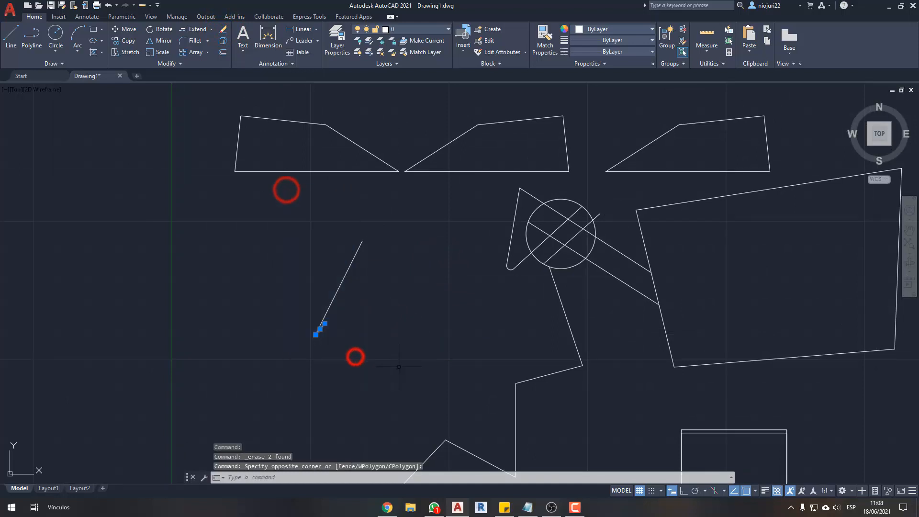
pyautogui.press('Delete')
pyautogui.click(291, 216)
pyautogui.click(452, 378)
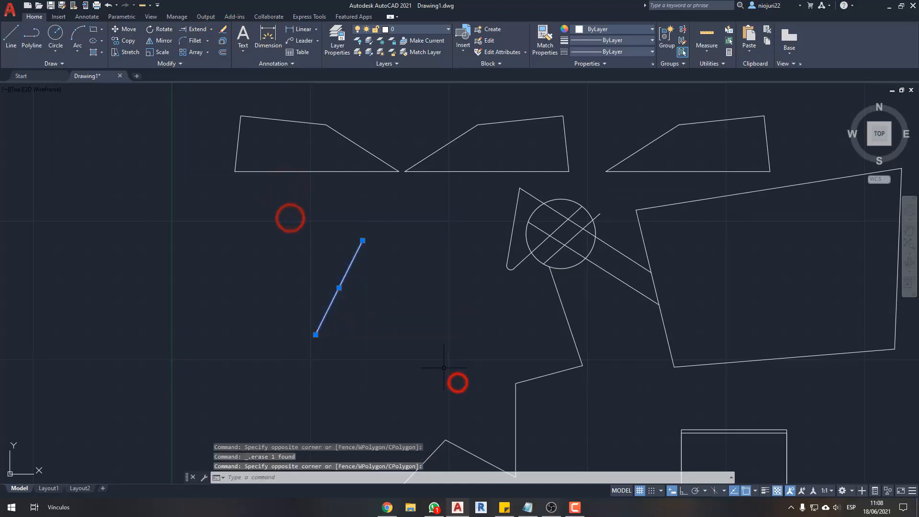
pyautogui.press('Delete')
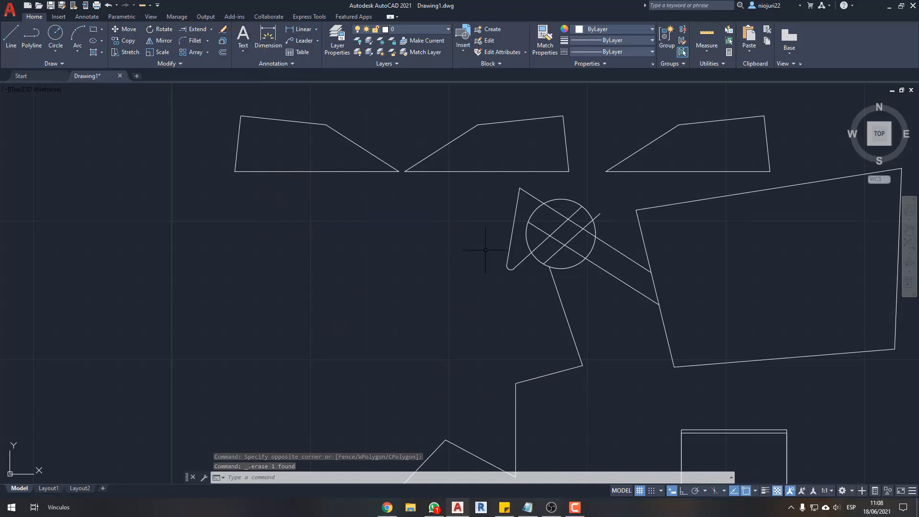
# - Erase the steep line that joins the small fillet arc to the upper diagonal beside the circle
pyautogui.scroll(2, 500, 247)
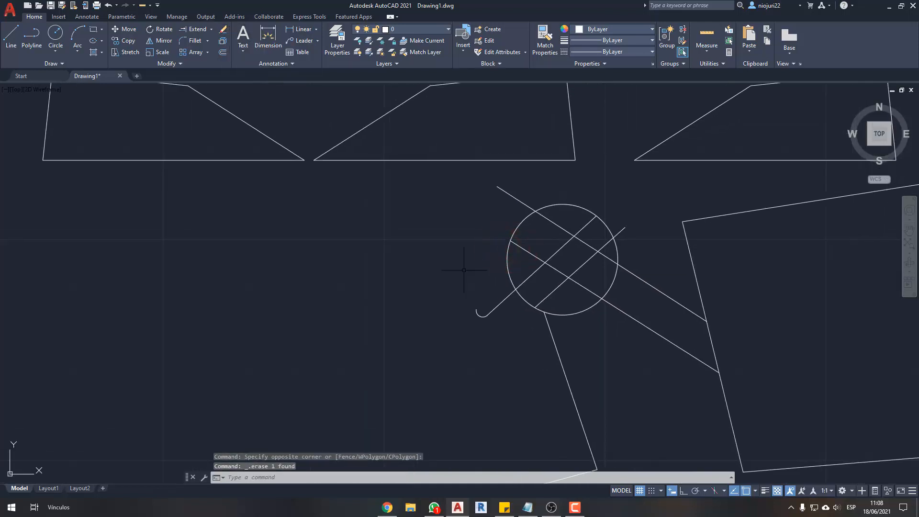
pyautogui.scroll(-2, 367, 184)
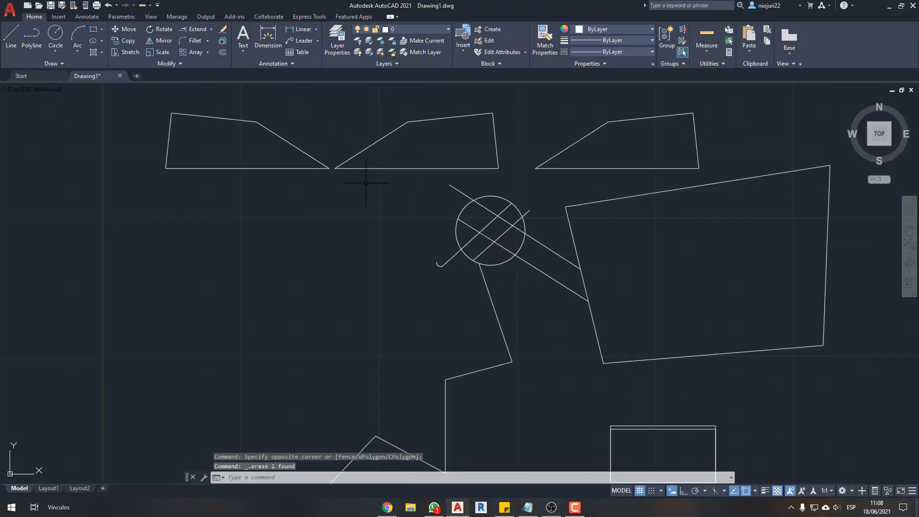
# - Select the middle four-sided shape to examine whether its edges belong to a single object, and clear the selection
pyautogui.moveTo(367, 185); pyautogui.dragTo(387, 235, button='middle')
pyautogui.click(417, 201)
pyautogui.click(378, 168)
pyautogui.scroll(2, 414, 180)
pyautogui.moveTo(424, 182); pyautogui.dragTo(414, 206, button='middle')
pyautogui.scroll(2, 414, 206)
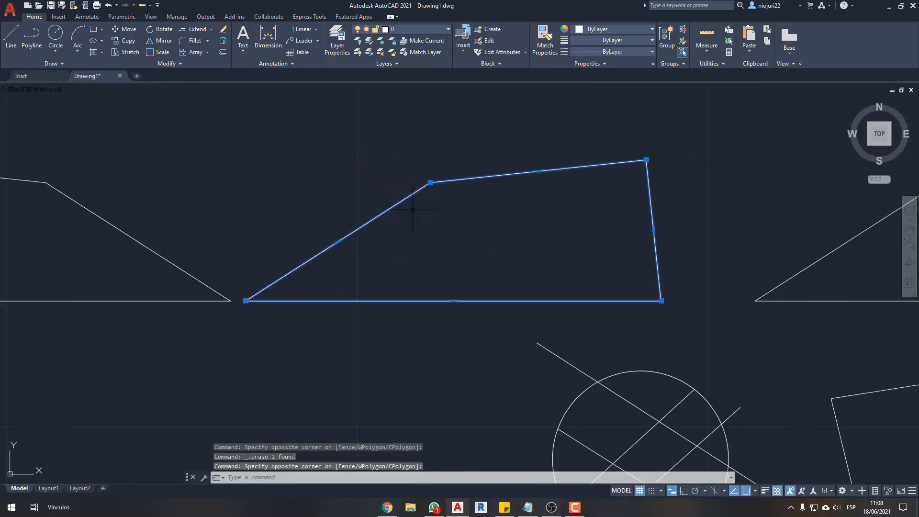
pyautogui.press('e')
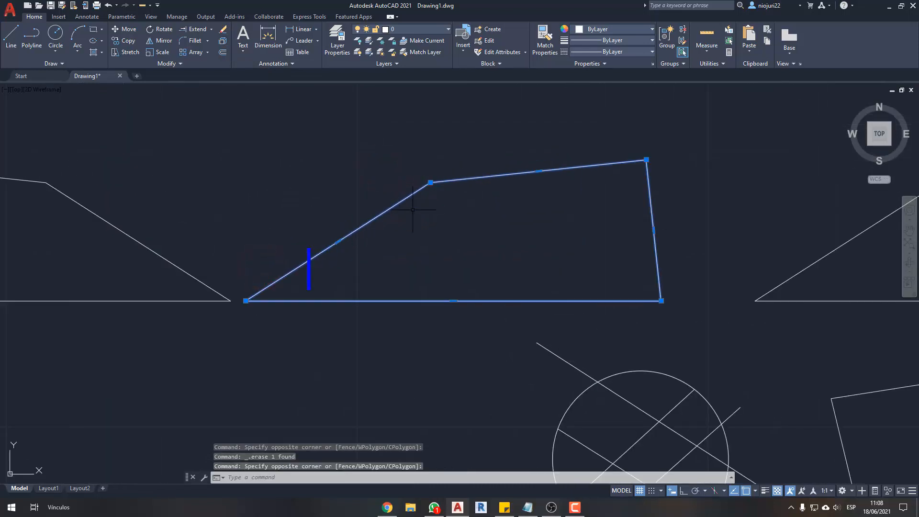
pyautogui.press('e')
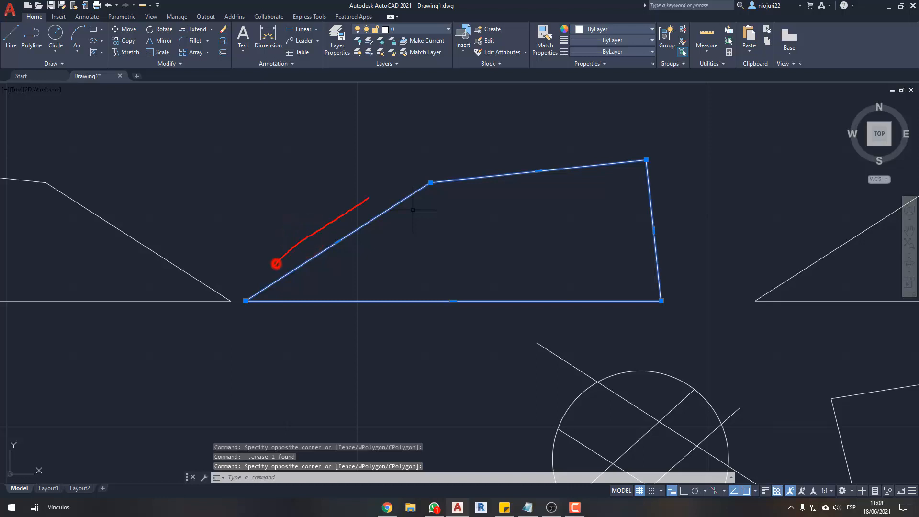
pyautogui.moveTo(368, 198)
pyautogui.mouseDown()
pyautogui.moveTo(574, 137)
pyautogui.moveTo(578, 160)
pyautogui.mouseUp()
pyautogui.press('Escape')
pyautogui.click(463, 154)
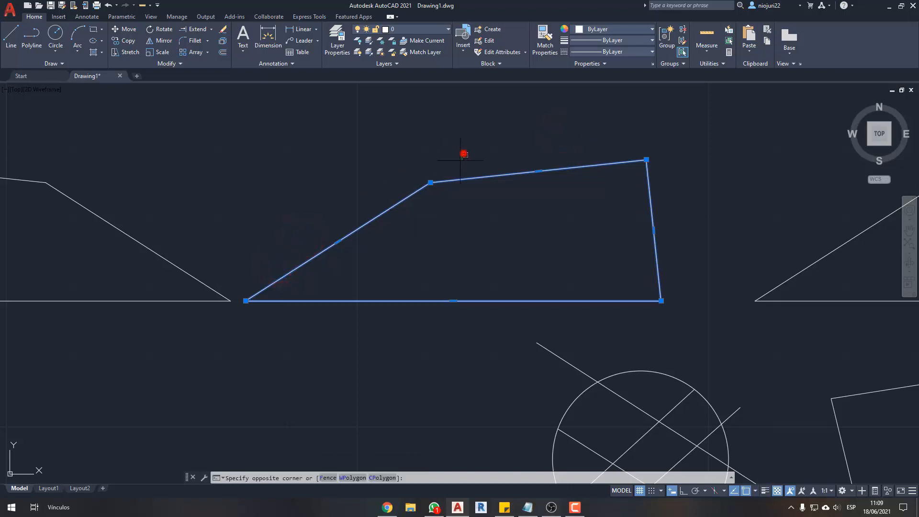
pyautogui.click(426, 211)
pyautogui.press('Escape')
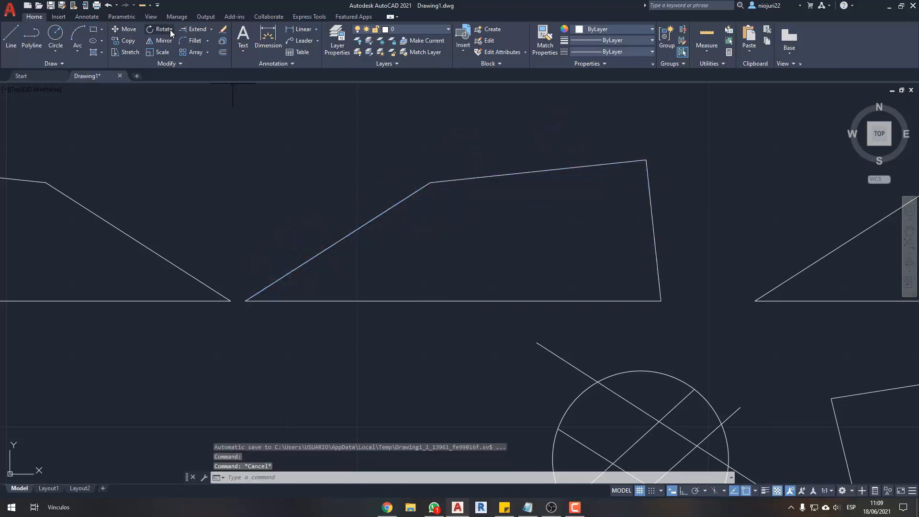
# - Explode the middle four-sided polyline into separate lines
pyautogui.click(484, 153)
pyautogui.click(413, 236)
pyautogui.click(223, 44)
# - Select the exploded shape's edges one after another to check that they are separate objects, and clear the selection
pyautogui.click(420, 217)
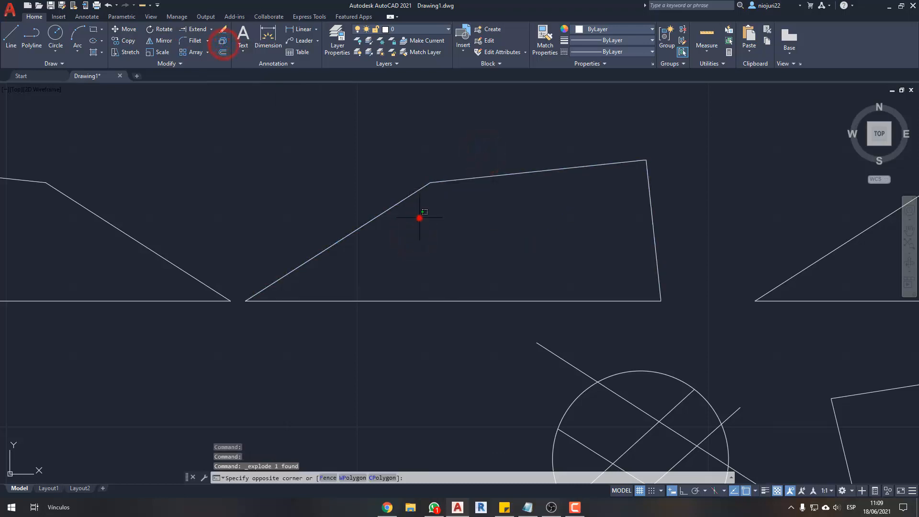
pyautogui.click(359, 232)
pyautogui.click(569, 209)
pyautogui.click(530, 138)
pyautogui.click(654, 186)
pyautogui.click(589, 247)
pyautogui.click(599, 255)
pyautogui.click(498, 361)
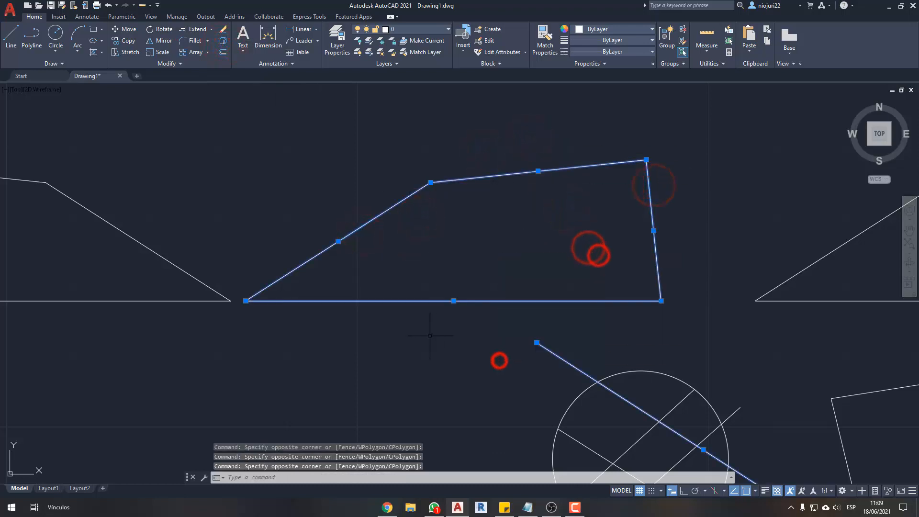
pyautogui.moveTo(431, 334); pyautogui.dragTo(458, 327, button='middle')
pyautogui.press('Escape')
pyautogui.click(495, 328)
pyautogui.click(460, 270)
pyautogui.press('Escape')
# - Draw a small upright rectangle in the empty area left of the circle, below the row of four-sided shapes
pyautogui.scroll(-2, 435, 263)
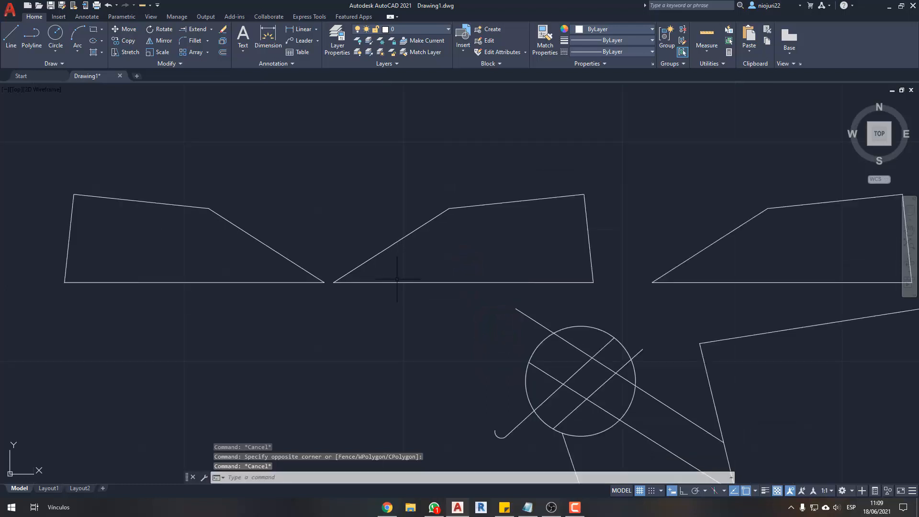
pyautogui.moveTo(398, 281)
pyautogui.mouseDown(button='middle')
pyautogui.moveTo(423, 261)
pyautogui.moveTo(452, 255)
pyautogui.moveTo(439, 218)
pyautogui.mouseUp(button='middle')
pyautogui.scroll(-2, 420, 203)
pyautogui.moveTo(522, 302); pyautogui.dragTo(503, 302, button='middle')
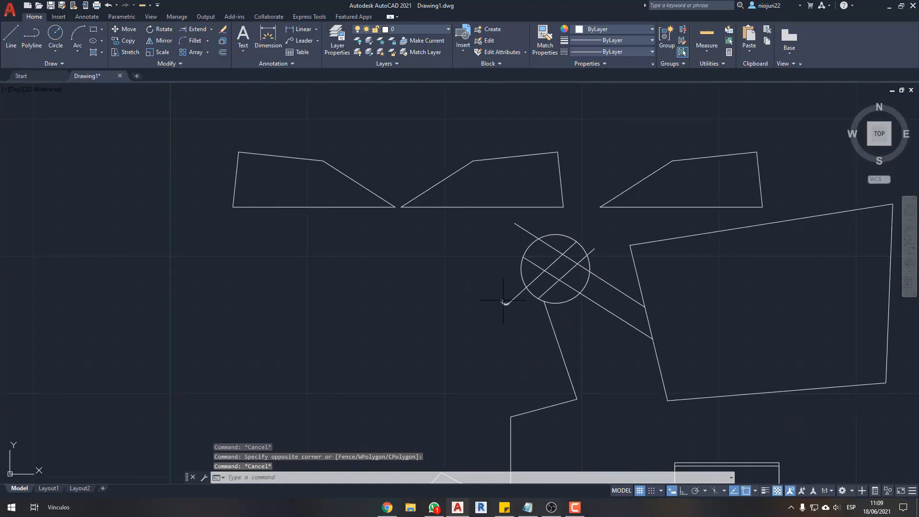
pyautogui.scroll(2, 447, 289)
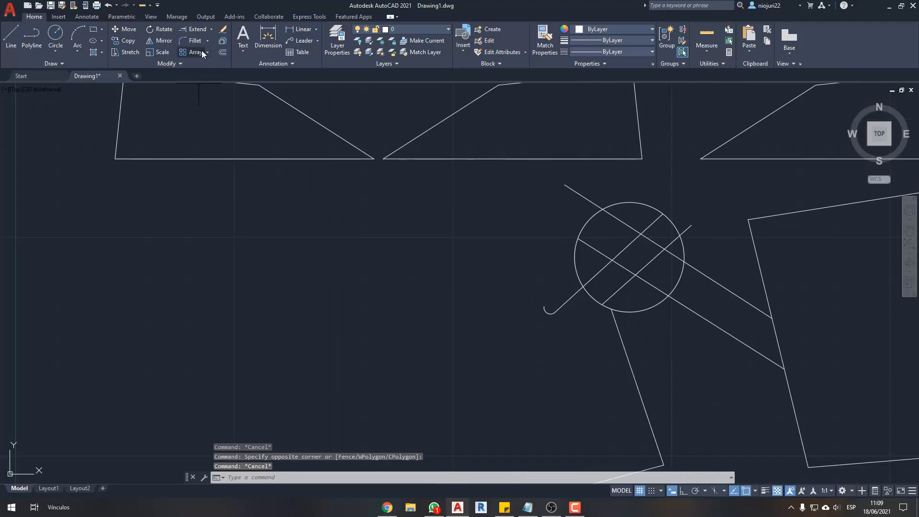
pyautogui.moveTo(333, 233); pyautogui.dragTo(351, 240, button='middle')
pyautogui.scroll(-2, 351, 240)
pyautogui.moveTo(385, 290); pyautogui.dragTo(434, 226, button='middle')
pyautogui.write('rec')
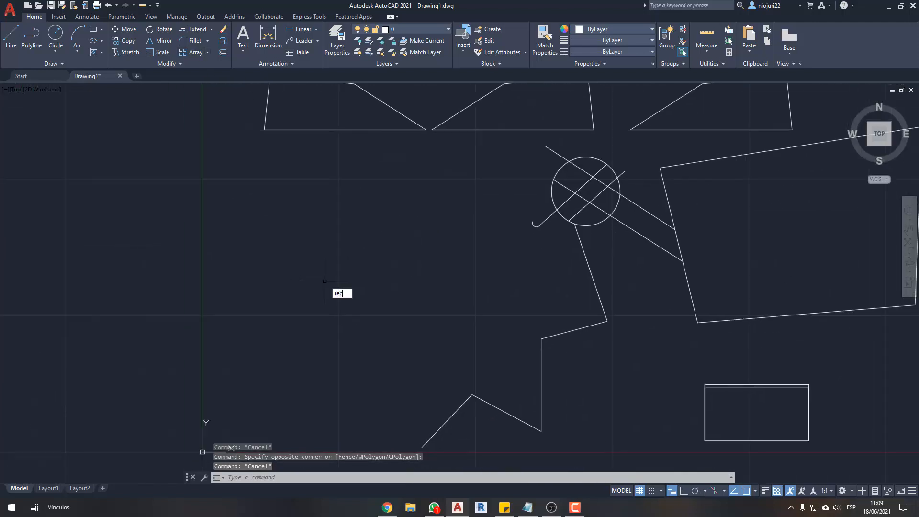
pyautogui.press('Return')
pyautogui.click(283, 288)
pyautogui.click(298, 305)
pyautogui.press('Escape')
# - Create an associative rectangular array of the small rectangle with 4 columns and 3 rows
pyautogui.scroll(4, 282, 300)
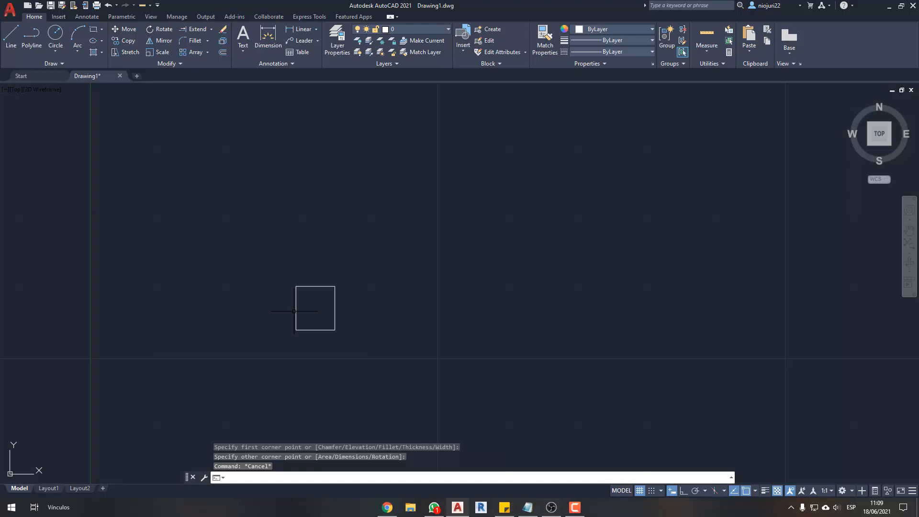
pyautogui.scroll(-2, 314, 339)
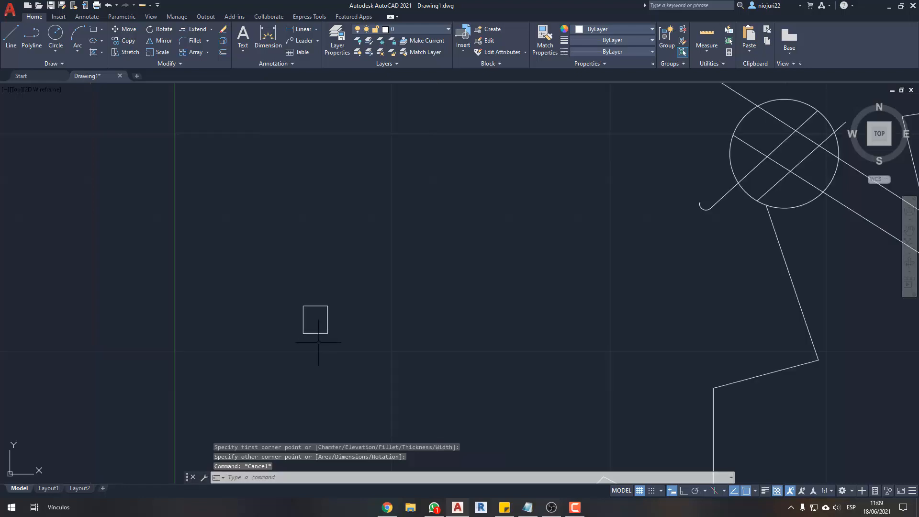
pyautogui.moveTo(339, 318); pyautogui.dragTo(362, 285, button='middle')
pyautogui.scroll(2, 363, 285)
pyautogui.click(381, 260)
pyautogui.click(313, 306)
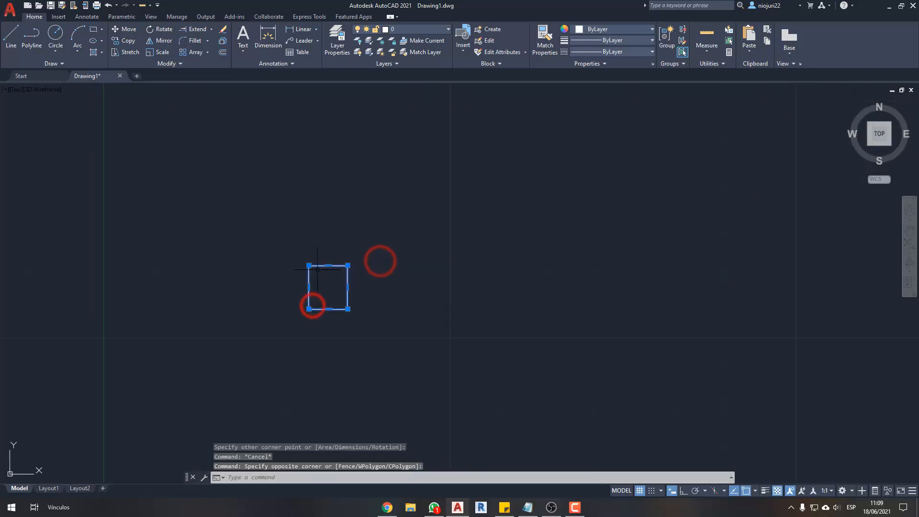
pyautogui.click(200, 56)
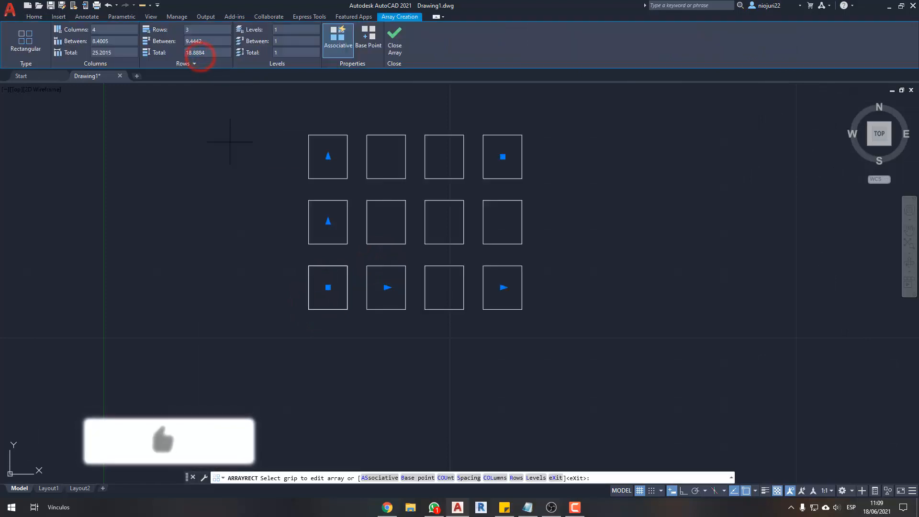
pyautogui.scroll(-2, 270, 263)
pyautogui.moveTo(270, 263); pyautogui.dragTo(270, 264, button='middle')
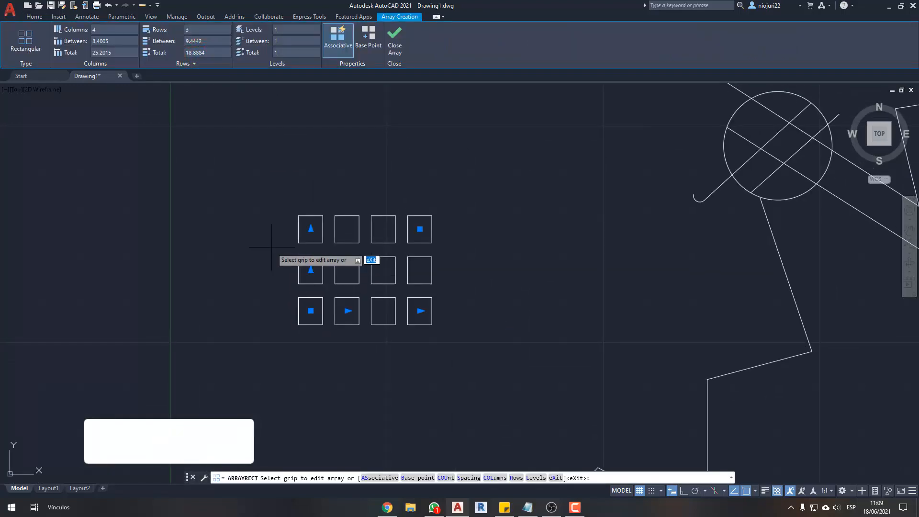
pyautogui.hotkey('ctrl', '2')
pyautogui.keyDown('ctrl'); pyautogui.keyDown('shift'); pyautogui.moveTo(436, 346); pyautogui.dragTo(298, 346); pyautogui.keyUp('shift'); pyautogui.keyUp('ctrl')
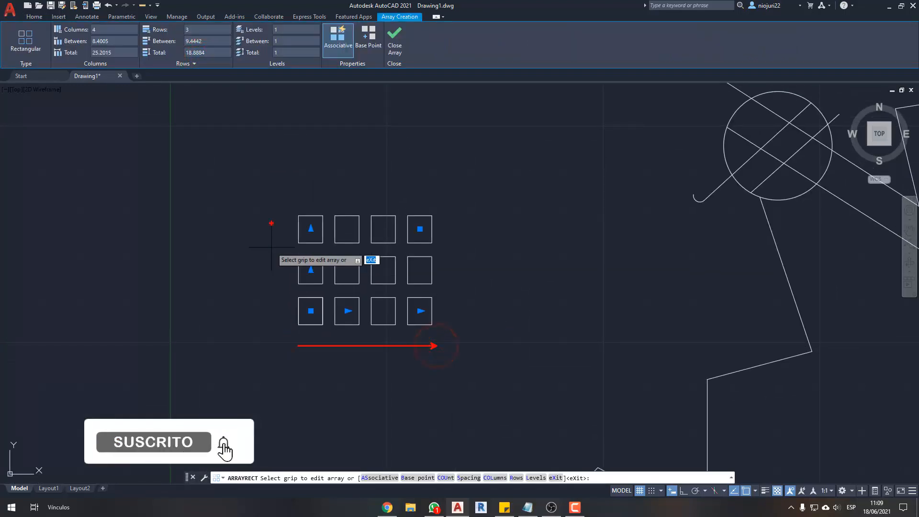
pyautogui.keyDown('ctrl'); pyautogui.keyDown('shift'); pyautogui.moveTo(271, 223); pyautogui.dragTo(271, 339); pyautogui.keyUp('shift'); pyautogui.keyUp('ctrl')
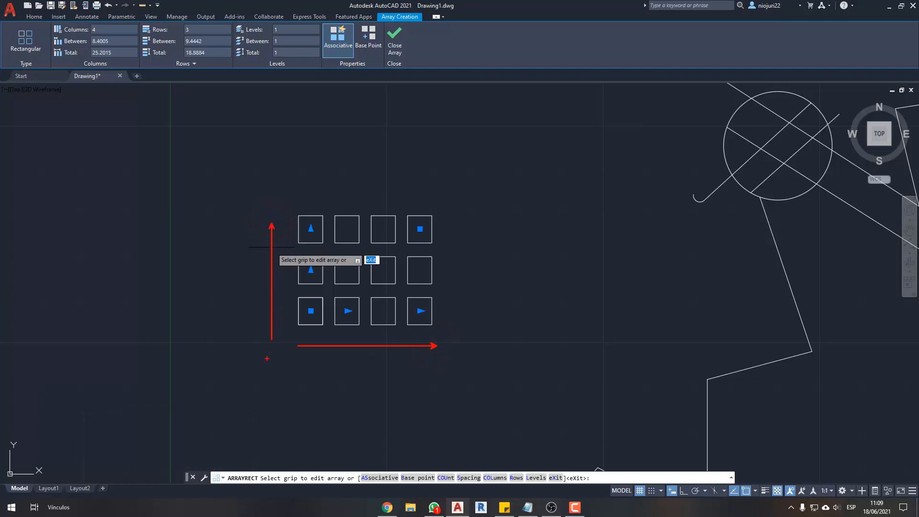
pyautogui.press('Escape')
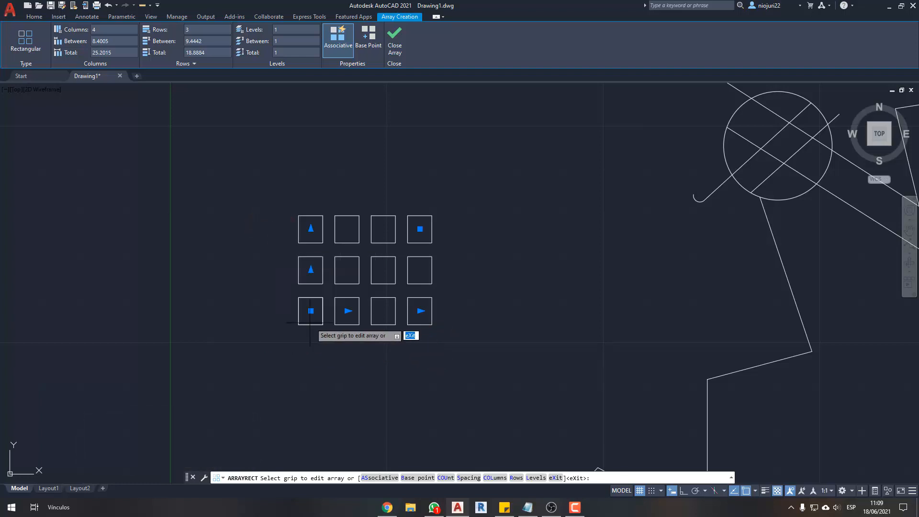
pyautogui.press('Return')
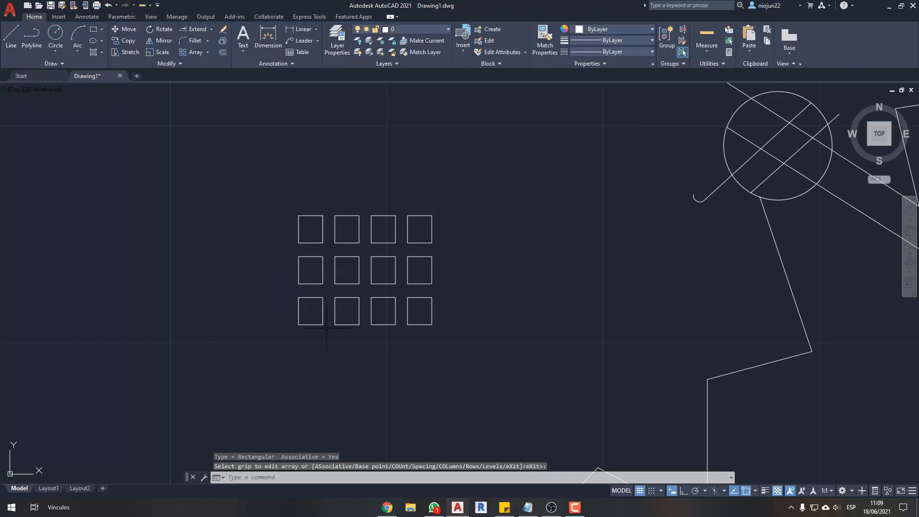
# - Edit the rectangular array to have 6 columns and 6 rows
pyautogui.click(322, 321)
pyautogui.press('Escape')
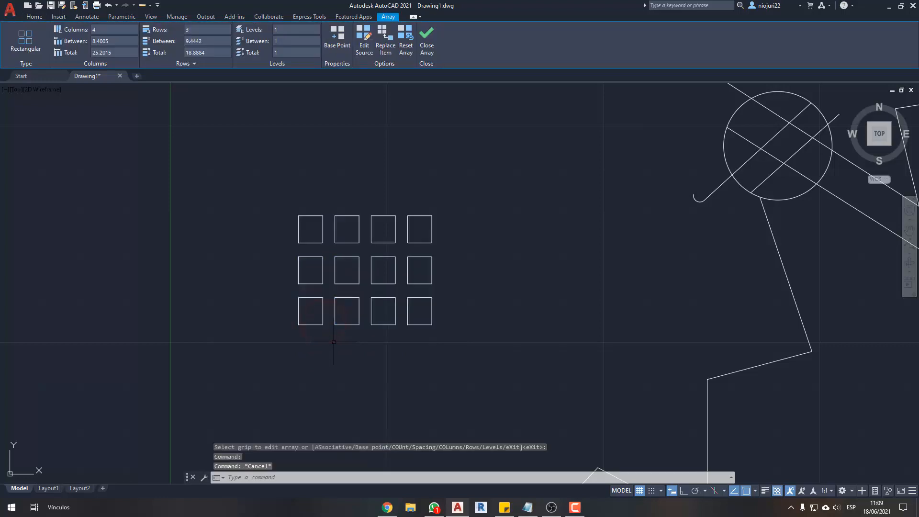
pyautogui.click(337, 321)
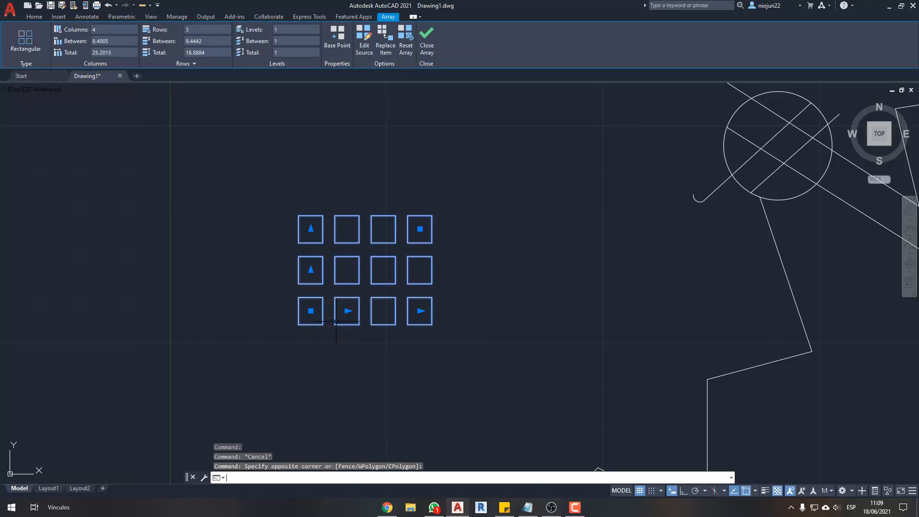
pyautogui.moveTo(228, 251); pyautogui.dragTo(236, 251, button='middle')
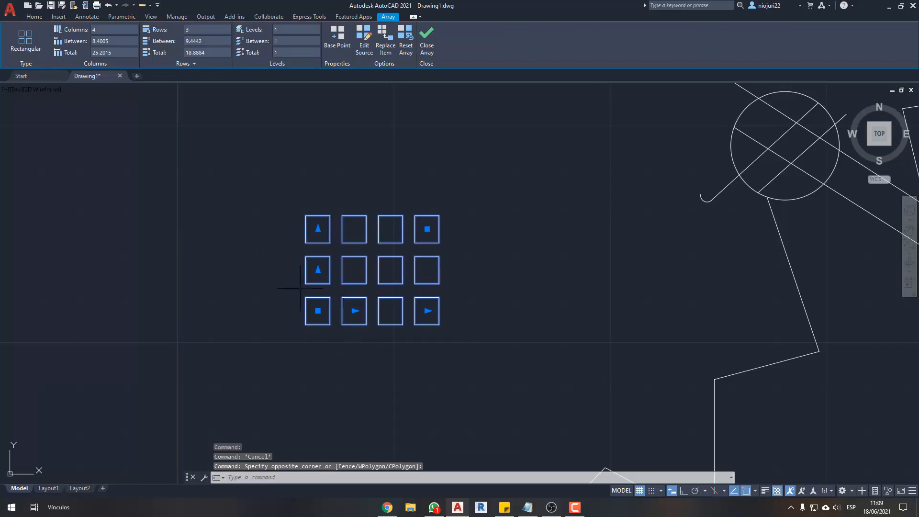
pyautogui.moveTo(305, 270); pyautogui.dragTo(319, 284, button='middle')
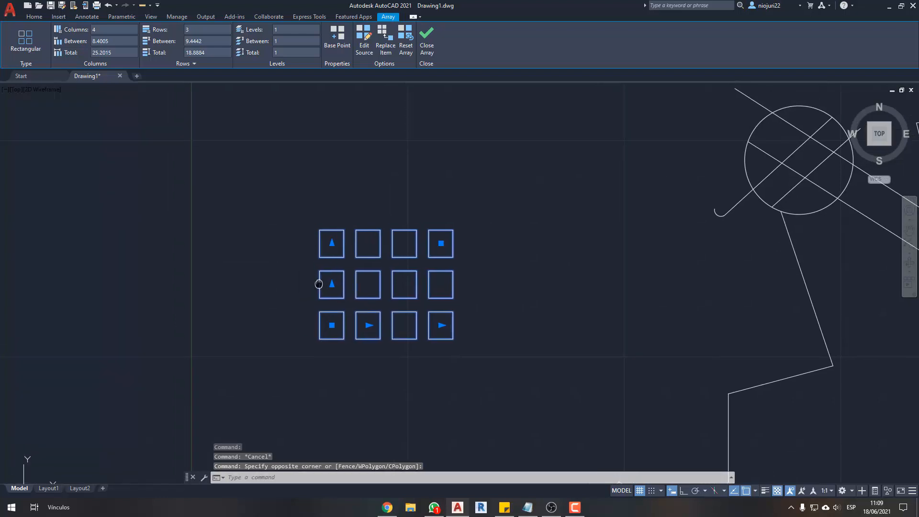
pyautogui.moveTo(305, 252); pyautogui.dragTo(81, 122, button='middle')
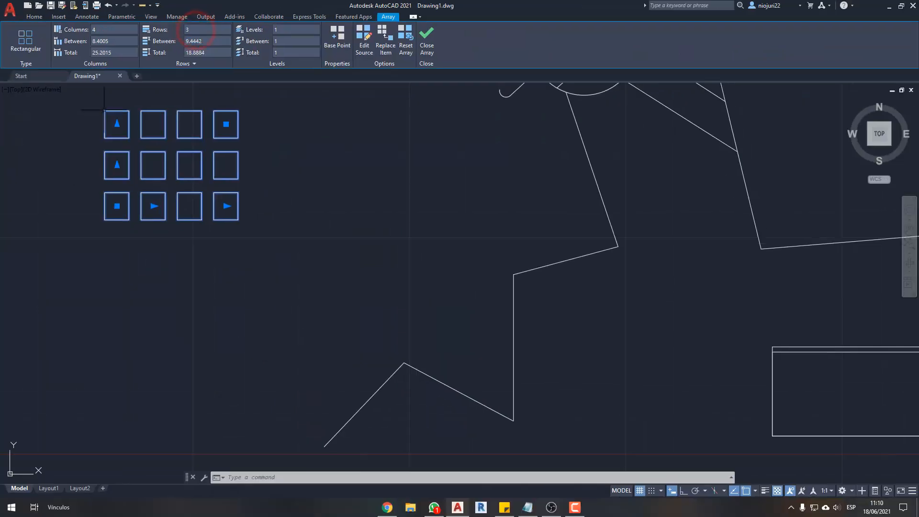
pyautogui.moveTo(225, 306); pyautogui.dragTo(501, 462, button='middle')
pyautogui.scroll(2, 456, 377)
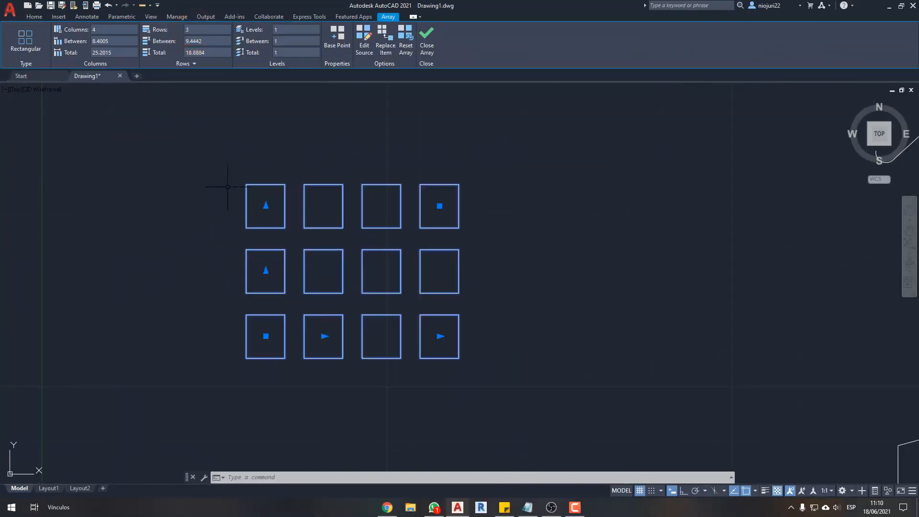
pyautogui.moveTo(456, 377); pyautogui.dragTo(479, 424, button='middle')
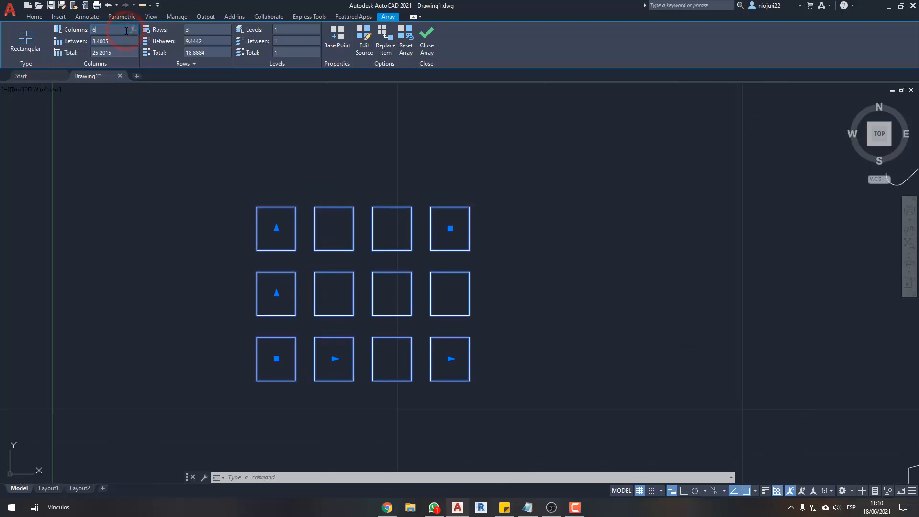
pyautogui.press('Return')
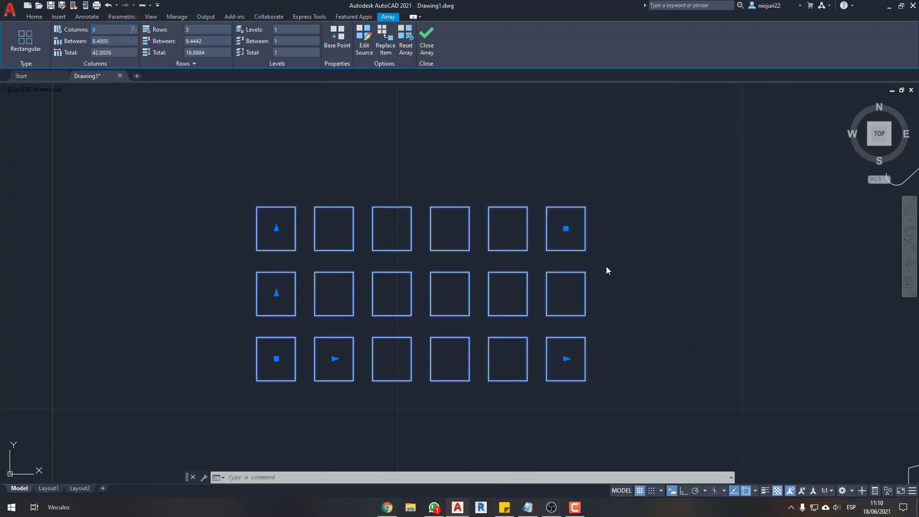
pyautogui.click(204, 30)
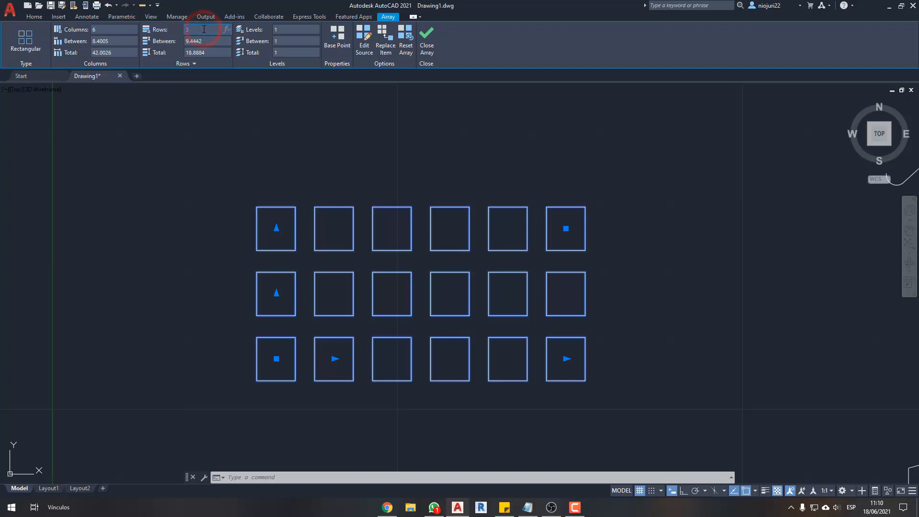
pyautogui.press('Return')
pyautogui.scroll(-2, 305, 212)
pyautogui.moveTo(297, 184); pyautogui.dragTo(319, 246, button='middle')
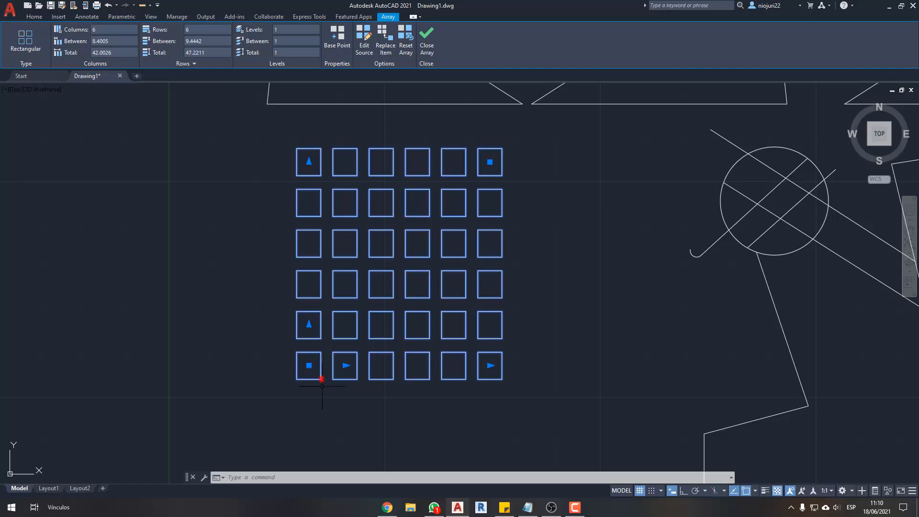
pyautogui.click(322, 380)
pyautogui.scroll(3, 345, 379)
pyautogui.write('MEA')
pyautogui.press('Return')
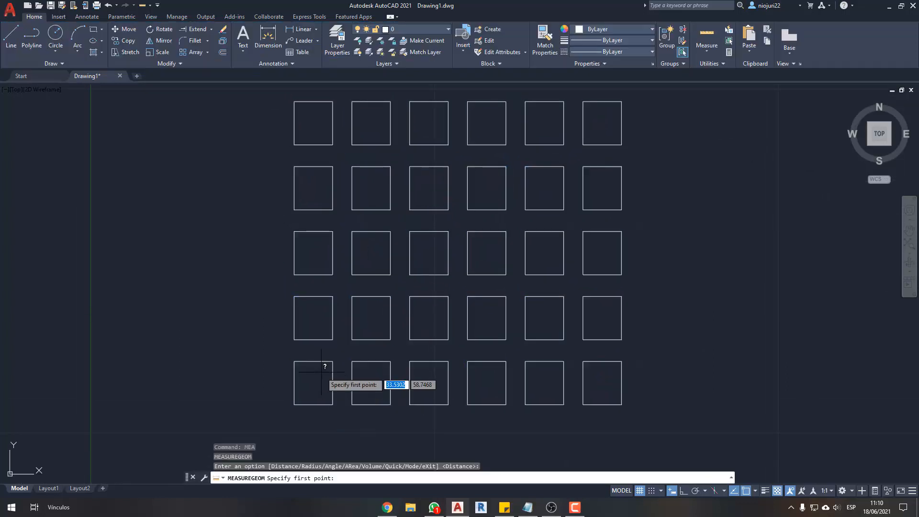
pyautogui.click(326, 362)
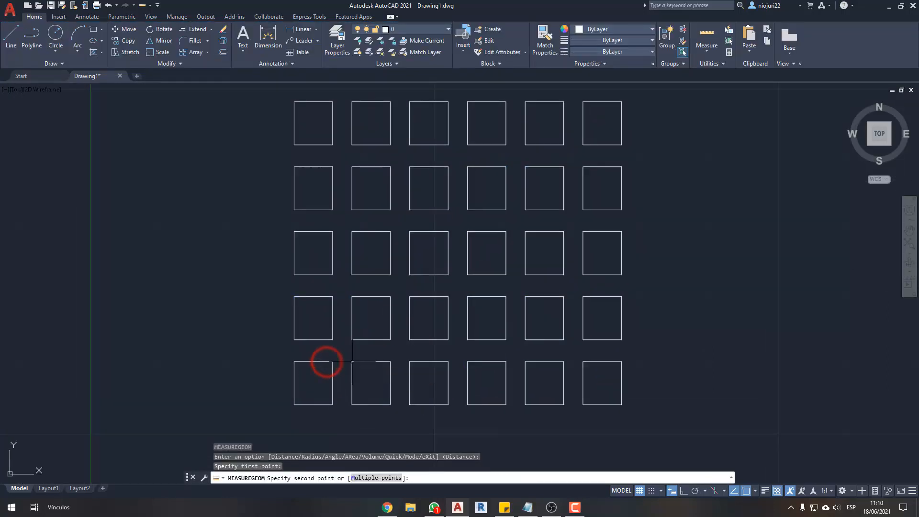
pyautogui.press('Escape')
pyautogui.click(349, 362)
pyautogui.click(327, 370)
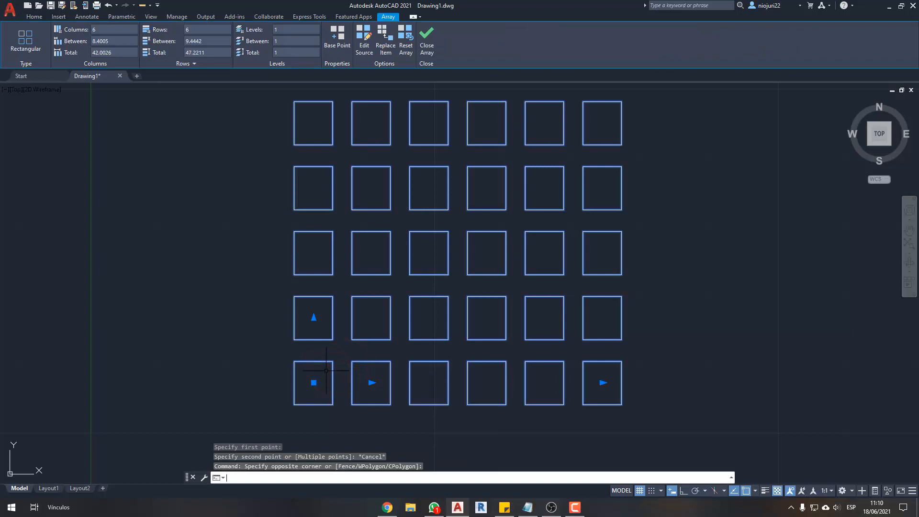
pyautogui.press('Escape')
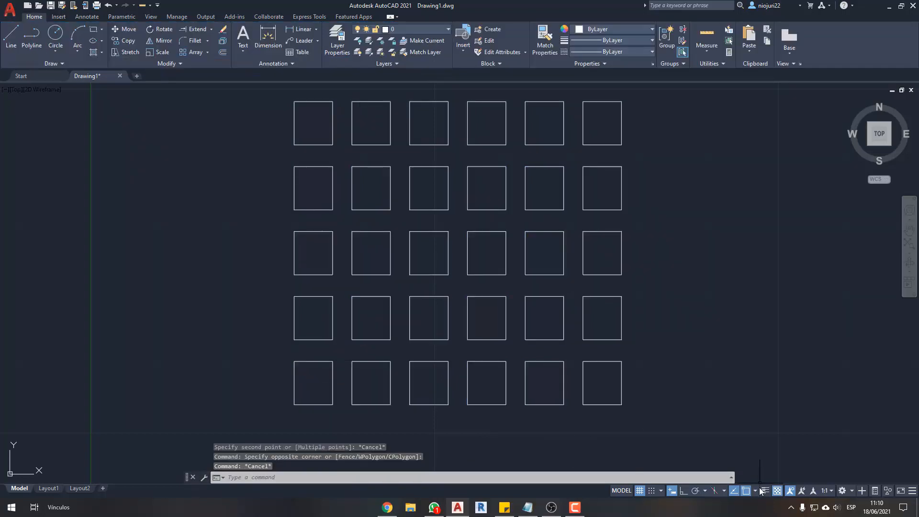
# - Enable the Midpoint object snap
pyautogui.click(756, 492)
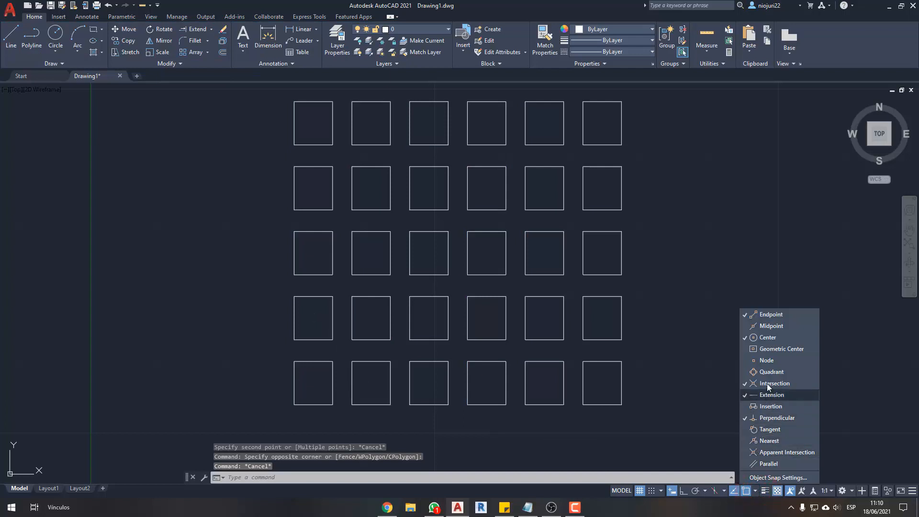
pyautogui.click(773, 326)
pyautogui.click(755, 491)
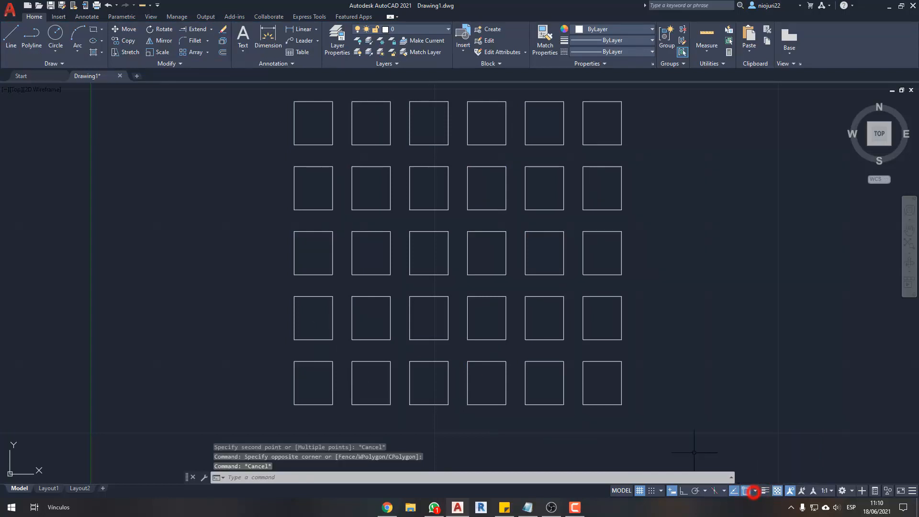
# - Measure the distance between the top-edge midpoints of the first two squares in the array's bottom row
pyautogui.write('MEA')
pyautogui.press('Return')
pyautogui.click(313, 361)
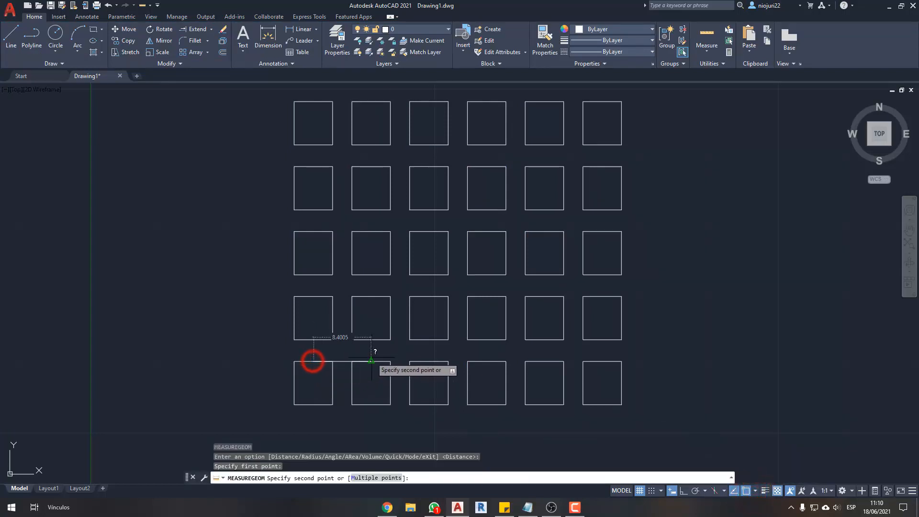
pyautogui.click(371, 361)
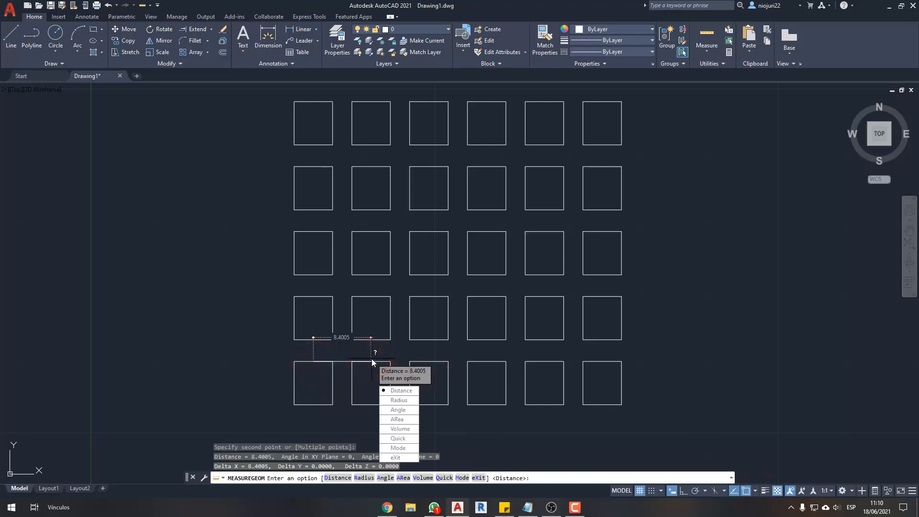
pyautogui.press('Escape')
pyautogui.press('Escape')
# - Select the array to compare its column spacing value with the measured midpoint distance, and clear the selection
pyautogui.click(364, 369)
pyautogui.click(347, 373)
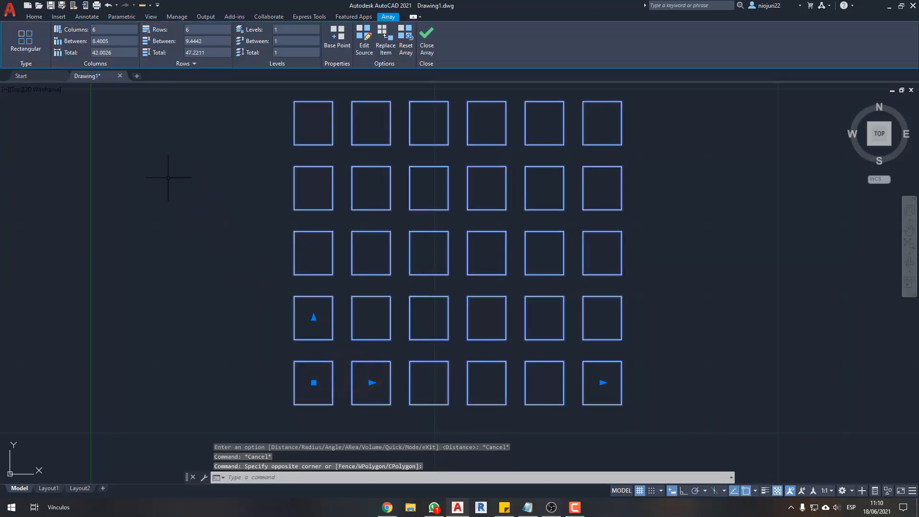
pyautogui.keyDown('ctrl'); pyautogui.moveTo(85, 46); pyautogui.dragTo(115, 48); pyautogui.keyUp('ctrl')
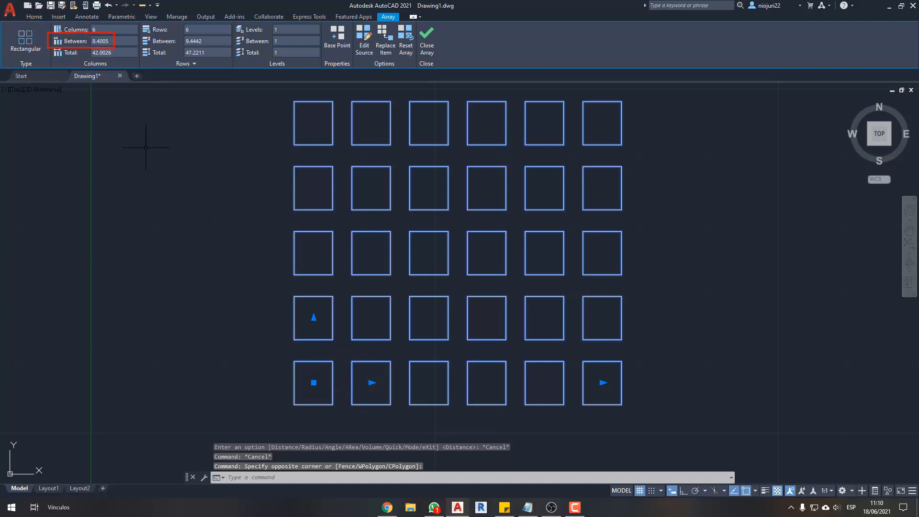
pyautogui.moveTo(374, 408)
pyautogui.mouseDown()
pyautogui.moveTo(373, 426)
pyautogui.moveTo(295, 416)
pyautogui.moveTo(307, 421)
pyautogui.mouseUp()
pyautogui.moveTo(379, 410); pyautogui.dragTo(369, 421)
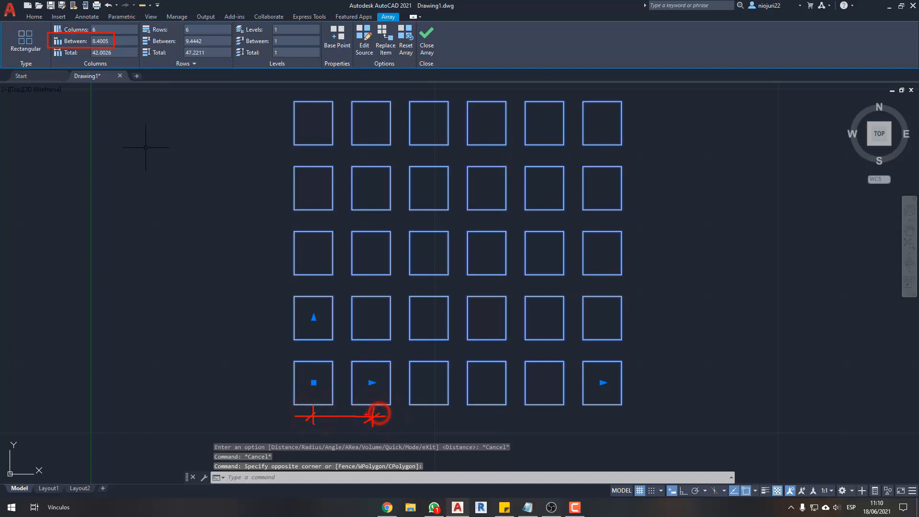
pyautogui.press('Escape')
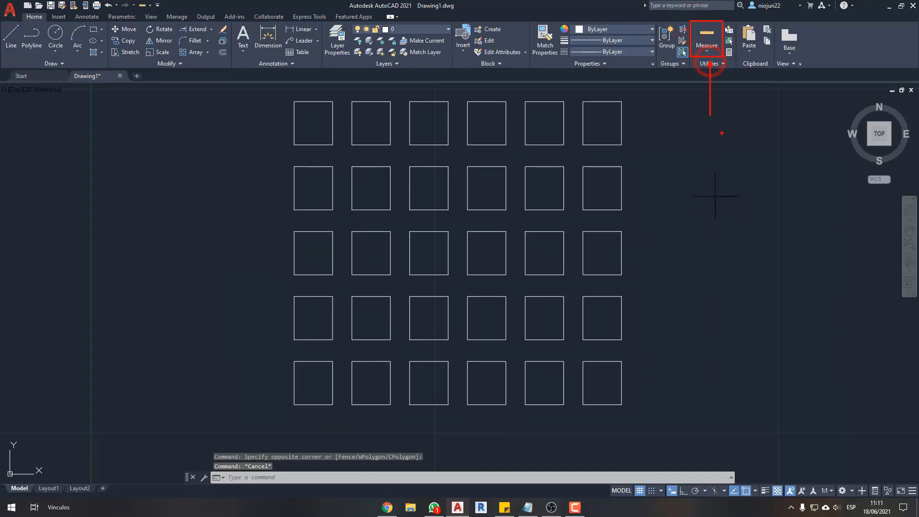
# - Repeat the measurement with the Distance option between the top-edge midpoints of the bottom row's first two squares
pyautogui.write('MEA')
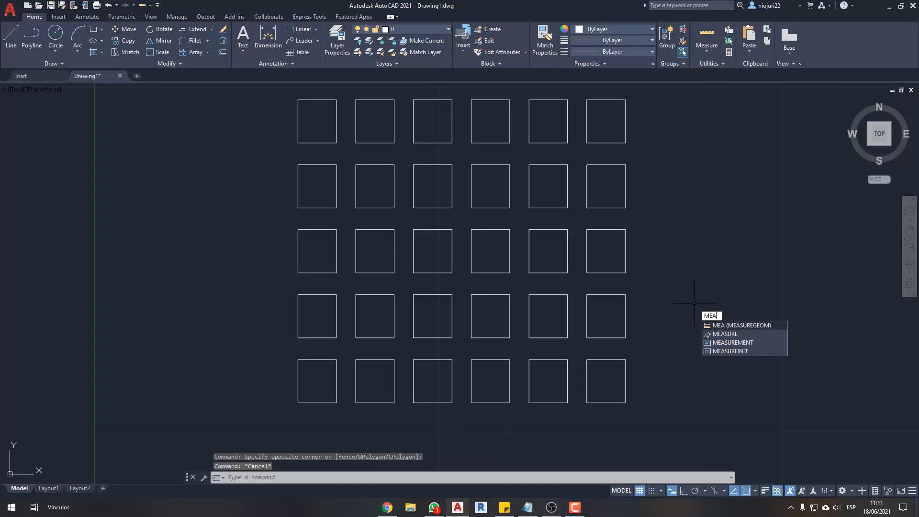
pyautogui.press('Return')
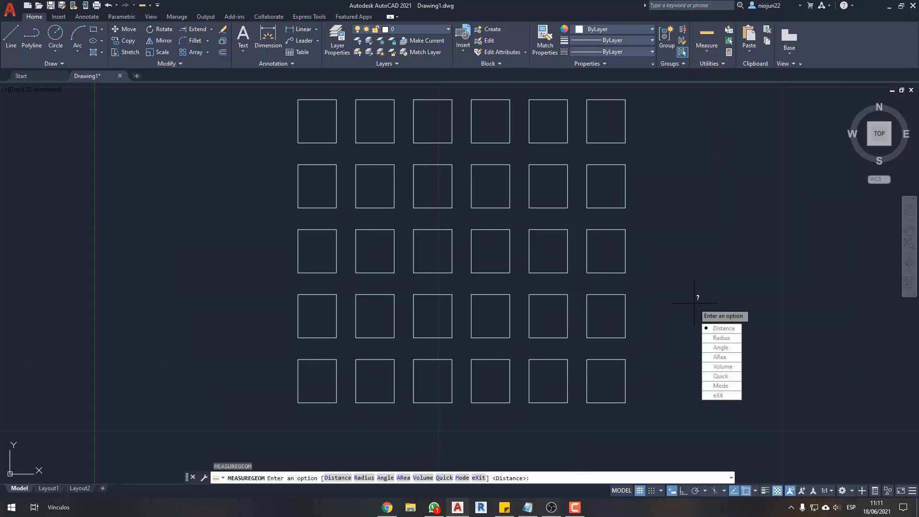
pyautogui.click(721, 328)
pyautogui.click(317, 359)
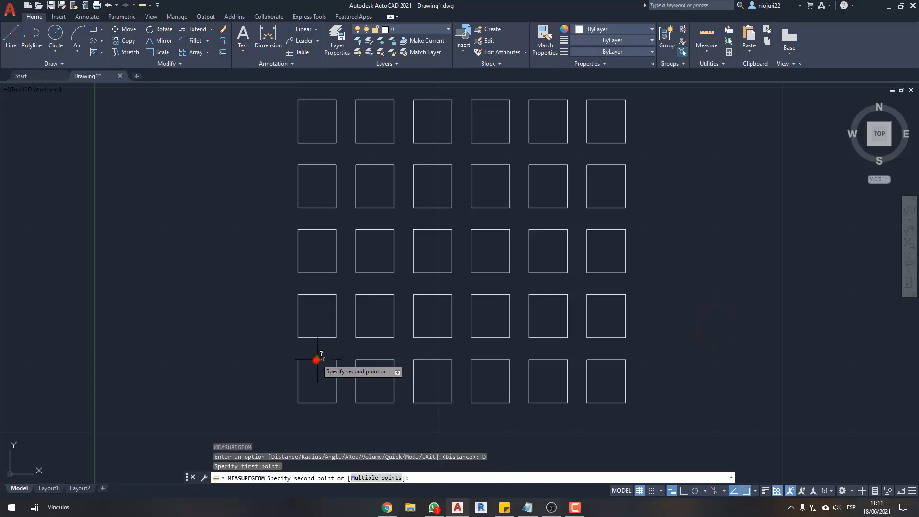
pyautogui.click(377, 358)
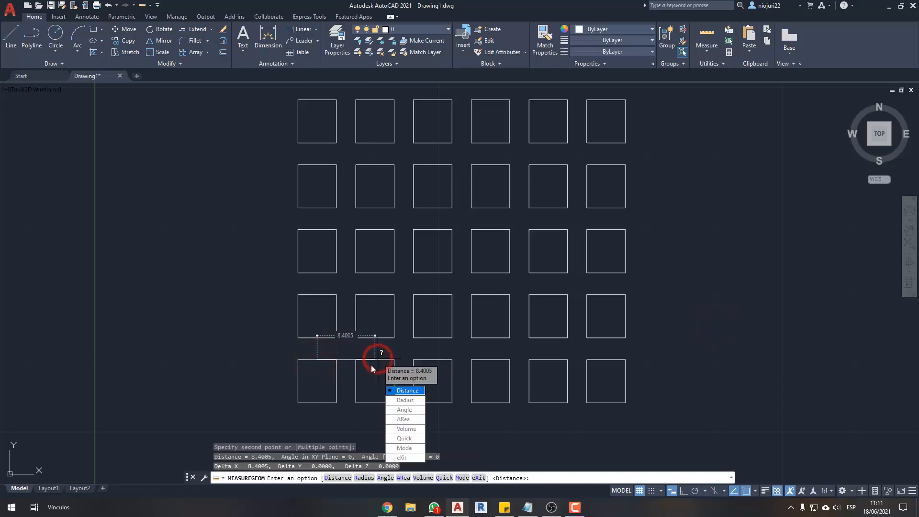
pyautogui.press('Escape')
# - Check the object snap modes and start a line to preview the endpoint and midpoint markers on the array's squares
pyautogui.click(755, 491)
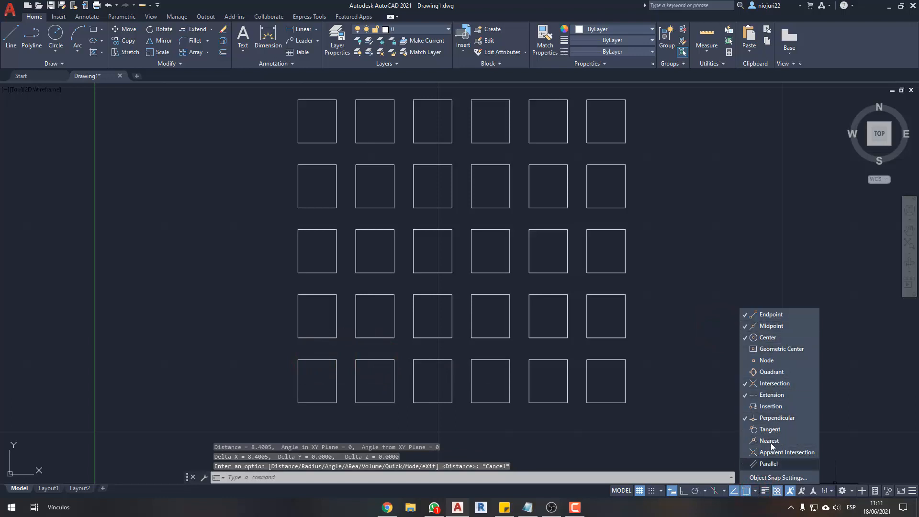
pyautogui.click(756, 493)
pyautogui.write('l')
pyautogui.press('Return')
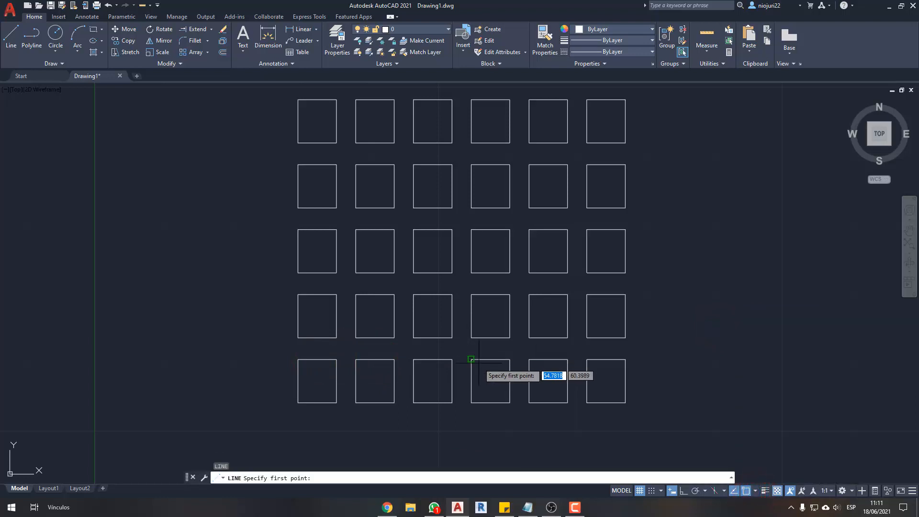
pyautogui.scroll(4, 472, 352)
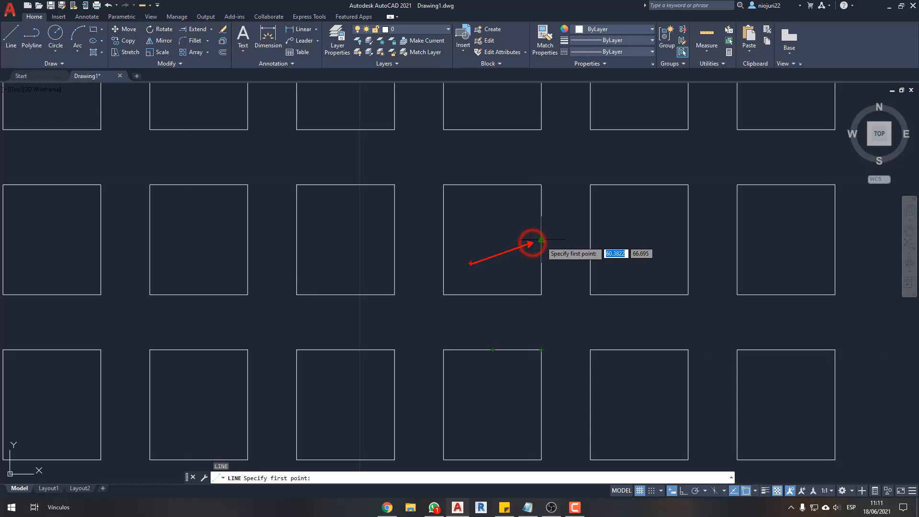
pyautogui.scroll(-5, 498, 326)
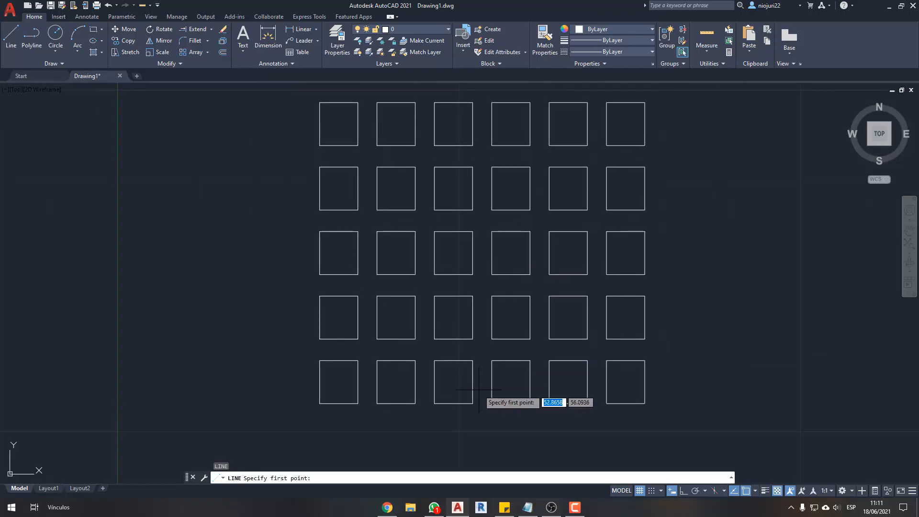
pyautogui.moveTo(492, 360); pyautogui.dragTo(490, 368, button='middle')
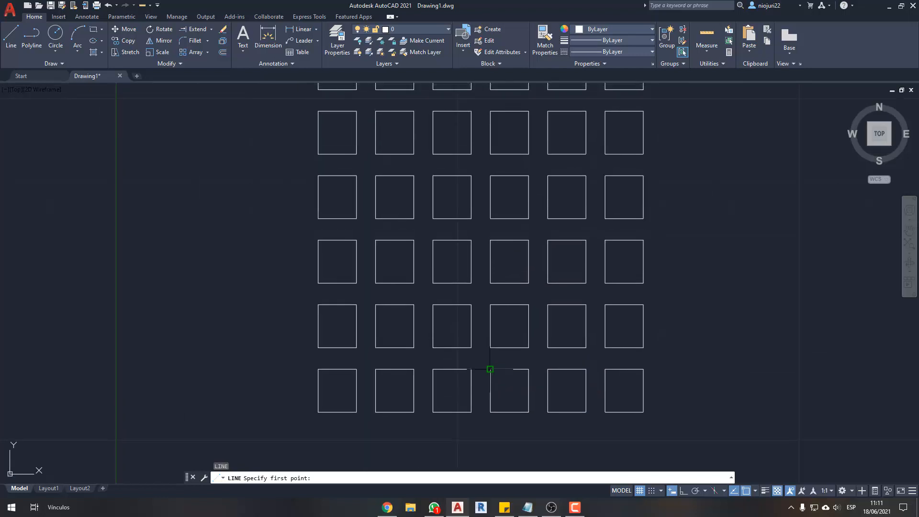
# - Review the Intersection and Perpendicular entries among the object snap modes, and cancel the line
pyautogui.click(755, 493)
pyautogui.click(777, 389)
pyautogui.click(753, 490)
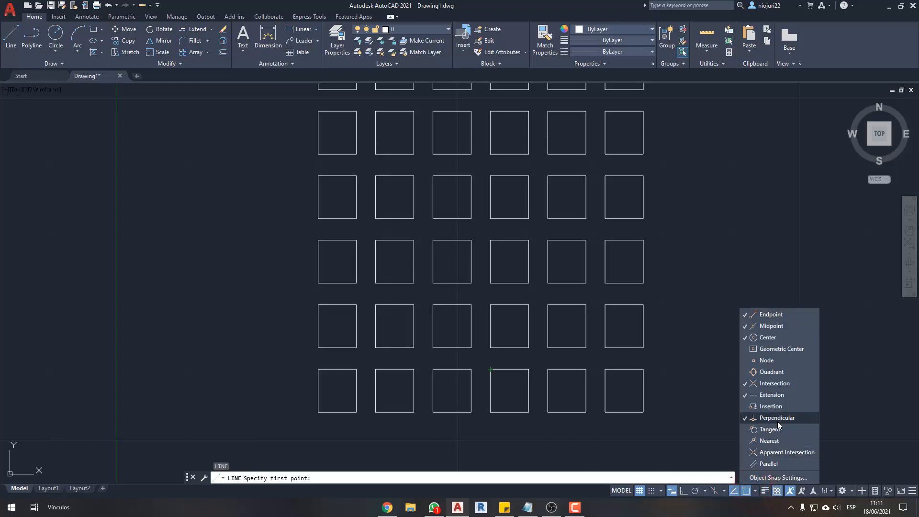
pyautogui.click(777, 421)
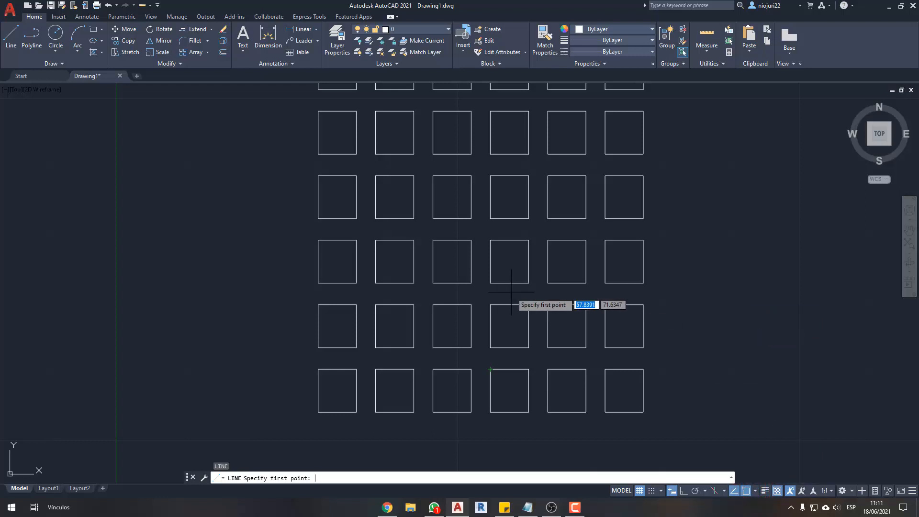
pyautogui.press('Escape')
pyautogui.press('Escape')
# - Try a column spacing of 10 on the rectangular array, and set it to 15
pyautogui.moveTo(443, 297); pyautogui.dragTo(455, 319, button='middle')
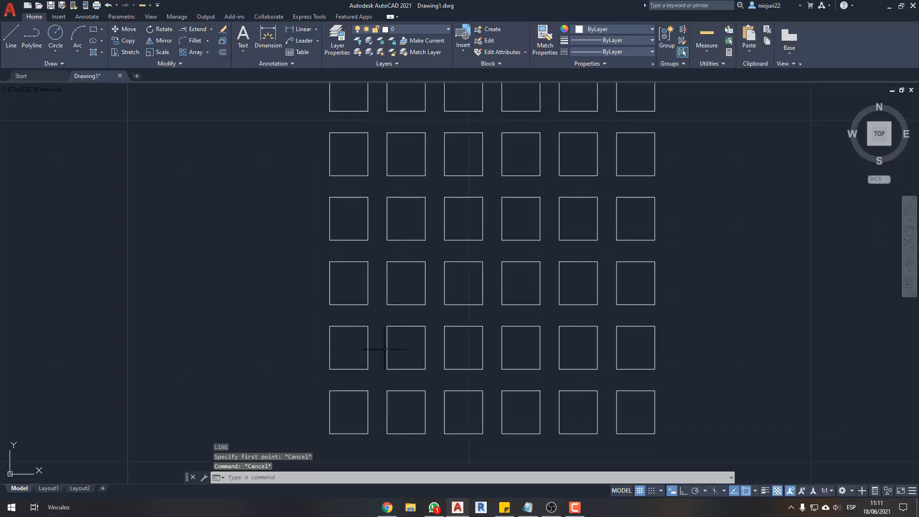
pyautogui.scroll(-2, 369, 327)
pyautogui.click(371, 322)
pyautogui.click(359, 333)
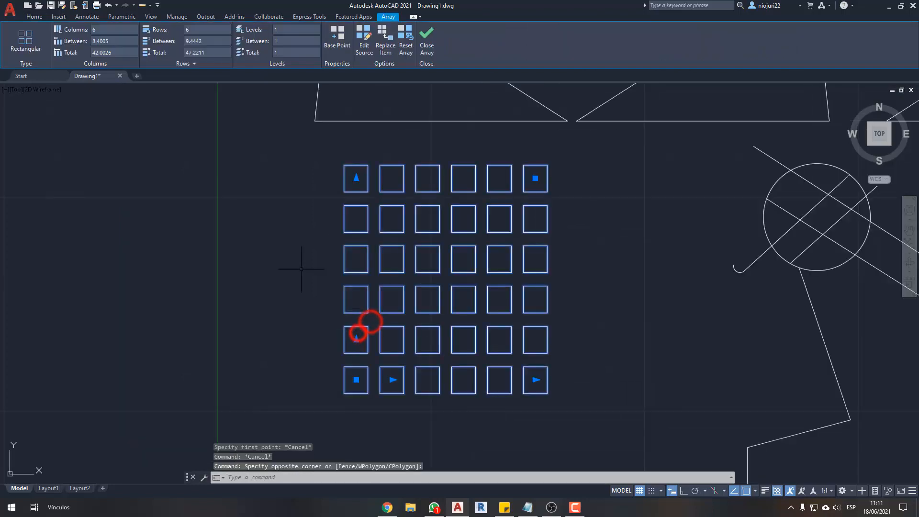
pyautogui.click(122, 41)
pyautogui.write('10')
pyautogui.press('Return')
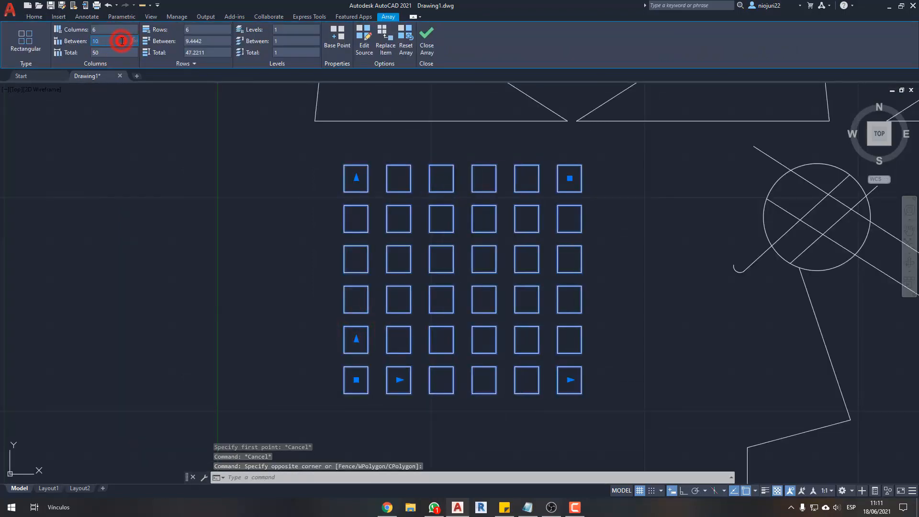
pyautogui.press('Return')
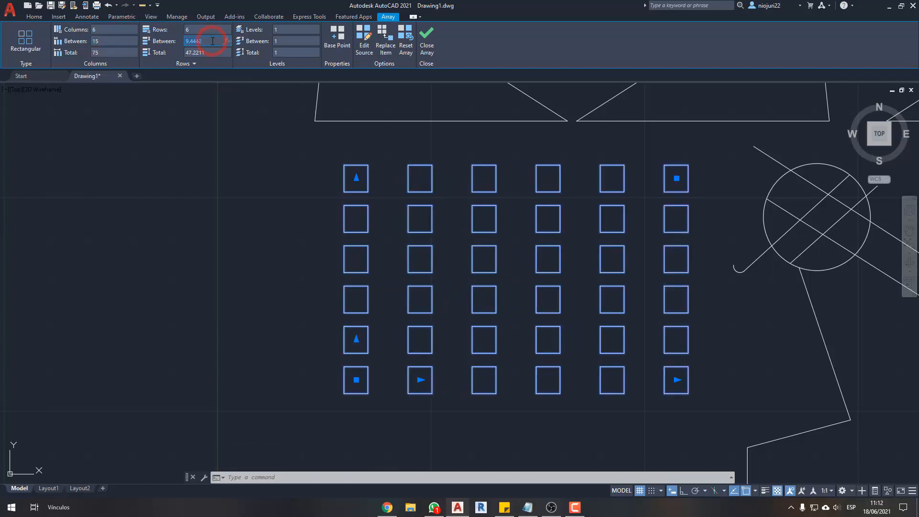
# - Try row spacings of 8 and 7 on the array, and set the row spacing to 15
pyautogui.press('Return')
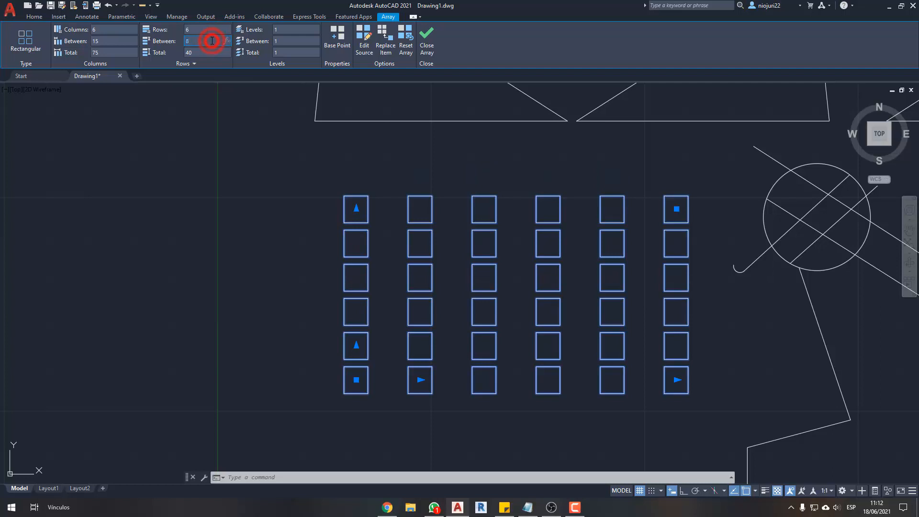
pyautogui.write('7')
pyautogui.press('Return')
pyautogui.write('15')
pyautogui.press('Return')
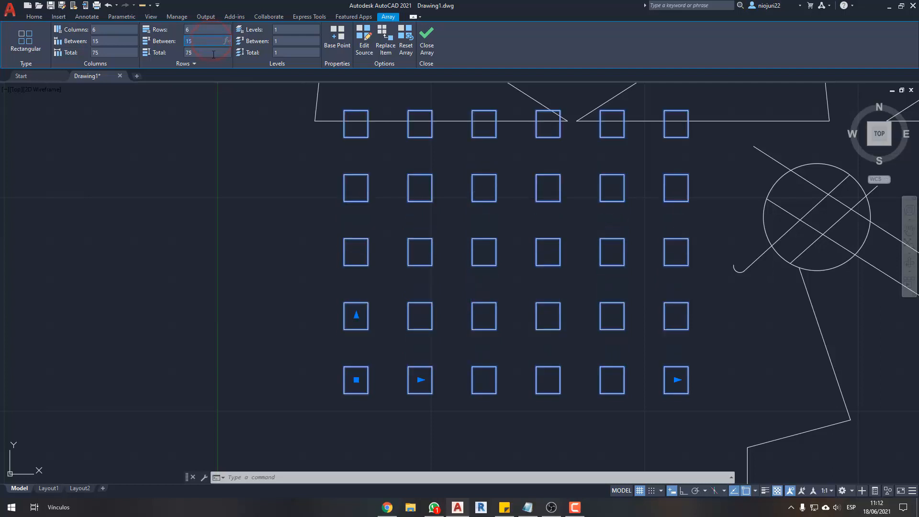
pyautogui.click(491, 295)
pyautogui.write('m')
pyautogui.press('Return')
pyautogui.click(505, 293)
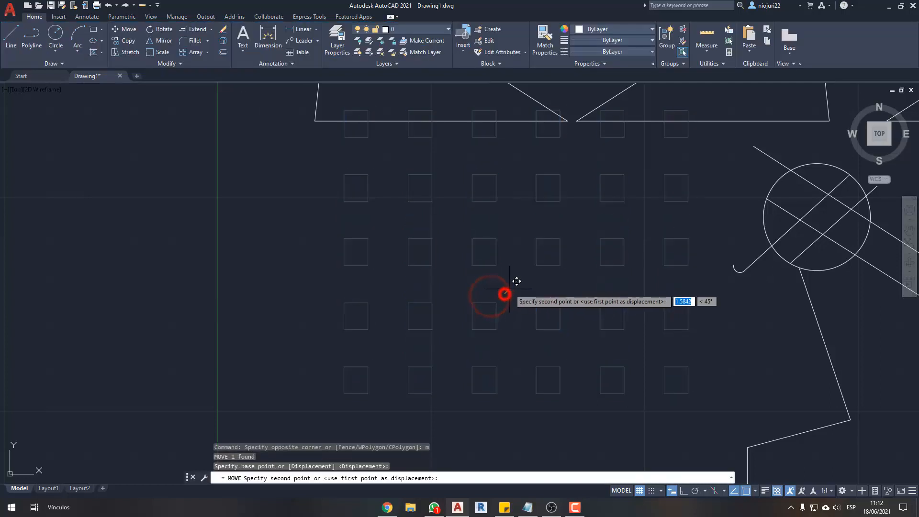
pyautogui.press('Escape')
pyautogui.press('Escape')
# - Move the array about 19.5 units diagonally down and to the left, with object snap and Ortho off
pyautogui.click(477, 322)
pyautogui.write('m')
pyautogui.press('Return')
pyautogui.click(516, 289)
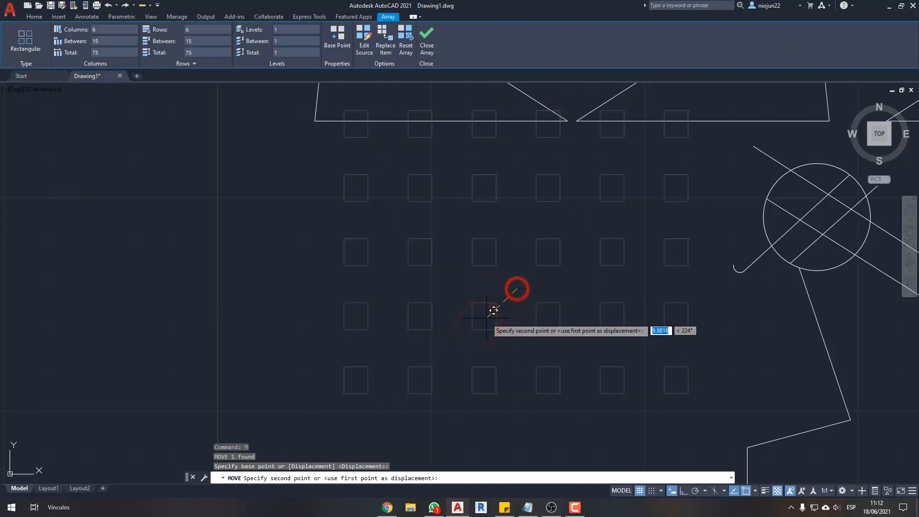
pyautogui.press('F8')
pyautogui.press('F3')
pyautogui.moveTo(464, 340); pyautogui.dragTo(470, 332, button='middle')
pyautogui.press('F8')
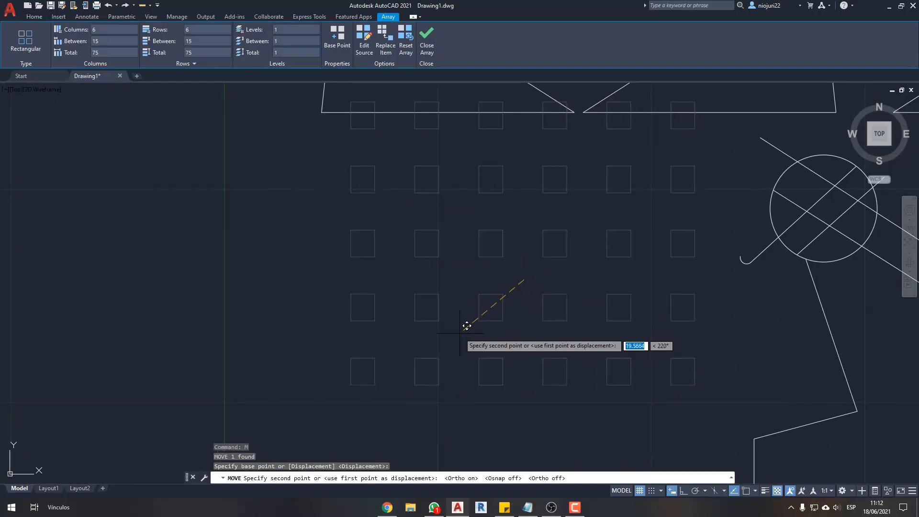
pyautogui.click(462, 332)
# - Move the array a little further down, away from the row of four-sided shapes, and select it again
pyautogui.click(479, 261)
pyautogui.click(416, 294)
pyautogui.moveTo(428, 300); pyautogui.dragTo(444, 258, button='middle')
pyautogui.write('m')
pyautogui.press('Return')
pyautogui.click(697, 218)
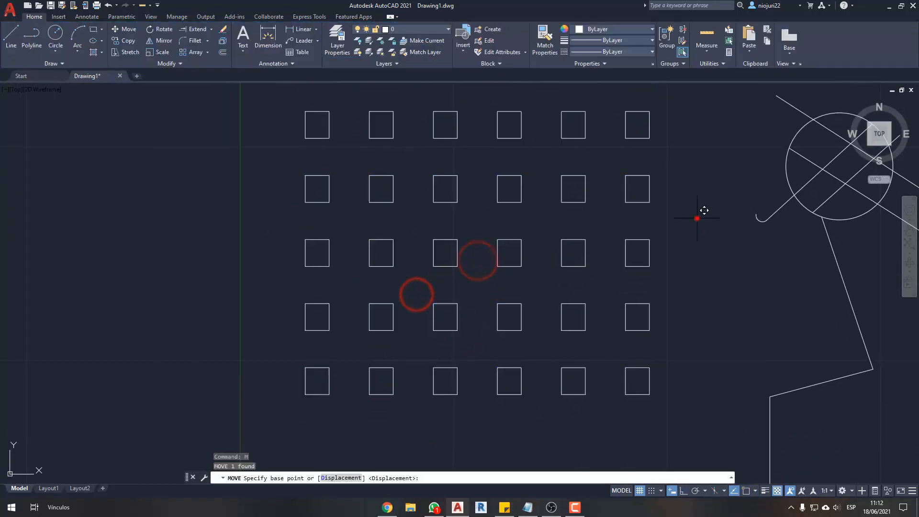
pyautogui.click(694, 251)
pyautogui.scroll(-2, 665, 288)
pyautogui.scroll(2, 623, 306)
pyautogui.click(618, 302)
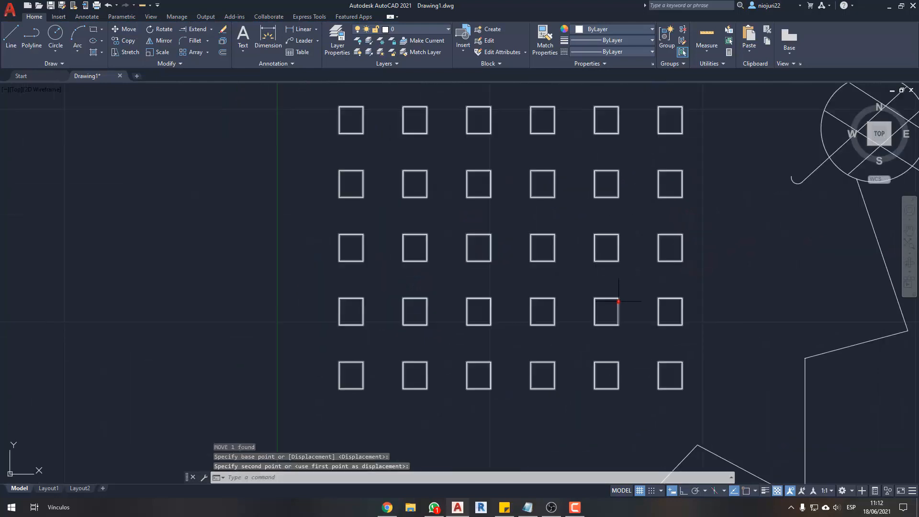
# - Extend the rectangular array of squares to 7 columns
pyautogui.click(595, 321)
pyautogui.click(587, 334)
pyautogui.click(529, 331)
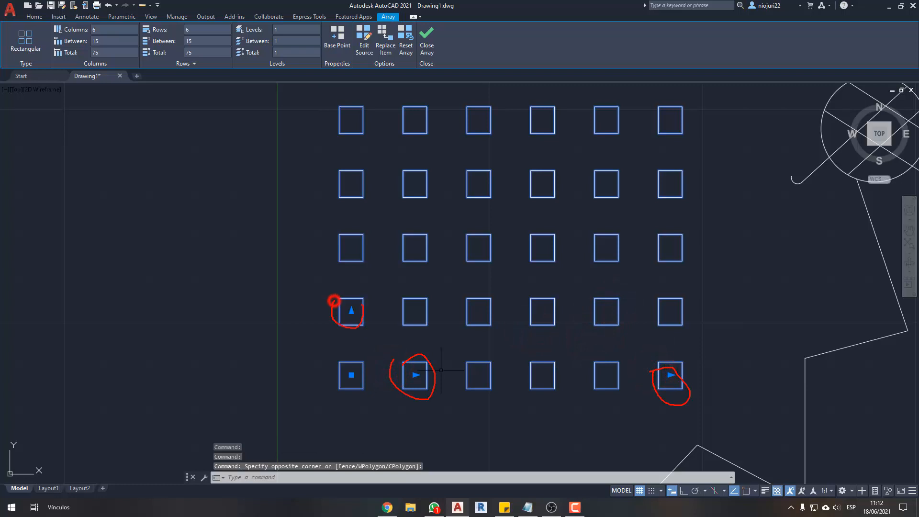
pyautogui.click(670, 375)
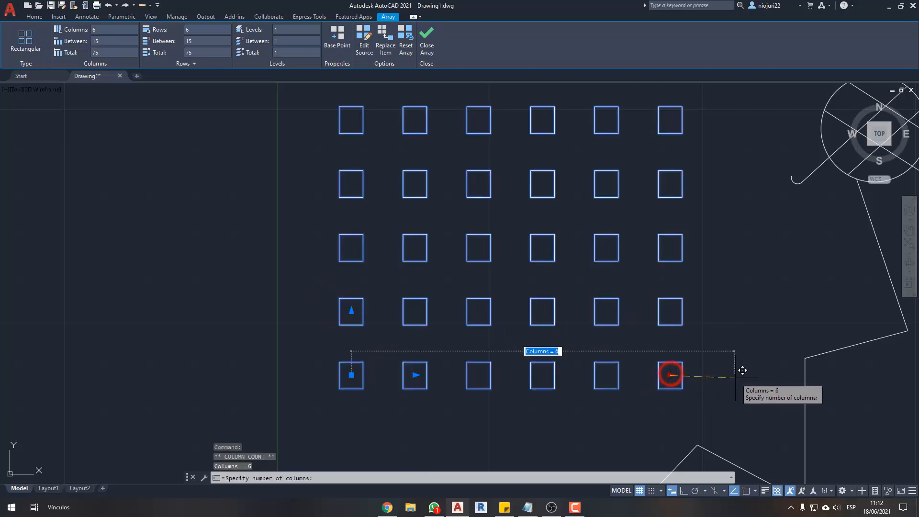
pyautogui.moveTo(802, 384); pyautogui.dragTo(616, 348, button='middle')
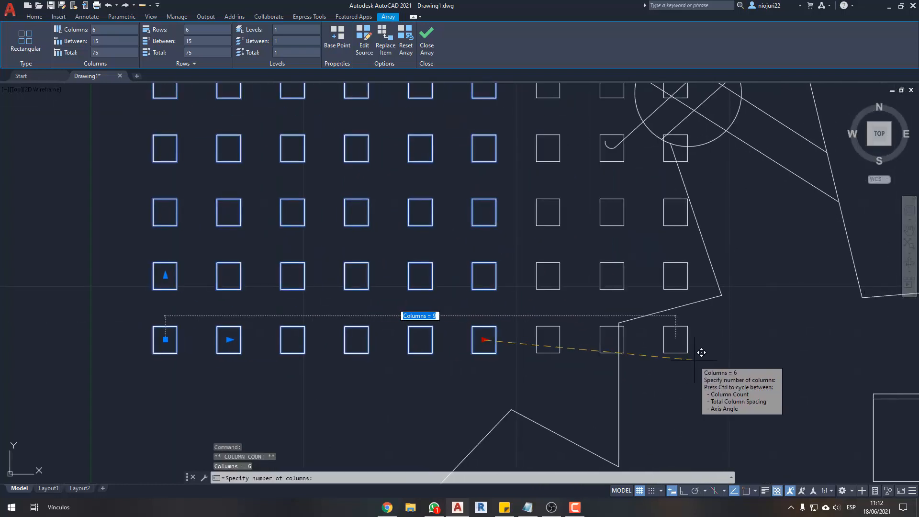
pyautogui.click(591, 352)
pyautogui.scroll(-2, 472, 324)
pyautogui.press('Escape')
# - Erase the circle, crossing lines and zigzag line just beside the array's last column
pyautogui.click(623, 391)
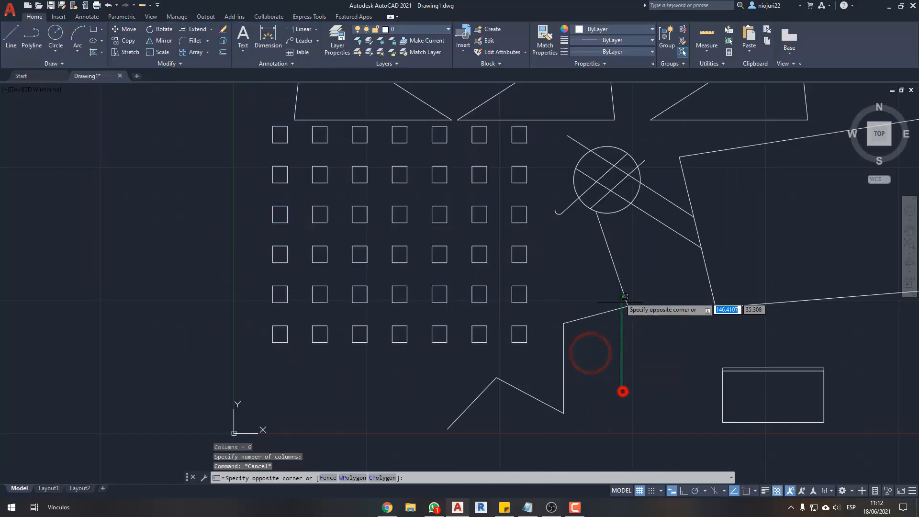
pyautogui.click(558, 147)
pyautogui.press('Delete')
# - Extend the rectangular array of squares to 8 columns
pyautogui.moveTo(561, 274); pyautogui.dragTo(630, 322, button='middle')
pyautogui.click(630, 322)
pyautogui.click(580, 359)
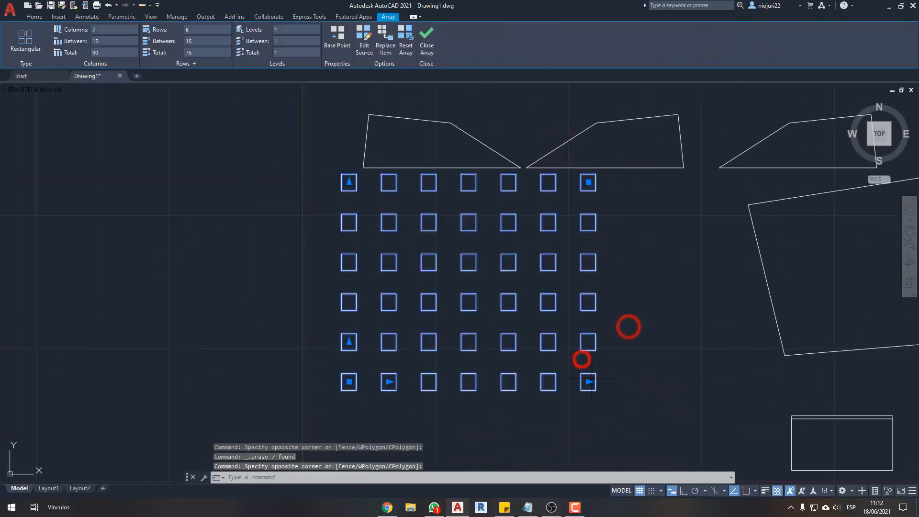
pyautogui.click(588, 382)
pyautogui.click(665, 389)
# - Move the array straight down, clear of the row of four-sided shapes above it
pyautogui.moveTo(544, 388); pyautogui.dragTo(583, 368, button='middle')
pyautogui.moveTo(459, 241); pyautogui.dragTo(472, 204, button='middle')
pyautogui.write('m')
pyautogui.press('Return')
pyautogui.click(244, 233)
pyautogui.click(248, 316)
# - Select the array again and extend it to 7 rows
pyautogui.click(435, 179)
pyautogui.click(403, 218)
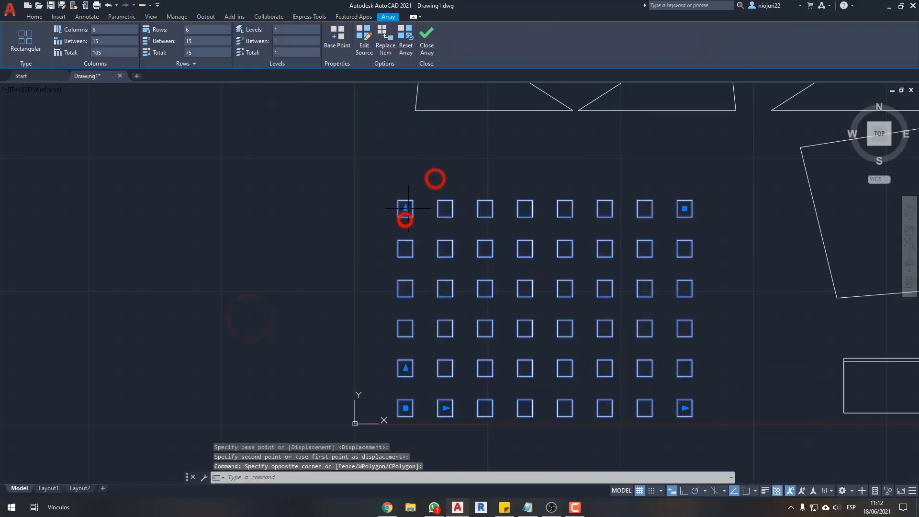
pyautogui.click(406, 210)
pyautogui.click(399, 136)
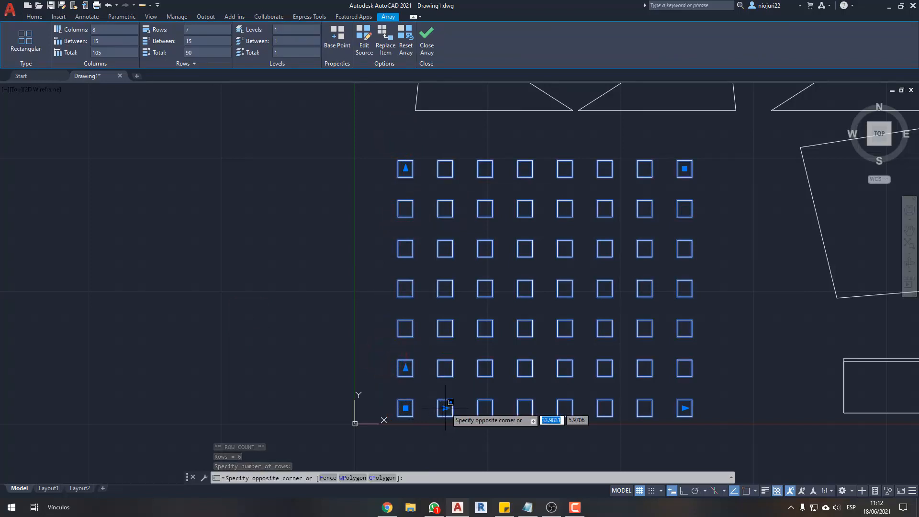
# - Reduce the array's column spacing to about 9.04 and its row spacing to about 8.66
pyautogui.click(444, 408)
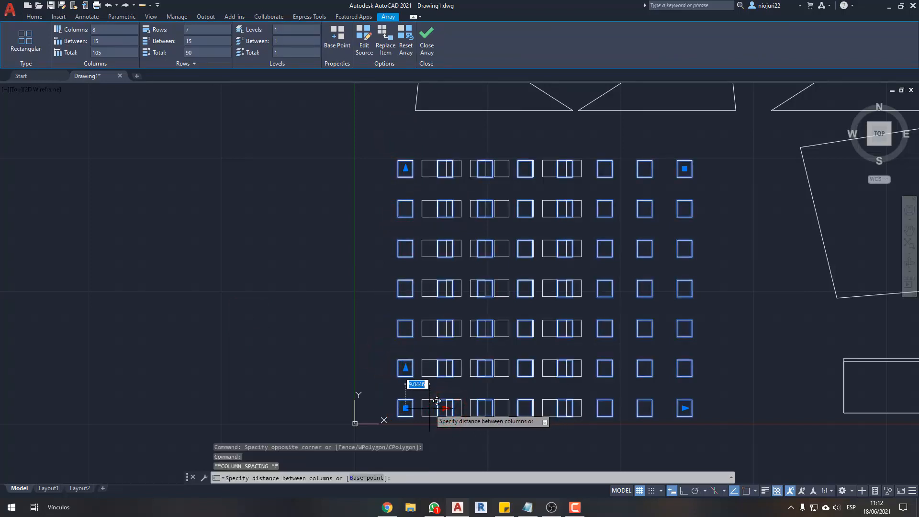
pyautogui.click(436, 400)
pyautogui.click(405, 368)
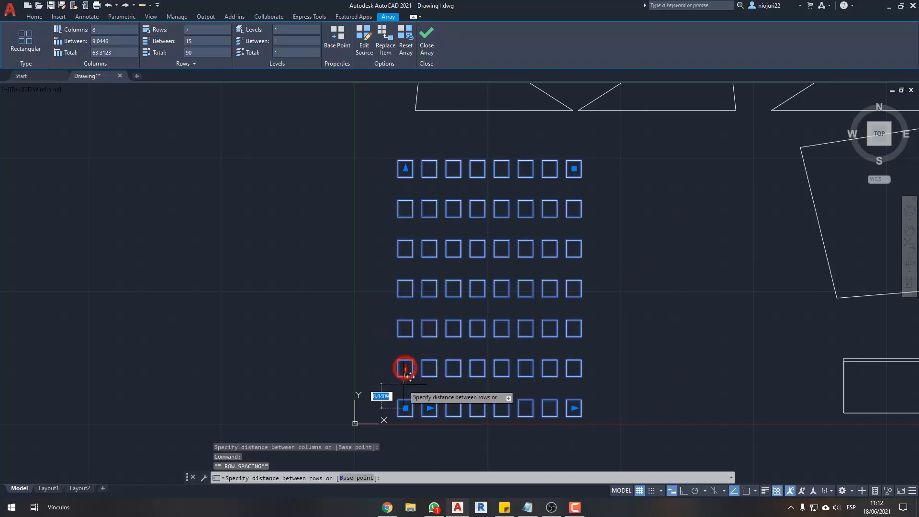
pyautogui.click(405, 383)
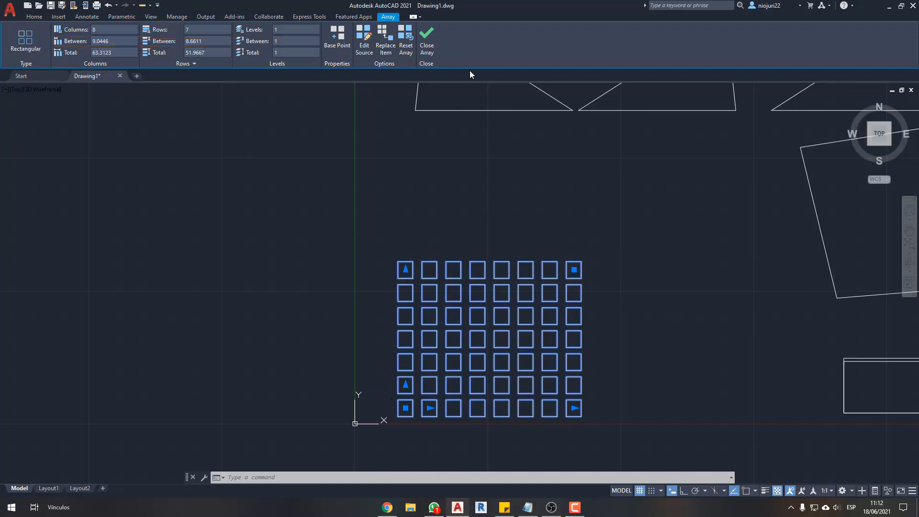
pyautogui.scroll(-3, 526, 304)
pyautogui.press('Escape')
pyautogui.press('Escape')
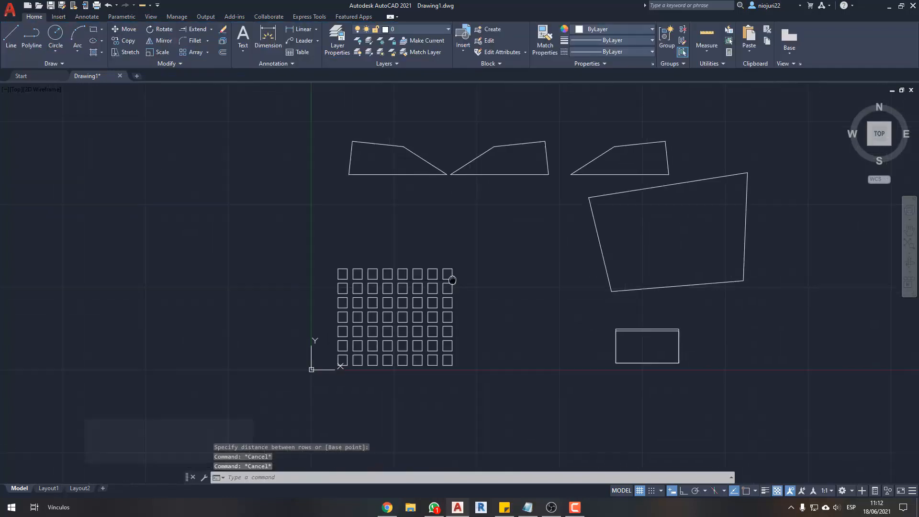
# - Draw a small square with the Rectangle command in the empty area left of the array
pyautogui.scroll(1, 446, 274)
pyautogui.scroll(2, 379, 212)
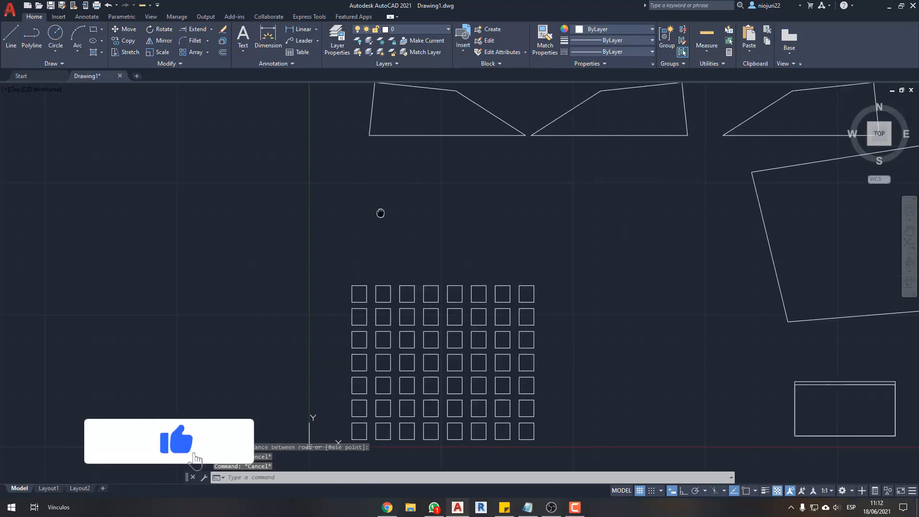
pyautogui.moveTo(379, 211); pyautogui.dragTo(517, 144, button='middle')
pyautogui.moveTo(412, 238); pyautogui.dragTo(424, 277, button='middle')
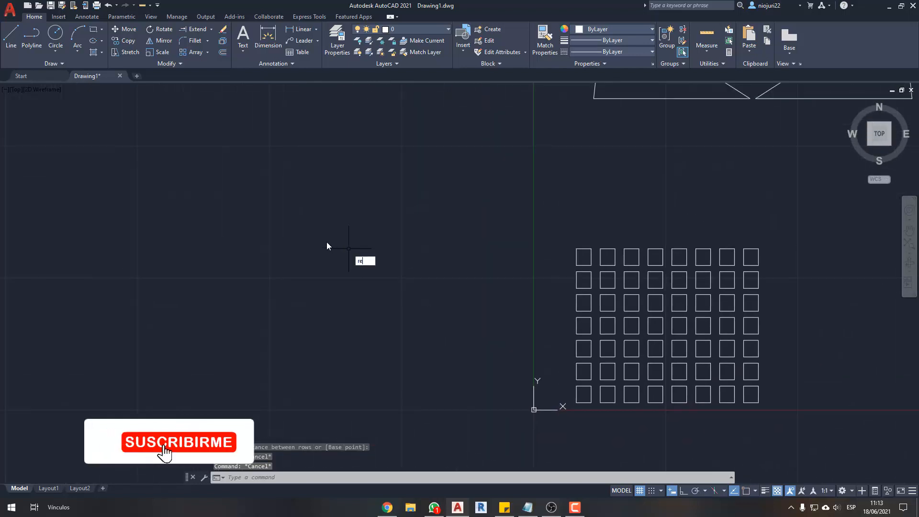
pyautogui.write('c')
pyautogui.press('Return')
pyautogui.click(243, 229)
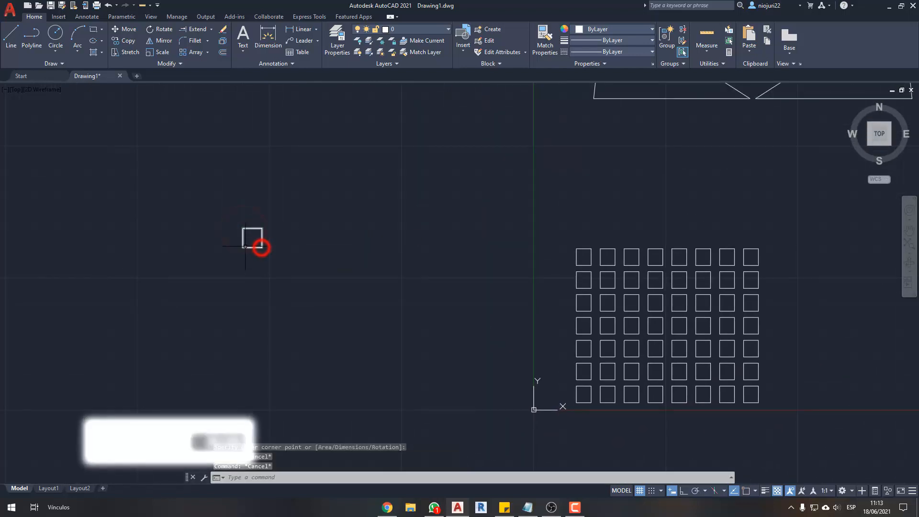
pyautogui.scroll(2, 215, 219)
pyautogui.click(208, 53)
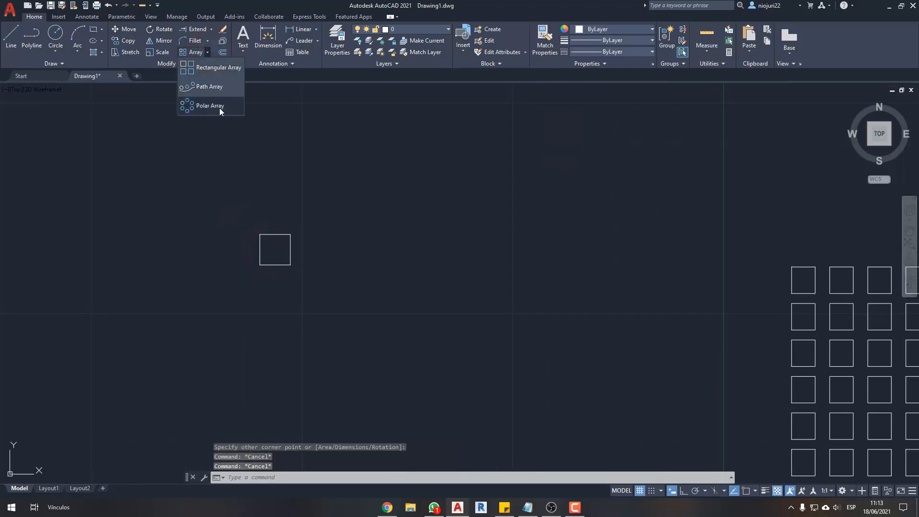
pyautogui.click(219, 107)
pyautogui.click(290, 248)
pyautogui.press('Return')
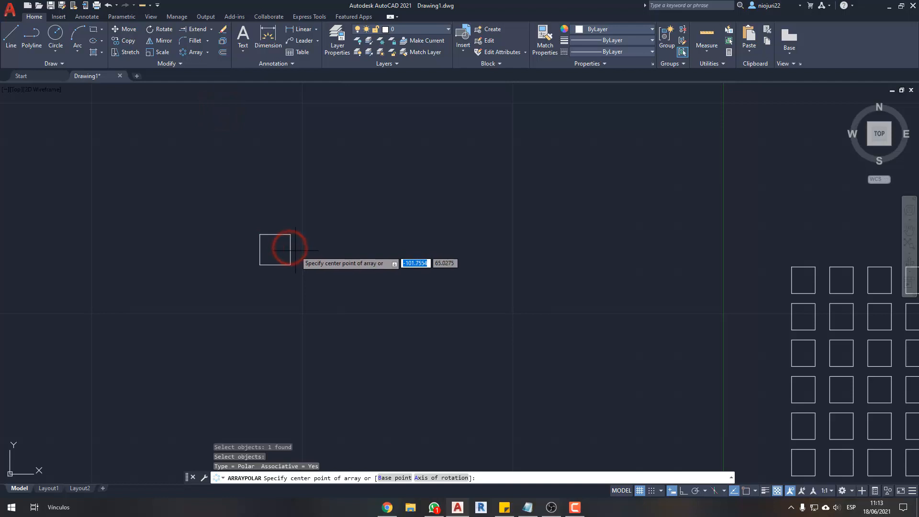
pyautogui.press('Escape')
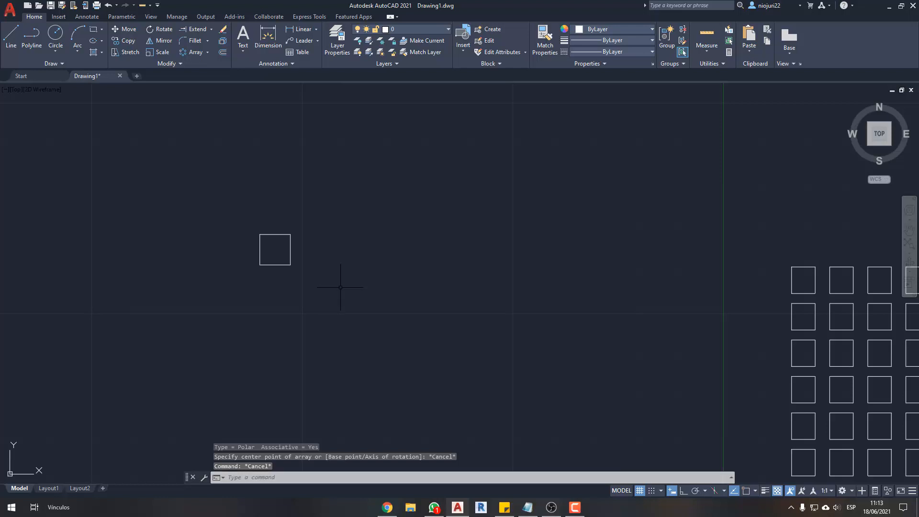
pyautogui.moveTo(341, 287); pyautogui.dragTo(406, 287, button='middle')
pyautogui.click(364, 234)
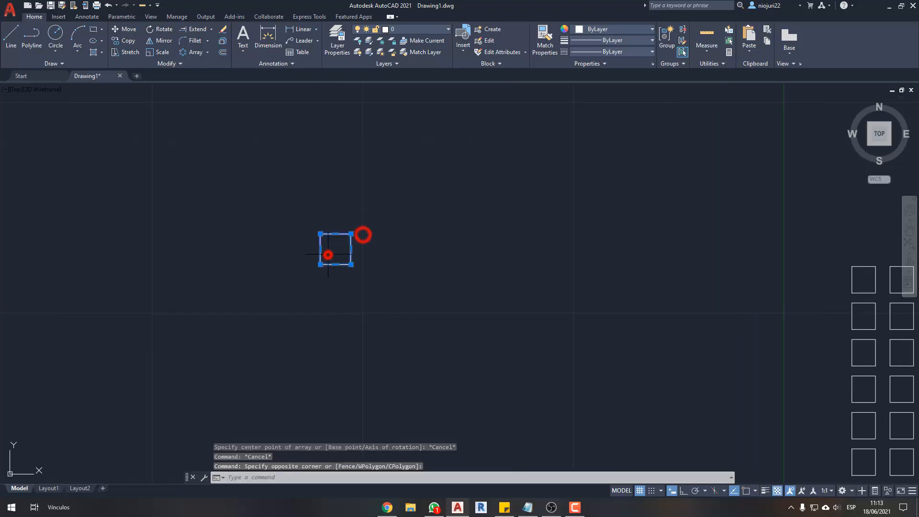
pyautogui.click(330, 250)
pyautogui.click(190, 54)
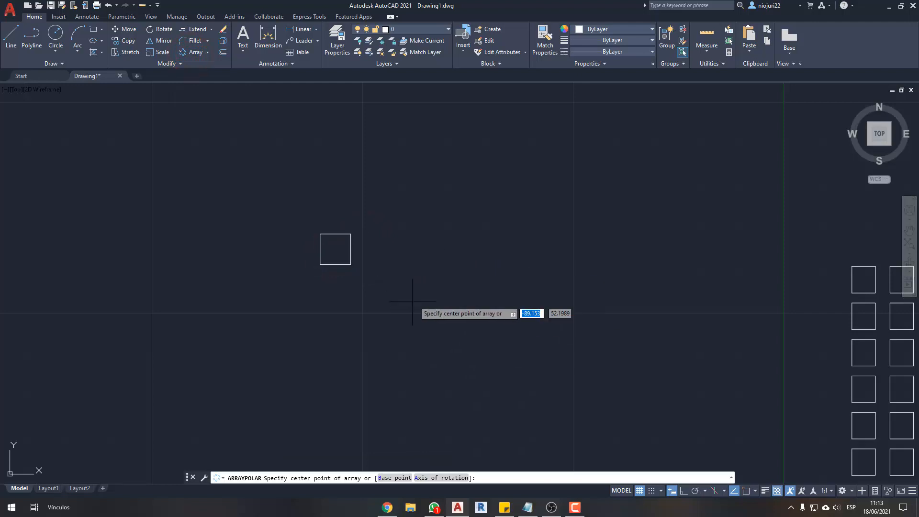
pyautogui.press('Escape')
# - Draw a circle with a radius of about 10.9 below and to the right of the small square
pyautogui.write('c')
pyautogui.press('Return')
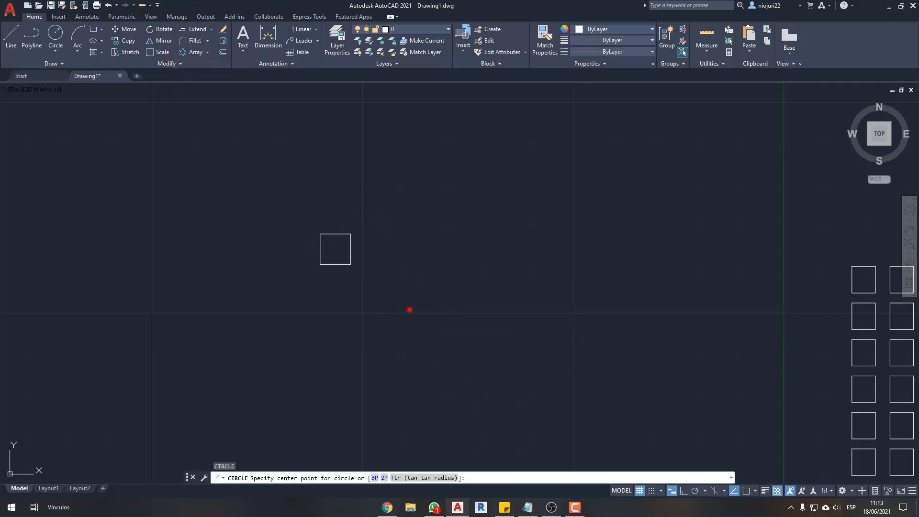
pyautogui.click(410, 310)
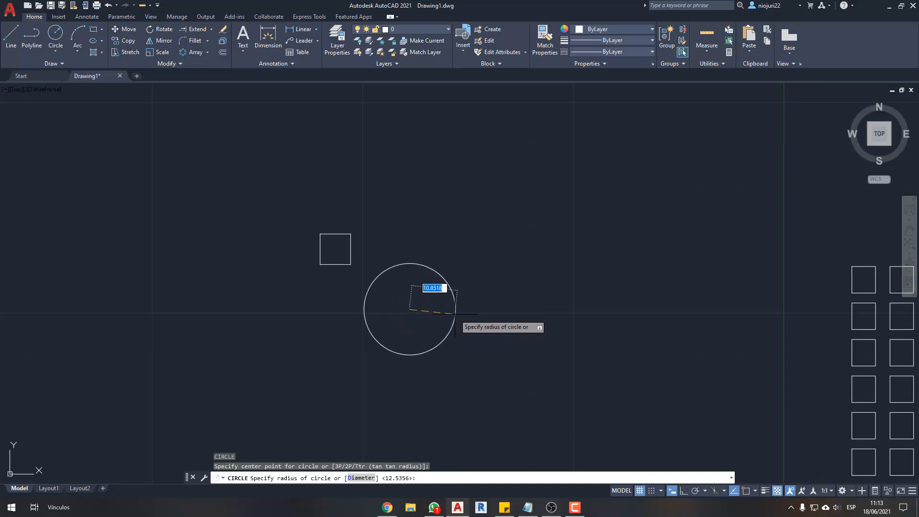
pyautogui.click(455, 315)
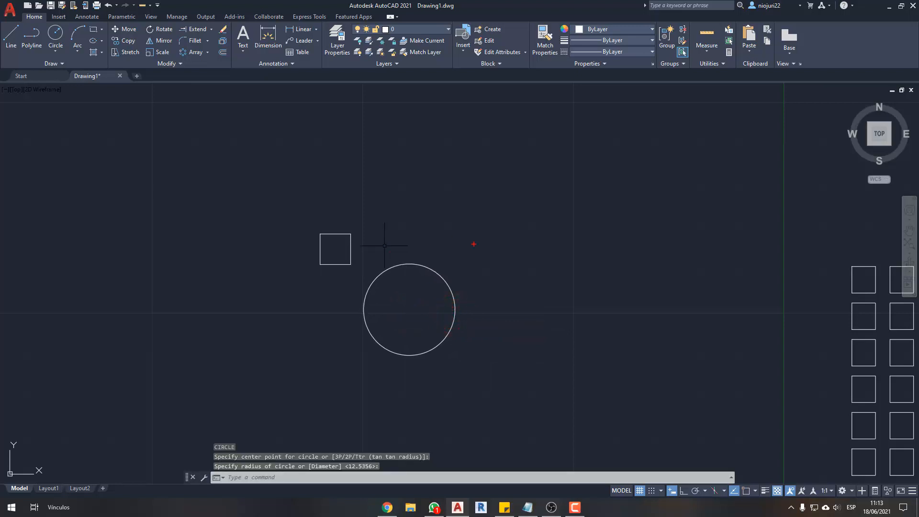
pyautogui.moveTo(457, 358); pyautogui.dragTo(461, 342)
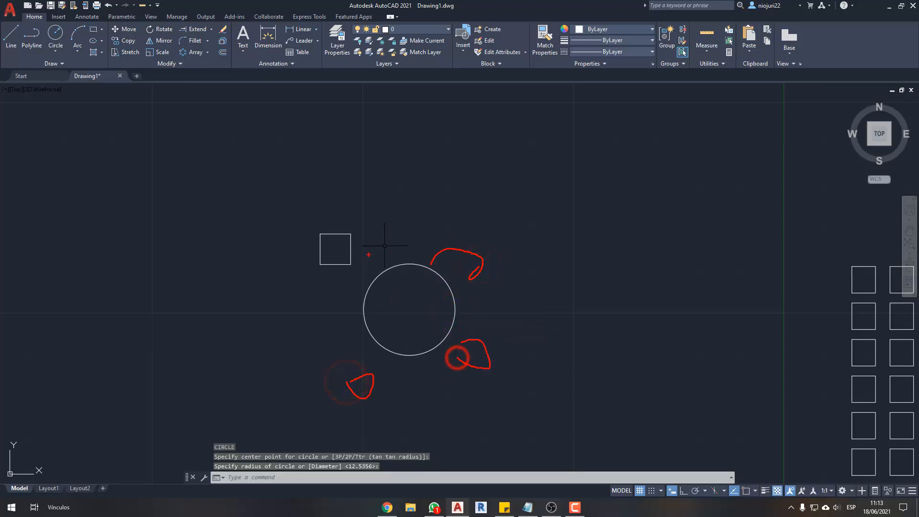
pyautogui.moveTo(370, 220); pyautogui.dragTo(565, 224)
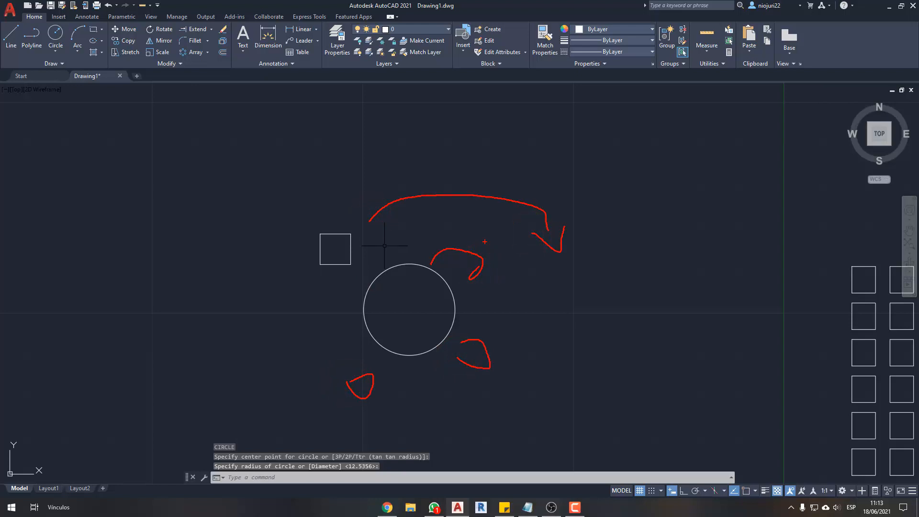
pyautogui.press('Escape')
# - Create a polar array of the square with 6 items over 360 degrees around the circle's center, using object snap
pyautogui.moveTo(484, 246); pyautogui.dragTo(493, 247, button='middle')
pyautogui.click(394, 232)
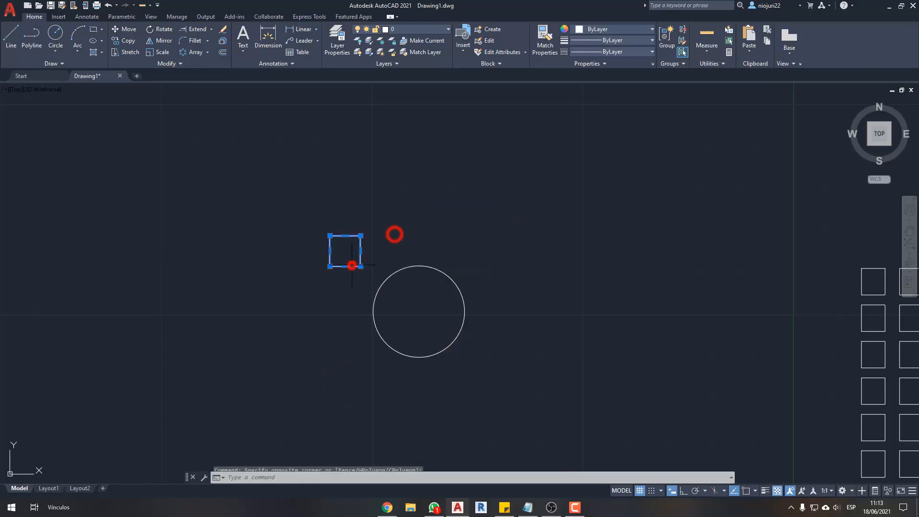
pyautogui.click(353, 262)
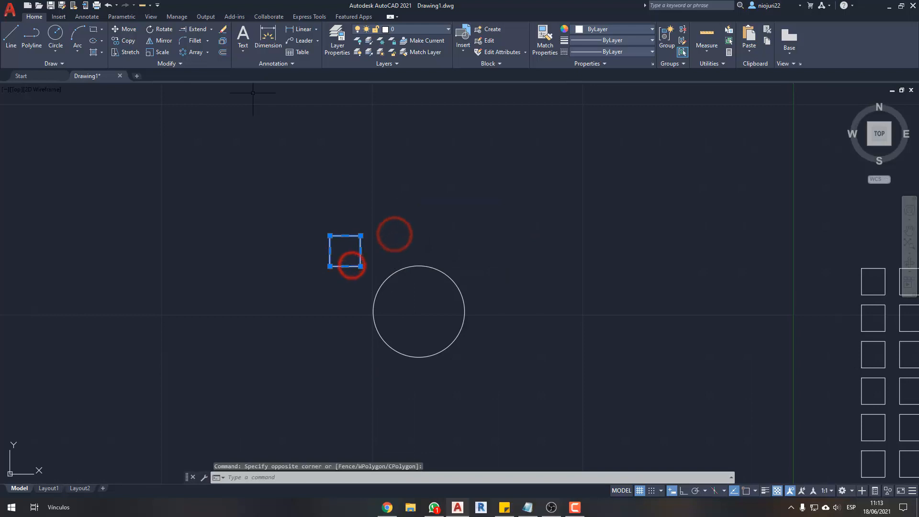
pyautogui.click(192, 56)
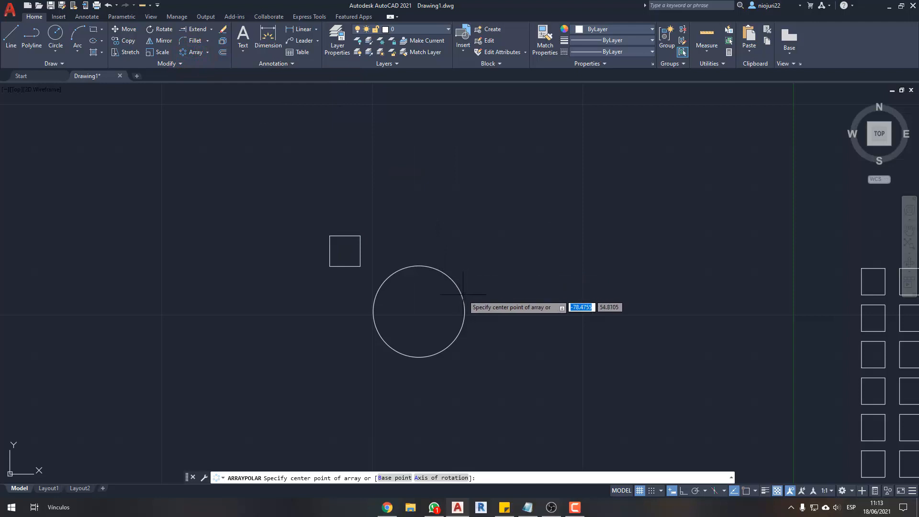
pyautogui.press('F3')
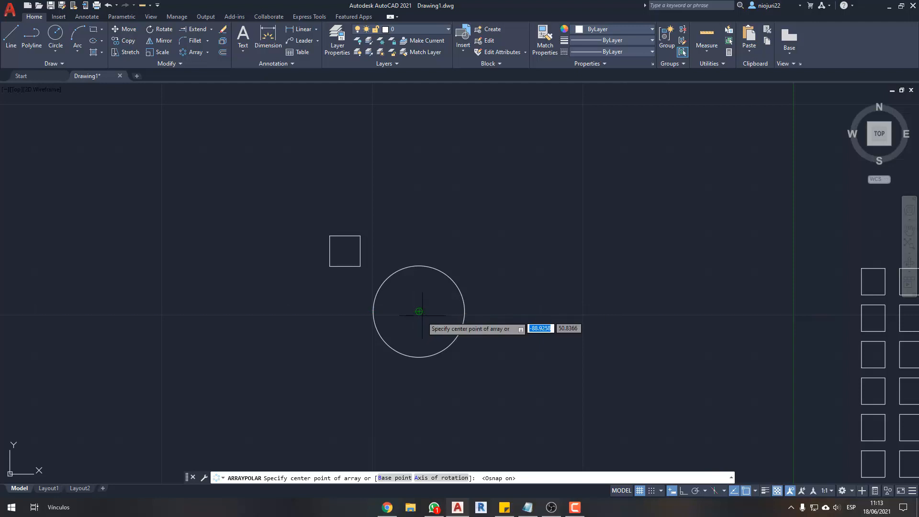
pyautogui.click(755, 491)
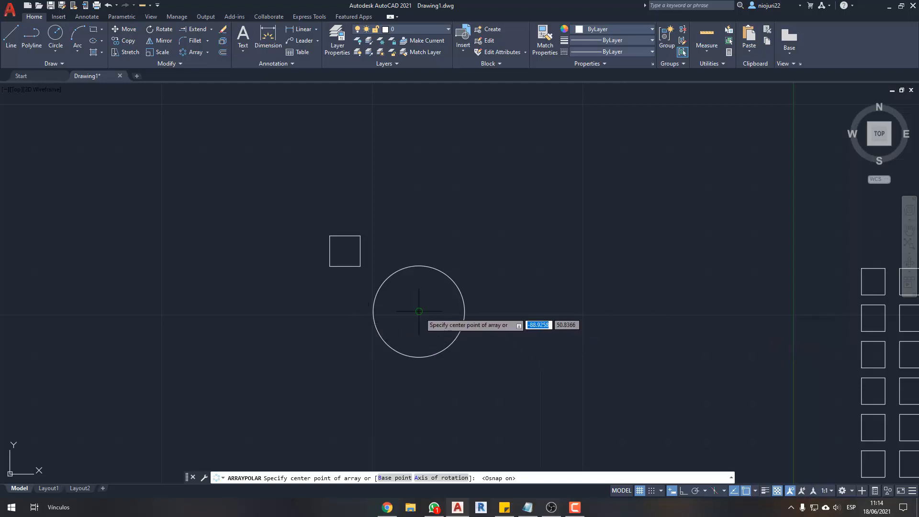
pyautogui.click(419, 311)
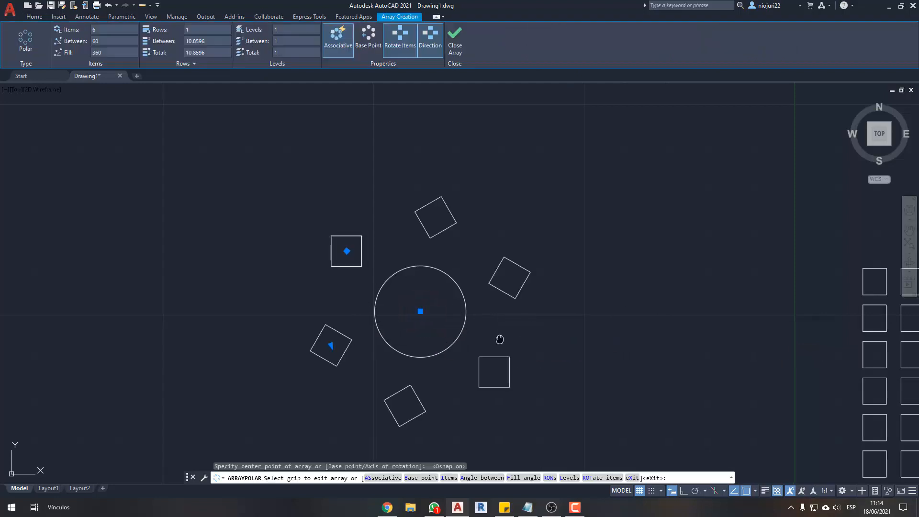
pyautogui.moveTo(499, 339); pyautogui.dragTo(512, 342, button='middle')
pyautogui.press('Escape')
pyautogui.press('Escape')
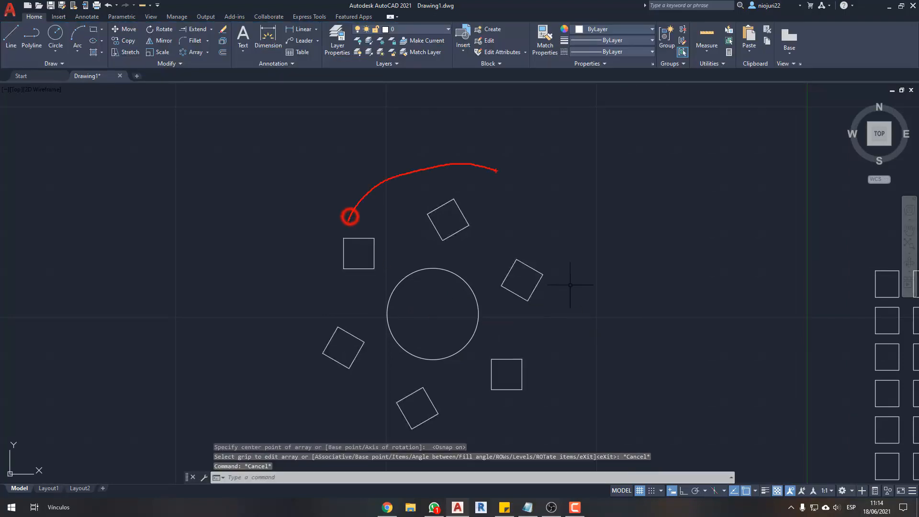
# - Undo the polar array of the square
pyautogui.moveTo(479, 174); pyautogui.dragTo(512, 171)
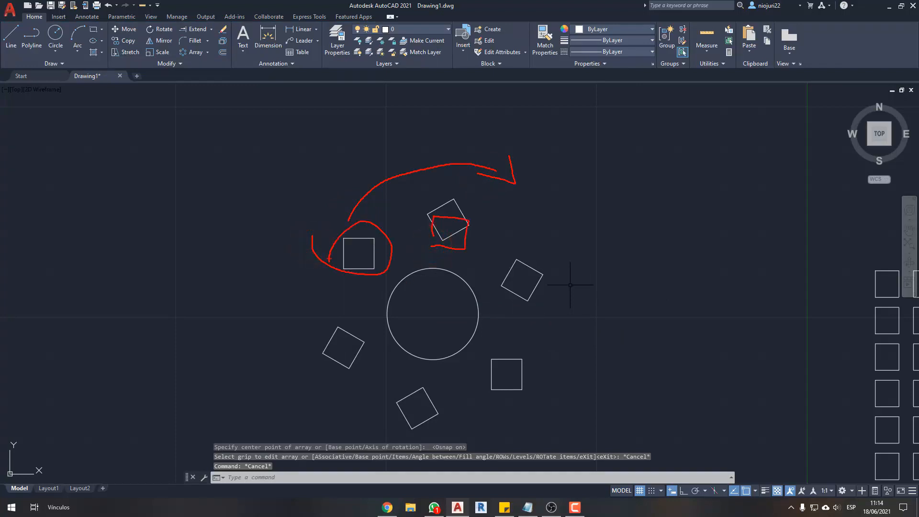
pyautogui.press('Escape')
pyautogui.press('Escape')
pyautogui.hotkey('ctrl', 'z')
# - Erase the square beside the circle, and undo the erasure
pyautogui.click(369, 215)
pyautogui.click(327, 240)
pyautogui.press('Delete')
pyautogui.moveTo(394, 245); pyautogui.dragTo(401, 245, button='middle')
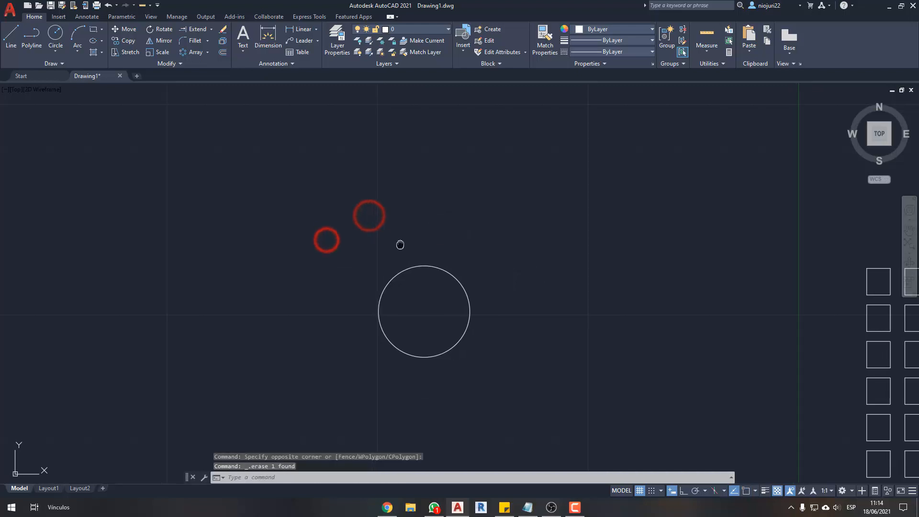
pyautogui.hotkey('ctrl', 'z')
pyautogui.hotkey('ctrl', 'z')
# - Turn on object snap and move the square by its bottom edge's midpoint to just above the circle
pyautogui.click(377, 237)
pyautogui.click(312, 249)
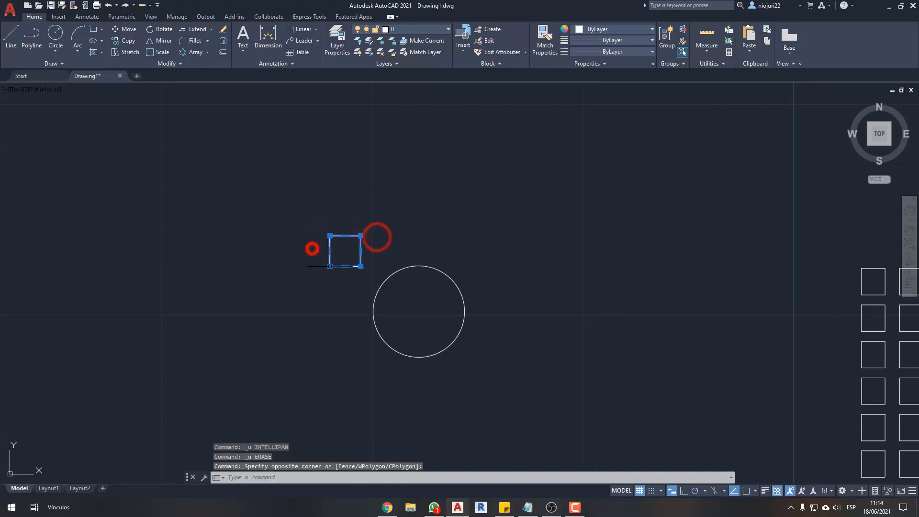
pyautogui.write('M')
pyautogui.press('Return')
pyautogui.press('F3')
pyautogui.click(344, 267)
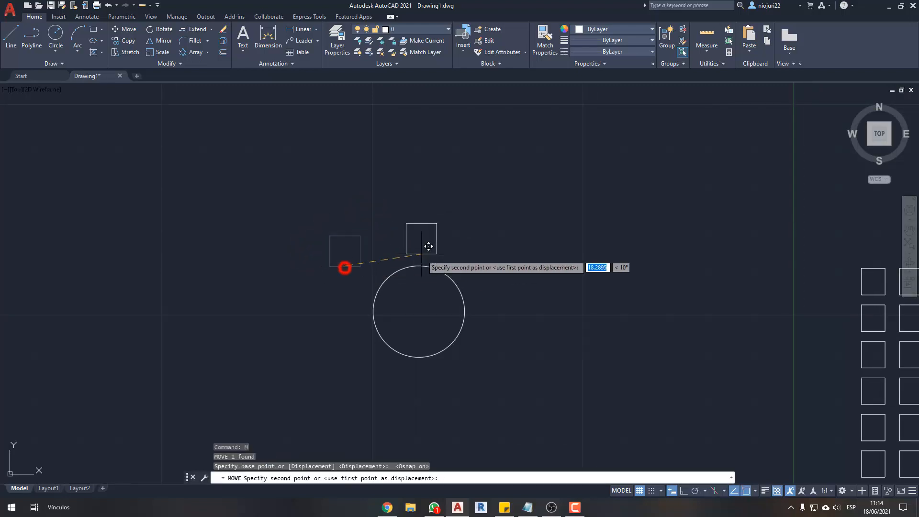
pyautogui.click(418, 255)
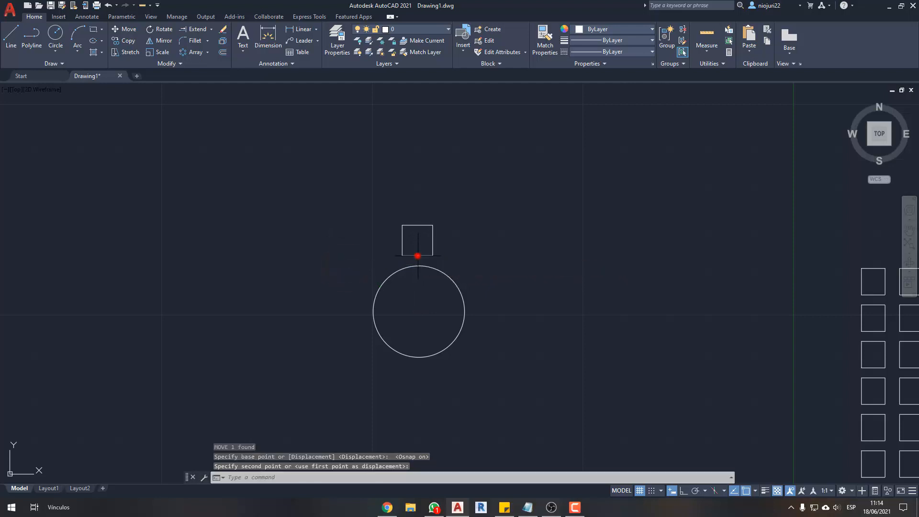
pyautogui.press('Escape')
pyautogui.press('Escape')
# - Create a polar array of the square above the circle, with 6 items filling 360 degrees around the circle's center
pyautogui.click(392, 246)
pyautogui.click(359, 221)
pyautogui.click(445, 214)
pyautogui.click(393, 239)
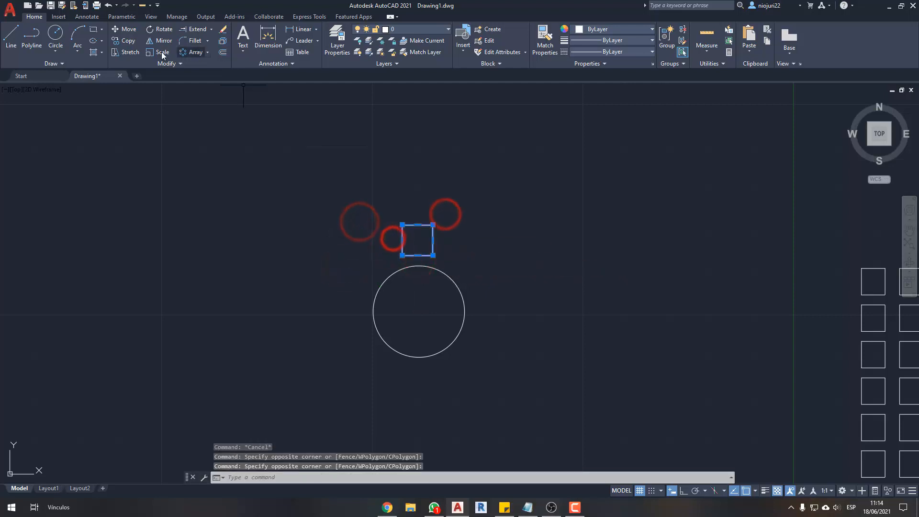
pyautogui.click(193, 53)
pyautogui.click(419, 311)
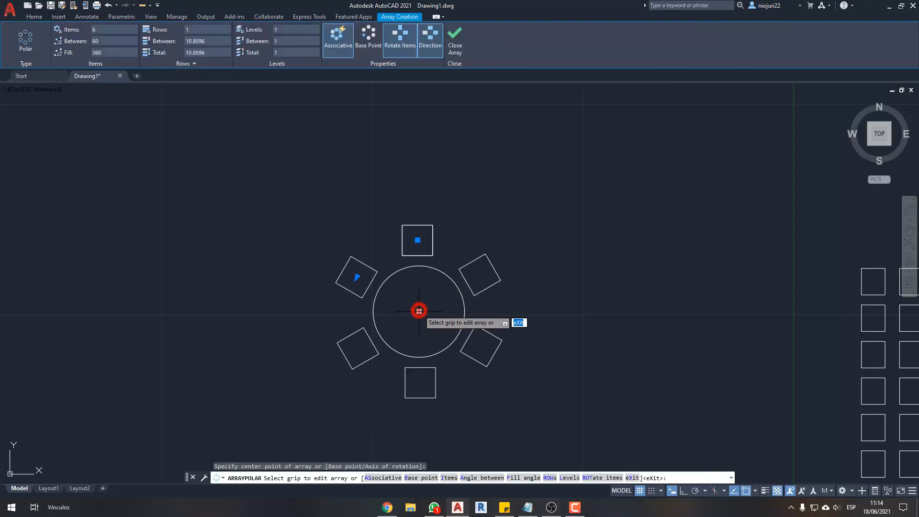
pyautogui.press('Escape')
# - Select the polar array around the circle and try item counts of 8 and 4
pyautogui.moveTo(515, 312)
pyautogui.mouseDown(button='middle')
pyautogui.moveTo(519, 335)
pyautogui.moveTo(574, 317)
pyautogui.mouseUp(button='middle')
pyautogui.click(539, 308)
pyautogui.click(511, 282)
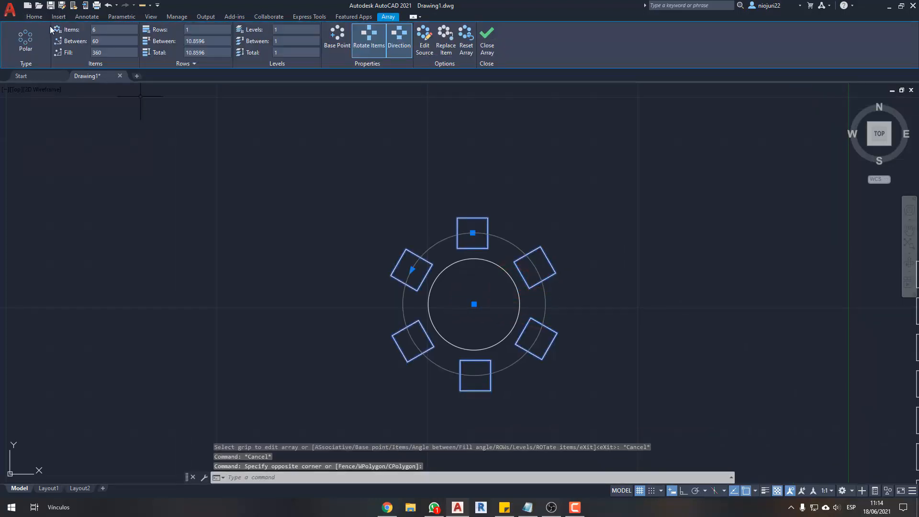
pyautogui.click(104, 33)
pyautogui.write('8')
pyautogui.press('Return')
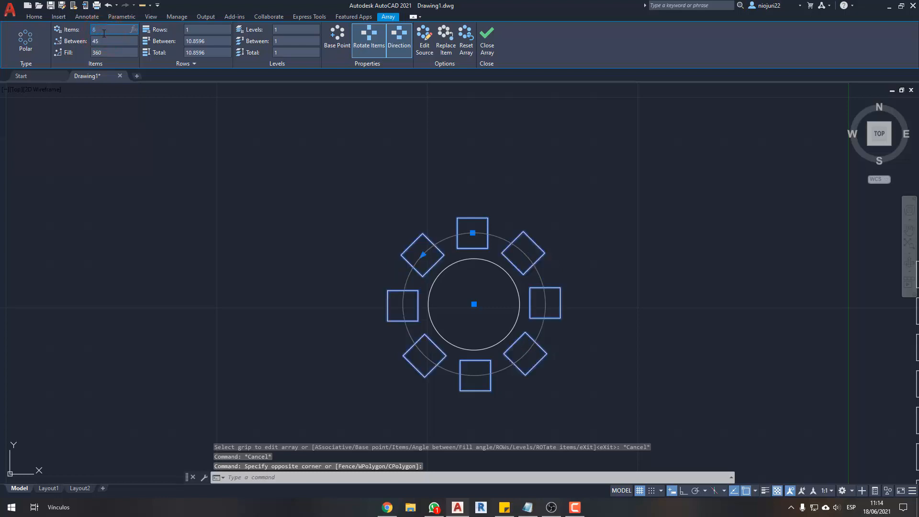
pyautogui.write('4')
pyautogui.press('Return')
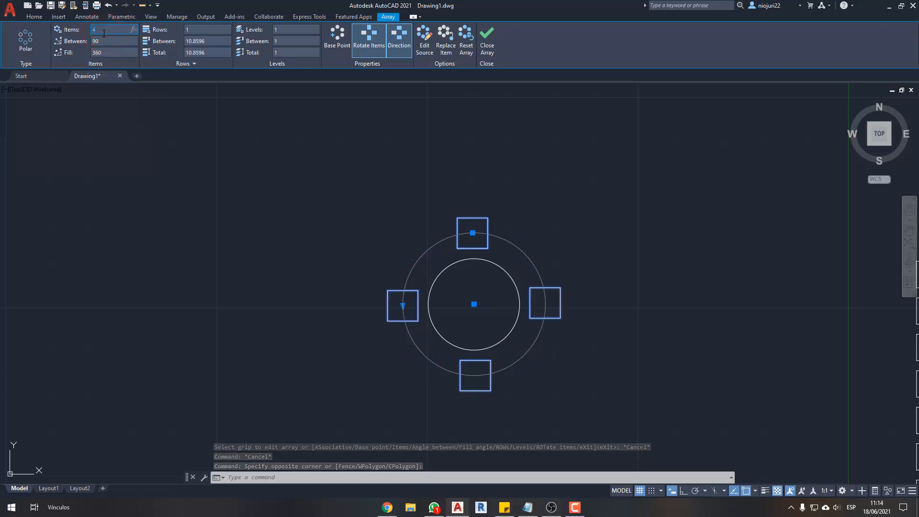
# - Try item counts of 8 and 5 on the selected polar array
pyautogui.click(104, 33)
pyautogui.write('8')
pyautogui.press('Return')
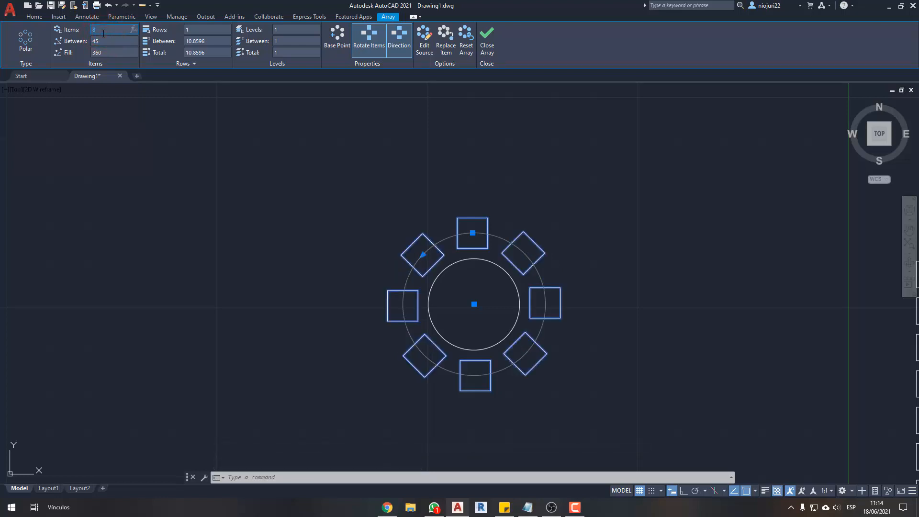
pyautogui.write('5')
pyautogui.press('Return')
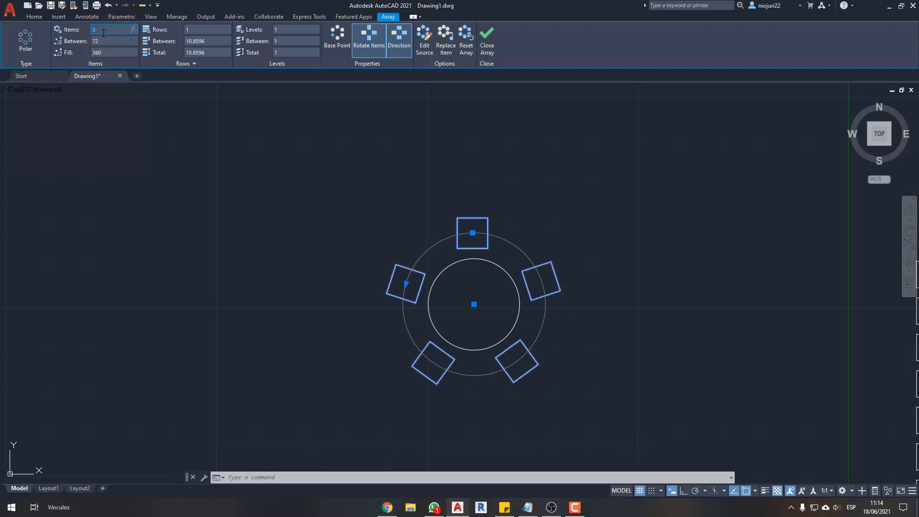
# - Set the polar array's item count to 4 and deselect the array
pyautogui.write('4')
pyautogui.press('Return')
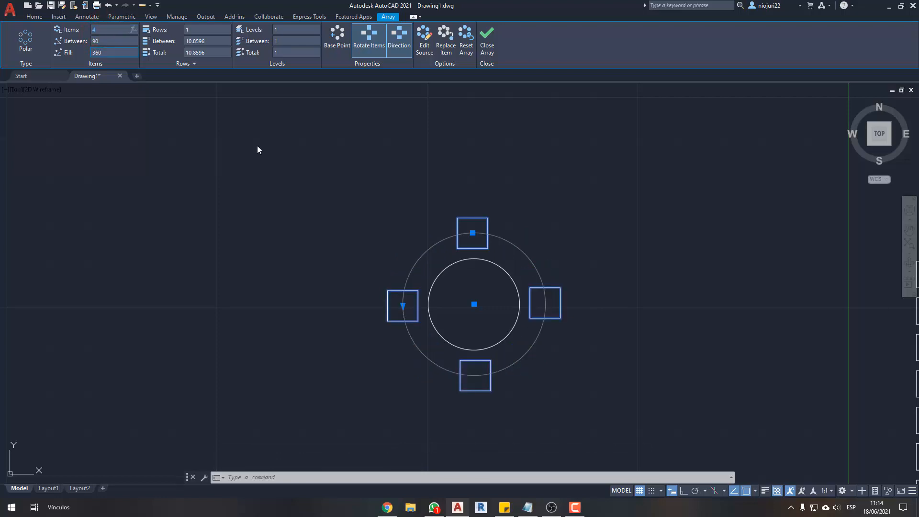
pyautogui.click(366, 199)
pyautogui.press('Escape')
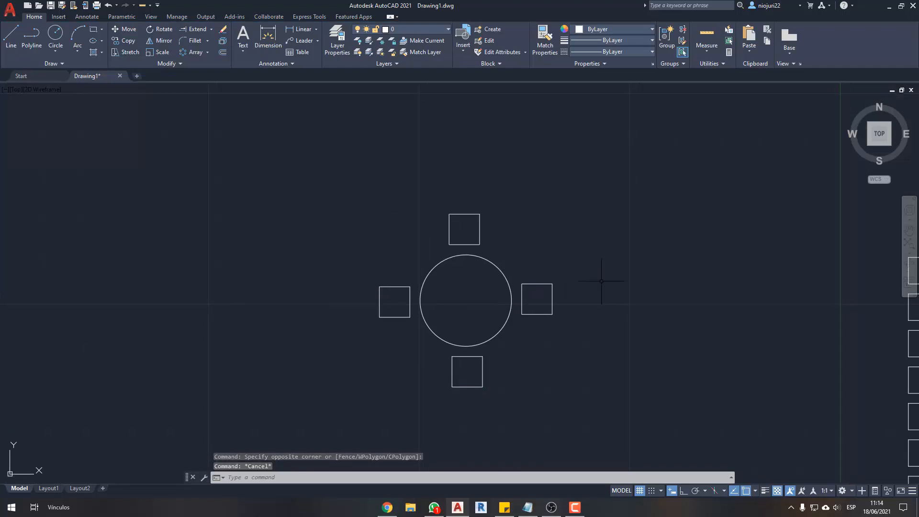
pyautogui.moveTo(368, 229)
pyautogui.mouseDown()
pyautogui.moveTo(579, 203)
pyautogui.moveTo(597, 282)
pyautogui.moveTo(614, 278)
pyautogui.mouseUp()
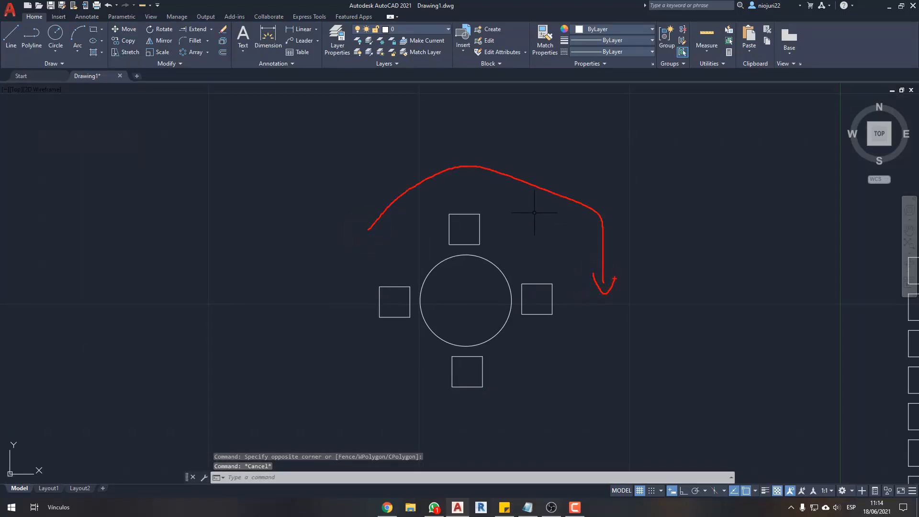
pyautogui.press('Escape')
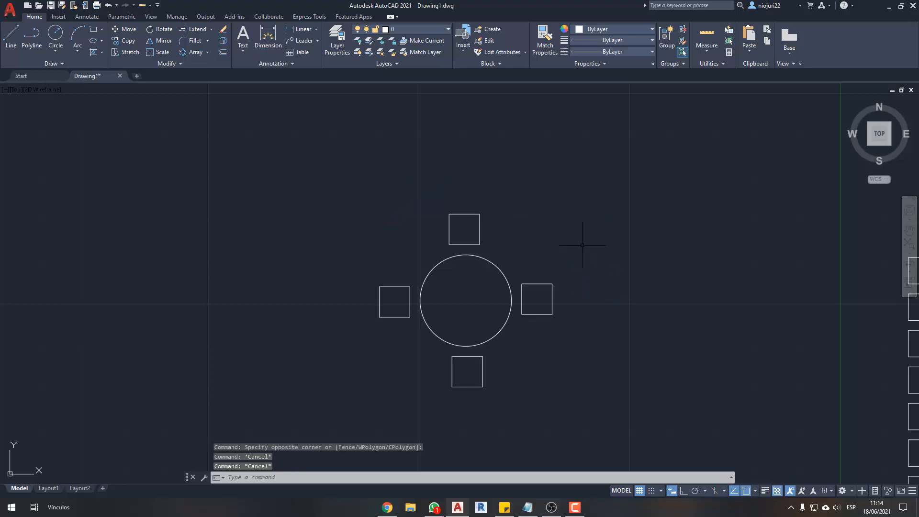
pyautogui.moveTo(476, 269); pyautogui.dragTo(511, 292, button='middle')
pyautogui.click(541, 284)
pyautogui.click(498, 300)
pyautogui.press('Escape')
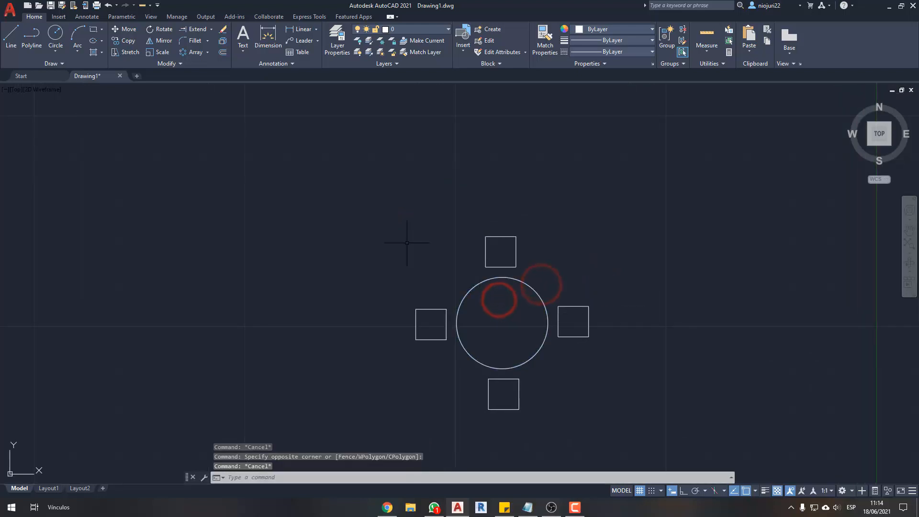
# - Draw a small rectangle in the empty area far up and to the left of the circle
pyautogui.moveTo(406, 242); pyautogui.dragTo(451, 260, button='middle')
pyautogui.write('rec')
pyautogui.press('Return')
pyautogui.click(108, 160)
pyautogui.click(134, 189)
pyautogui.press('Escape')
# - Create a 6-item, 360-degree polar array of the new rectangle around a free point below and to its right
pyautogui.click(160, 139)
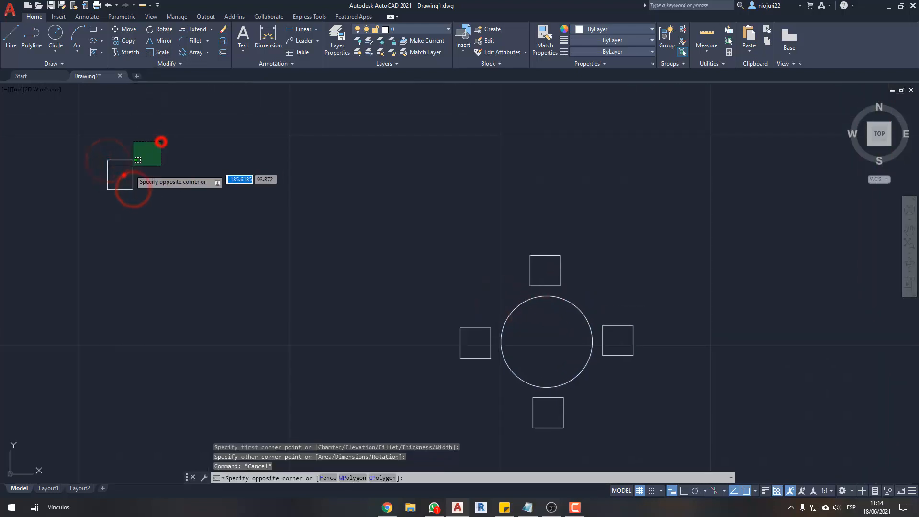
pyautogui.click(125, 174)
pyautogui.click(191, 50)
pyautogui.click(170, 215)
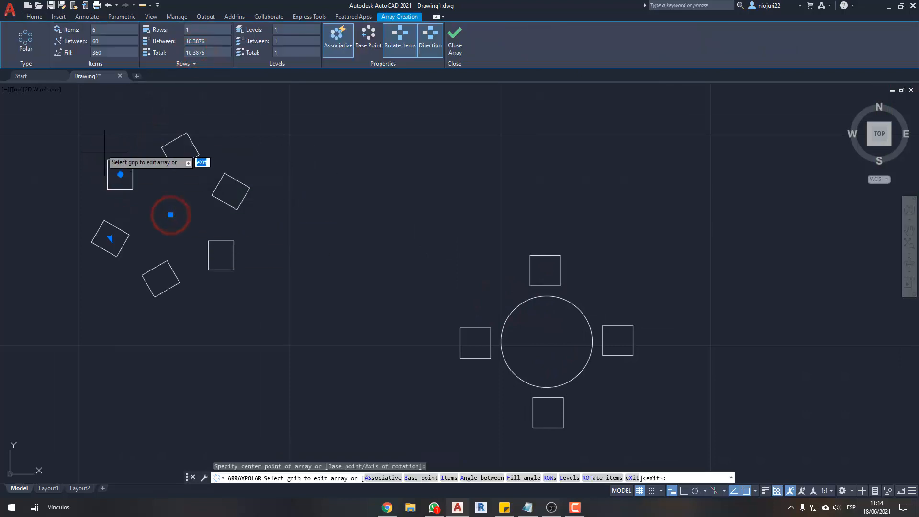
pyautogui.press('Return')
# - Erase the polar array that has no circle at its center
pyautogui.click(58, 121)
pyautogui.click(265, 346)
pyautogui.press('Delete')
pyautogui.moveTo(600, 317); pyautogui.dragTo(489, 286, button='middle')
pyautogui.click(489, 286)
pyautogui.click(412, 270)
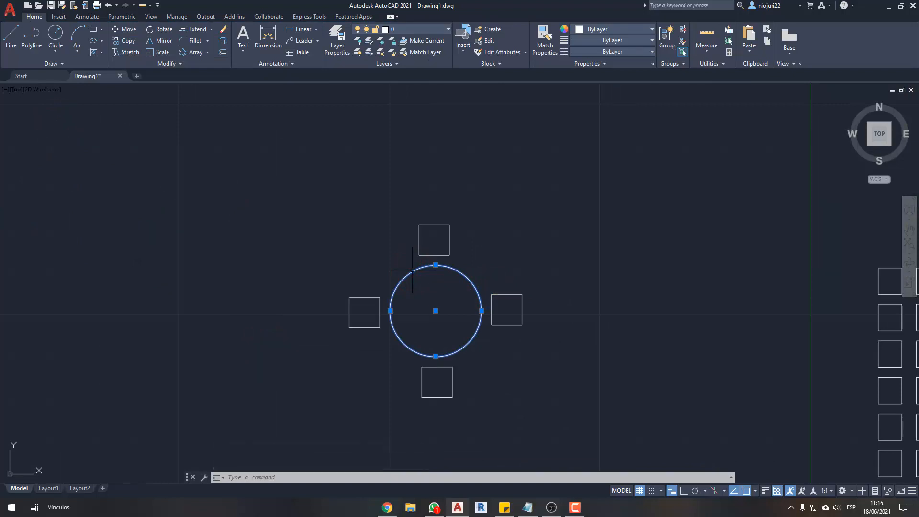
pyautogui.scroll(-4, 404, 244)
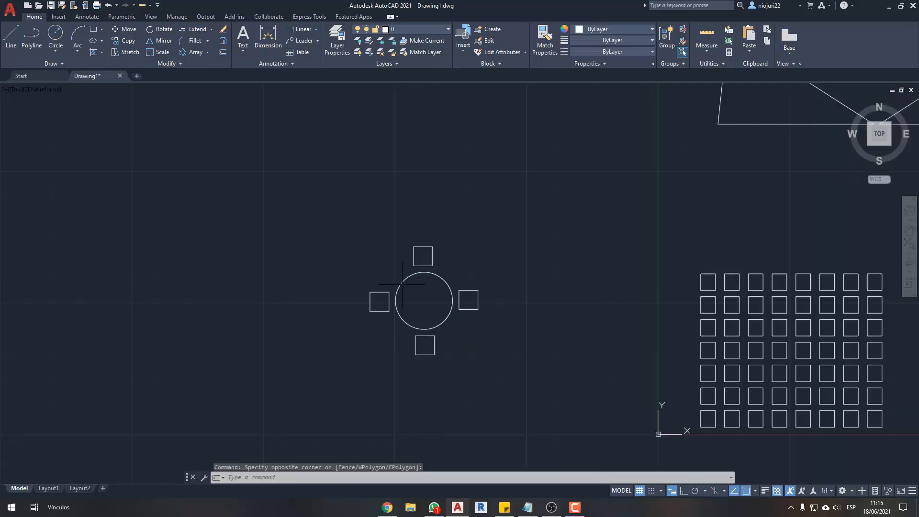
pyautogui.press('Escape')
pyautogui.press('Escape')
# - Move the circle and its four-square polar array together to the right, closer to the rectangular array
pyautogui.click(329, 205)
pyautogui.click(472, 349)
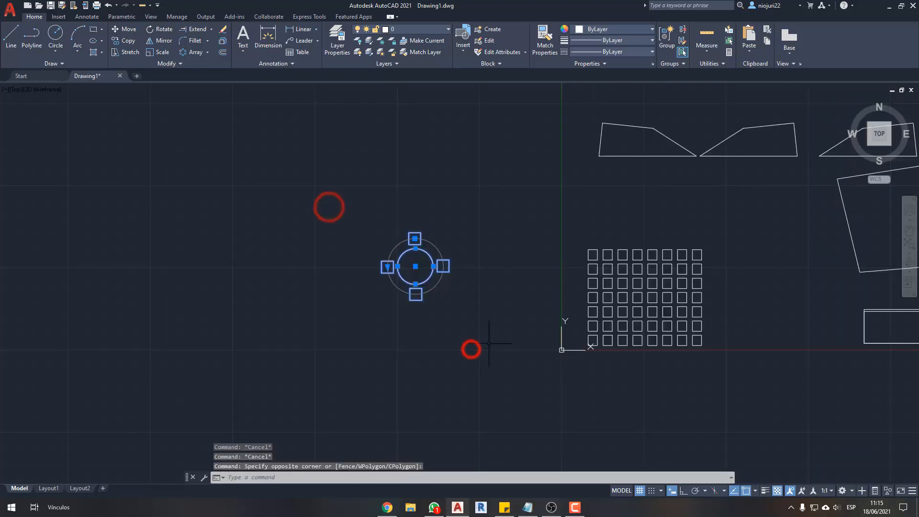
pyautogui.write('m')
pyautogui.press('Return')
pyautogui.click(396, 359)
pyautogui.click(488, 338)
pyautogui.scroll(3, 334, 226)
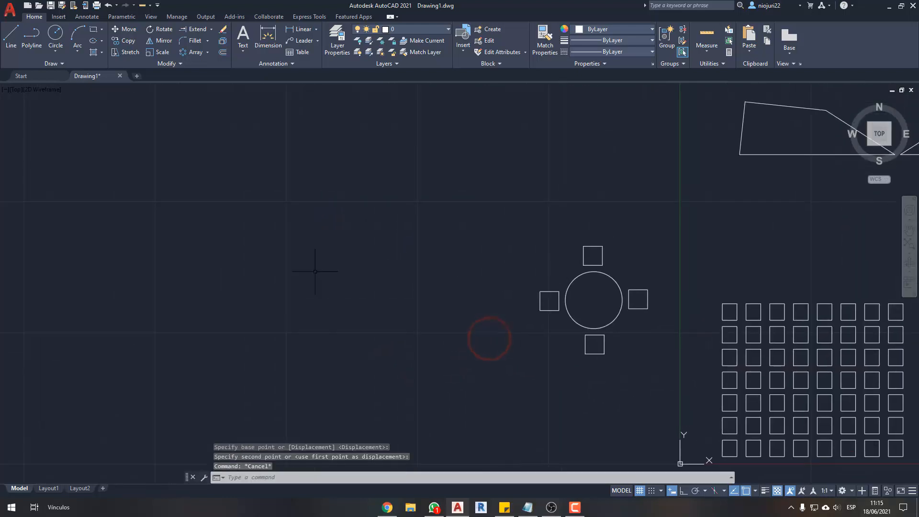
pyautogui.press('Escape')
# - Draw an open three-segment polyline that rises diagonally, runs horizontally and rises again, left of and above the circle
pyautogui.click(207, 53)
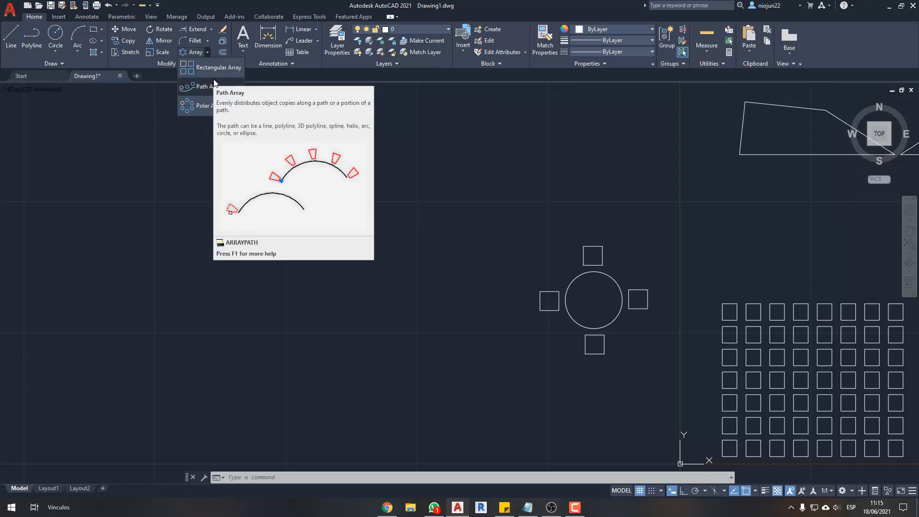
pyautogui.write('pl')
pyautogui.press('Return')
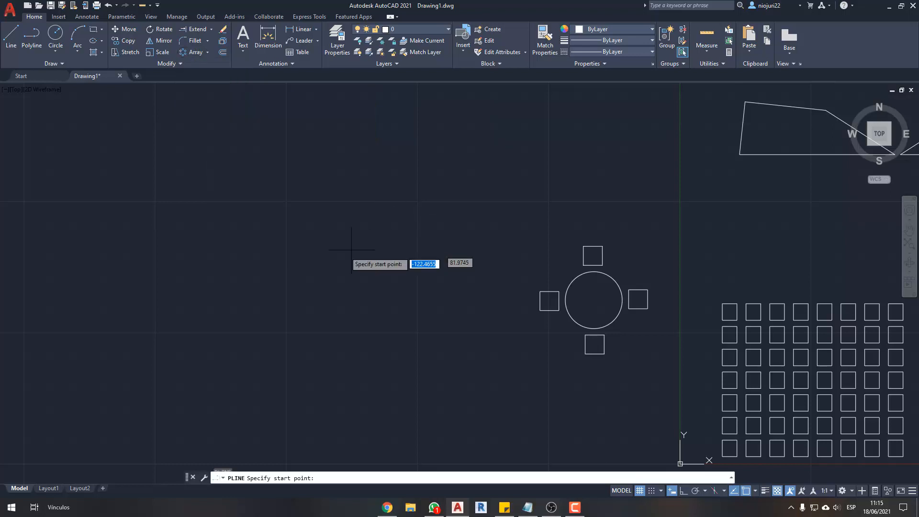
pyautogui.click(175, 325)
pyautogui.click(282, 195)
pyautogui.click(500, 194)
pyautogui.moveTo(618, 127); pyautogui.dragTo(612, 201, button='middle')
pyautogui.press('Escape')
pyautogui.press('Escape')
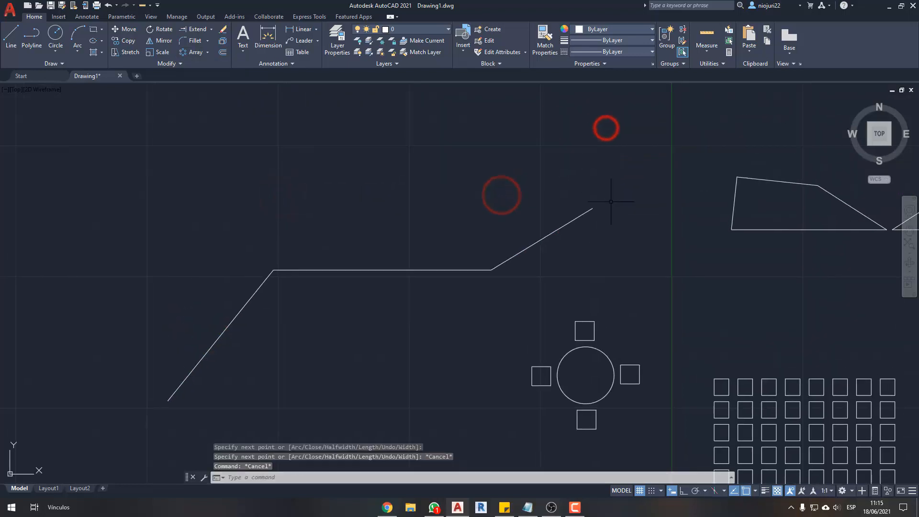
# - Draw a small square beside the lower end of the polyline
pyautogui.moveTo(395, 235); pyautogui.dragTo(437, 220, button='middle')
pyautogui.moveTo(310, 258); pyautogui.dragTo(354, 243, button='middle')
pyautogui.write('rec')
pyautogui.press('Return')
pyautogui.click(220, 331)
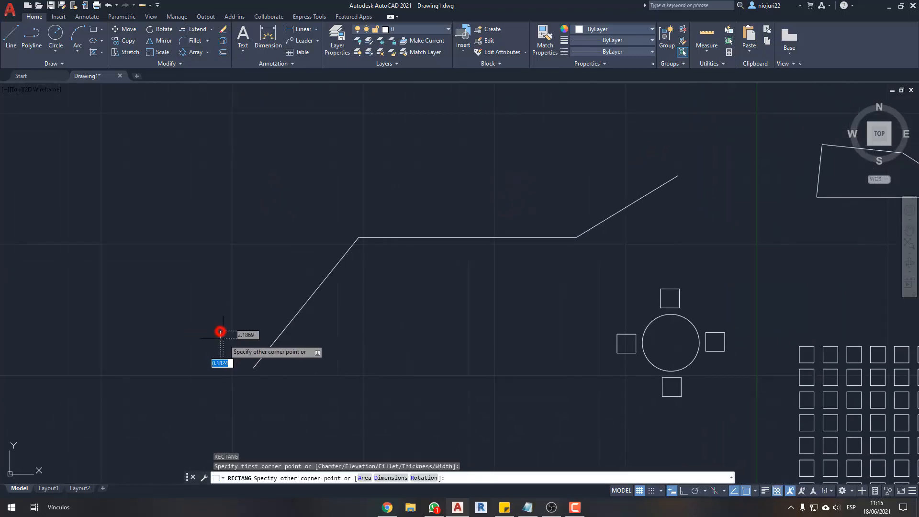
pyautogui.click(242, 354)
pyautogui.press('Escape')
pyautogui.press('Escape')
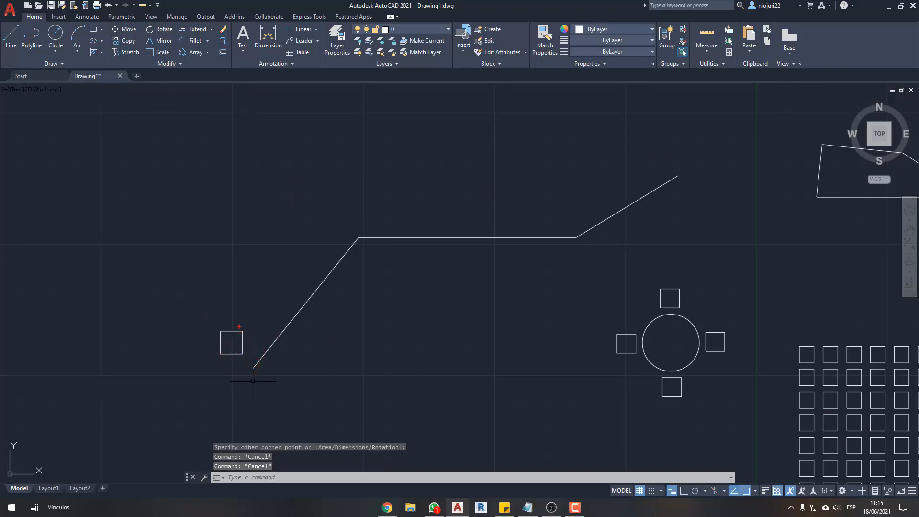
# - Create an associative path array of the small square along the polyline
pyautogui.moveTo(240, 327)
pyautogui.mouseDown()
pyautogui.moveTo(367, 206)
pyautogui.moveTo(652, 156)
pyautogui.mouseUp()
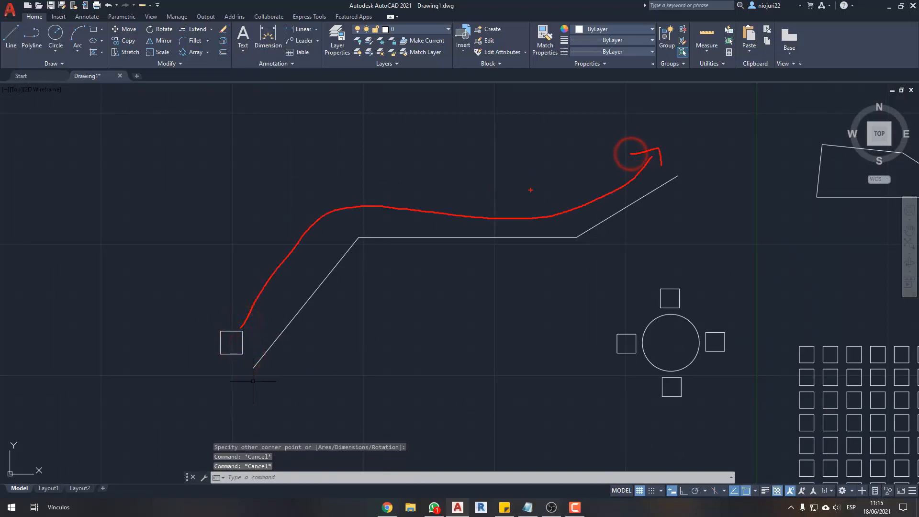
pyautogui.press('Escape')
pyautogui.moveTo(359, 225); pyautogui.dragTo(373, 222, button='middle')
pyautogui.click(262, 316)
pyautogui.click(230, 341)
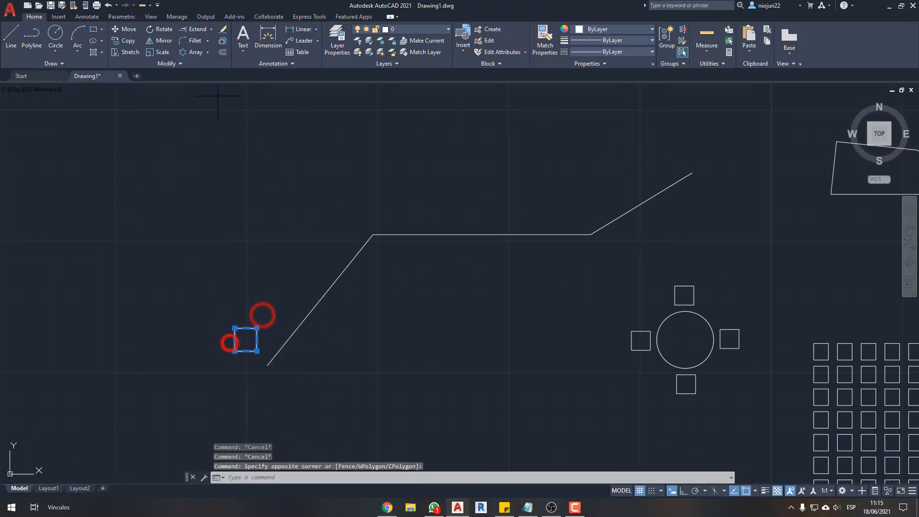
pyautogui.click(207, 52)
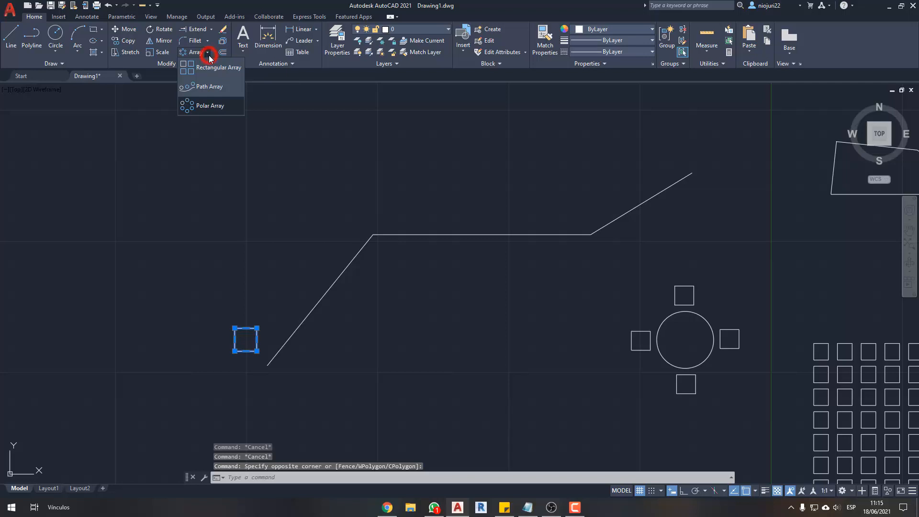
pyautogui.click(209, 87)
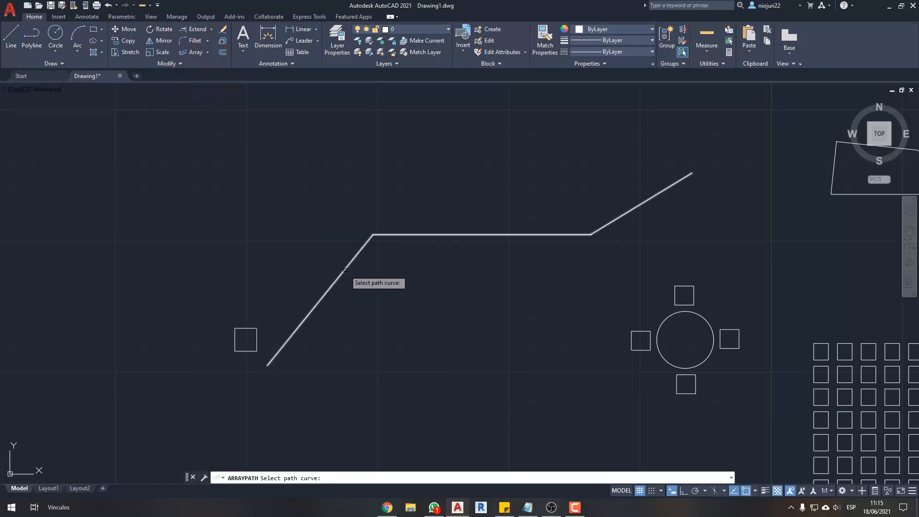
pyautogui.click(345, 268)
pyautogui.moveTo(382, 306); pyautogui.dragTo(380, 313, button='middle')
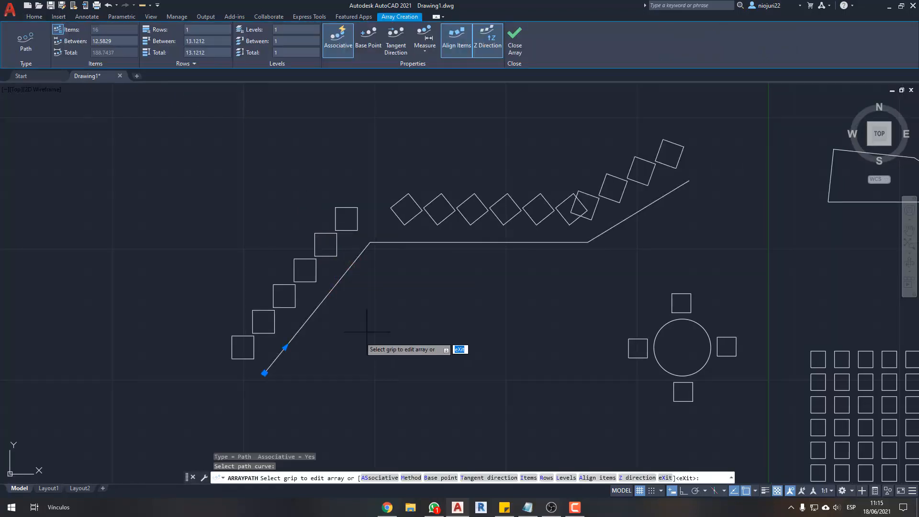
pyautogui.press('Return')
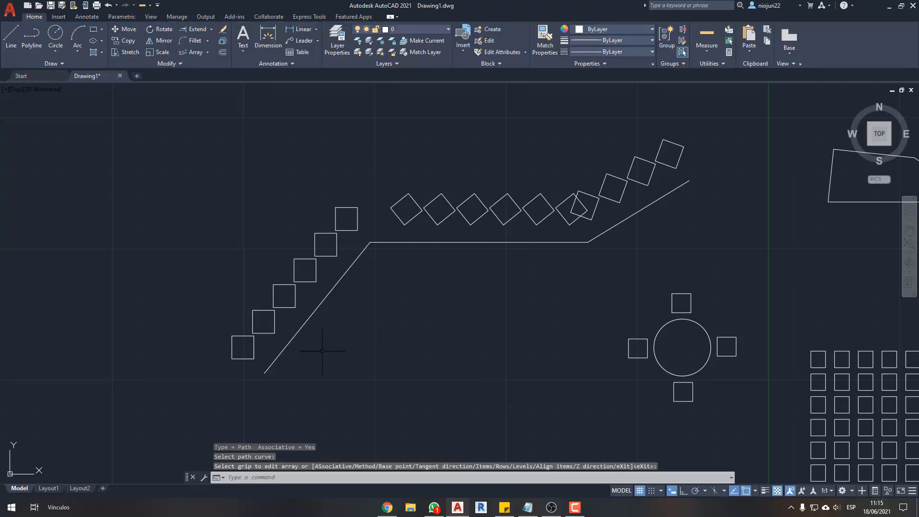
pyautogui.moveTo(257, 248)
pyautogui.mouseDown()
pyautogui.moveTo(302, 178)
pyautogui.moveTo(316, 195)
pyautogui.mouseUp()
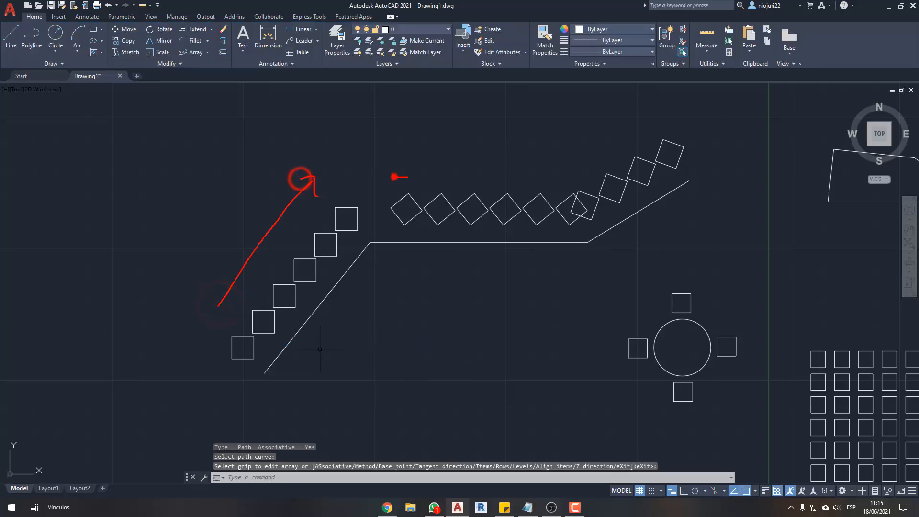
pyautogui.moveTo(393, 177)
pyautogui.mouseDown()
pyautogui.moveTo(550, 174)
pyautogui.moveTo(554, 183)
pyautogui.mouseUp()
pyautogui.moveTo(600, 158); pyautogui.dragTo(653, 123)
pyautogui.moveTo(644, 117); pyautogui.dragTo(659, 139)
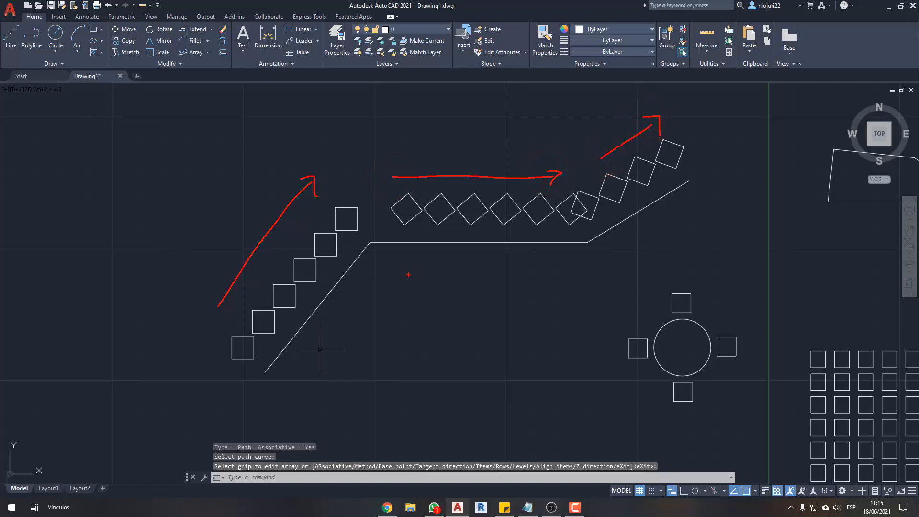
pyautogui.moveTo(354, 198); pyautogui.dragTo(363, 201)
pyautogui.moveTo(567, 184); pyautogui.dragTo(572, 176)
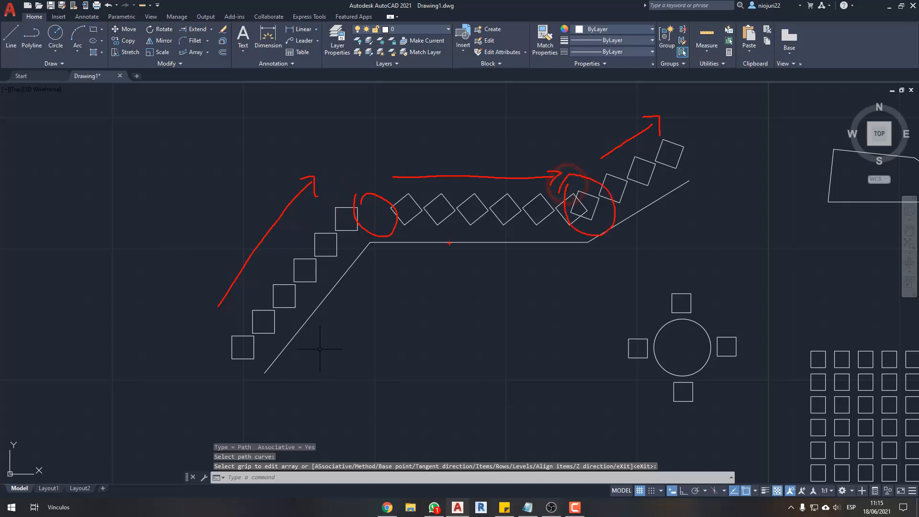
pyautogui.press('Escape')
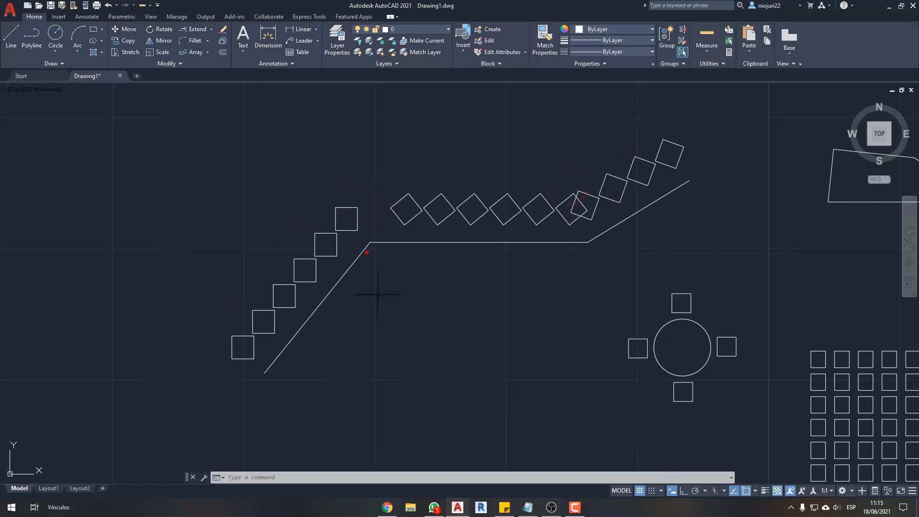
pyautogui.moveTo(356, 245); pyautogui.dragTo(367, 259)
pyautogui.moveTo(583, 239); pyautogui.dragTo(586, 247)
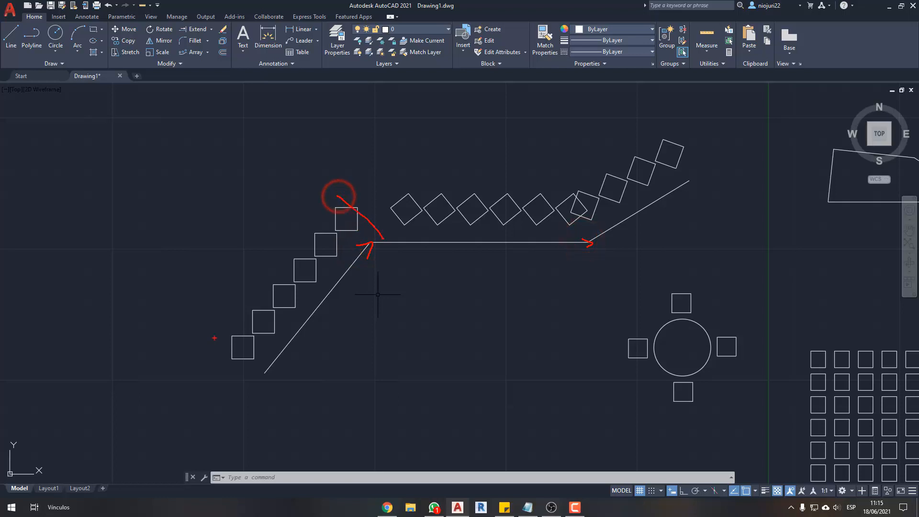
pyautogui.moveTo(212, 343); pyautogui.dragTo(240, 367)
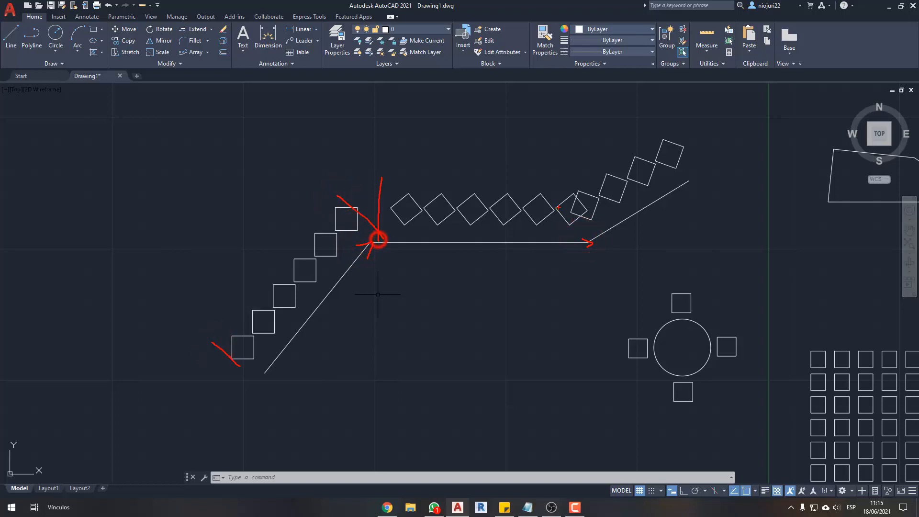
pyautogui.moveTo(590, 235); pyautogui.dragTo(578, 191)
pyautogui.moveTo(688, 168); pyautogui.dragTo(691, 131)
pyautogui.press('Escape')
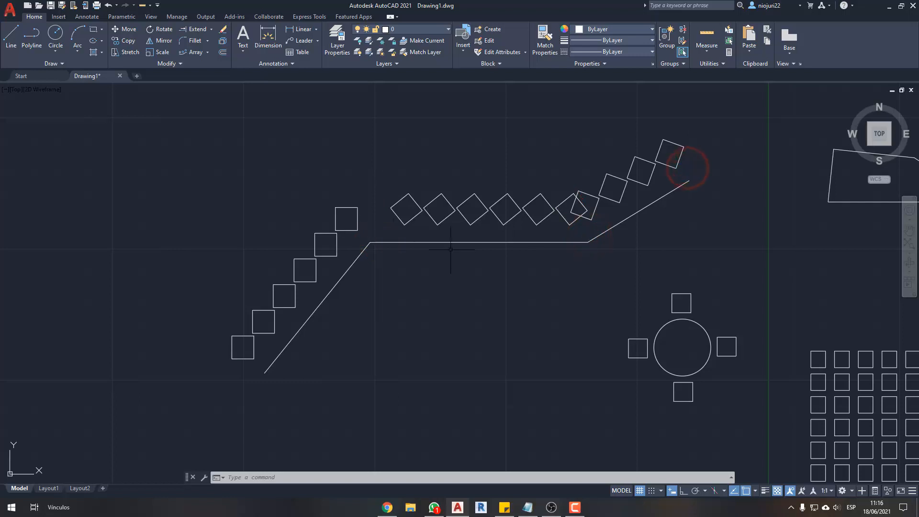
# - Erase the three-segment polyline together with its path array of squares
pyautogui.click(616, 271)
pyautogui.click(350, 195)
pyautogui.press('Delete')
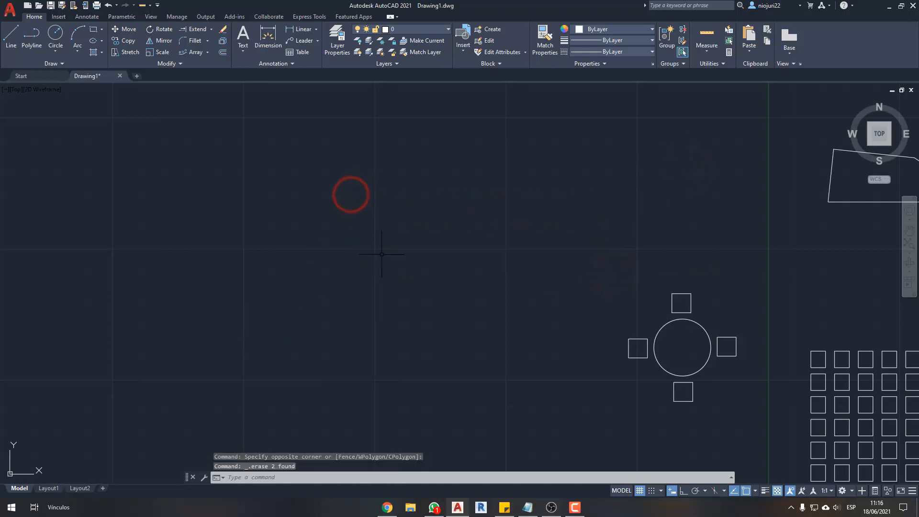
pyautogui.moveTo(379, 255); pyautogui.dragTo(375, 256, button='middle')
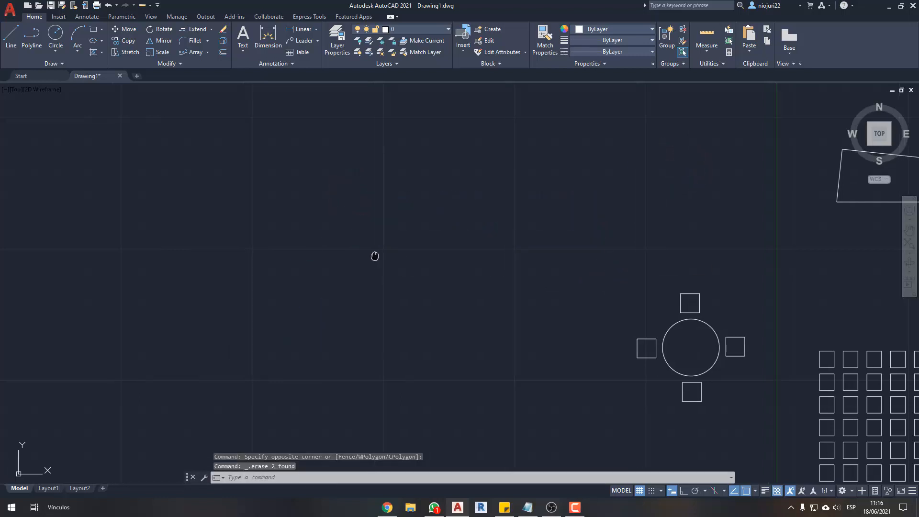
pyautogui.click(57, 64)
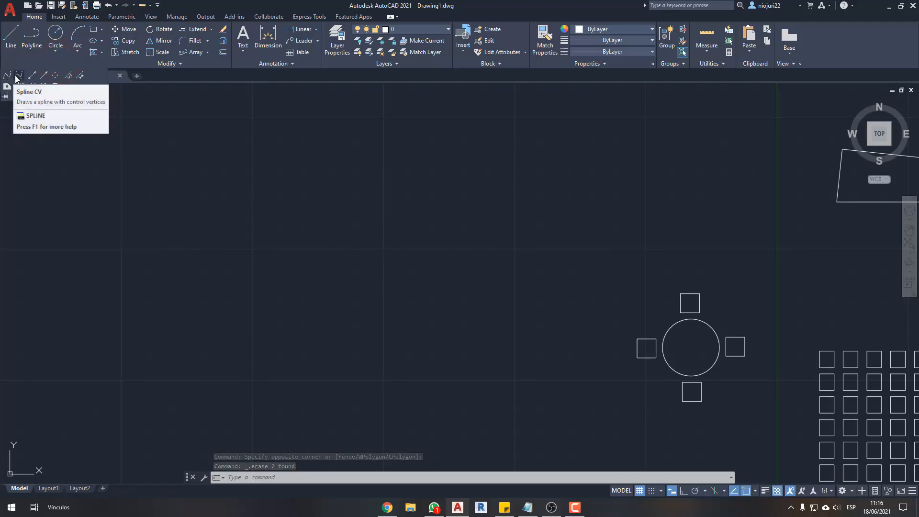
pyautogui.click(65, 99)
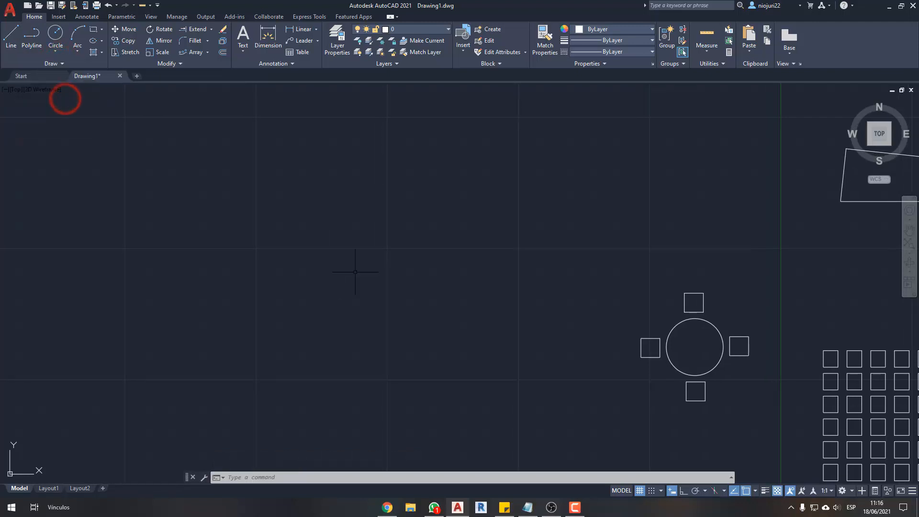
pyautogui.press('Escape')
pyautogui.press('Escape')
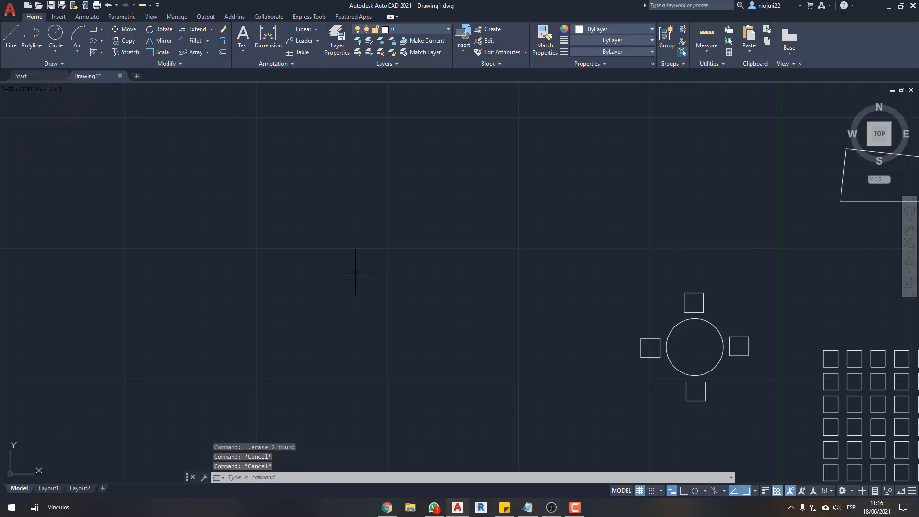
# - Draw a winding fit-point spline that climbs diagonally from beside the circle's polar array to above the mirrored polygons
pyautogui.write('spl')
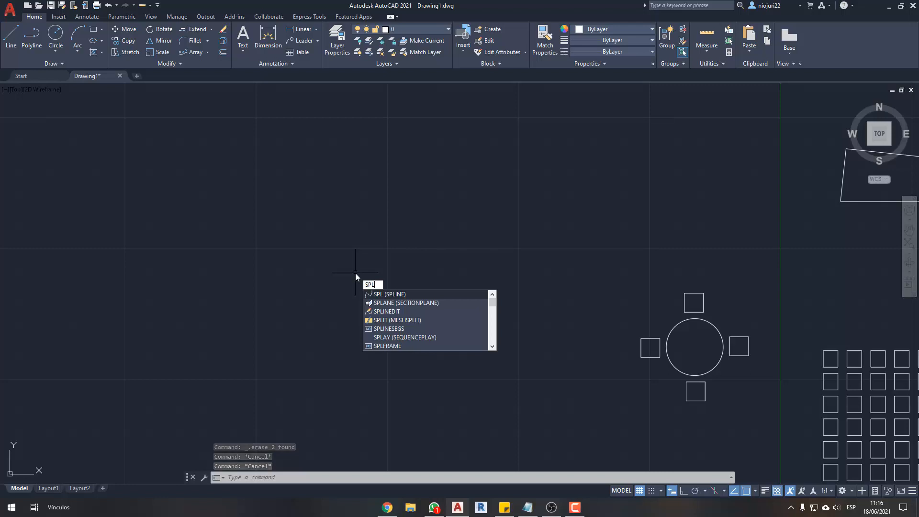
pyautogui.press('Return')
pyautogui.click(243, 341)
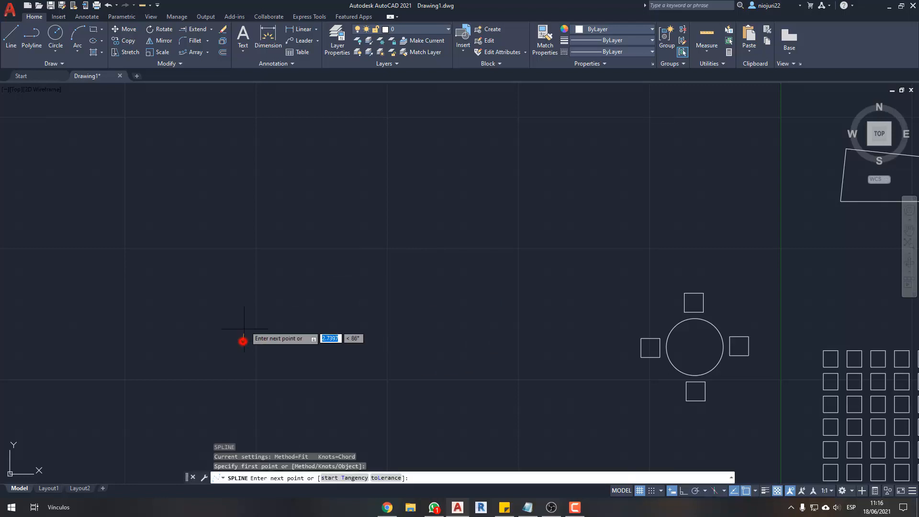
pyautogui.click(281, 257)
pyautogui.click(439, 276)
pyautogui.click(583, 143)
pyautogui.moveTo(705, 120); pyautogui.dragTo(632, 243, button='middle')
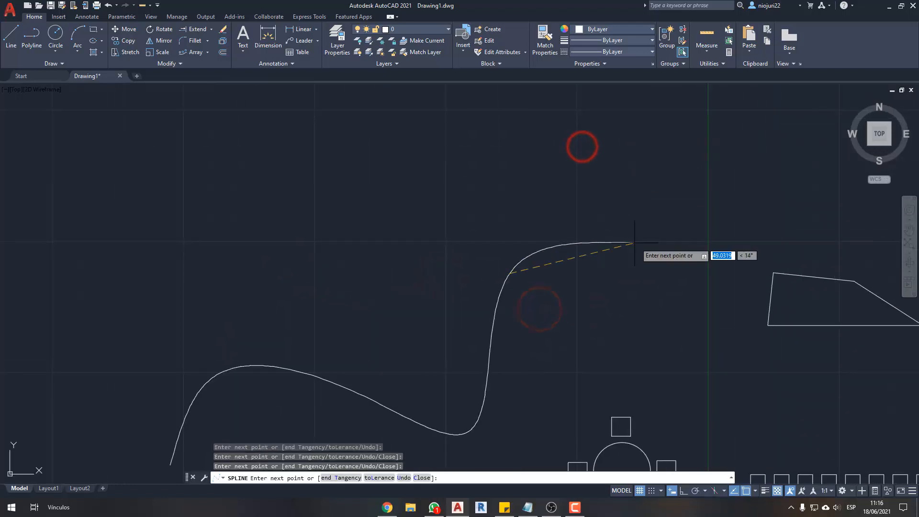
pyautogui.click(652, 244)
pyautogui.click(768, 152)
pyautogui.moveTo(762, 130); pyautogui.dragTo(544, 228, button='middle')
pyautogui.click(526, 231)
pyautogui.click(638, 148)
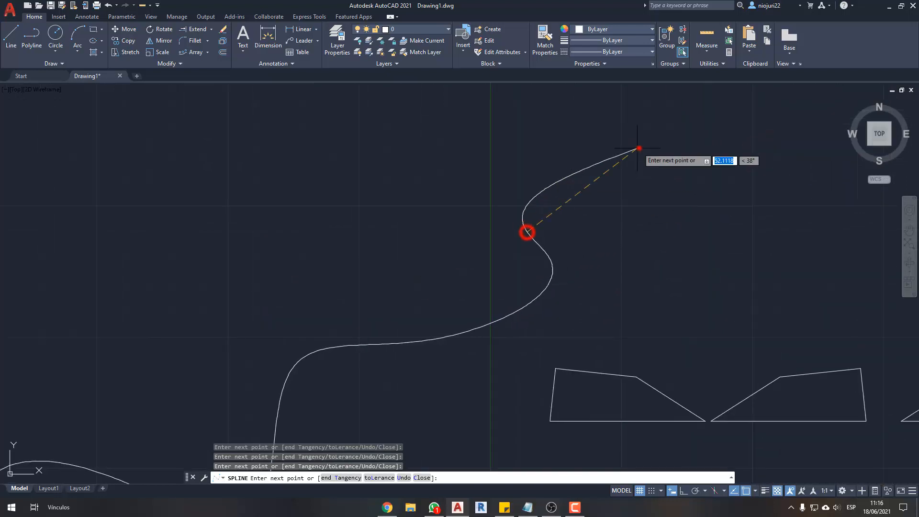
pyautogui.press('Return')
pyautogui.scroll(-4, 693, 134)
pyautogui.scroll(3, 530, 219)
# - Smooth the spline by moving its second fit point down, its fourth one up and its seventh one inward
pyautogui.click(554, 287)
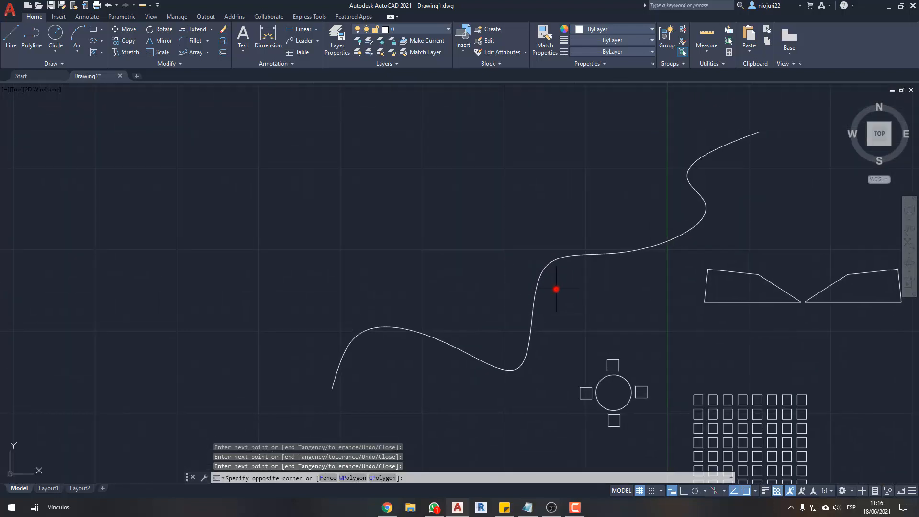
pyautogui.click(509, 308)
pyautogui.click(354, 337)
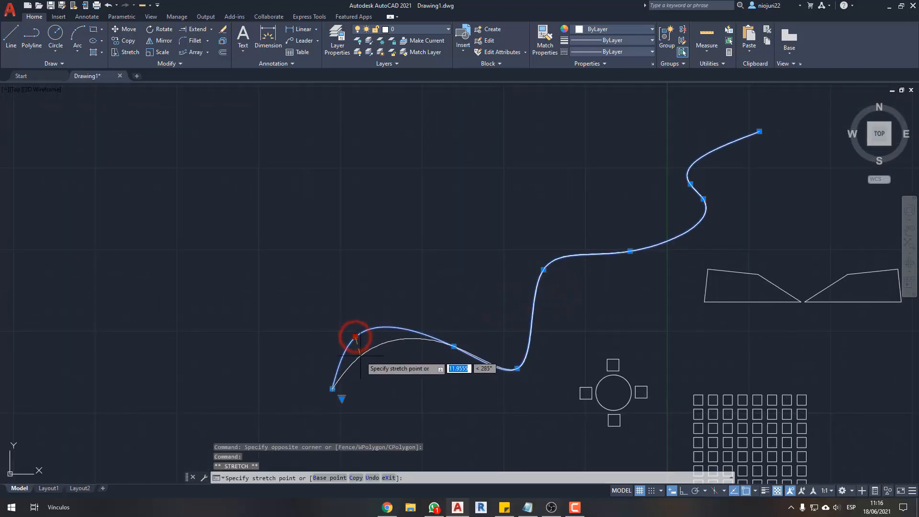
pyautogui.click(357, 355)
pyautogui.click(517, 368)
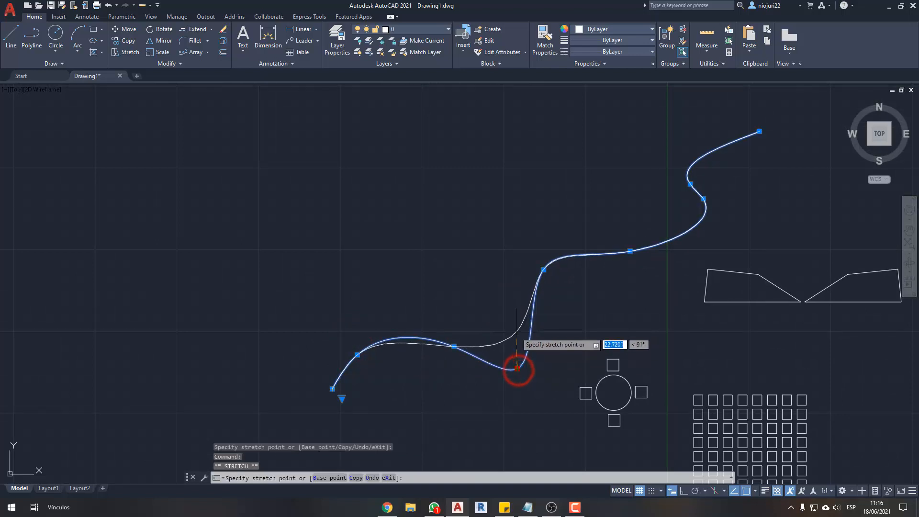
pyautogui.click(517, 332)
pyautogui.click(703, 199)
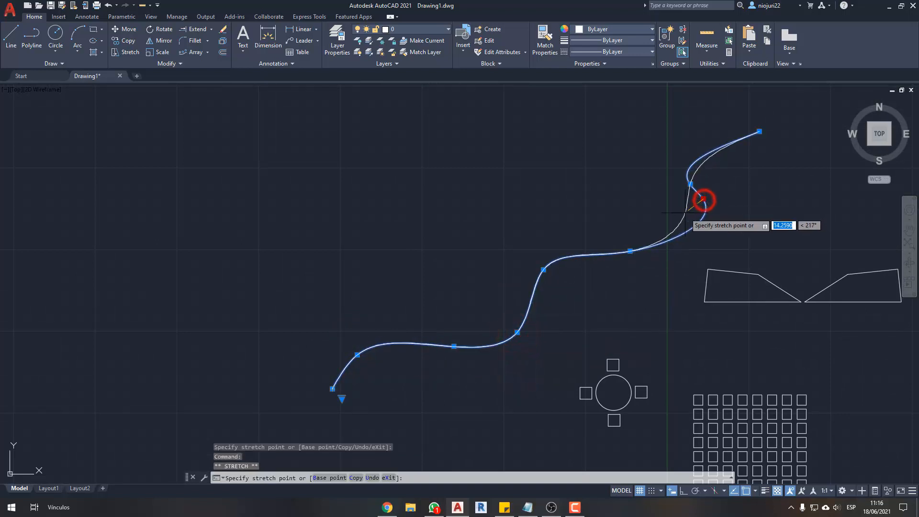
pyautogui.click(692, 211)
pyautogui.press('Escape')
pyautogui.press('Escape')
# - Draw a small circle beside the lower end of the spline
pyautogui.moveTo(531, 350); pyautogui.dragTo(540, 317, button='middle')
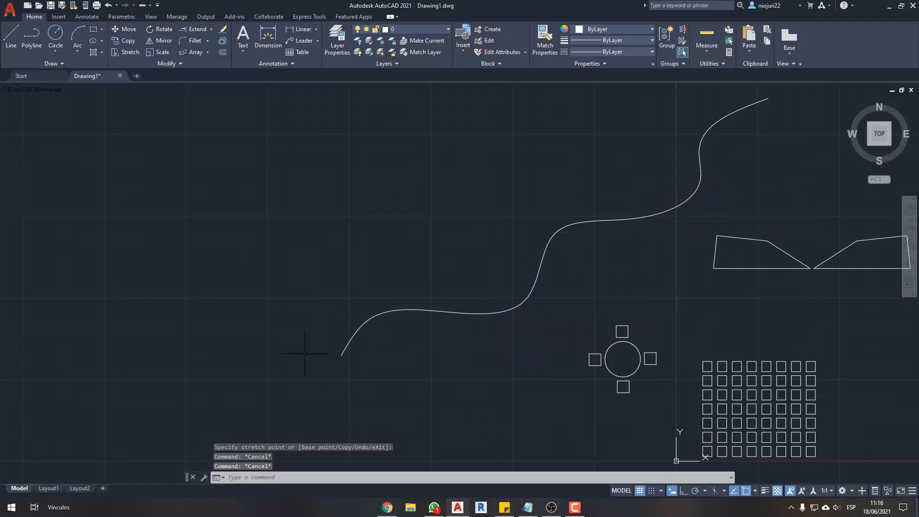
pyautogui.scroll(2, 320, 352)
pyautogui.write('c')
pyautogui.press('Return')
pyautogui.click(343, 340)
pyautogui.click(349, 336)
pyautogui.press('Escape')
pyautogui.scroll(-2, 348, 335)
# - Create an associative path array of the small circle along the spline
pyautogui.moveTo(429, 344)
pyautogui.mouseDown(button='middle')
pyautogui.moveTo(355, 394)
pyautogui.moveTo(388, 352)
pyautogui.mouseUp(button='middle')
pyautogui.click(272, 309)
pyautogui.click(367, 383)
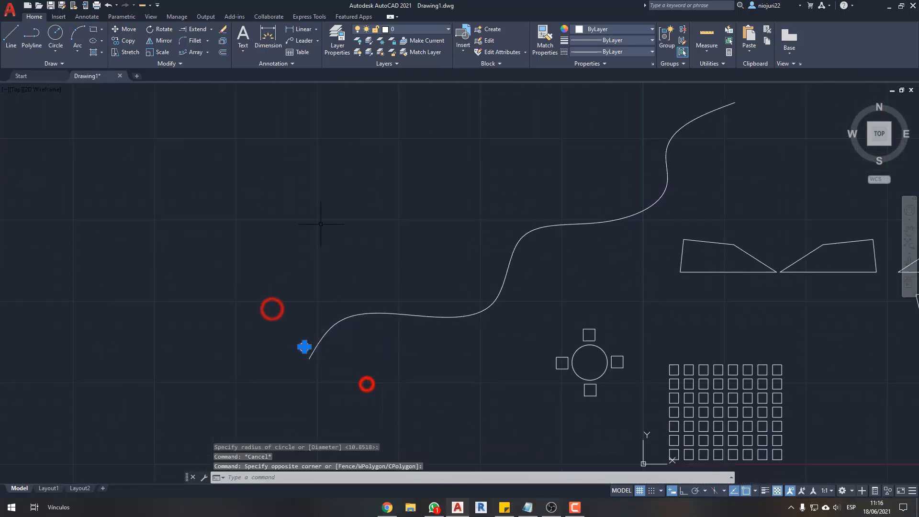
pyautogui.click(186, 53)
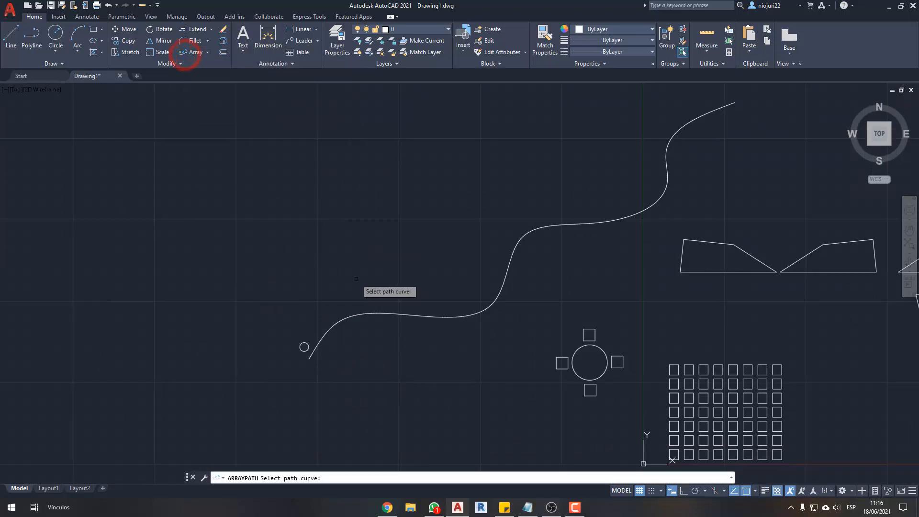
pyautogui.click(352, 316)
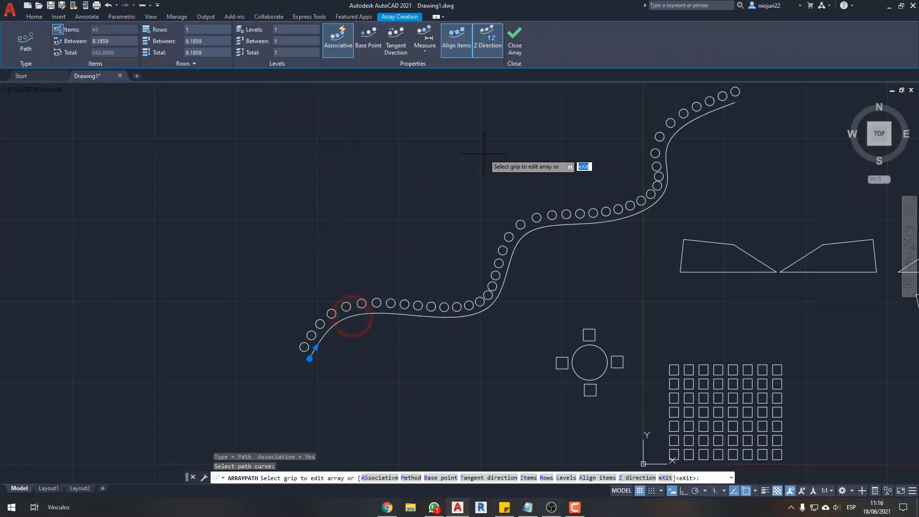
pyautogui.press('Escape')
pyautogui.moveTo(486, 150); pyautogui.dragTo(498, 131, button='middle')
pyautogui.moveTo(254, 307); pyautogui.dragTo(209, 366, button='middle')
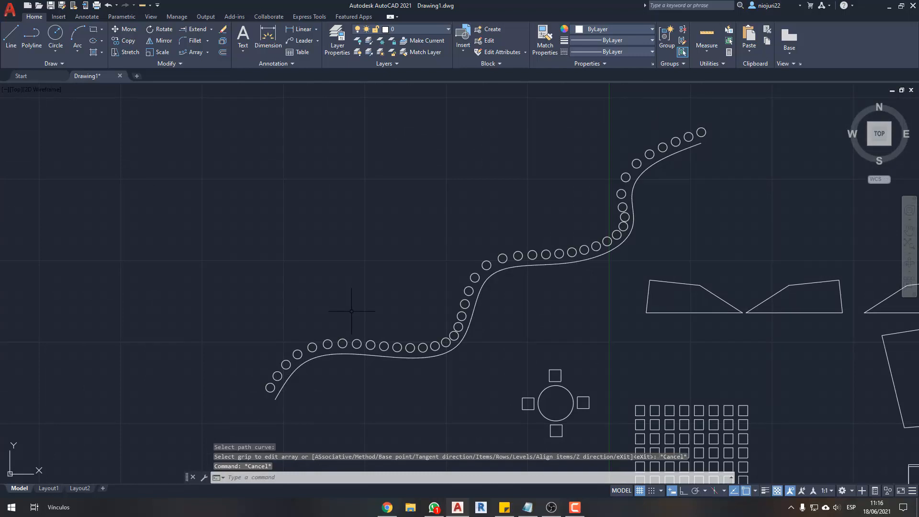
pyautogui.scroll(-2, 351, 311)
pyautogui.moveTo(455, 305); pyautogui.dragTo(438, 261, button='middle')
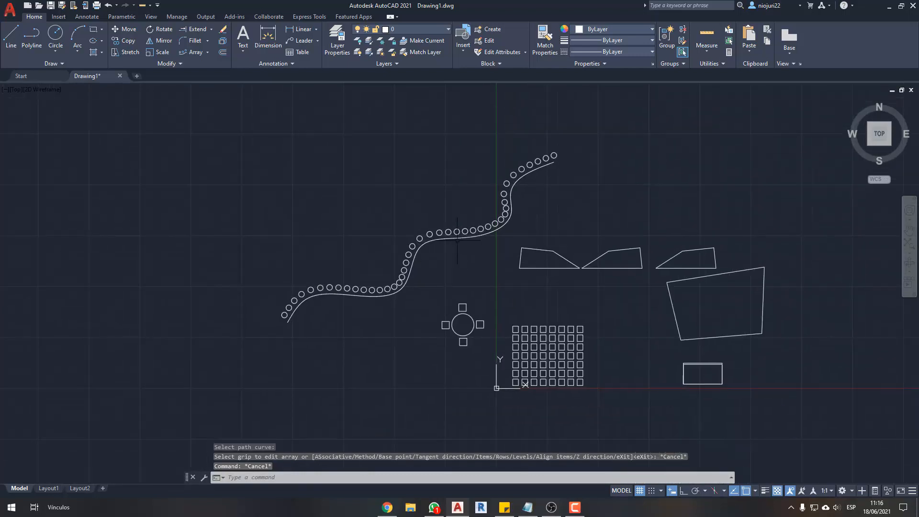
pyautogui.click(462, 259)
pyautogui.click(366, 258)
pyautogui.press('Escape')
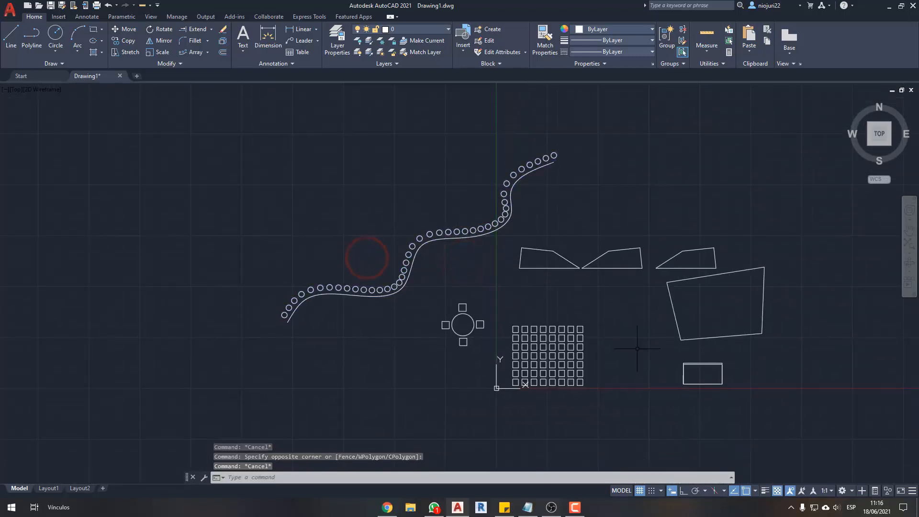
pyautogui.scroll(3, 380, 346)
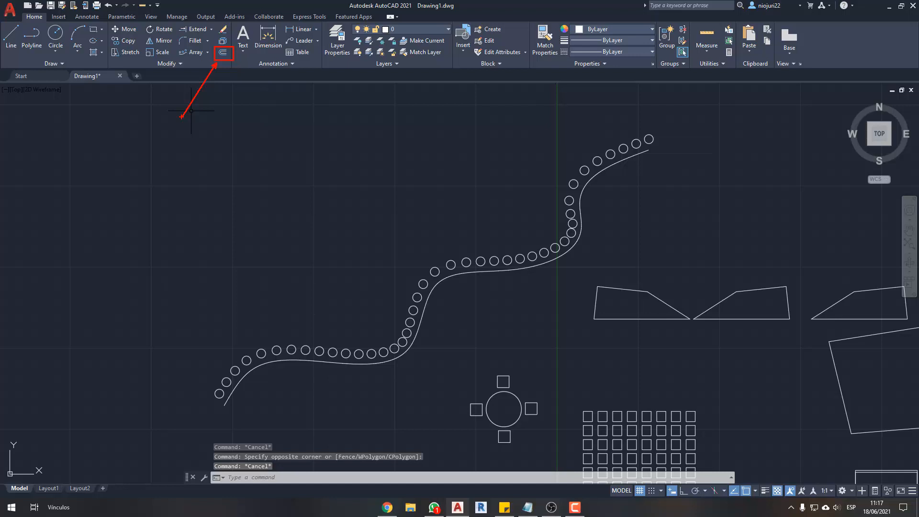
pyautogui.press('Escape')
pyautogui.moveTo(342, 195); pyautogui.dragTo(336, 190, button='middle')
pyautogui.hotkey('ctrl', '2')
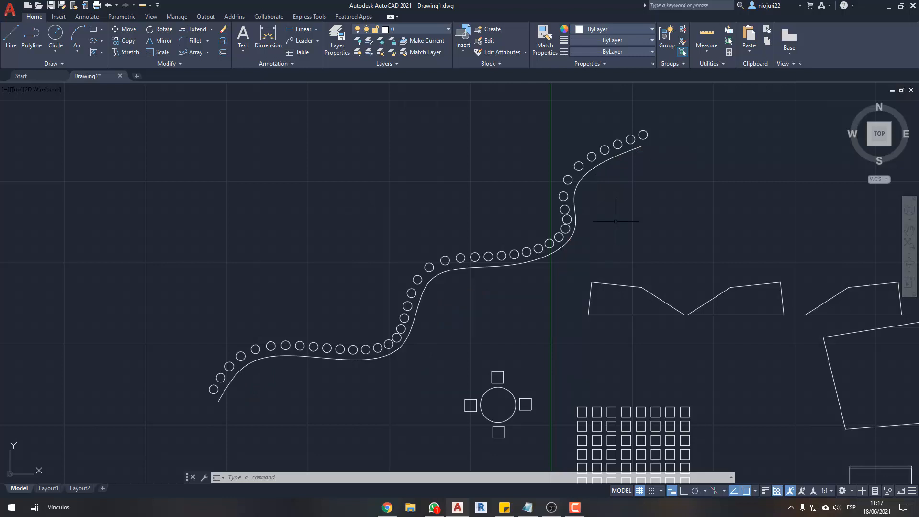
# - Offset the spline about 16.2 units toward its lower side, picking two points to define the distance
pyautogui.click(223, 52)
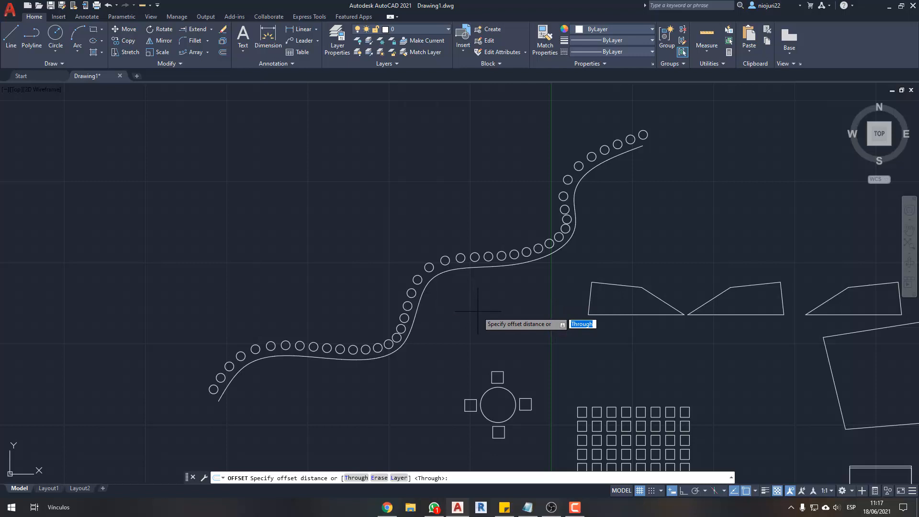
pyautogui.press('Escape')
pyautogui.click(428, 287)
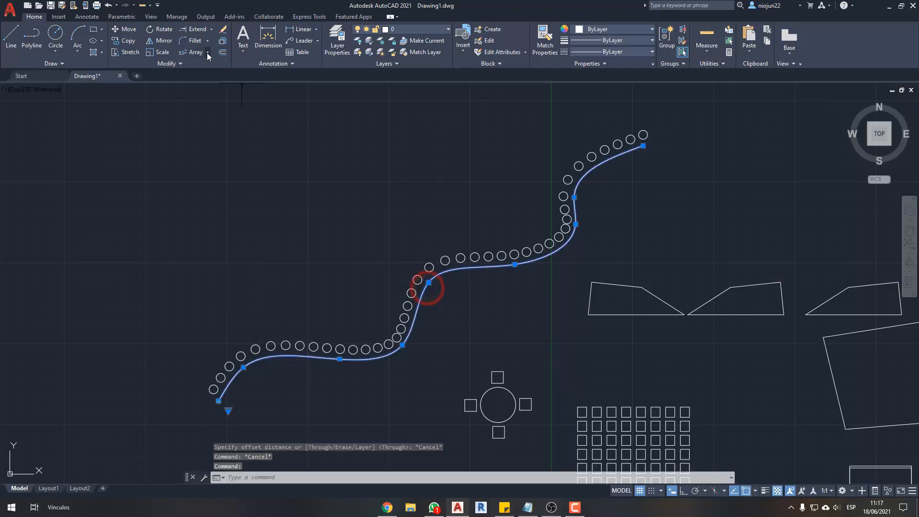
pyautogui.click(223, 54)
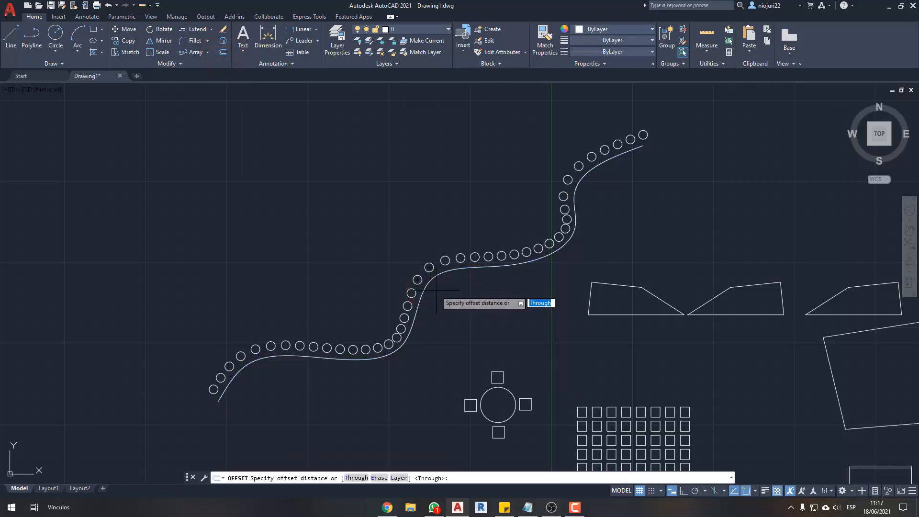
pyautogui.scroll(2, 439, 290)
pyautogui.click(427, 273)
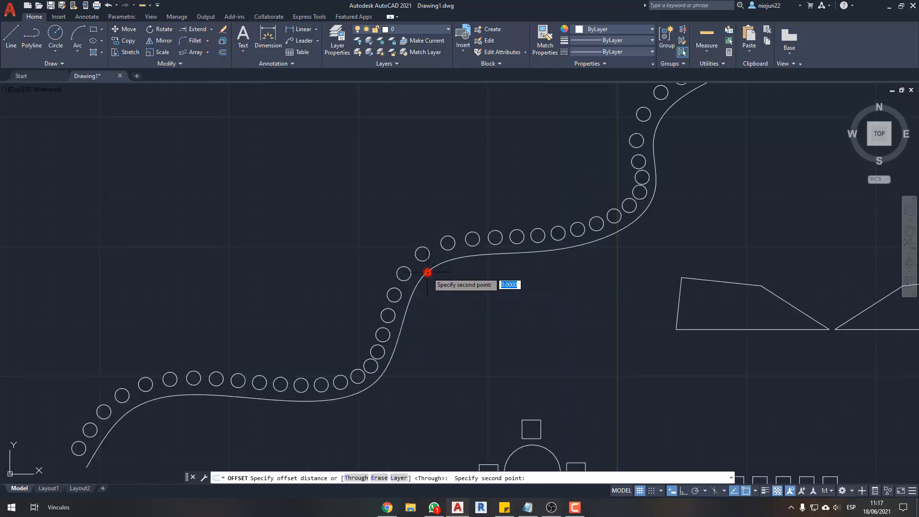
pyautogui.moveTo(460, 298); pyautogui.dragTo(444, 259, button='middle')
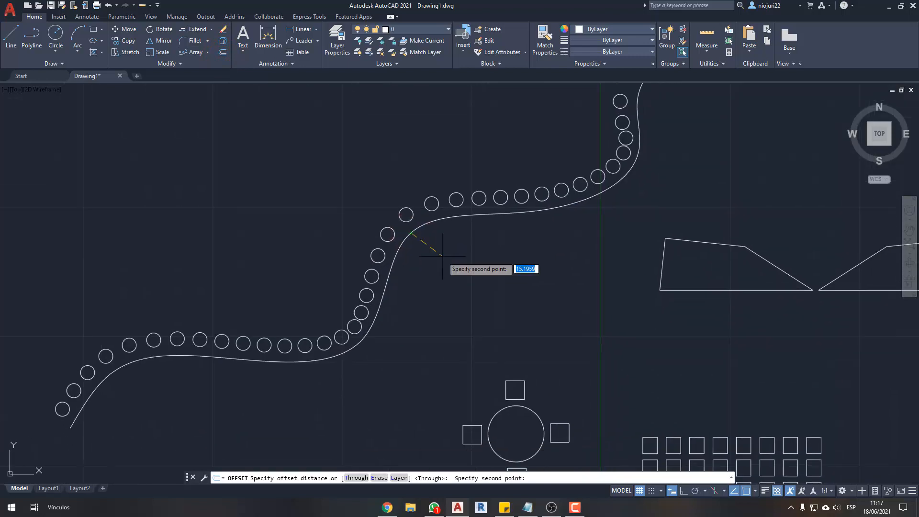
pyautogui.click(443, 259)
pyautogui.click(504, 291)
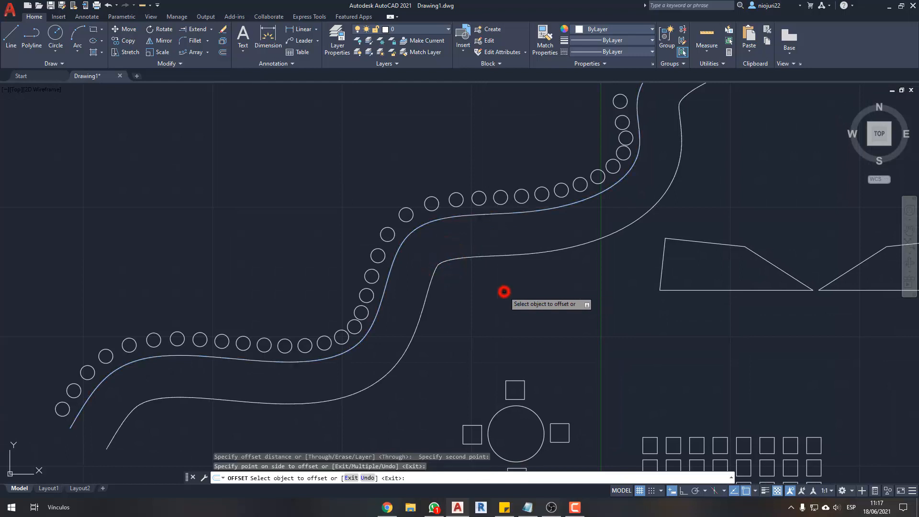
pyautogui.press('Escape')
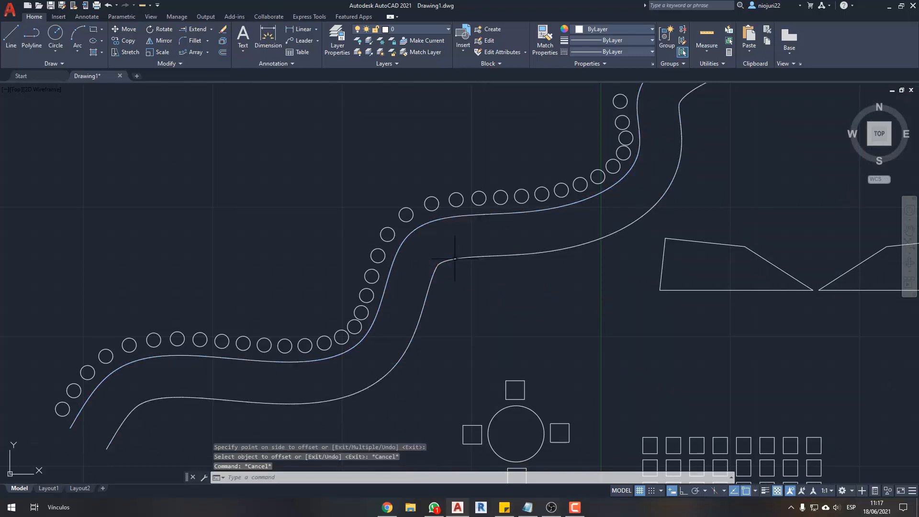
# - Erase the offset copy of the spline
pyautogui.click(464, 250)
pyautogui.click(450, 290)
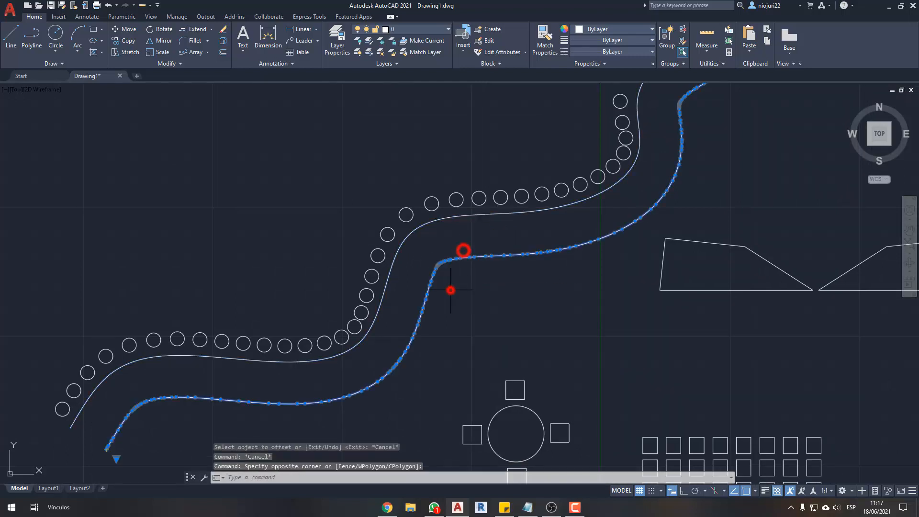
pyautogui.press('Delete')
pyautogui.click(398, 240)
pyautogui.press('Escape')
pyautogui.press('Escape')
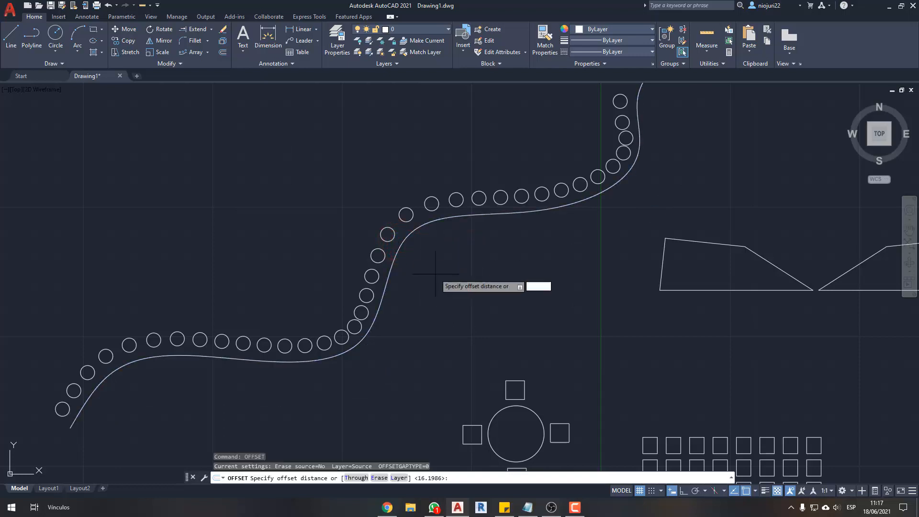
pyautogui.click(402, 244)
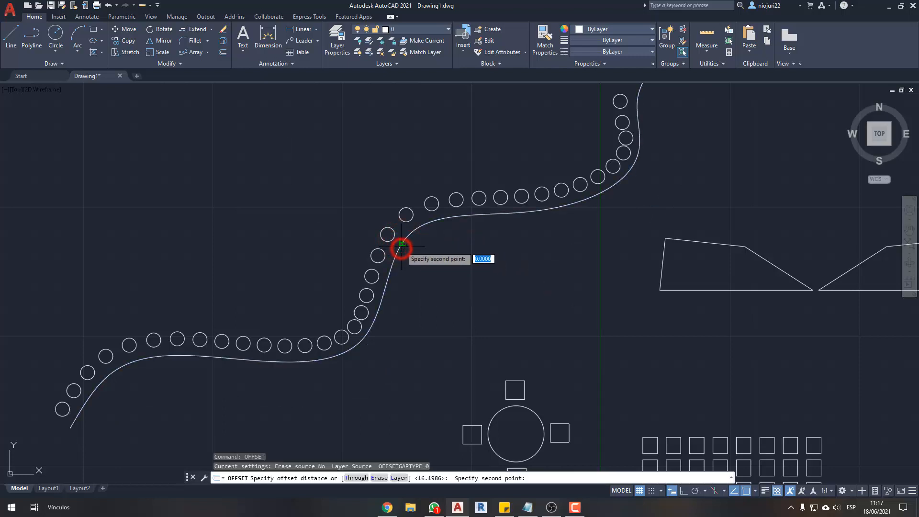
pyautogui.click(421, 262)
pyautogui.click(399, 245)
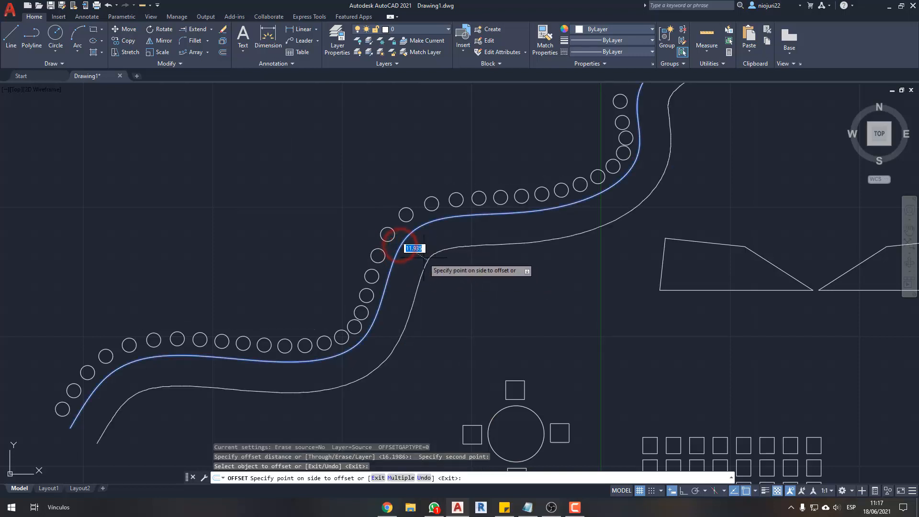
pyautogui.press('Escape')
pyautogui.press('Escape')
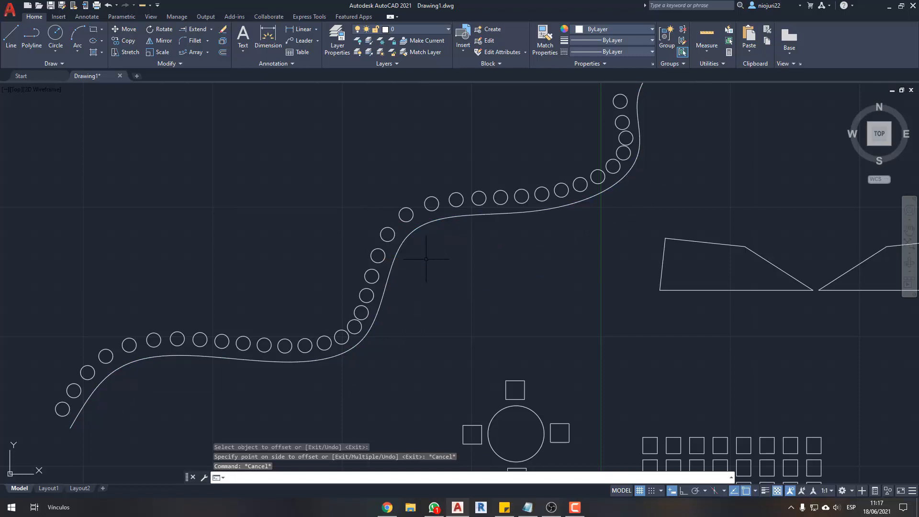
# - Offset the spline 5 units toward its lower side
pyautogui.press('Return')
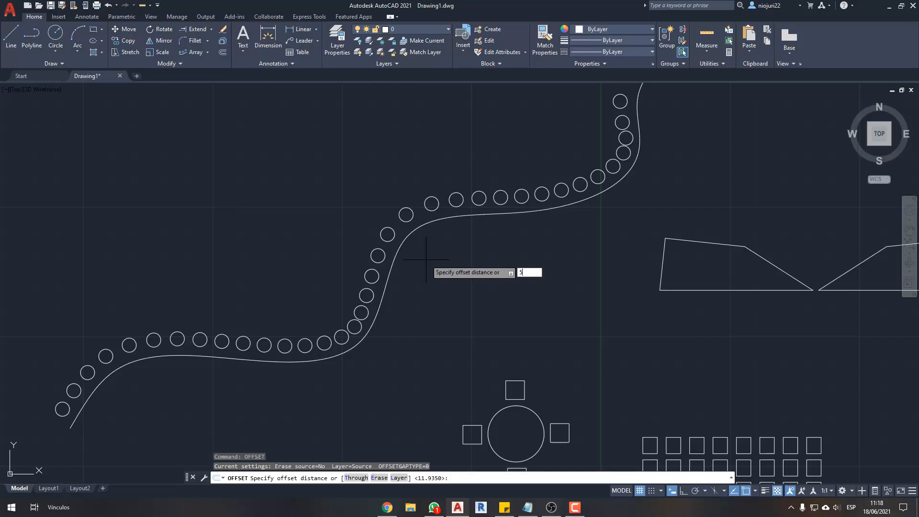
pyautogui.write('5')
pyautogui.press('Return')
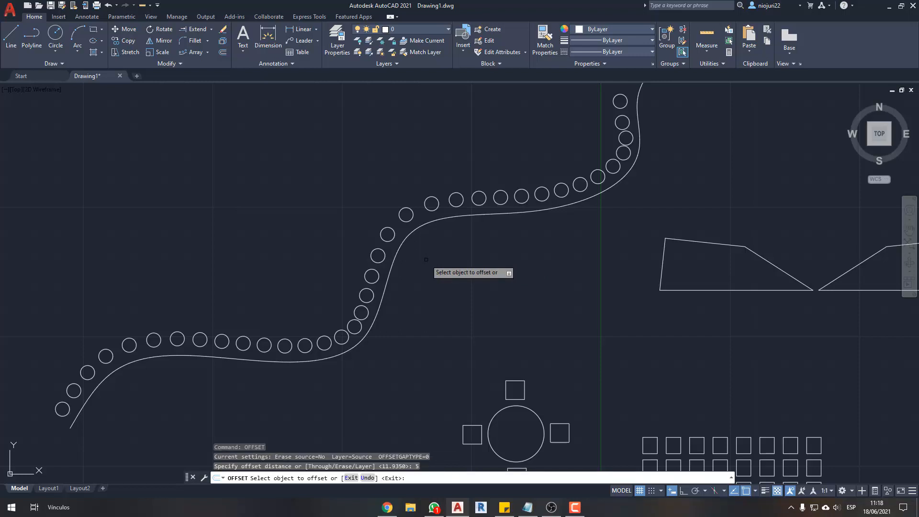
pyautogui.click(400, 245)
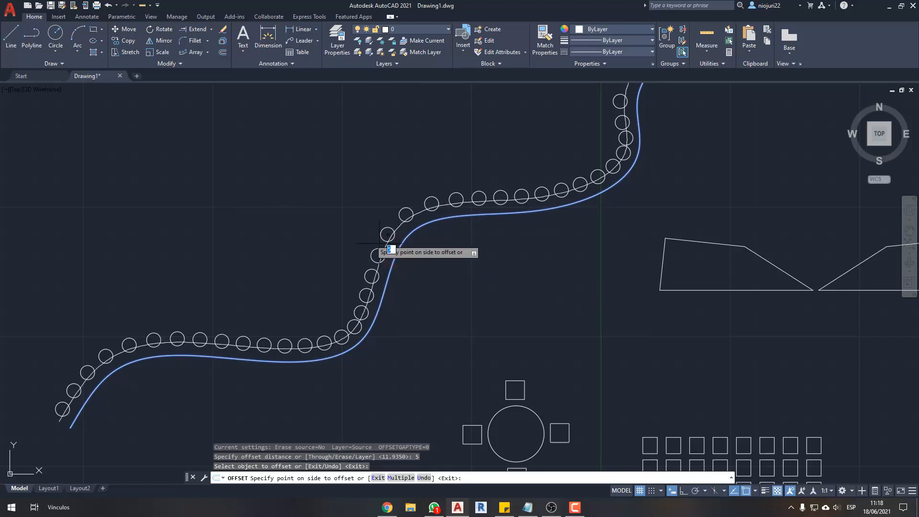
pyautogui.click(515, 316)
pyautogui.press('Escape')
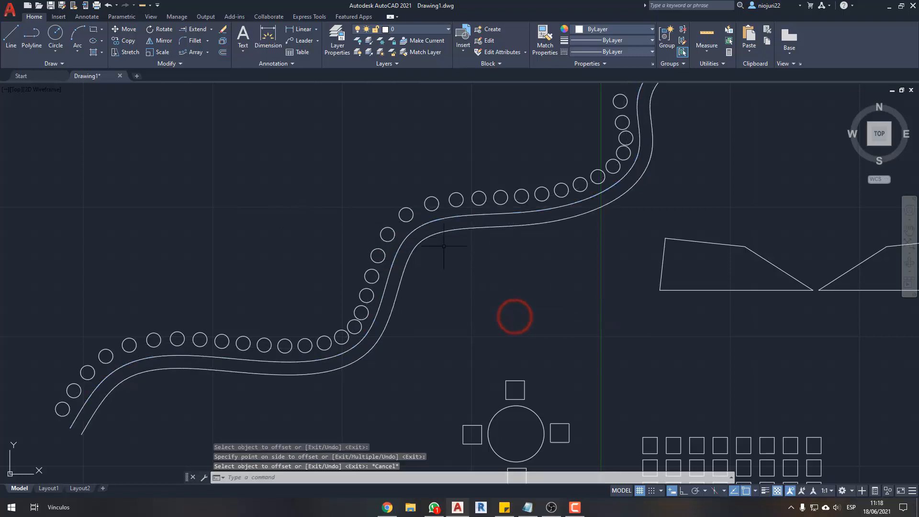
pyautogui.press('Escape')
# - Measure the distance between the spline and its offset copy at the middle bend
pyautogui.scroll(4, 447, 243)
pyautogui.moveTo(447, 242); pyautogui.dragTo(465, 304, button='middle')
pyautogui.write('ea')
pyautogui.press('Return')
pyautogui.scroll(-4, 456, 282)
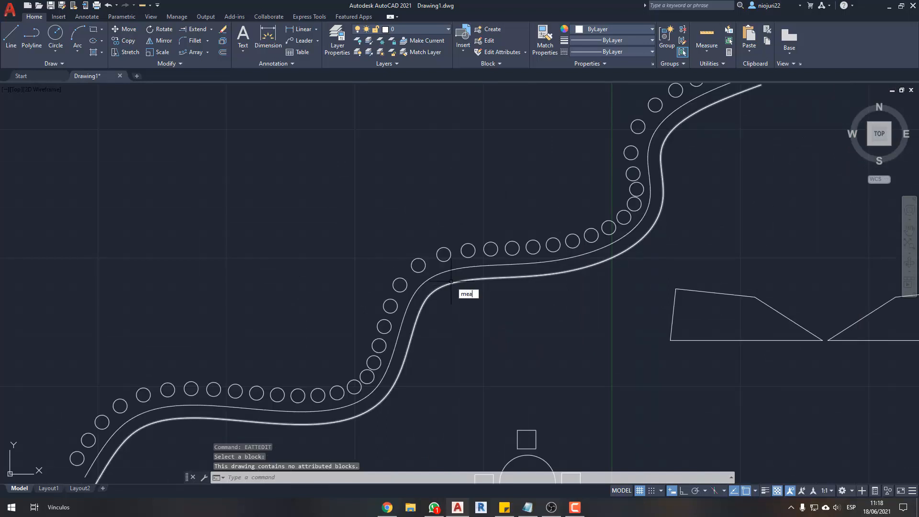
pyautogui.write('mea')
pyautogui.press('Return')
pyautogui.press('Return')
pyautogui.click(442, 286)
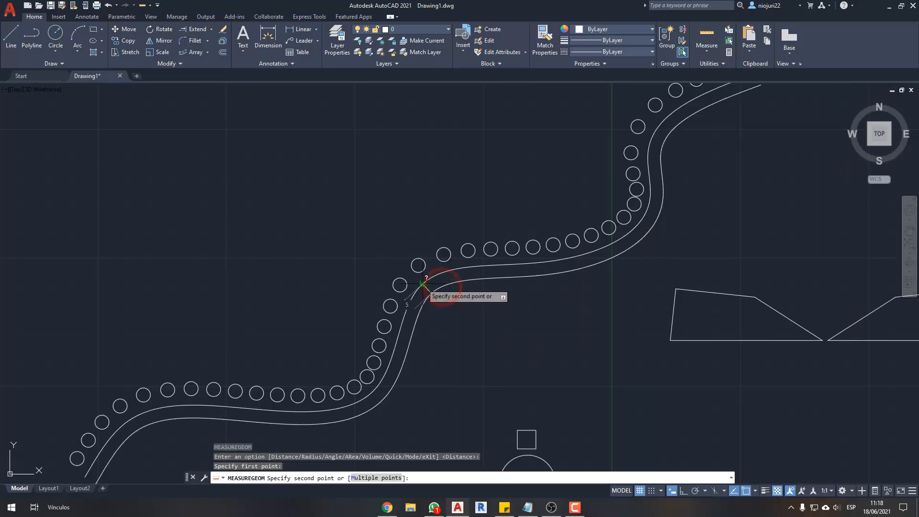
pyautogui.scroll(5, 422, 284)
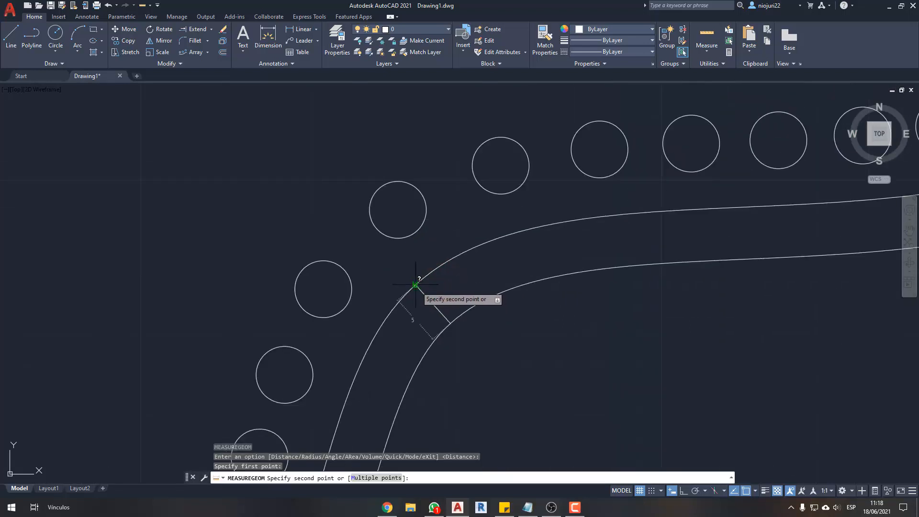
pyautogui.click(416, 284)
pyautogui.scroll(-4, 509, 318)
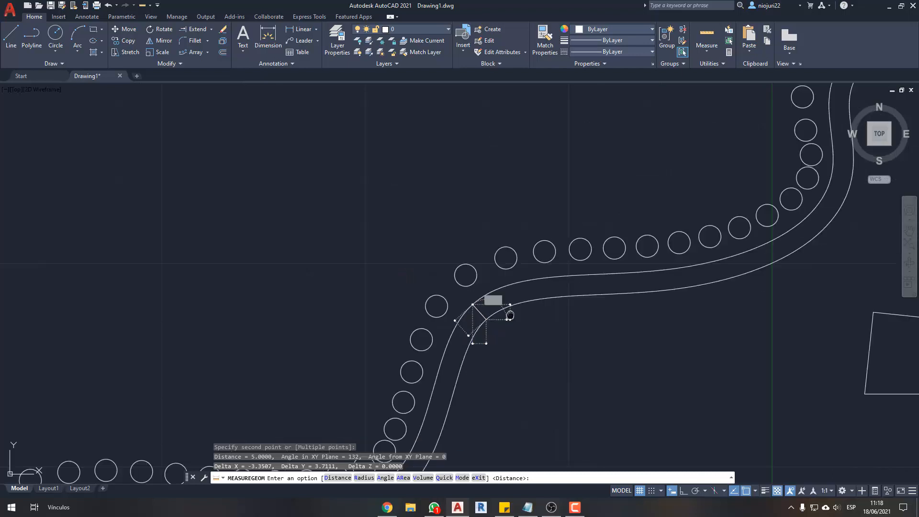
pyautogui.scroll(2, 456, 277)
pyautogui.moveTo(463, 269); pyautogui.dragTo(448, 268, button='middle')
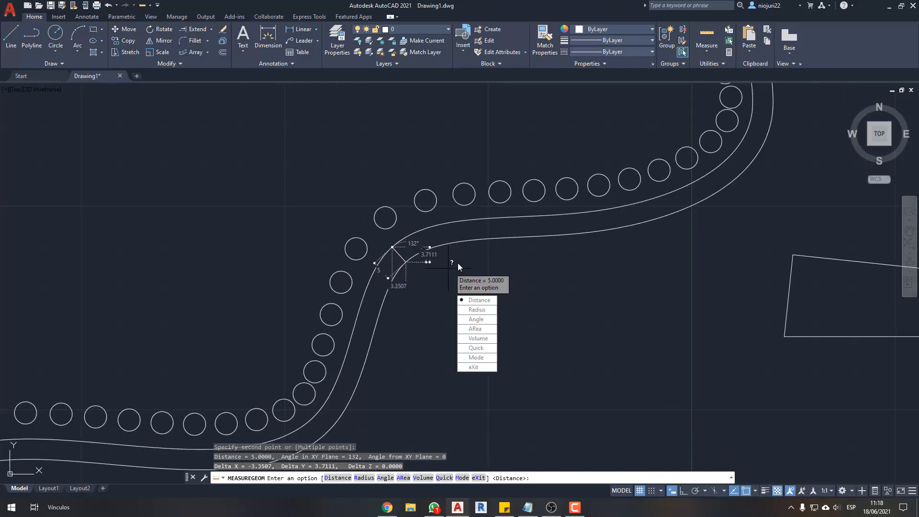
pyautogui.press('Escape')
# - Draw three connected lines above the spline with Ortho mode on: a vertical, a horizontal and a second vertical going up
pyautogui.moveTo(254, 254); pyautogui.dragTo(328, 308, button='middle')
pyautogui.write('l')
pyautogui.press('Return')
pyautogui.click(205, 332)
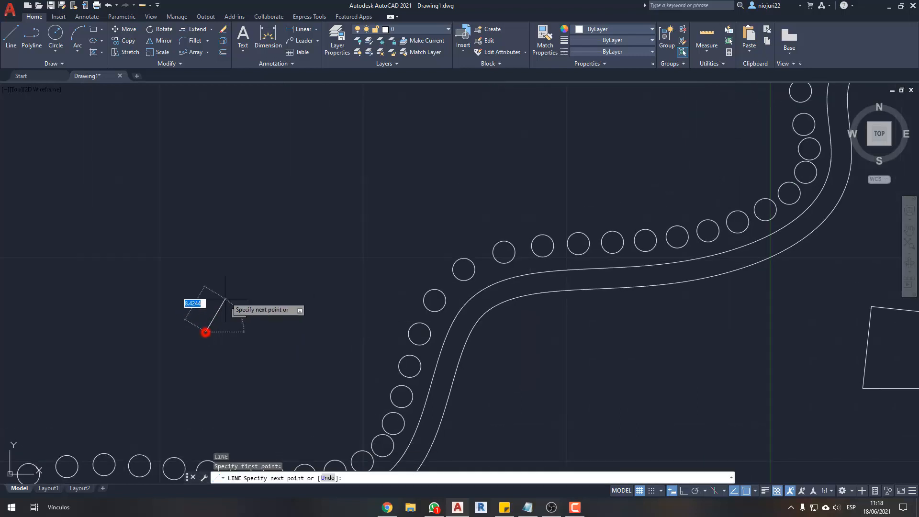
pyautogui.press('F8')
pyautogui.click(230, 143)
pyautogui.click(486, 154)
pyautogui.moveTo(486, 132); pyautogui.dragTo(480, 204, button='middle')
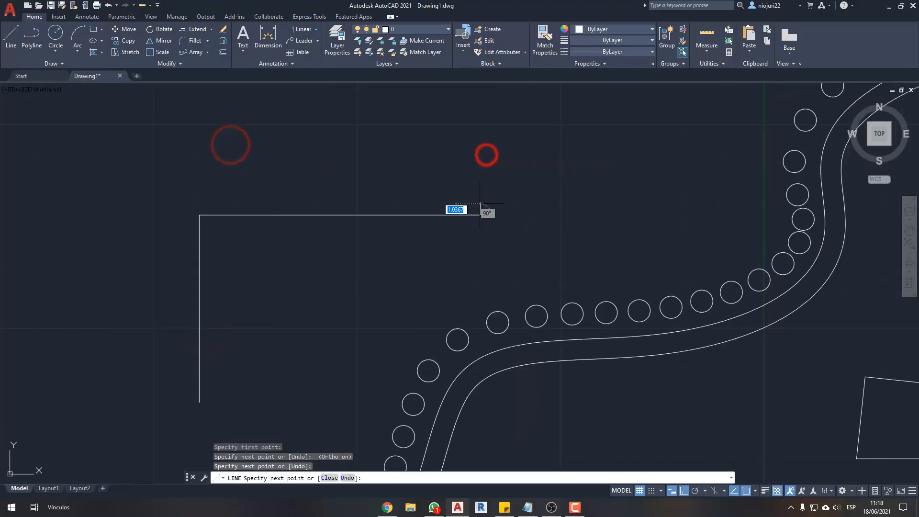
pyautogui.click(480, 204)
pyautogui.click(475, 117)
pyautogui.press('Escape')
pyautogui.press('Escape')
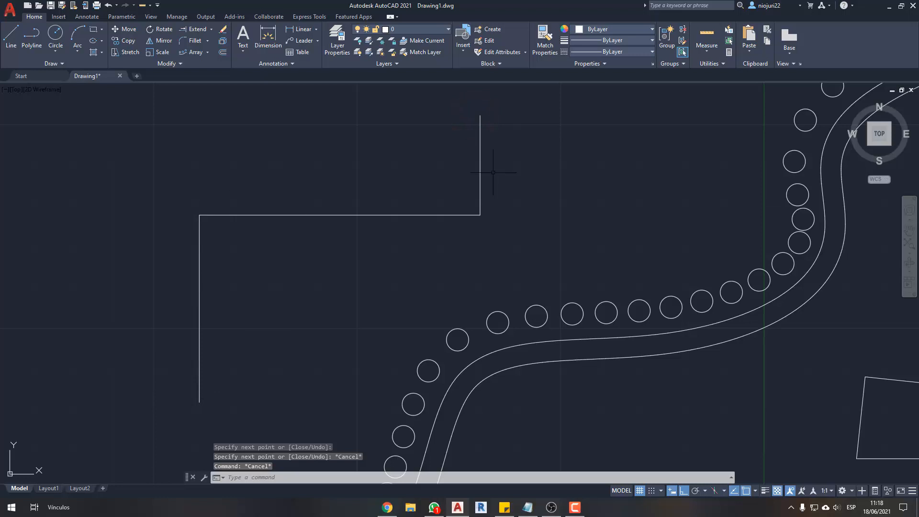
pyautogui.click(511, 156)
pyautogui.press('Escape')
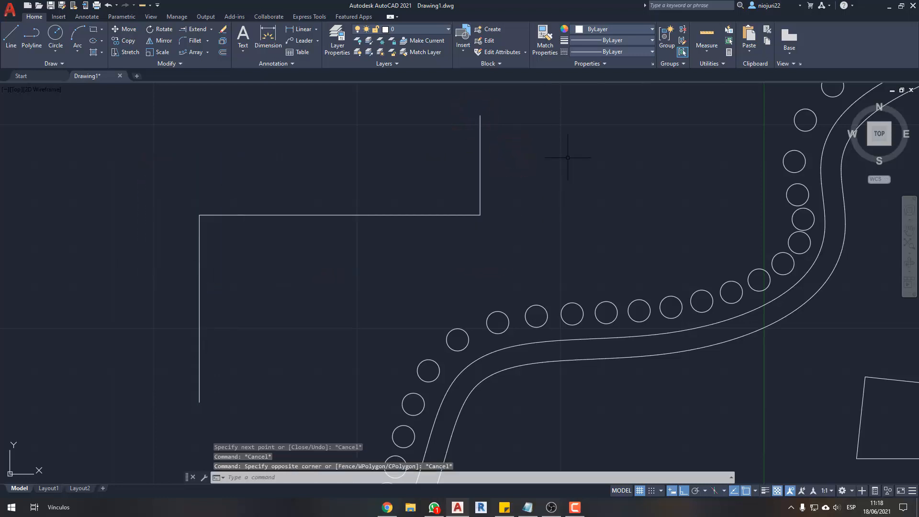
# - Offset the first vertical line and the horizontal line 0.15 units toward the inside of their corner
pyautogui.write('o')
pyautogui.press('Return')
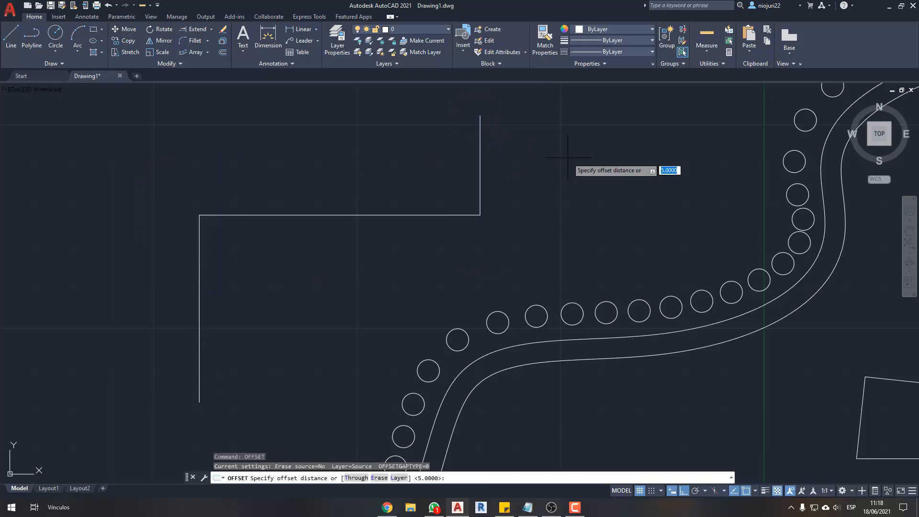
pyautogui.write('.15')
pyautogui.press('Return')
pyautogui.click(199, 260)
pyautogui.click(269, 258)
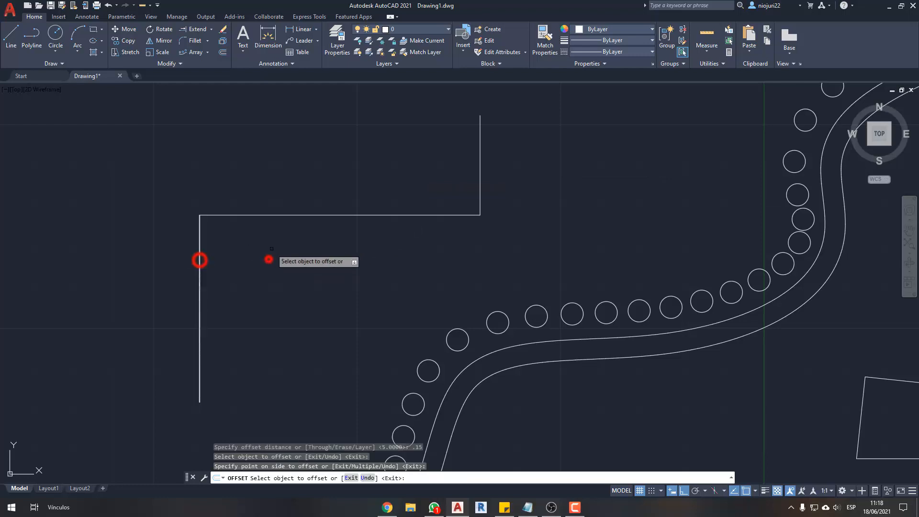
pyautogui.click(277, 215)
pyautogui.click(269, 257)
pyautogui.scroll(5, 233, 208)
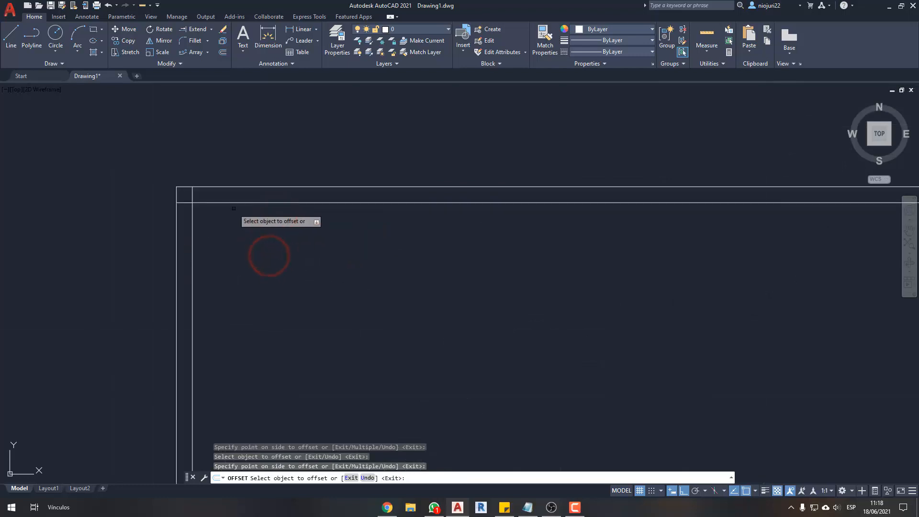
pyautogui.scroll(-6, 234, 208)
pyautogui.press('Escape')
pyautogui.press('Escape')
# - Fillet the two offset lines so they meet in a clean, sharp corner
pyautogui.scroll(4, 153, 246)
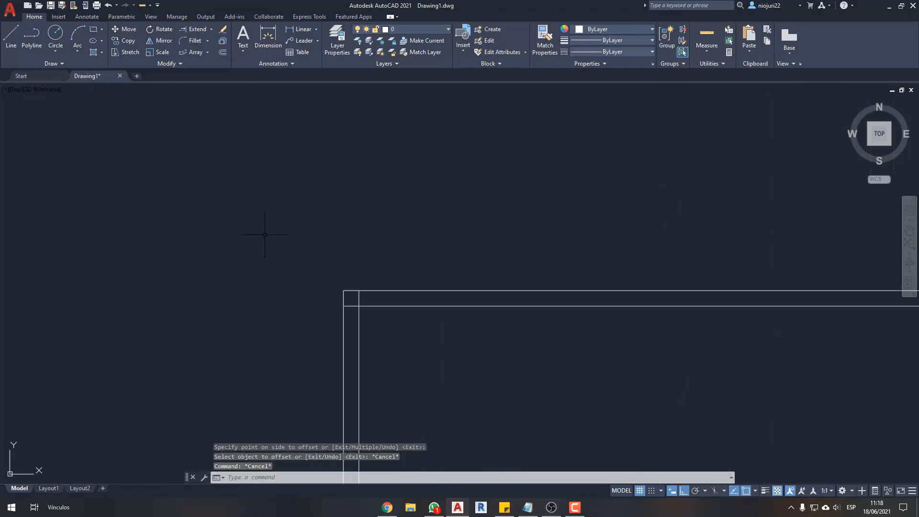
pyautogui.scroll(2, 371, 316)
pyautogui.write('f')
pyautogui.press('Return')
pyautogui.click(349, 308)
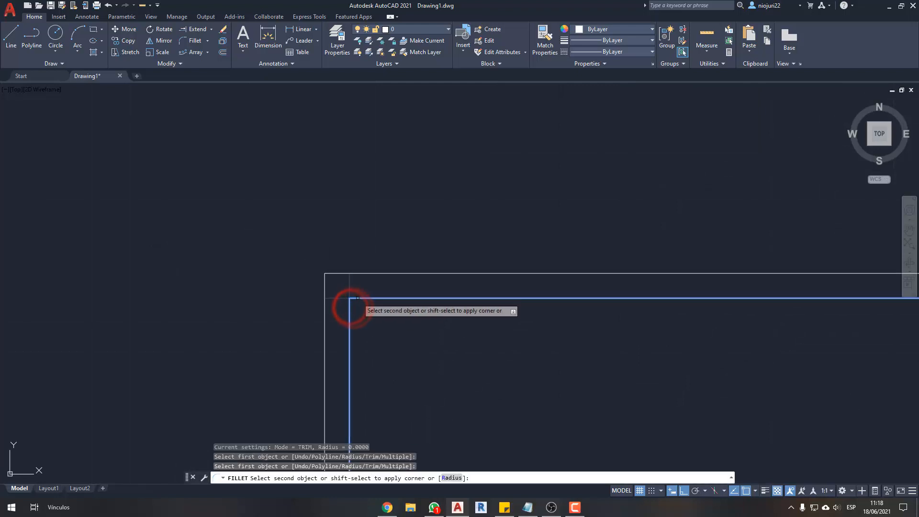
pyautogui.click(357, 298)
pyautogui.scroll(-8, 415, 185)
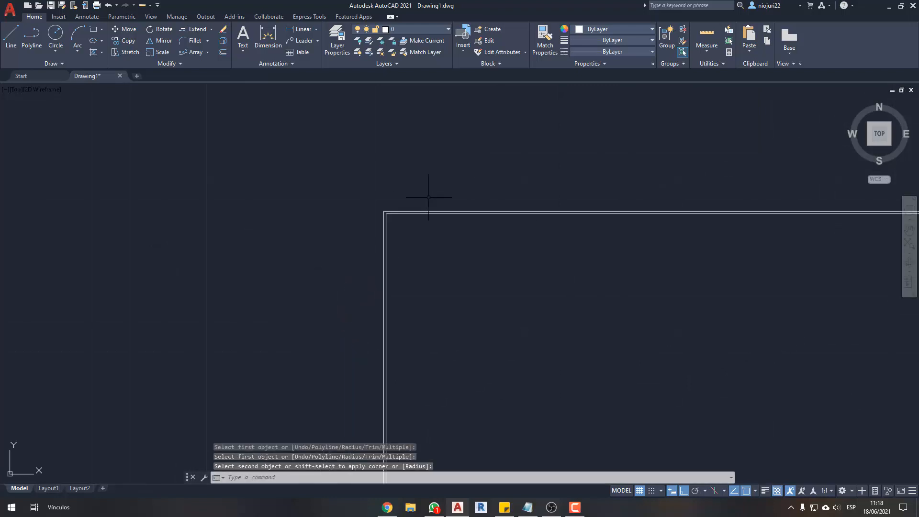
pyautogui.scroll(-2, 429, 197)
pyautogui.moveTo(506, 223); pyautogui.dragTo(416, 220, button='middle')
pyautogui.scroll(-1, 416, 220)
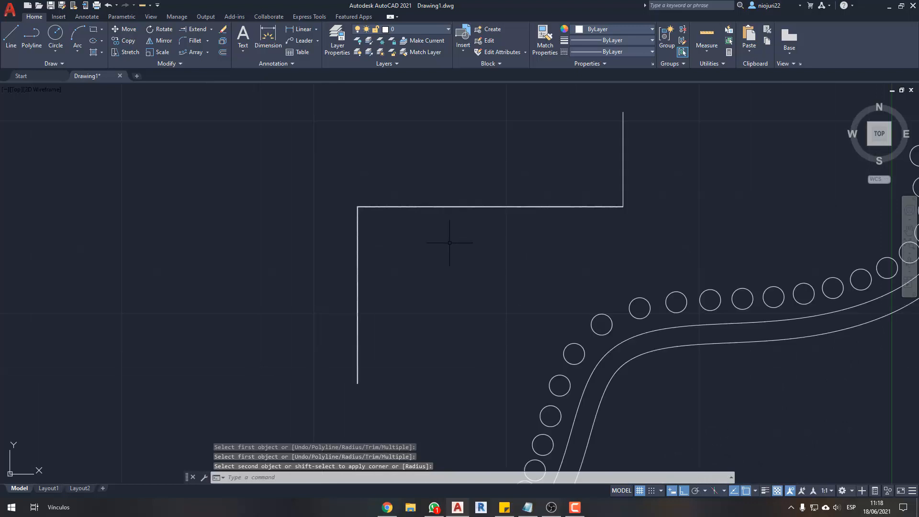
# - Erase the three connected lines and their offset copies
pyautogui.click(461, 249)
pyautogui.click(309, 179)
pyautogui.click(687, 234)
pyautogui.click(554, 157)
pyautogui.press('Delete')
# - Draw a vertical line below the spline's middle bend, above the round table with four squares
pyautogui.moveTo(640, 268); pyautogui.dragTo(458, 179, button='middle')
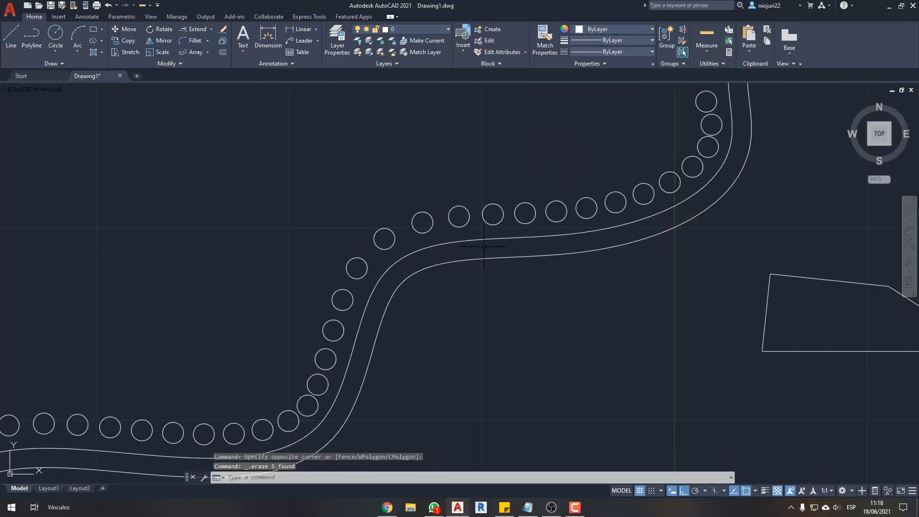
pyautogui.scroll(-2, 484, 247)
pyautogui.scroll(-1, 435, 127)
pyautogui.scroll(2, 430, 270)
pyautogui.press('l')
pyautogui.press('Return')
pyautogui.click(421, 272)
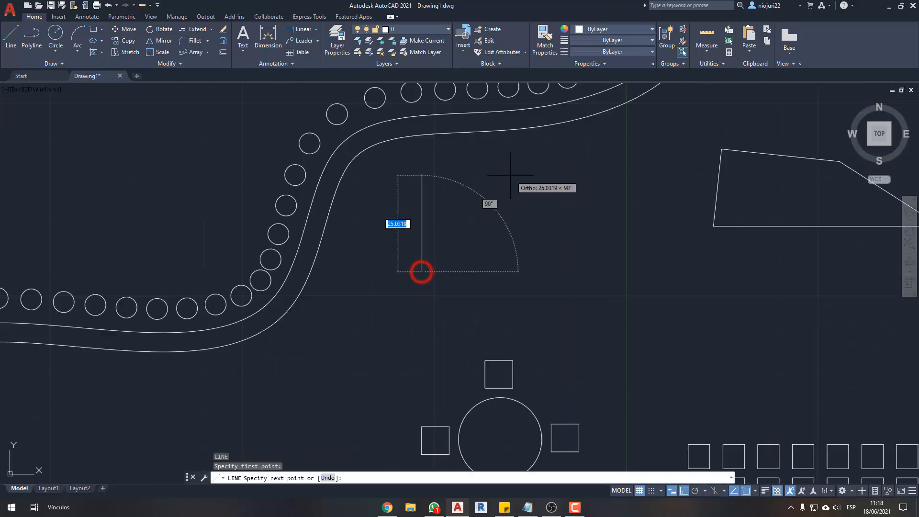
pyautogui.scroll(2, 472, 210)
pyautogui.click(446, 181)
pyautogui.press('Escape')
pyautogui.press('Escape')
# - Offset the vertical line 2 units toward its right side
pyautogui.scroll(4, 411, 203)
pyautogui.moveTo(411, 204)
pyautogui.mouseDown(button='middle')
pyautogui.moveTo(448, 207)
pyautogui.moveTo(478, 271)
pyautogui.mouseUp(button='middle')
pyautogui.scroll(-4, 447, 208)
pyautogui.write('f')
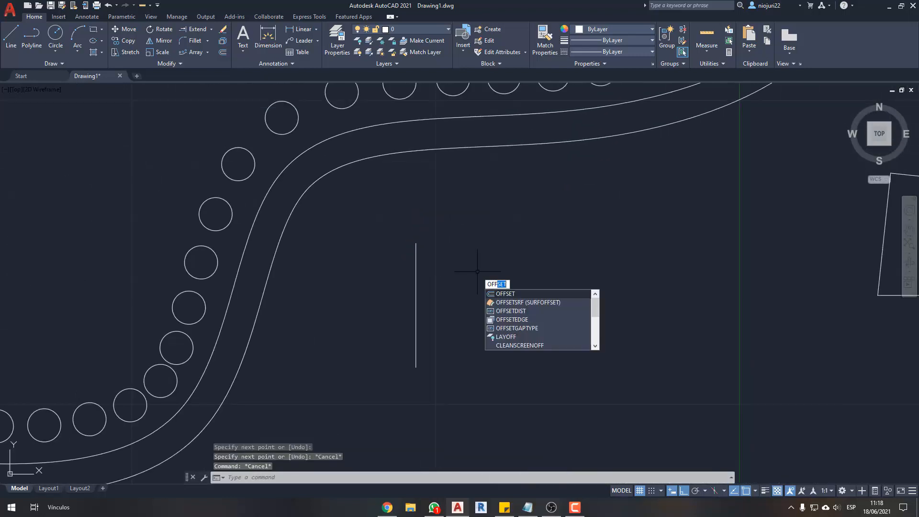
pyautogui.press('Return')
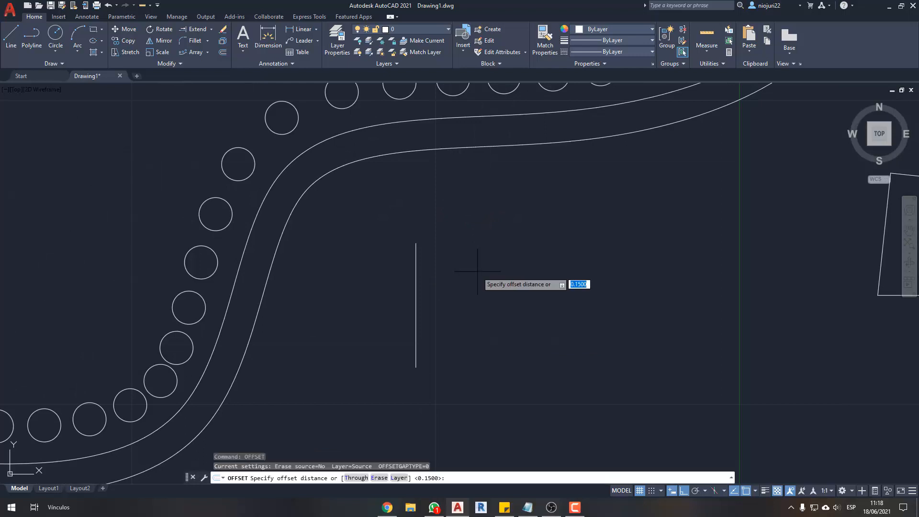
pyautogui.write('2')
pyautogui.press('Return')
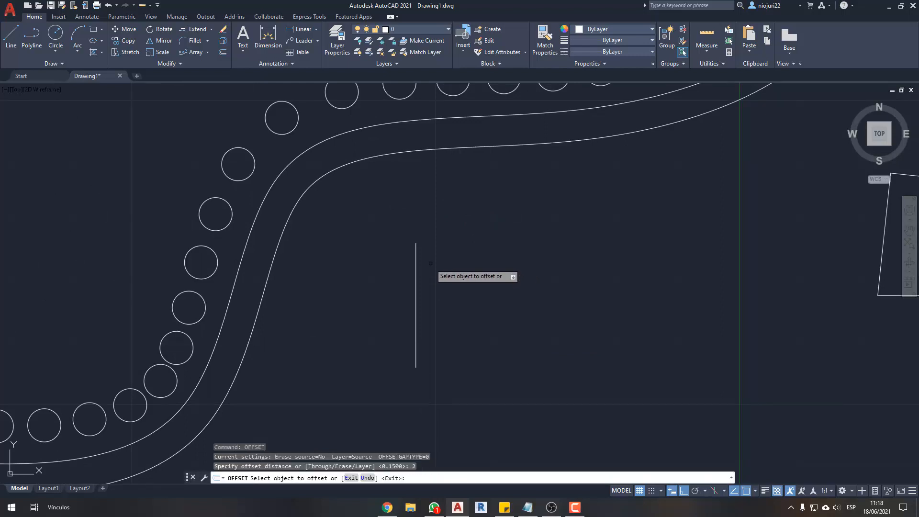
pyautogui.click(416, 254)
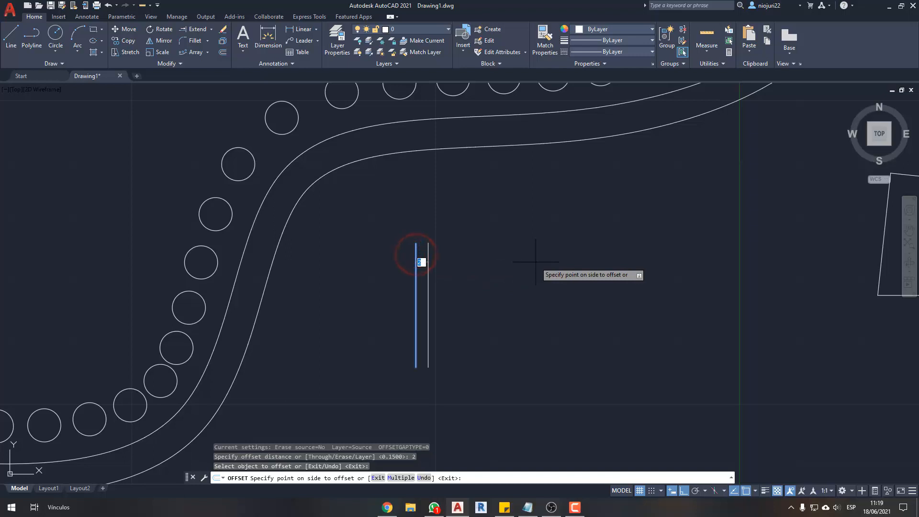
pyautogui.click(535, 263)
pyautogui.moveTo(415, 237); pyautogui.dragTo(414, 227)
pyautogui.moveTo(412, 226)
pyautogui.mouseDown()
pyautogui.moveTo(439, 227)
pyautogui.moveTo(428, 232)
pyautogui.mouseUp()
pyautogui.moveTo(413, 226); pyautogui.dragTo(407, 239)
pyautogui.press('Escape')
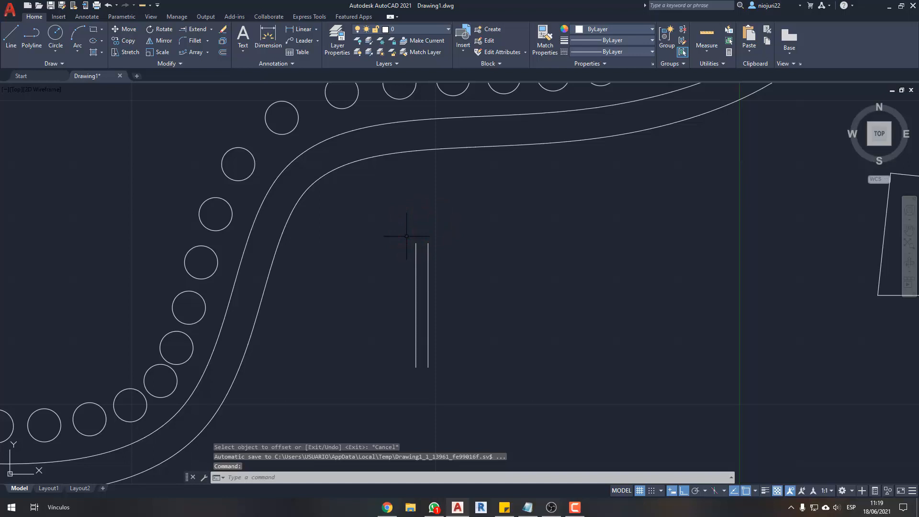
pyautogui.write('o')
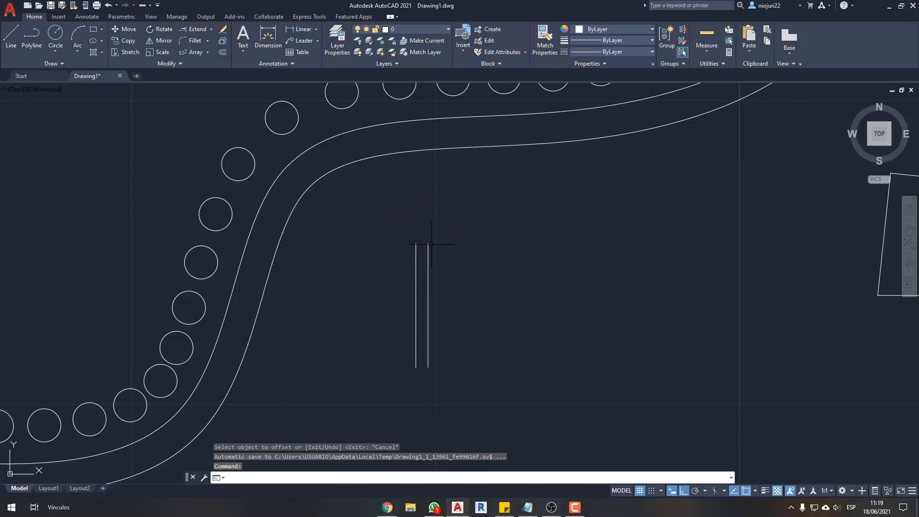
pyautogui.press('Escape')
pyautogui.scroll(-4, 431, 244)
pyautogui.scroll(-3, 431, 244)
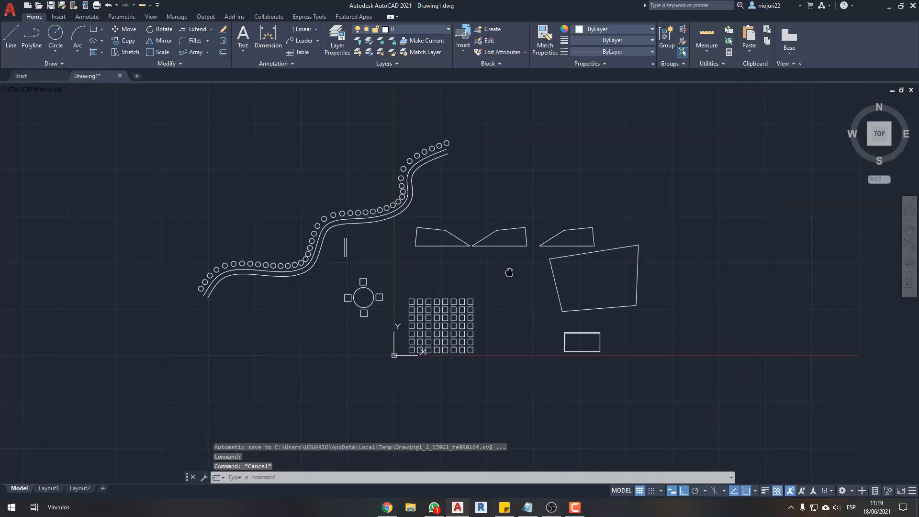
pyautogui.scroll(2, 493, 270)
pyautogui.scroll(1, 319, 235)
pyautogui.moveTo(459, 299); pyautogui.dragTo(469, 307, button='middle')
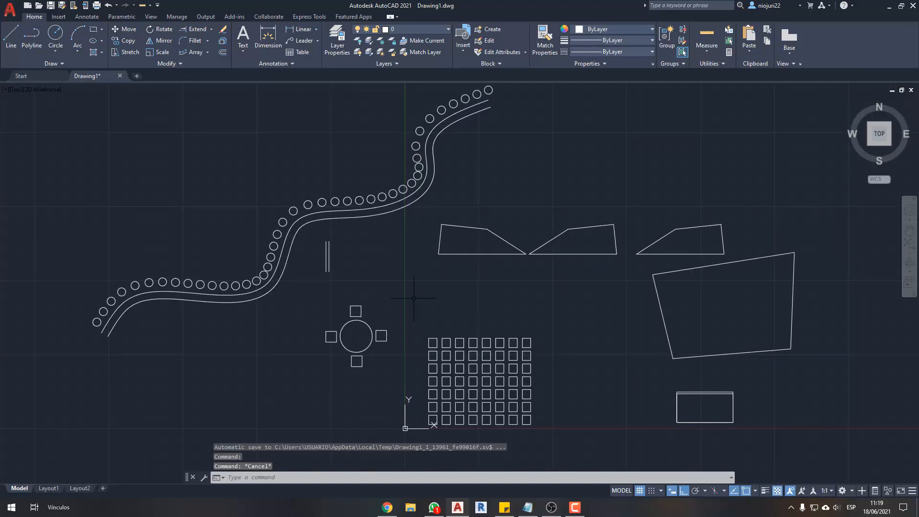